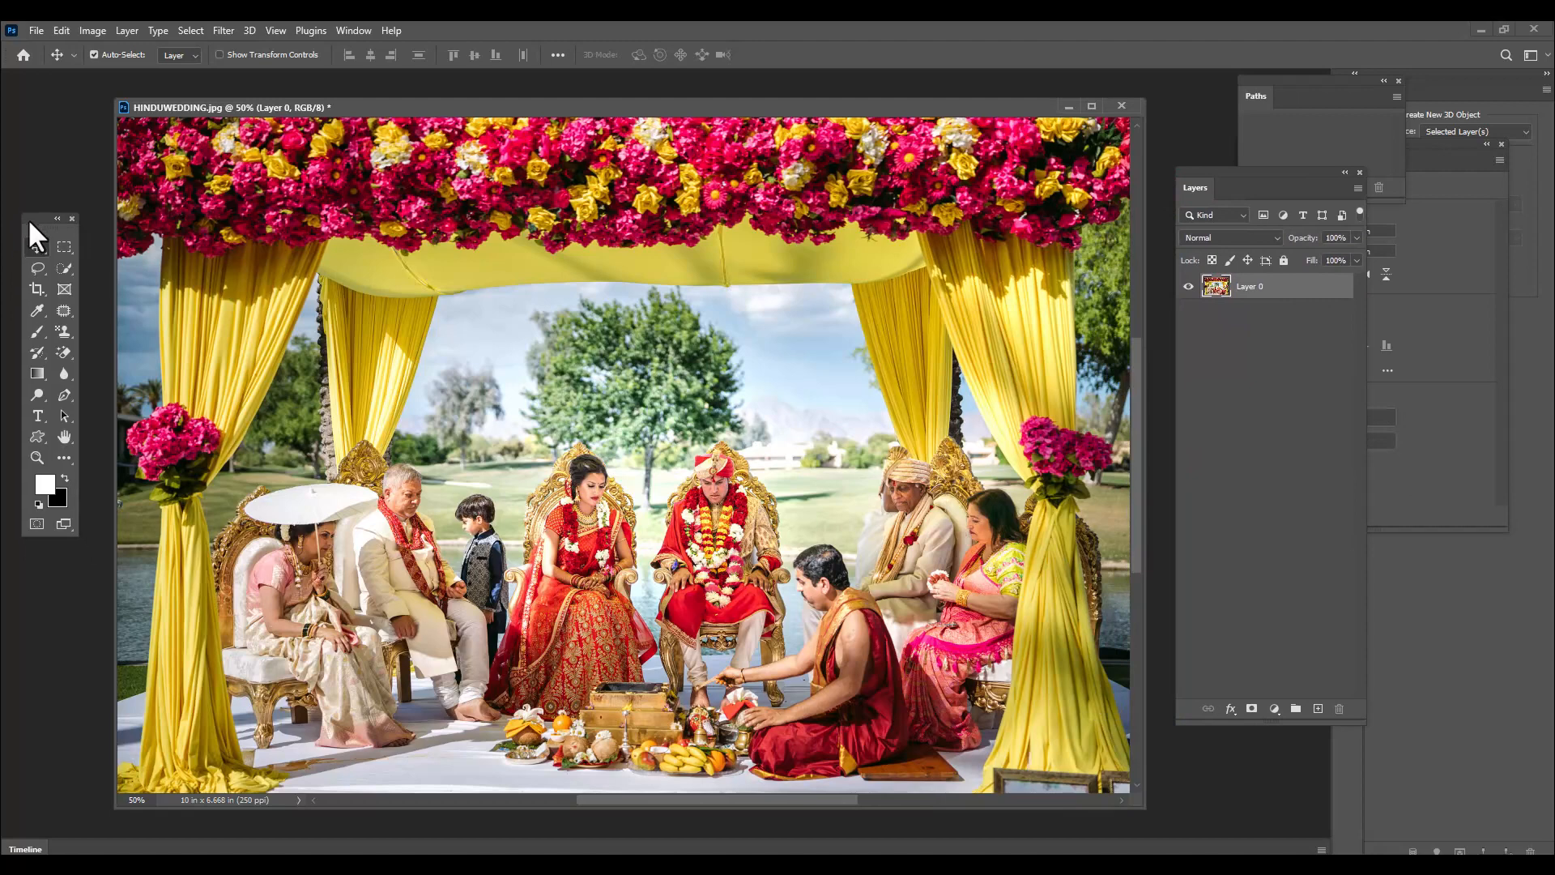
# Add a vector mask to Layer 0 of the wedding photo
pyautogui.moveTo(1213, 173)
pyautogui.mouseDown()
pyautogui.moveTo(1196, 155)
pyautogui.moveTo(1209, 156)
pyautogui.mouseUp()
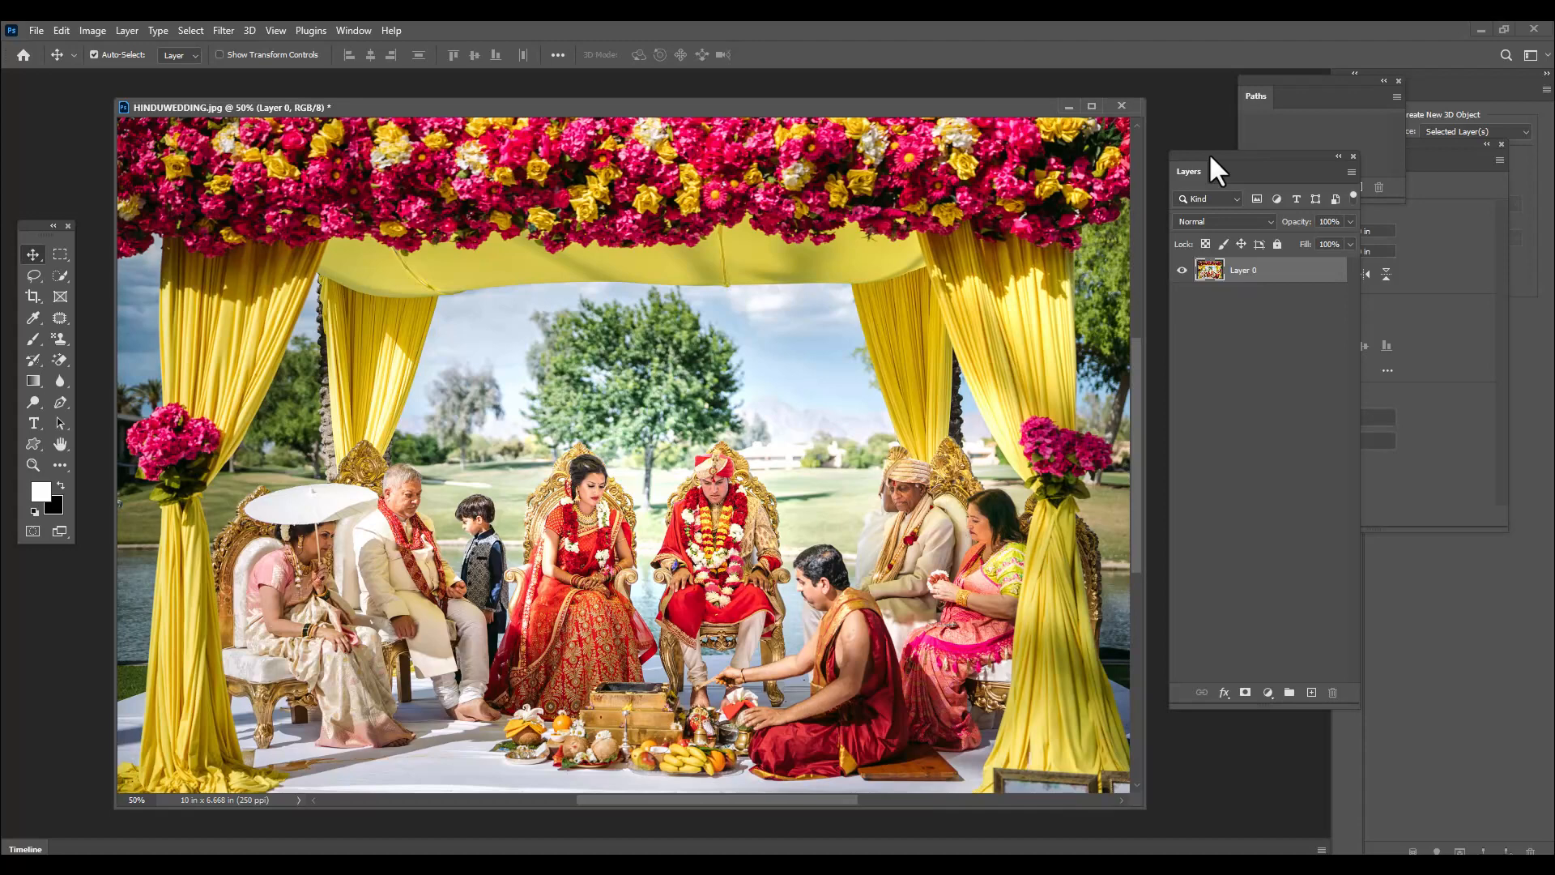
pyautogui.moveTo(1209, 152); pyautogui.dragTo(1194, 153)
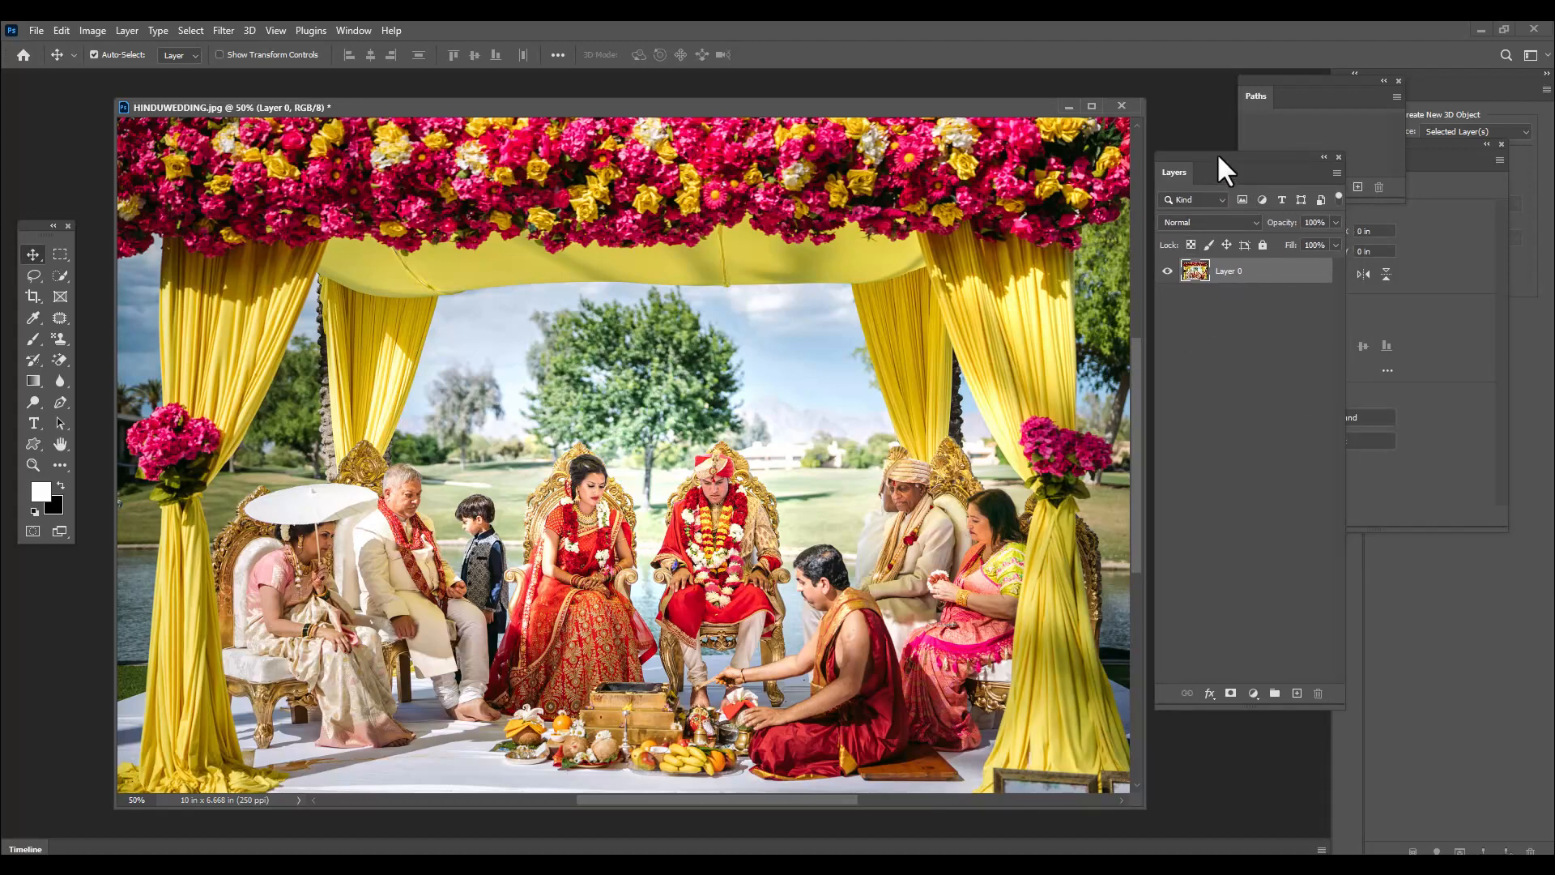
pyautogui.moveTo(1217, 153); pyautogui.dragTo(1221, 151)
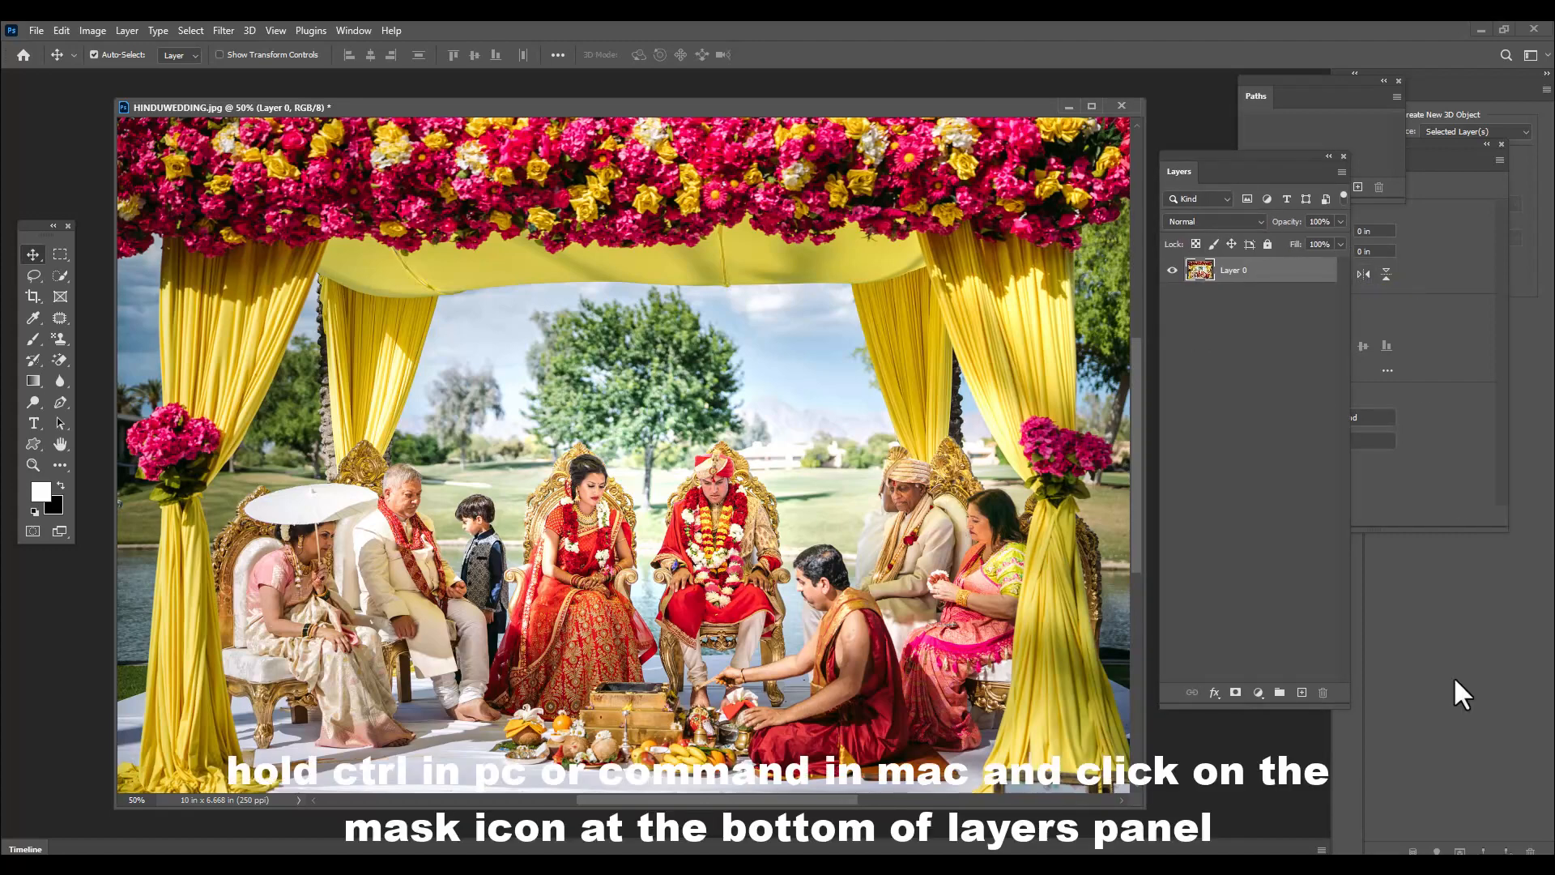
pyautogui.keyDown('ctrl'); pyautogui.click(1235, 694); pyautogui.keyUp('ctrl')
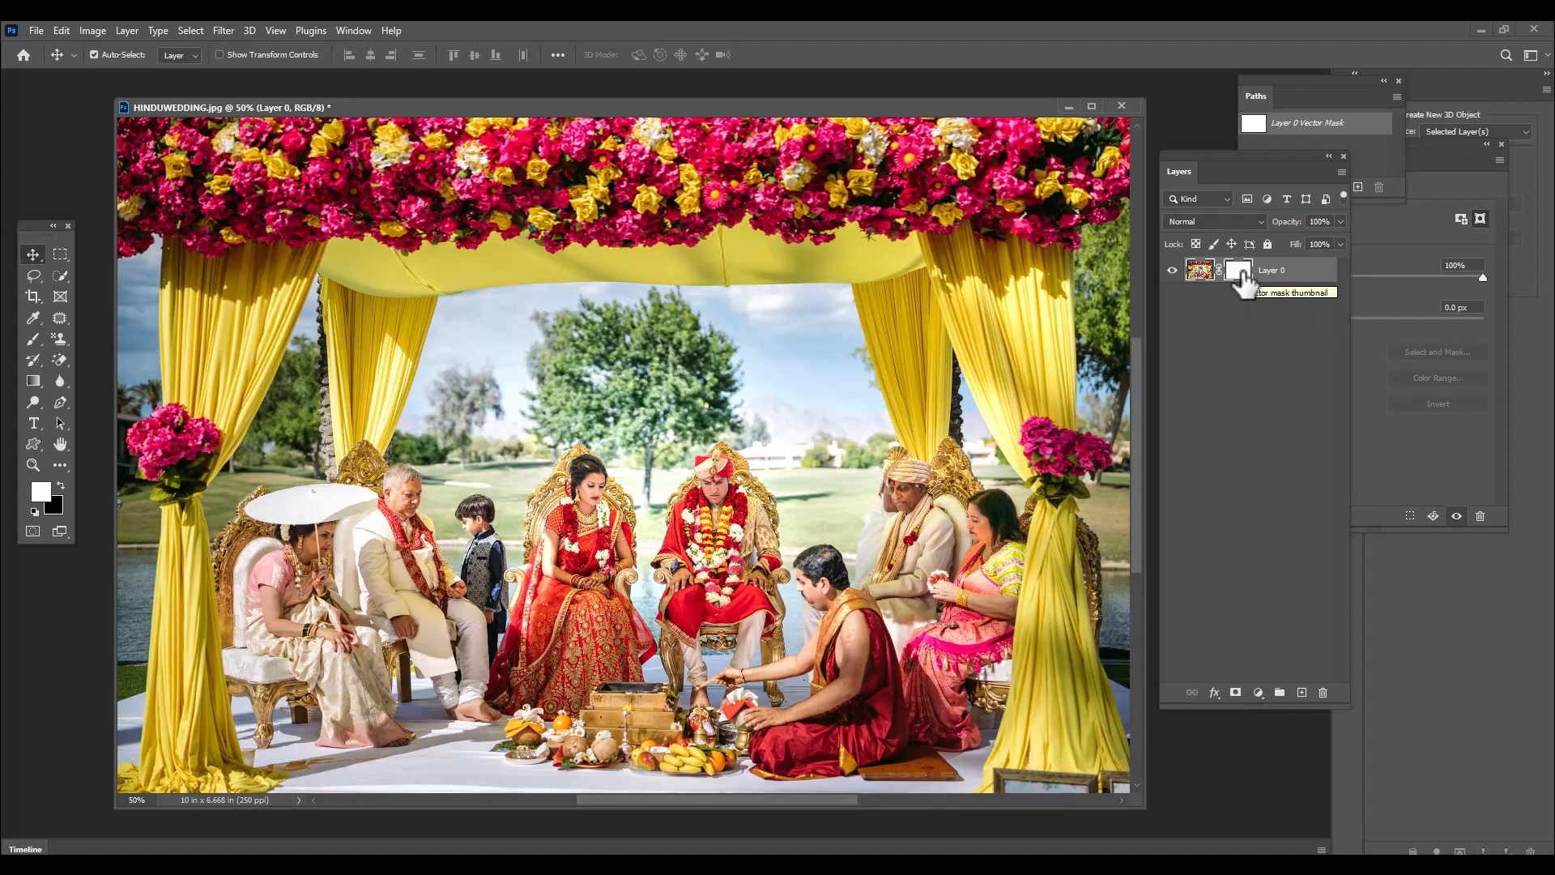
pyautogui.moveTo(1217, 153); pyautogui.dragTo(1221, 164)
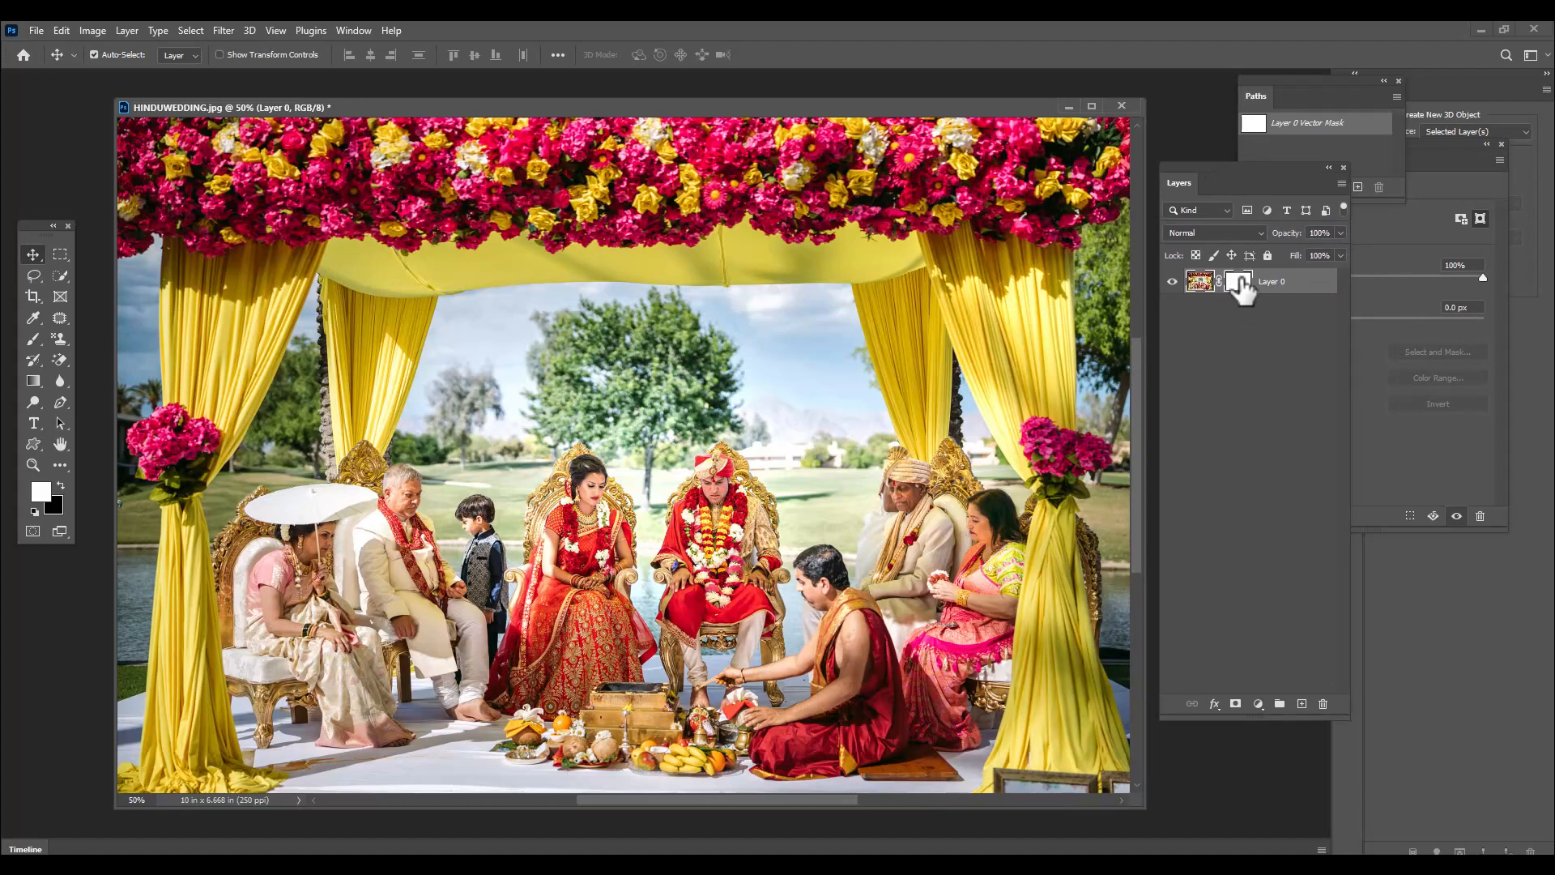
pyautogui.moveTo(440, 103); pyautogui.dragTo(462, 95)
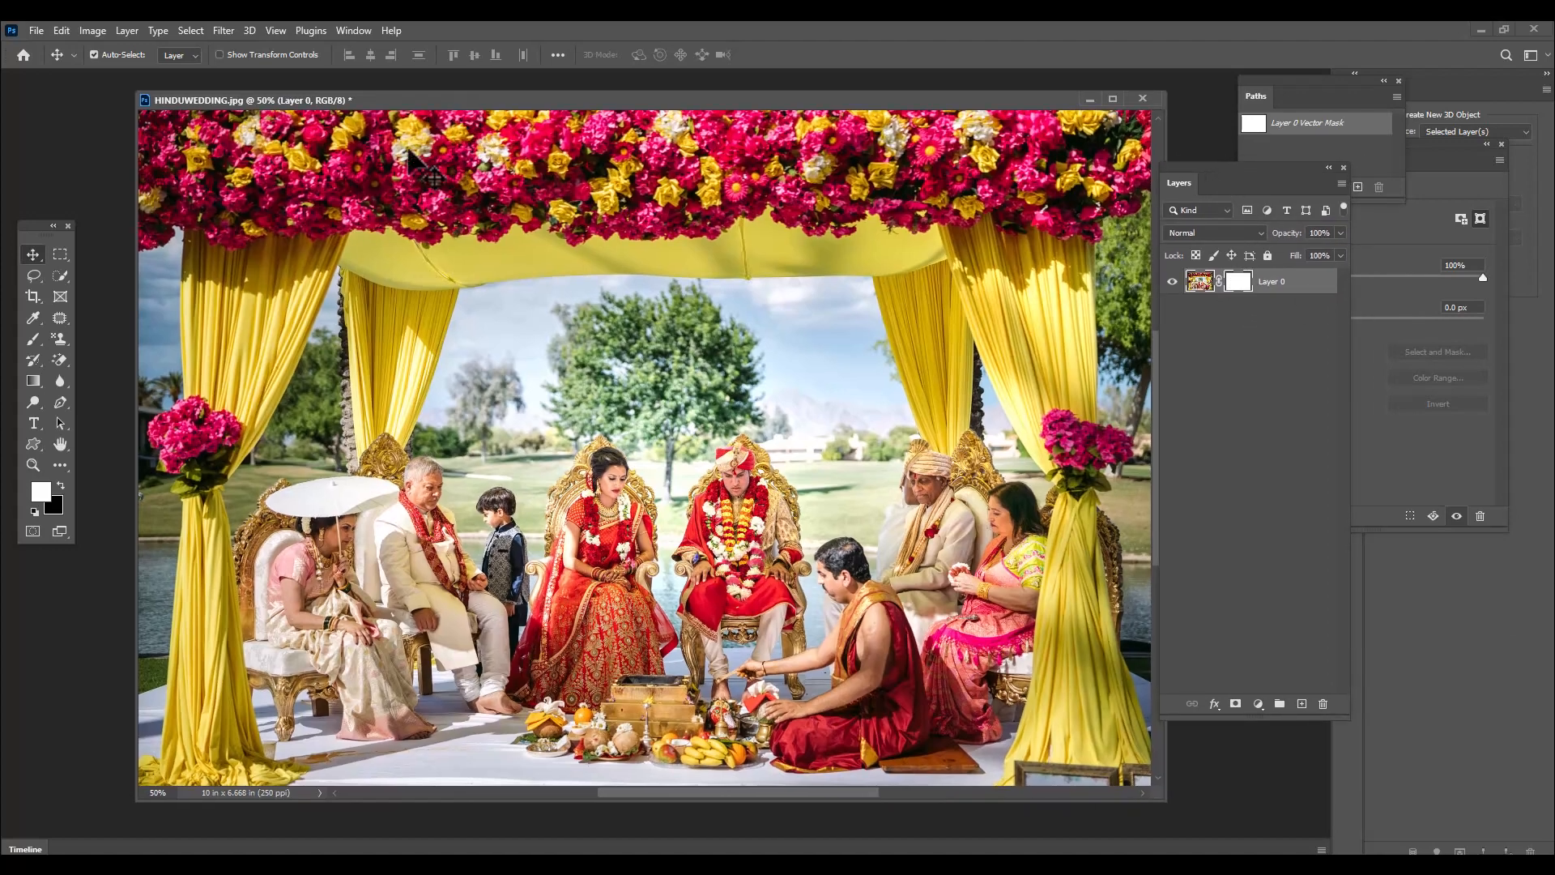
# Draw a closed heart-shaped path around the bride and groom on the vector mask with the Pen tool, using Path mode and Combine Shapes
pyautogui.moveTo(60, 400); pyautogui.dragTo(104, 400)
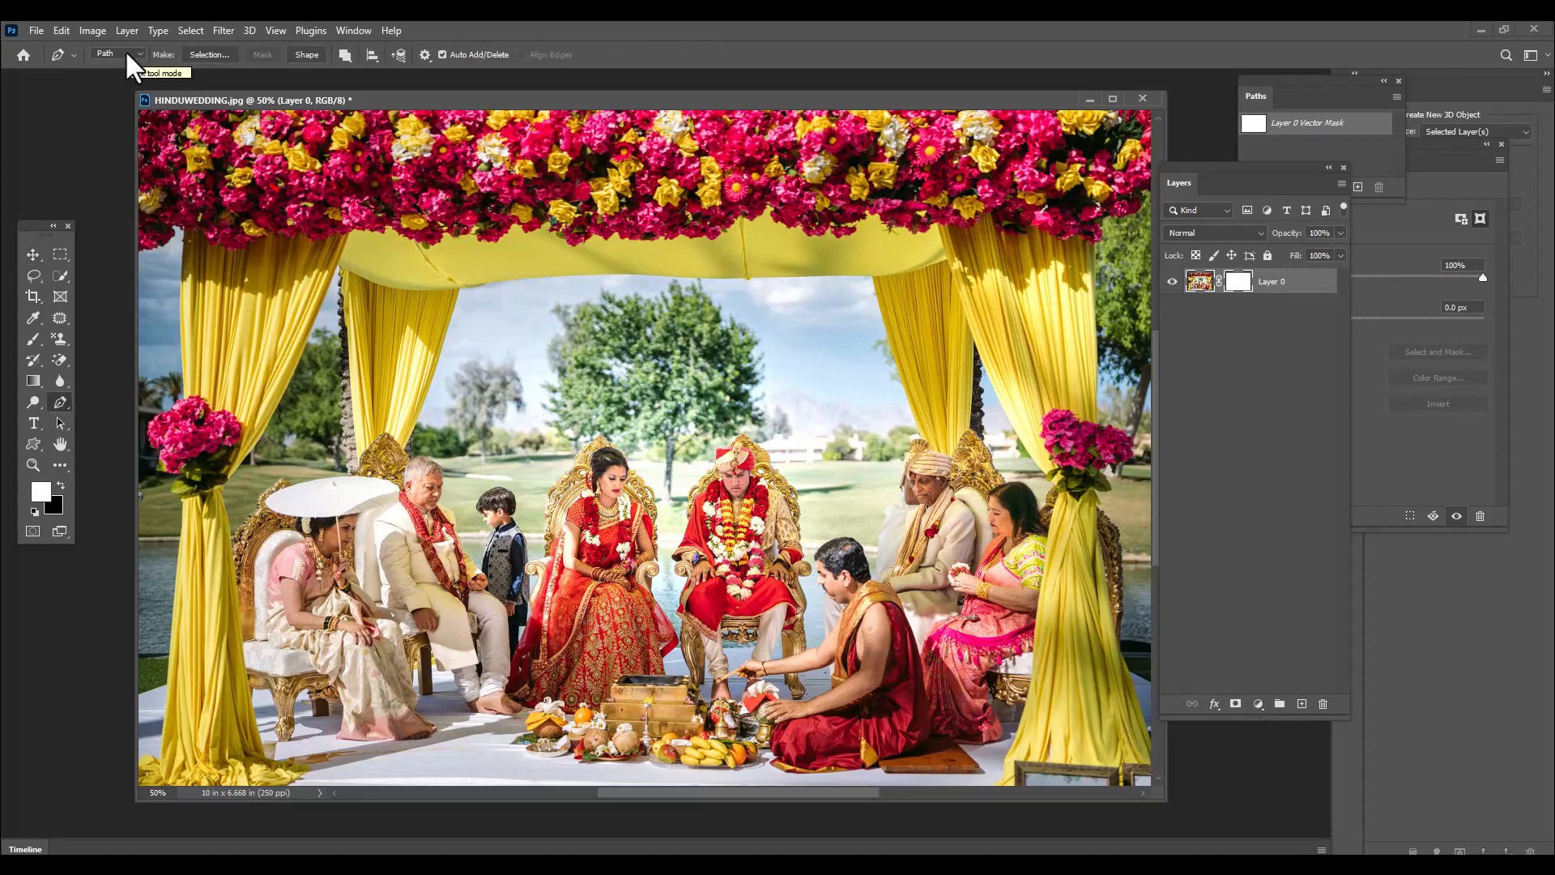
pyautogui.click(346, 56)
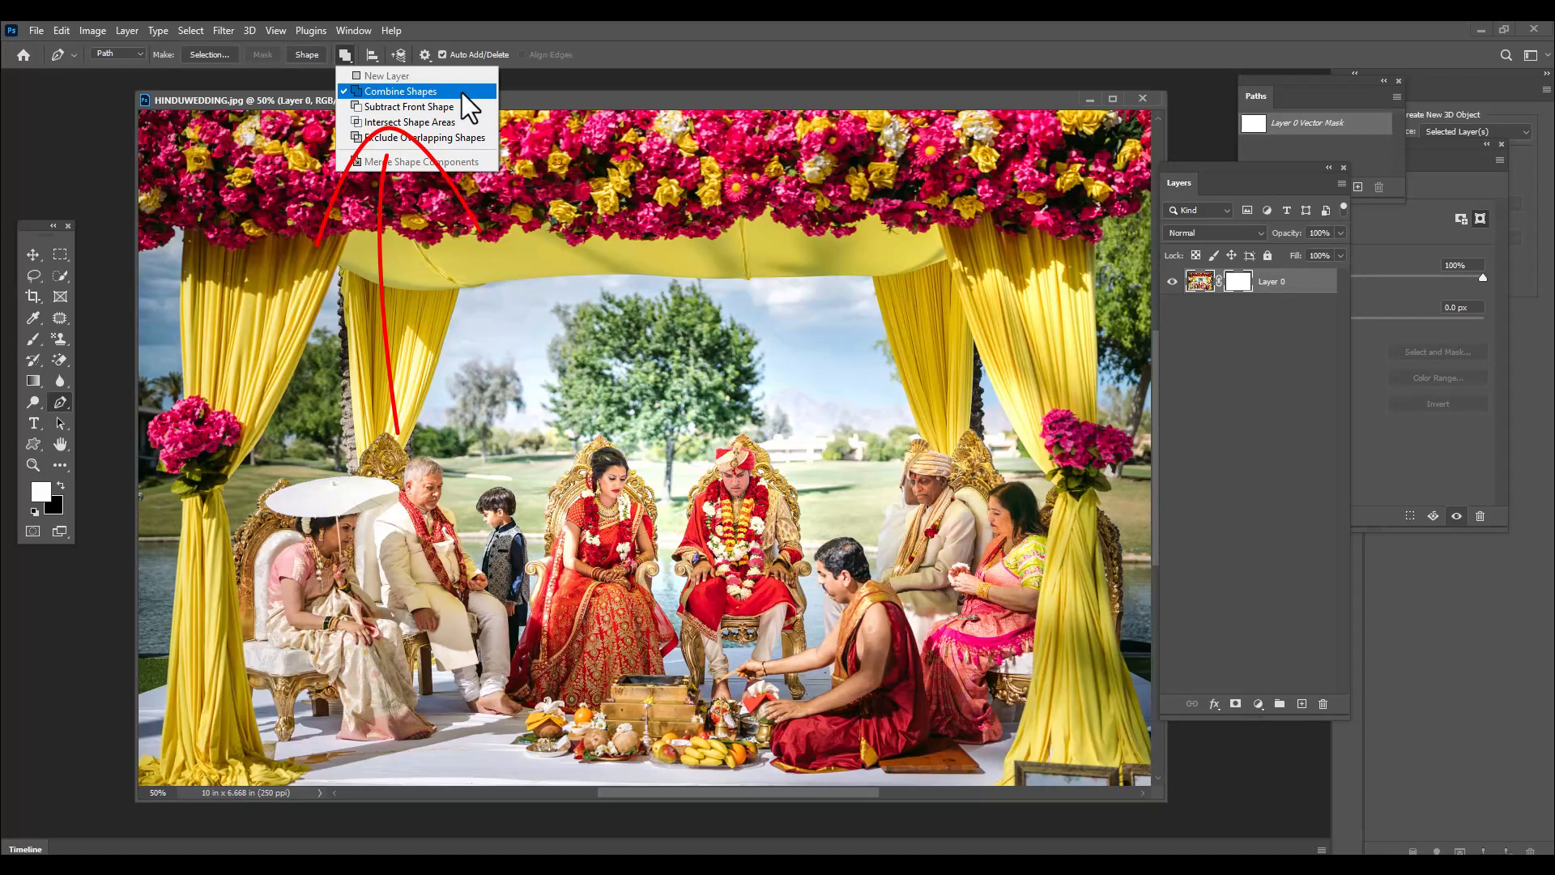
pyautogui.click(746, 24)
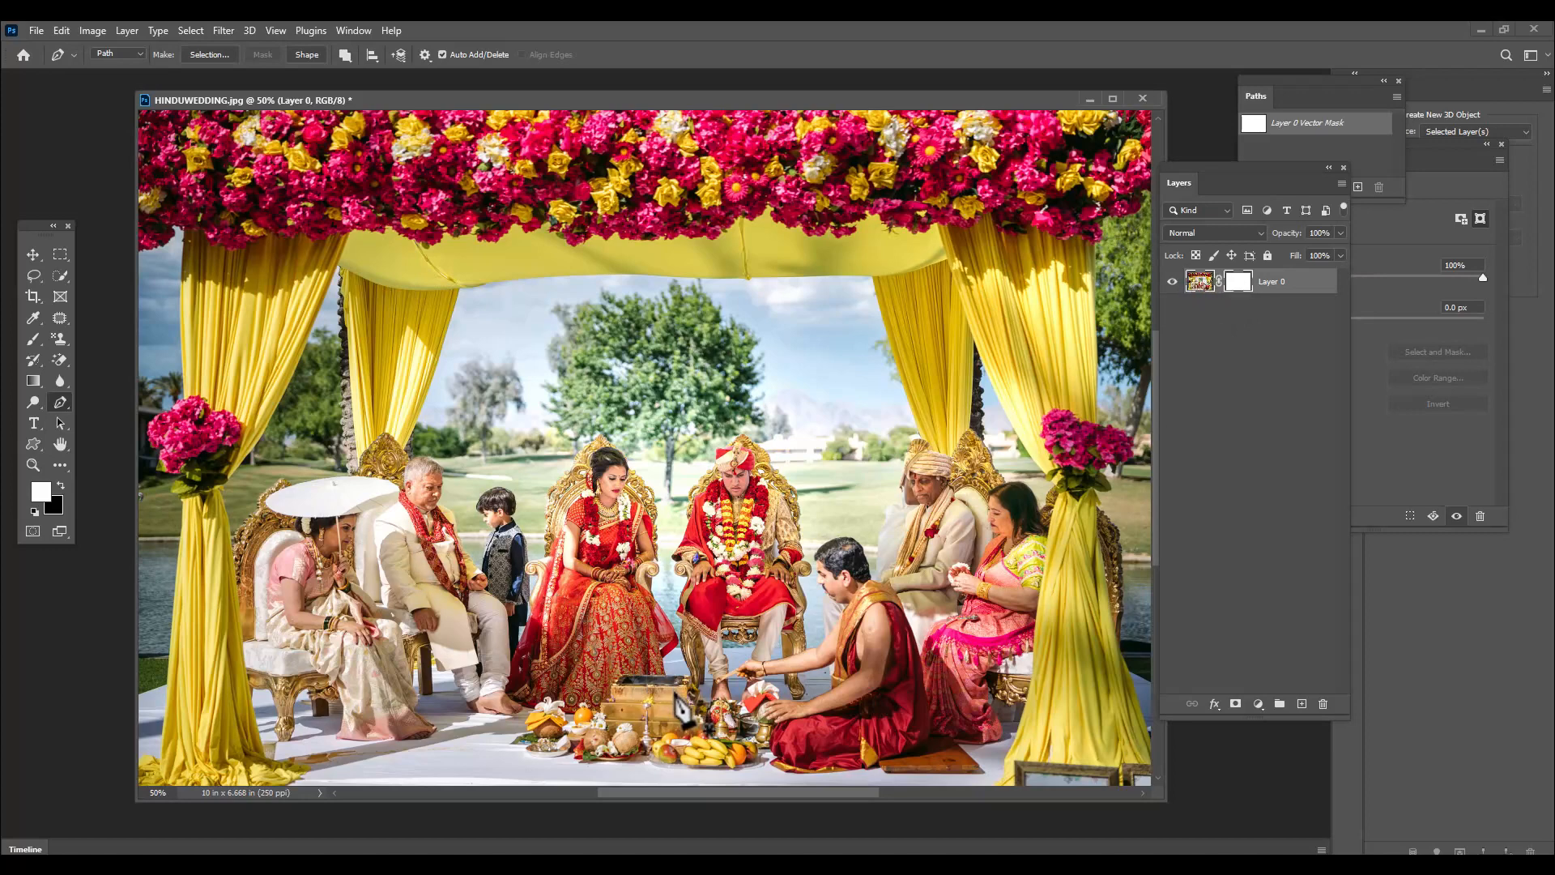
pyautogui.moveTo(511, 392); pyautogui.dragTo(585, 302)
pyautogui.click(670, 408)
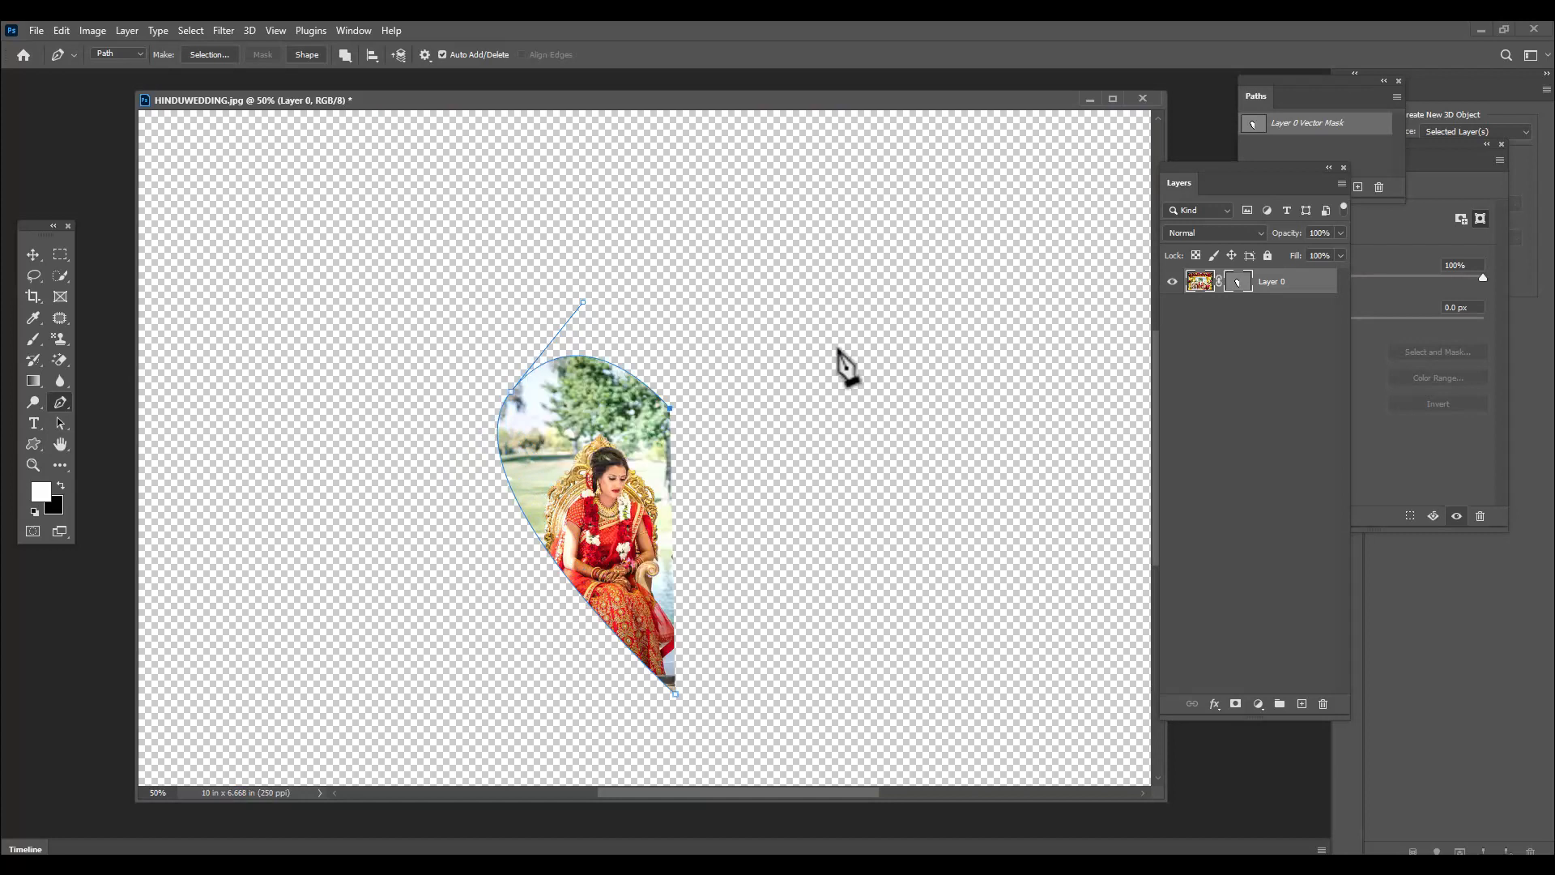
pyautogui.moveTo(838, 362); pyautogui.dragTo(855, 492)
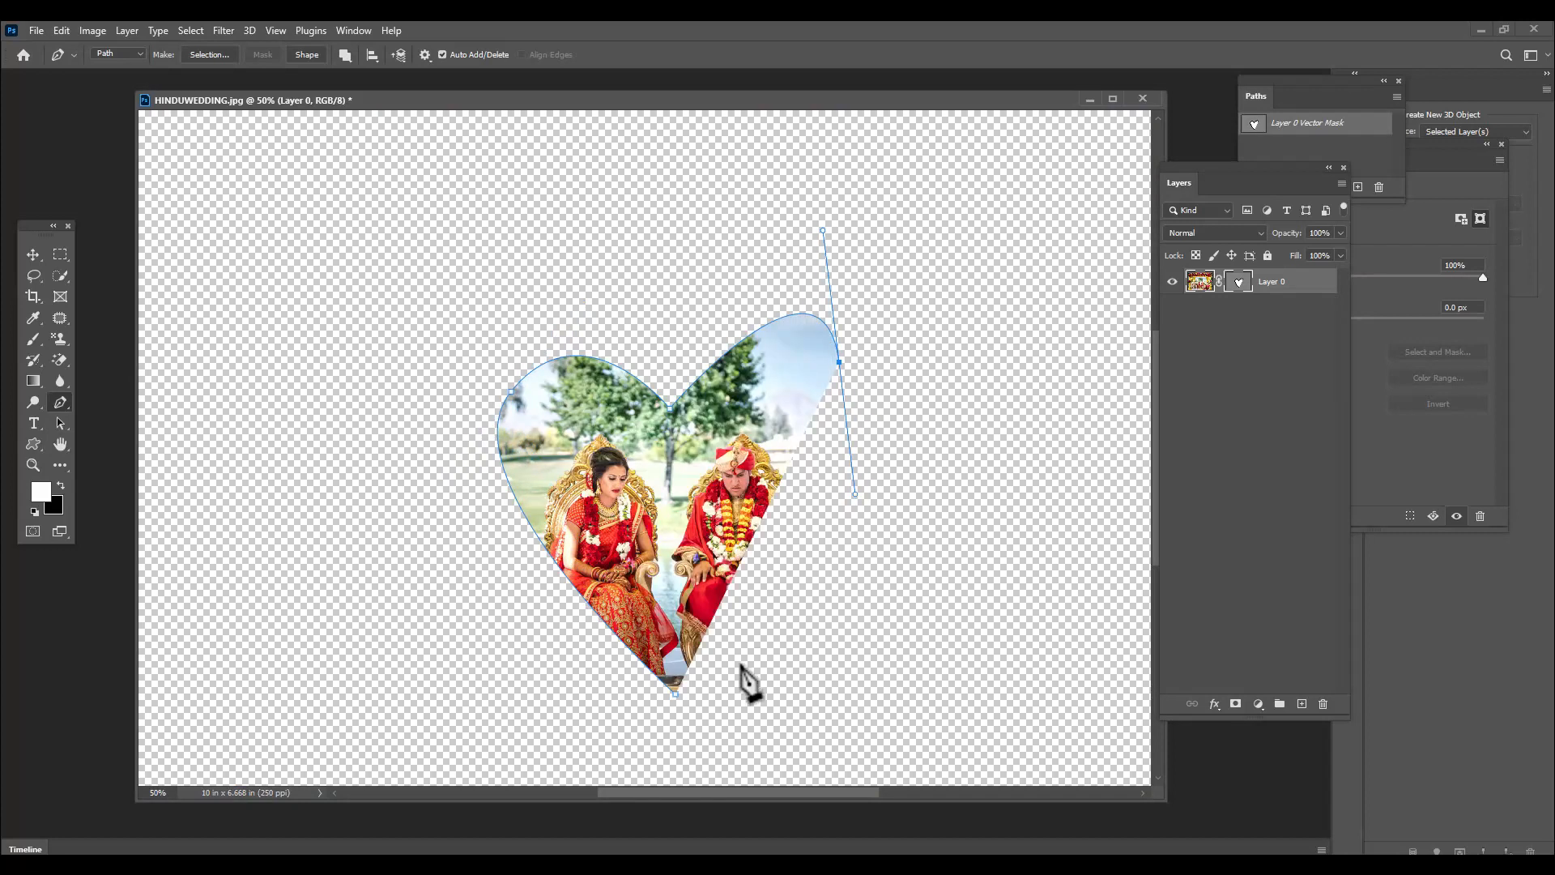
pyautogui.click(674, 695)
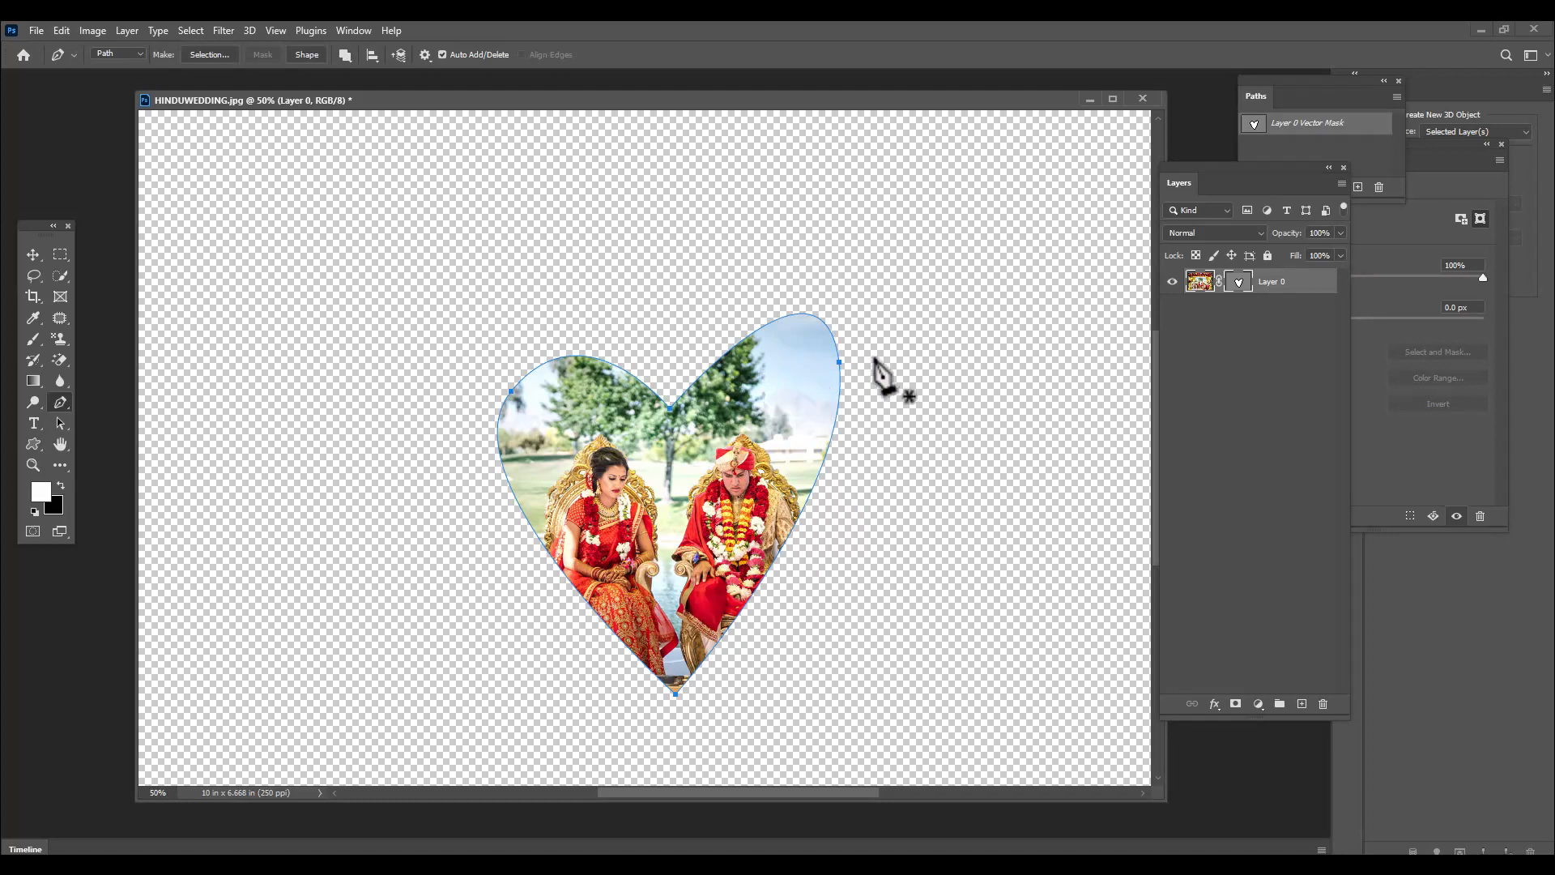
# Adjust the curve handle of the heart's right lobe with the Direct Selection tool to round it outward
pyautogui.press('a')
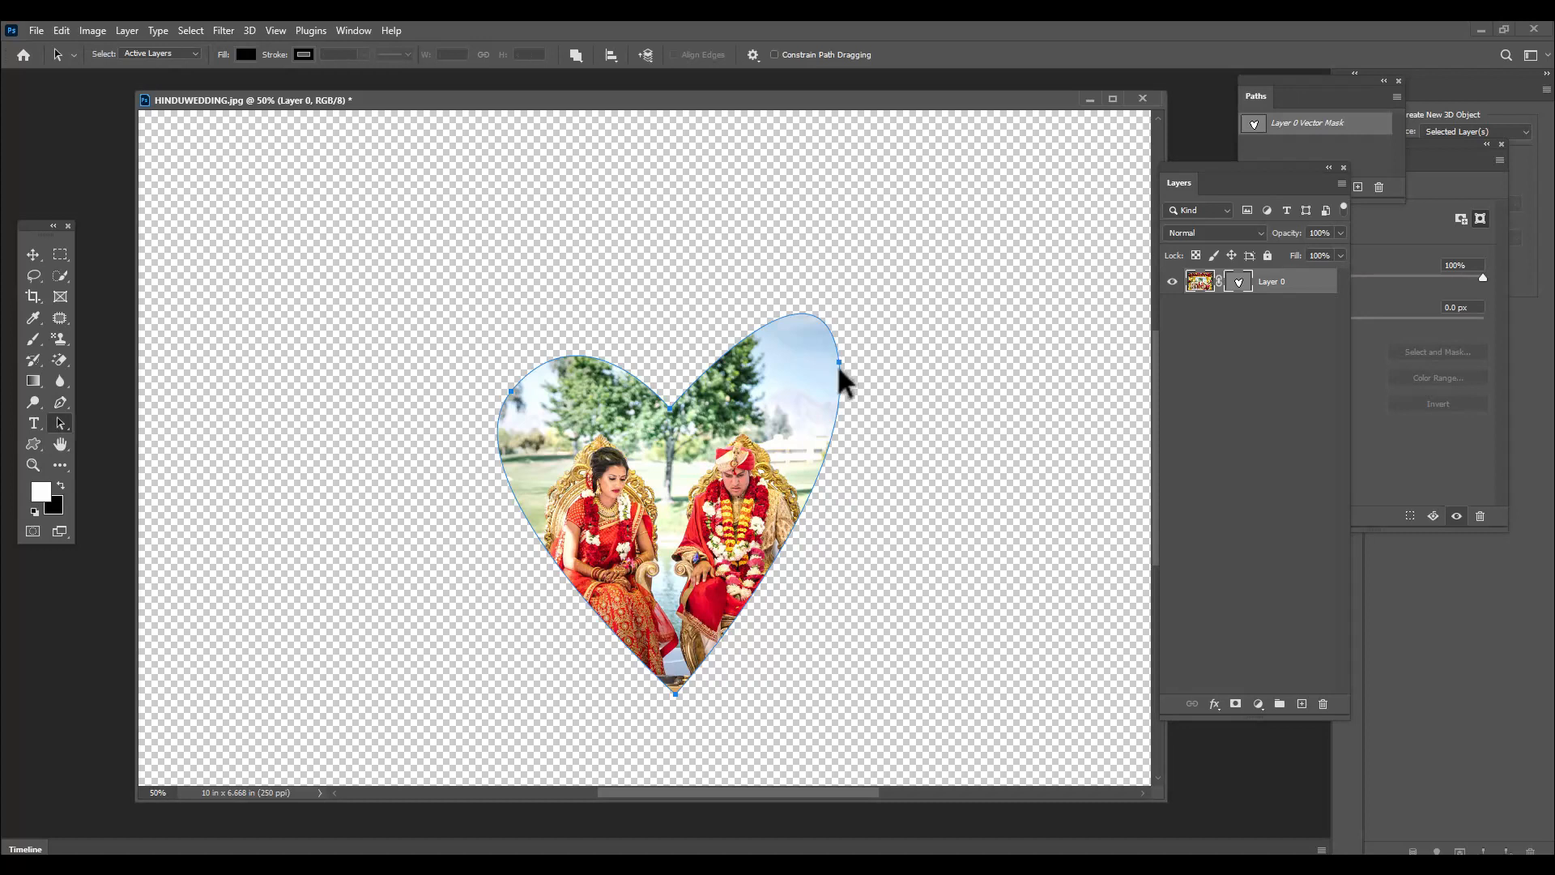
pyautogui.click(870, 368)
pyautogui.click(837, 361)
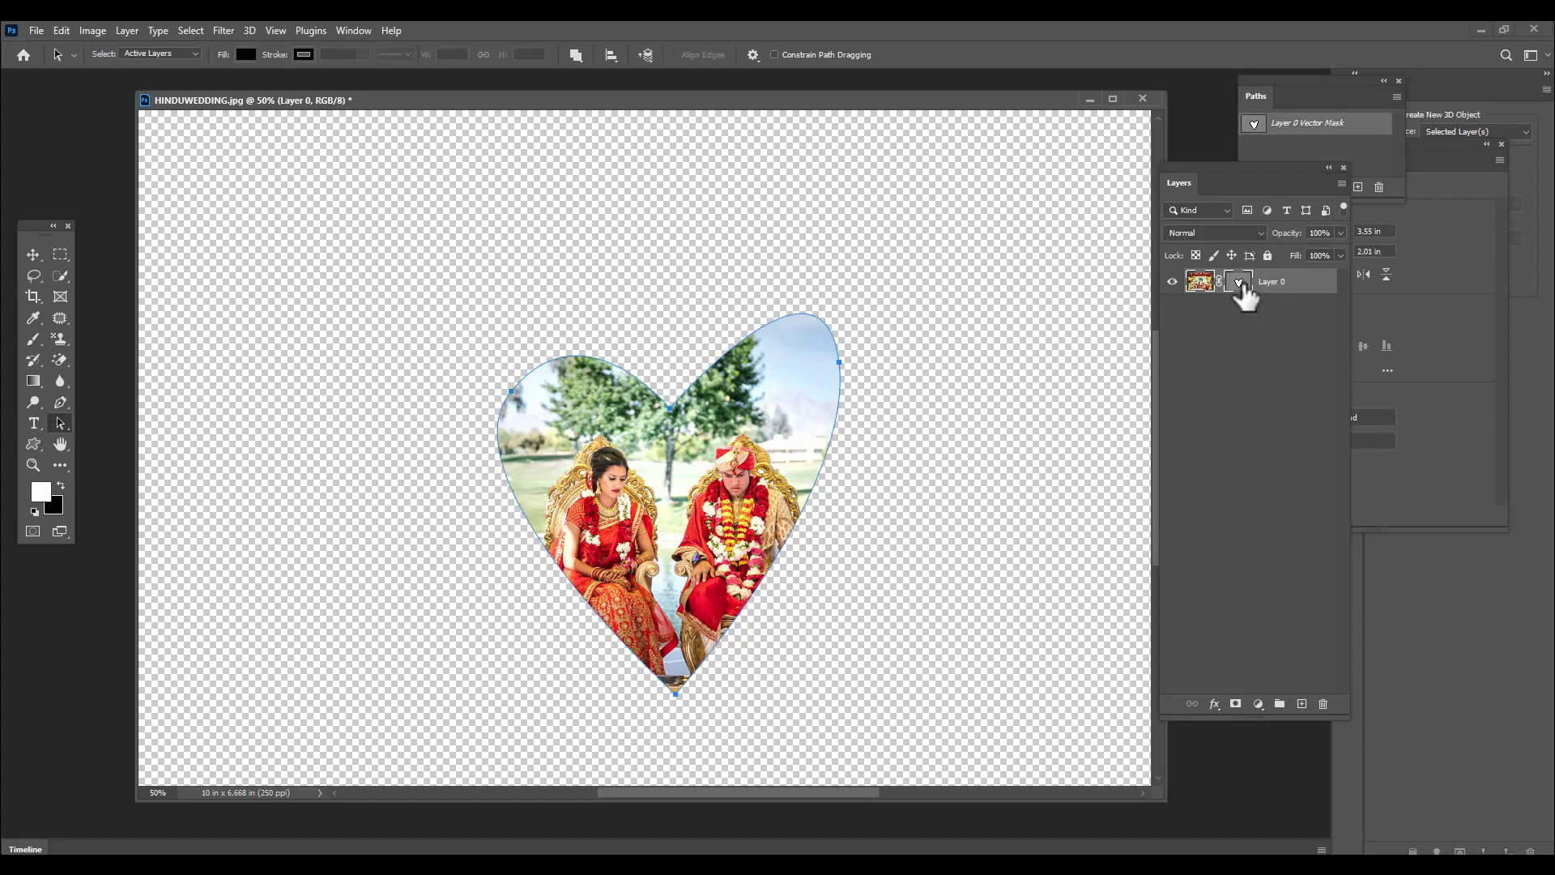
pyautogui.rightClick(60, 418)
pyautogui.click(94, 439)
pyautogui.moveTo(839, 362); pyautogui.dragTo(779, 262)
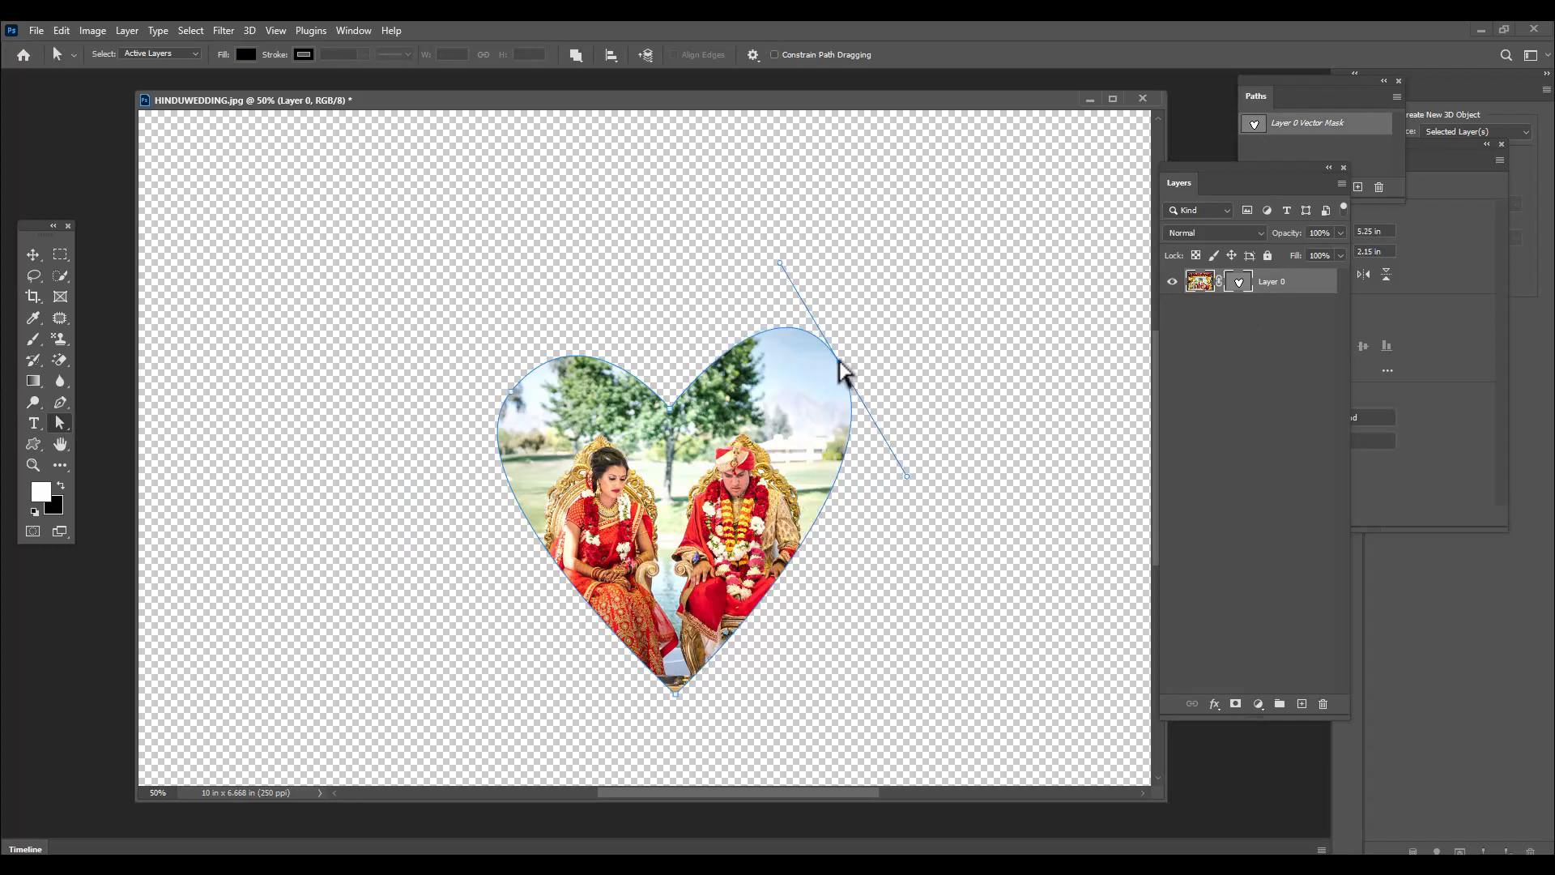
# Reposition the heart's side, bottom and centre anchor points to even out both lobes and lengthen the lower tip
pyautogui.moveTo(839, 363); pyautogui.dragTo(821, 406)
pyautogui.moveTo(511, 392); pyautogui.dragTo(529, 411)
pyautogui.moveTo(677, 694); pyautogui.dragTo(677, 727)
pyautogui.moveTo(821, 406); pyautogui.dragTo(820, 402)
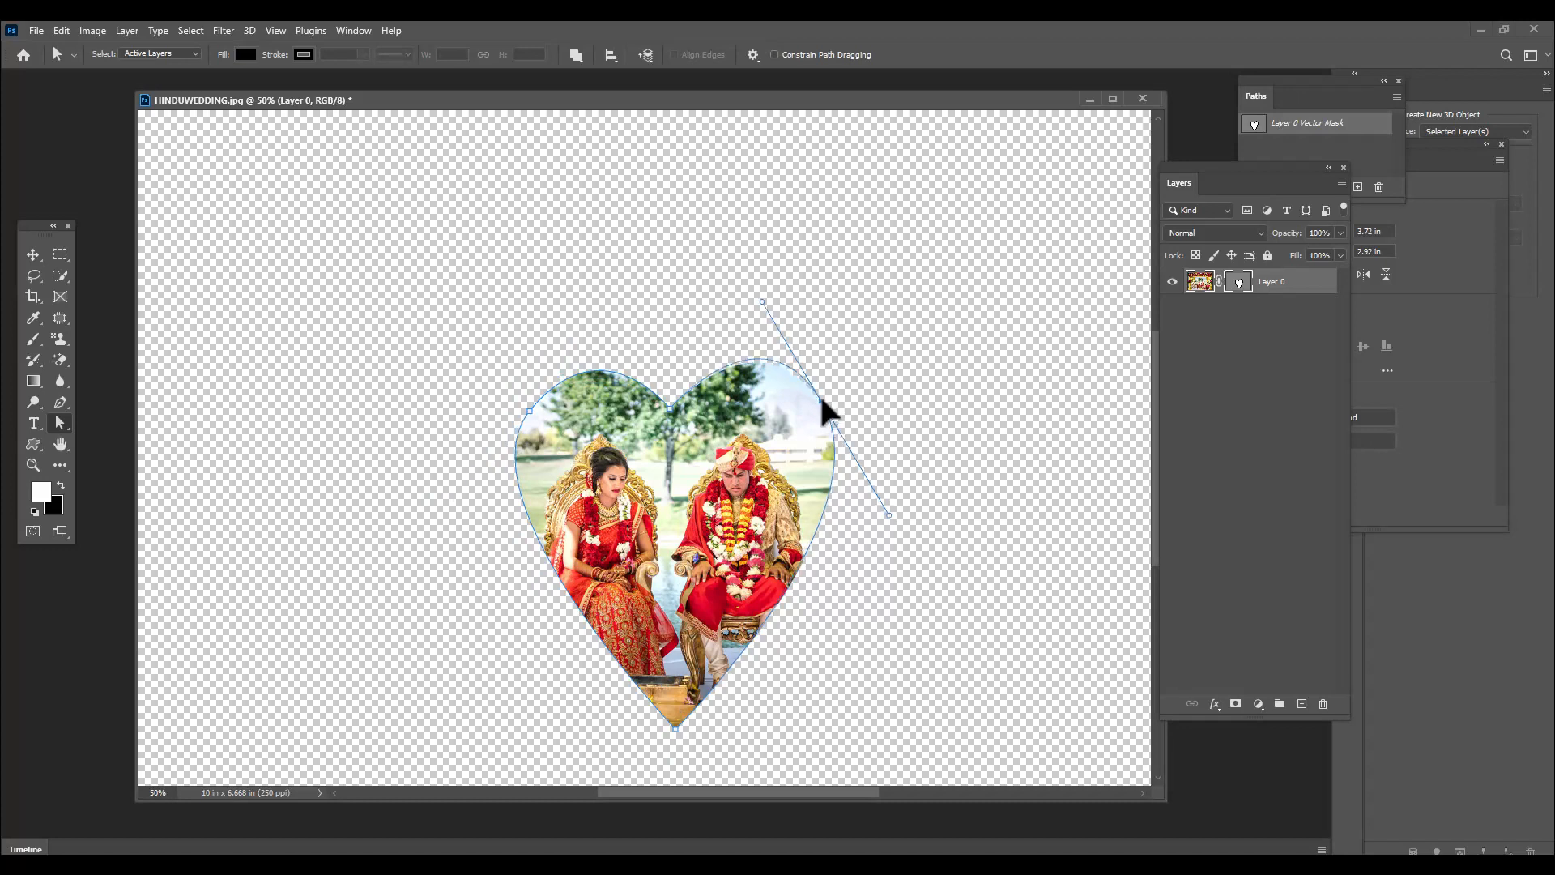
pyautogui.moveTo(529, 411); pyautogui.dragTo(536, 405)
pyautogui.moveTo(670, 408); pyautogui.dragTo(674, 412)
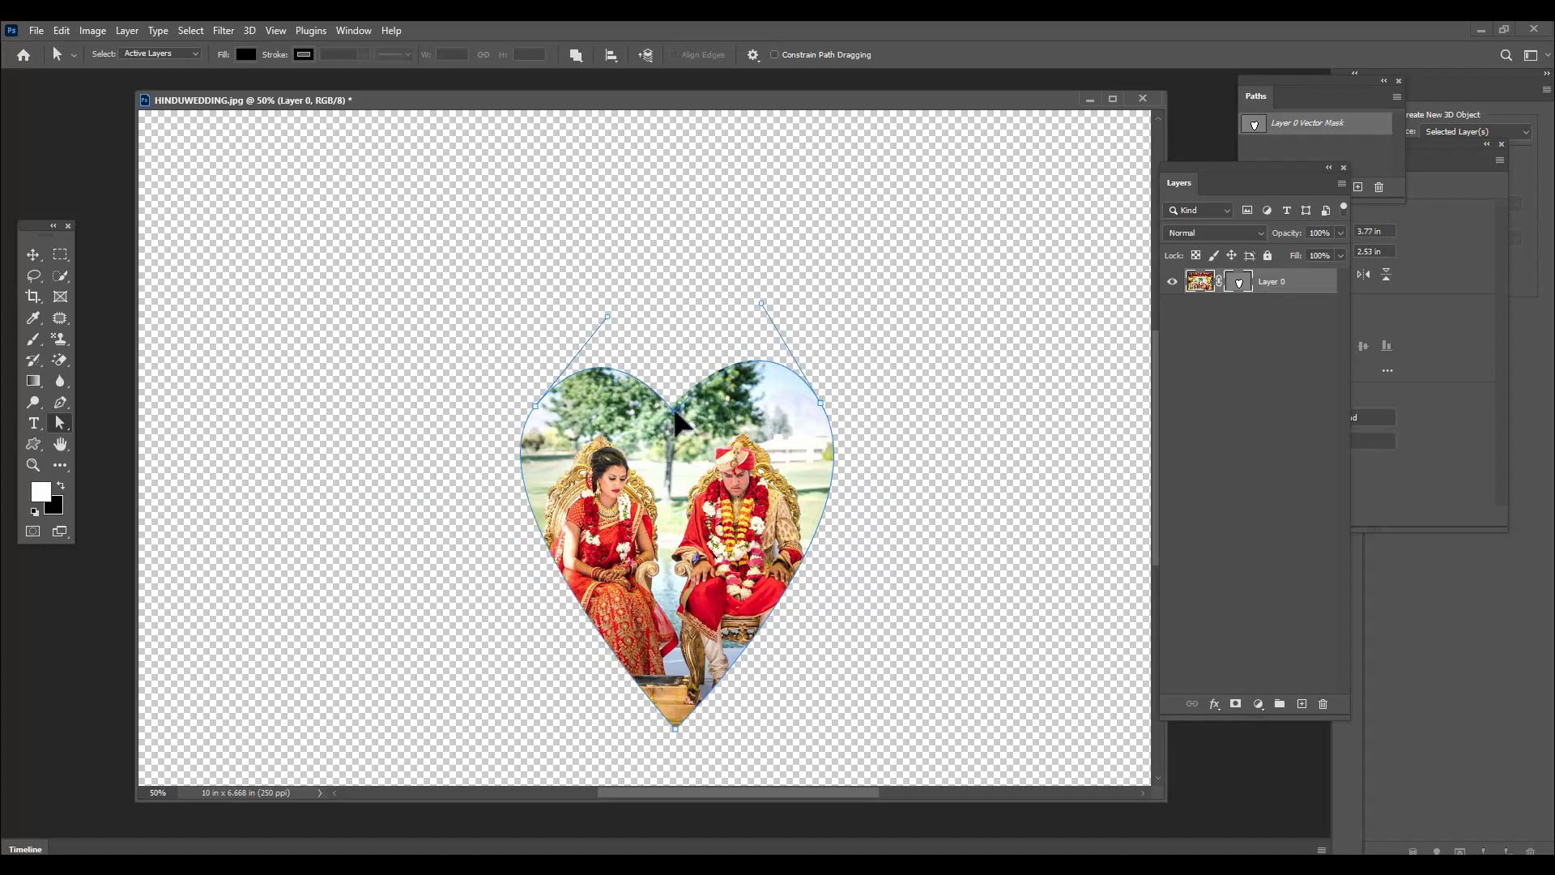
pyautogui.moveTo(821, 402); pyautogui.dragTo(815, 397)
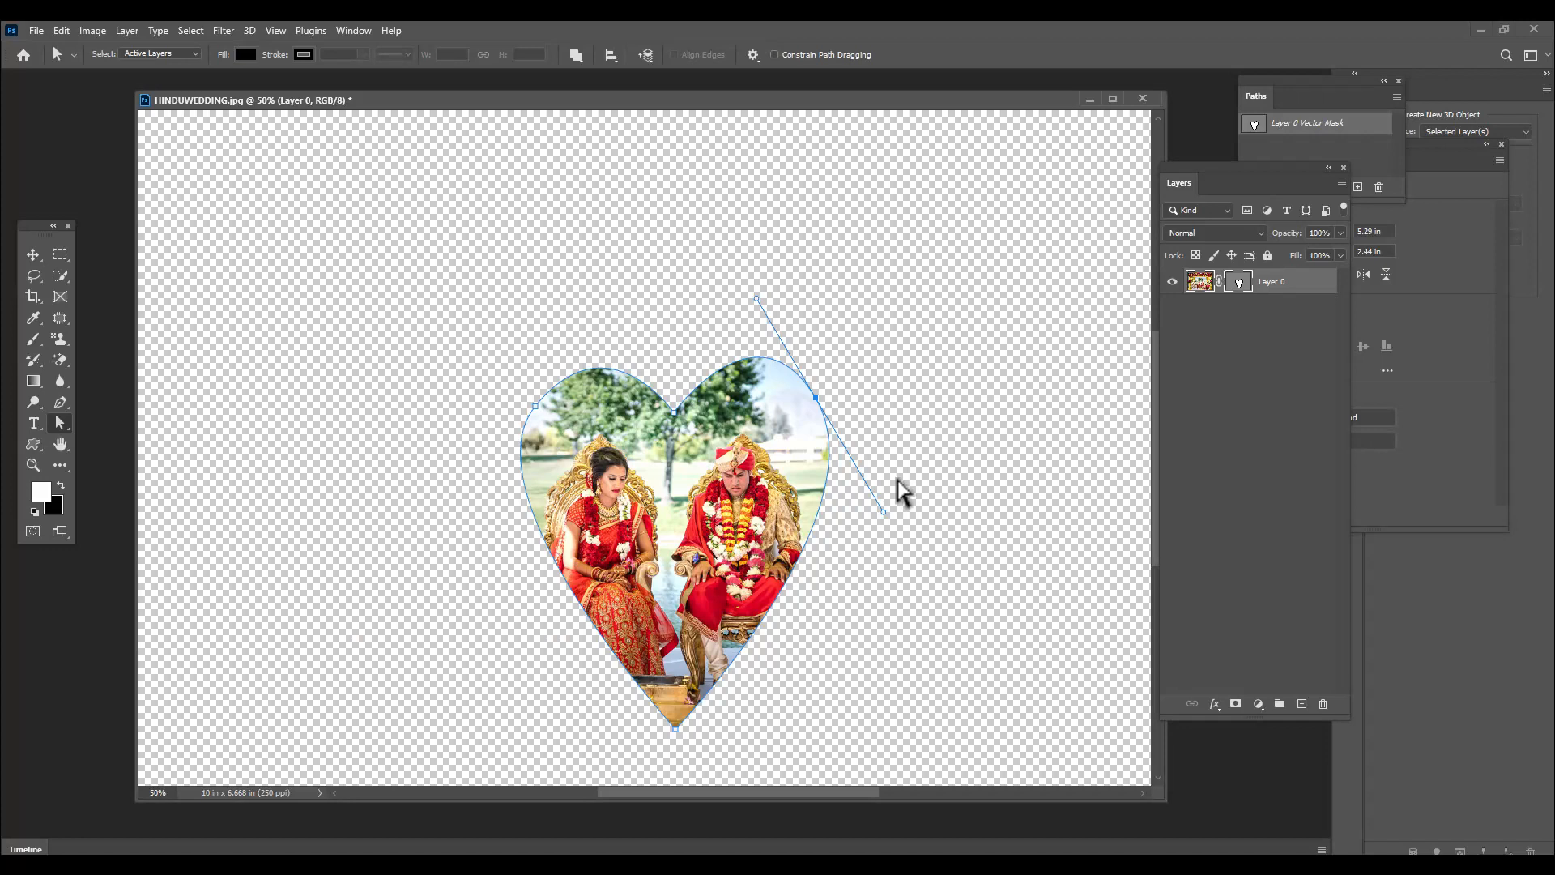
# Open the butterfly image from the Desktop and enlarge its document window to show the whole silhouette
pyautogui.hotkey('ctrl', 'o')
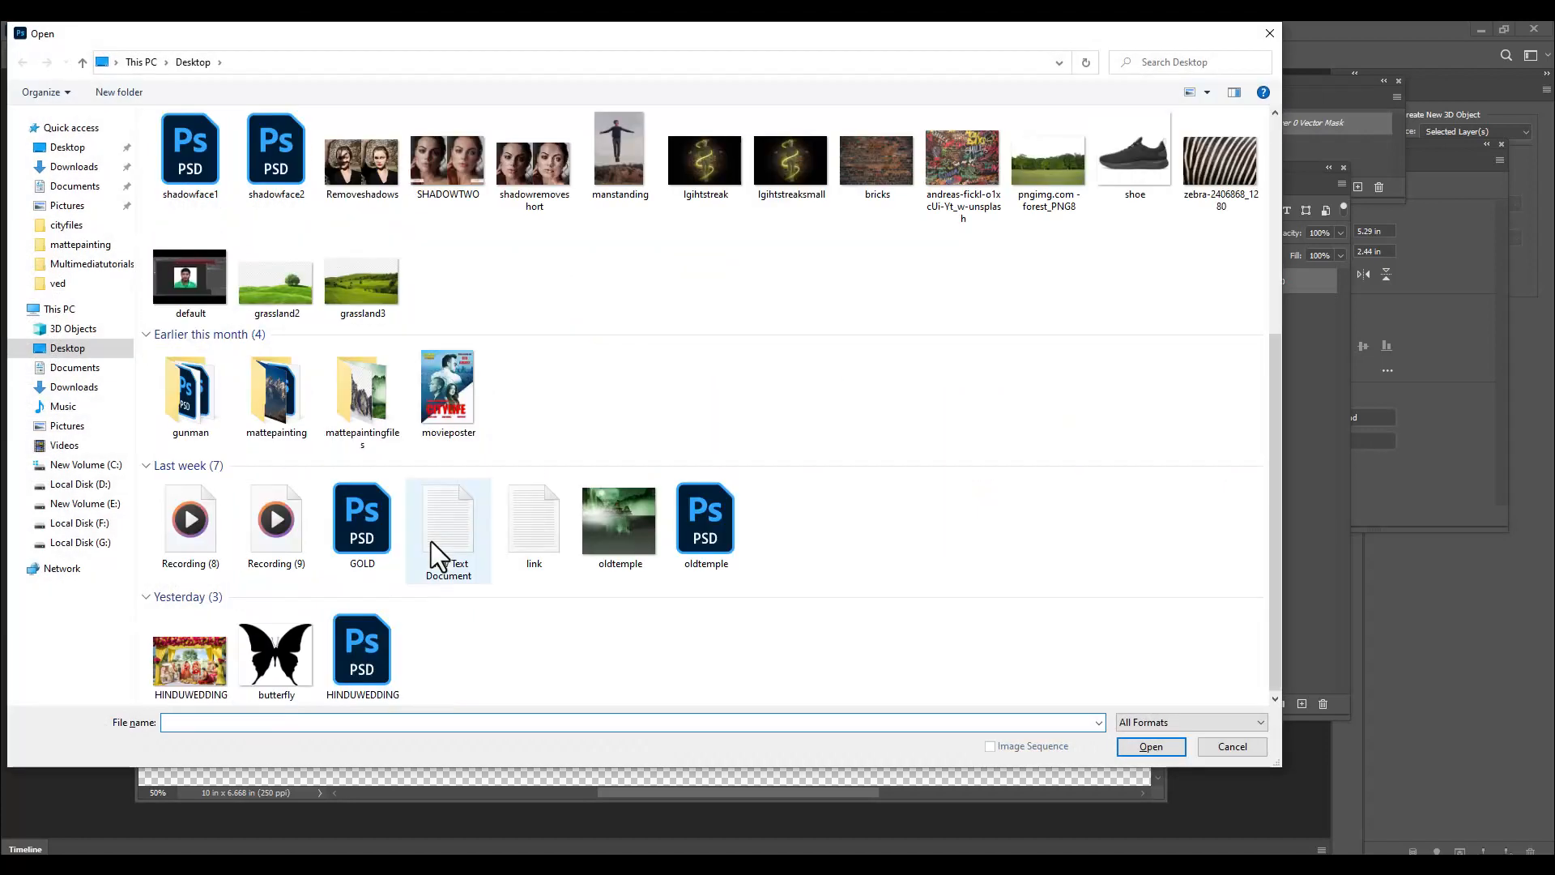
pyautogui.click(294, 648)
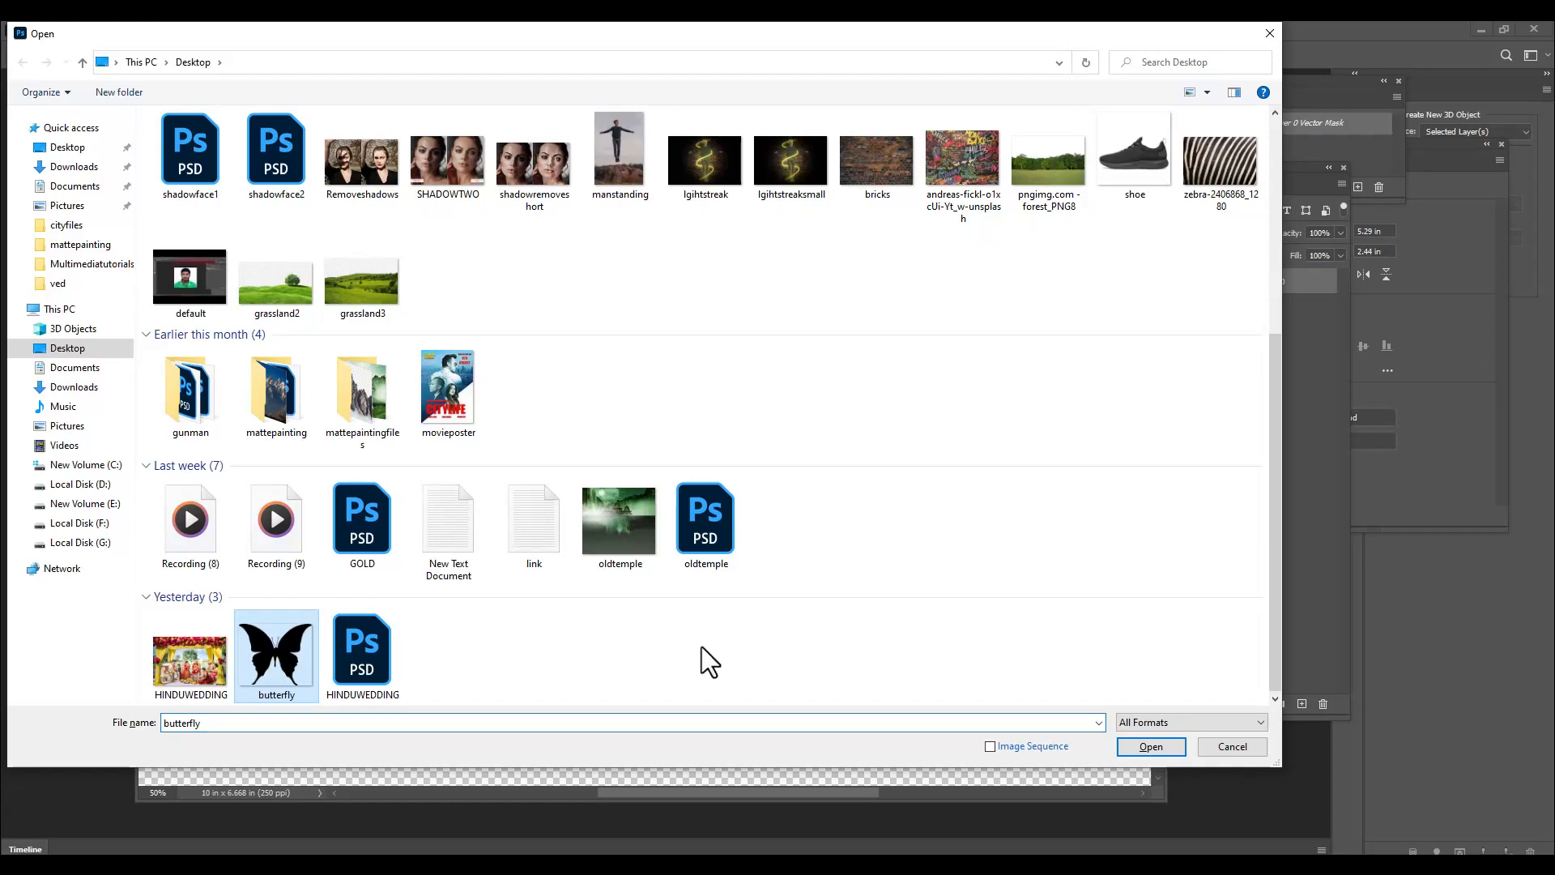
pyautogui.click(1134, 744)
pyautogui.moveTo(750, 653); pyautogui.dragTo(1059, 810)
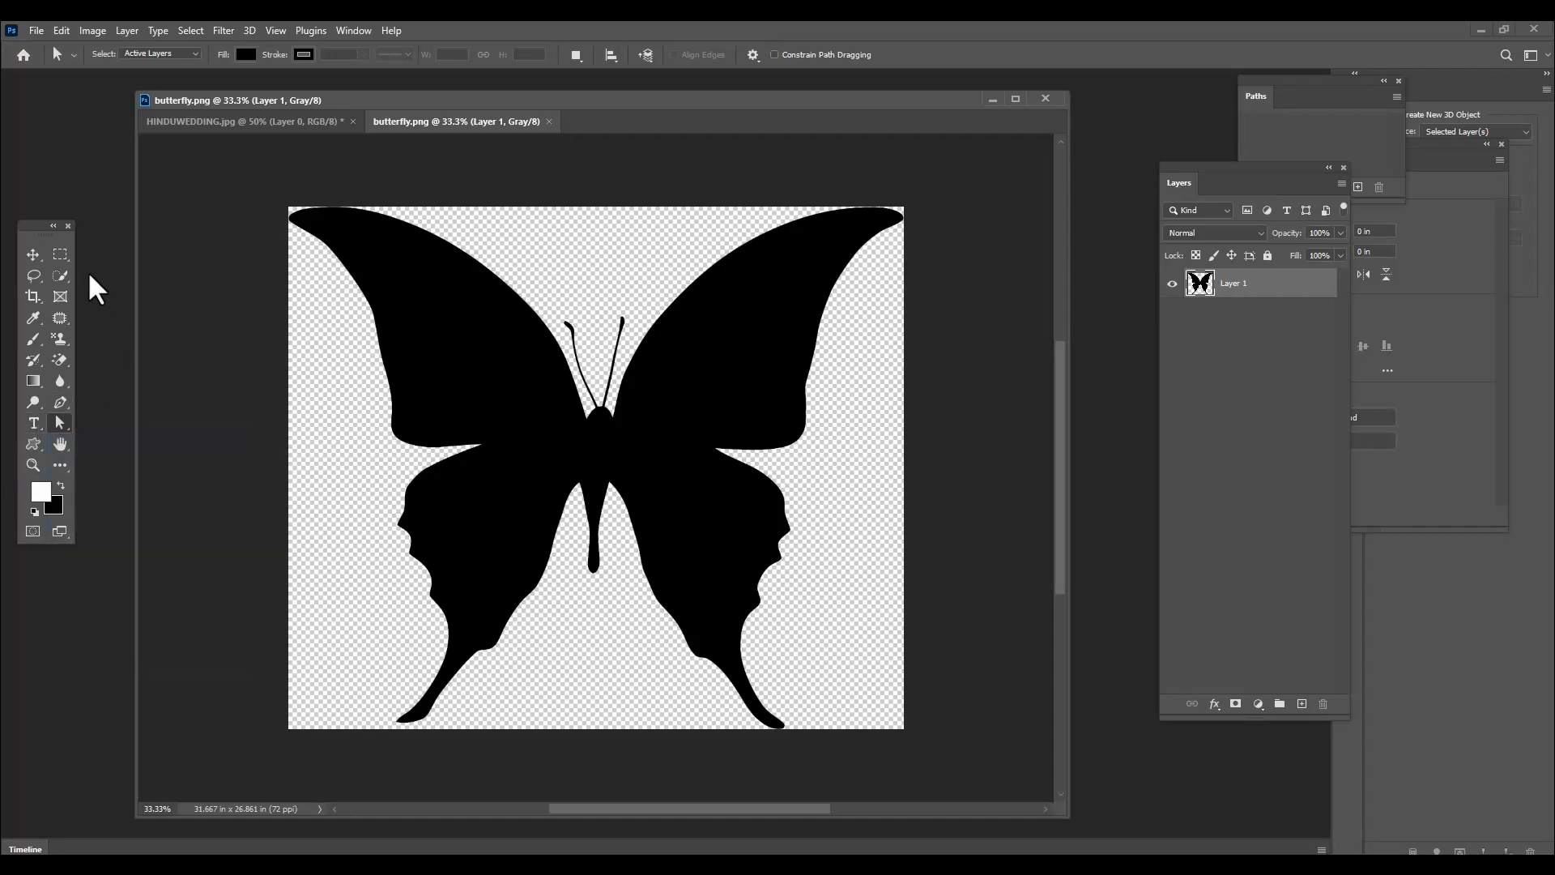
# Select the black butterfly silhouette with the Magic Wand tool
pyautogui.click(61, 277)
pyautogui.rightClick(63, 277)
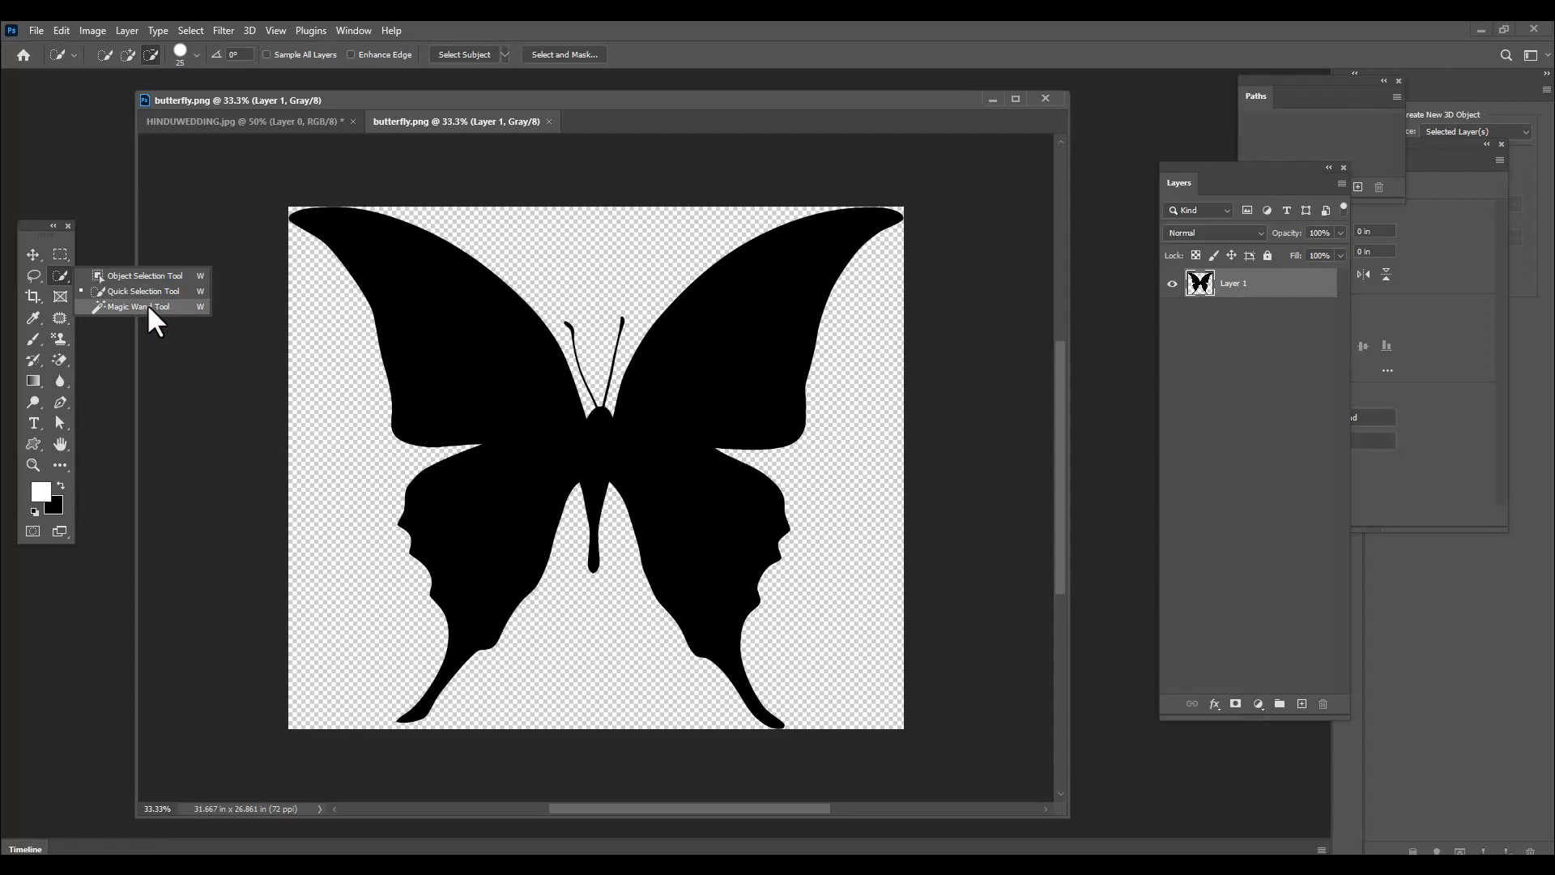
pyautogui.click(147, 306)
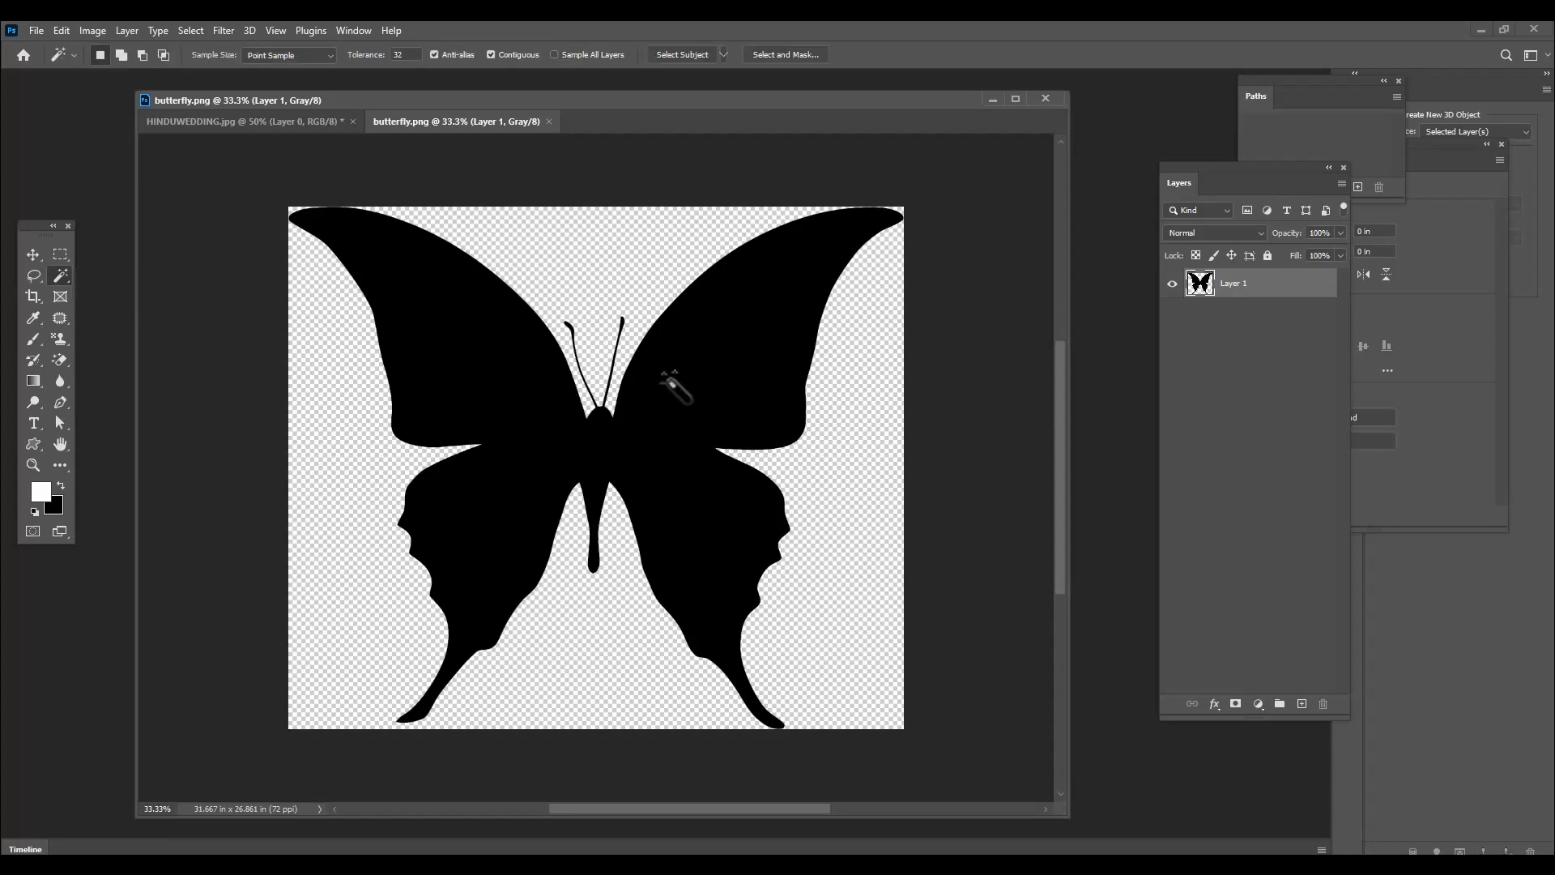
pyautogui.click(739, 319)
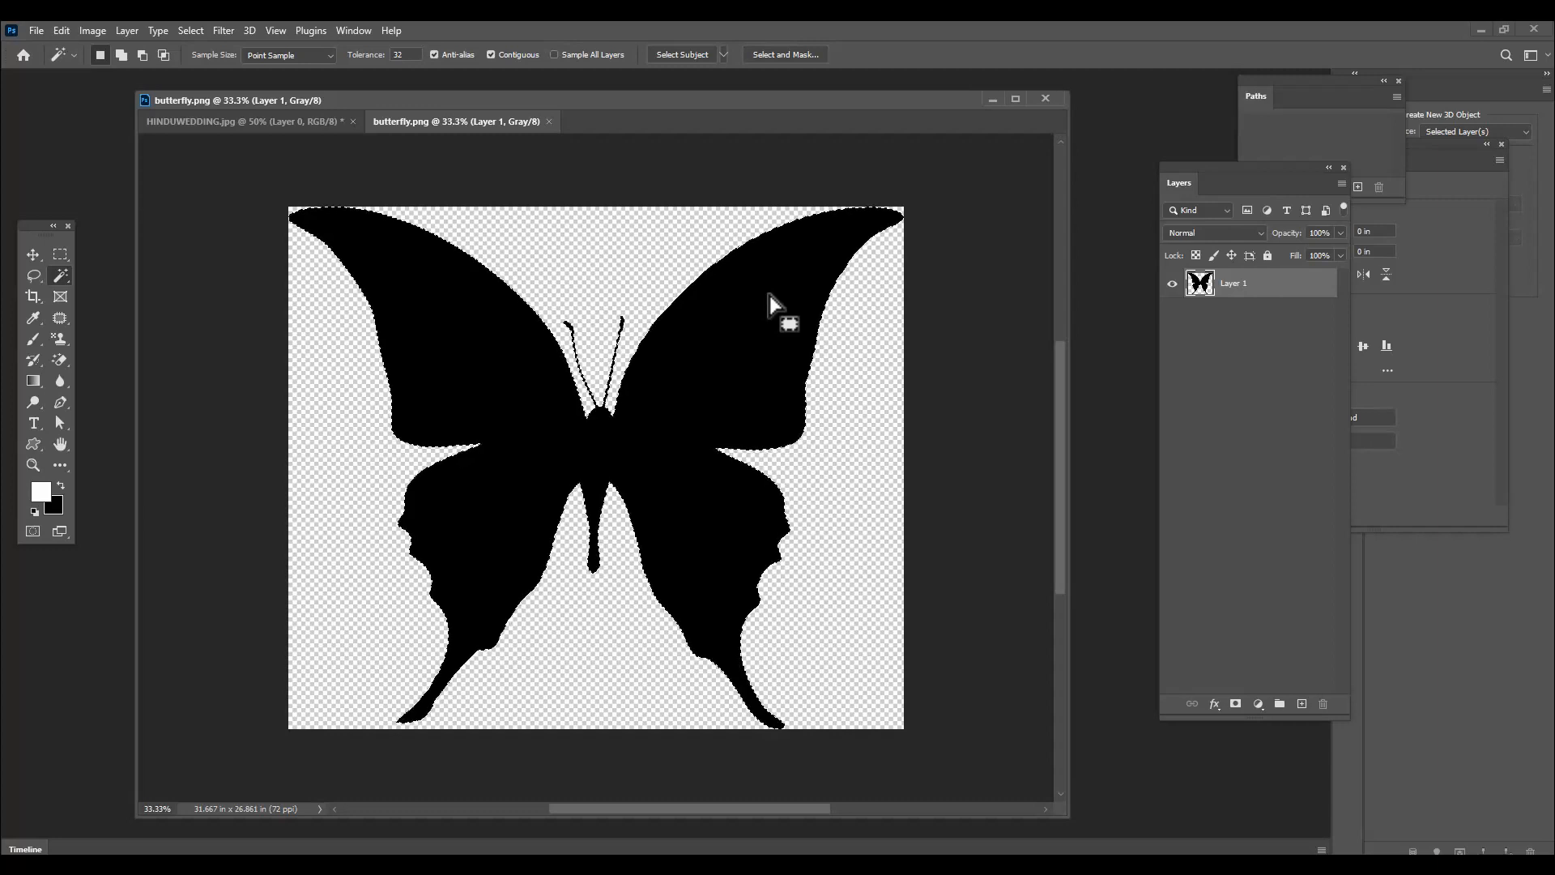
# Convert the butterfly selection into a work path
pyautogui.click(361, 32)
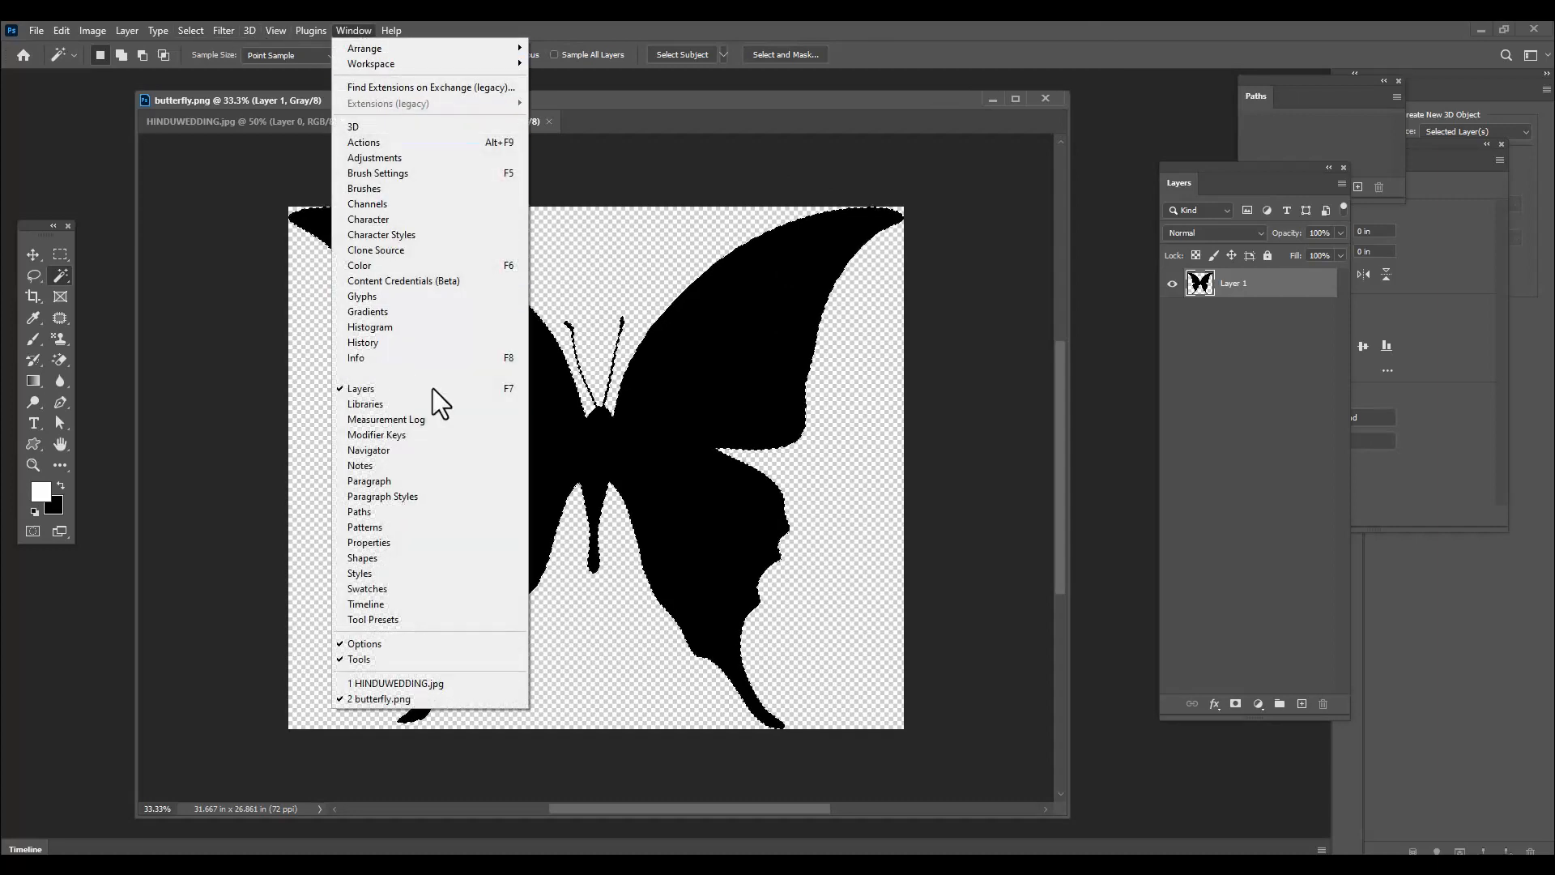
pyautogui.click(397, 512)
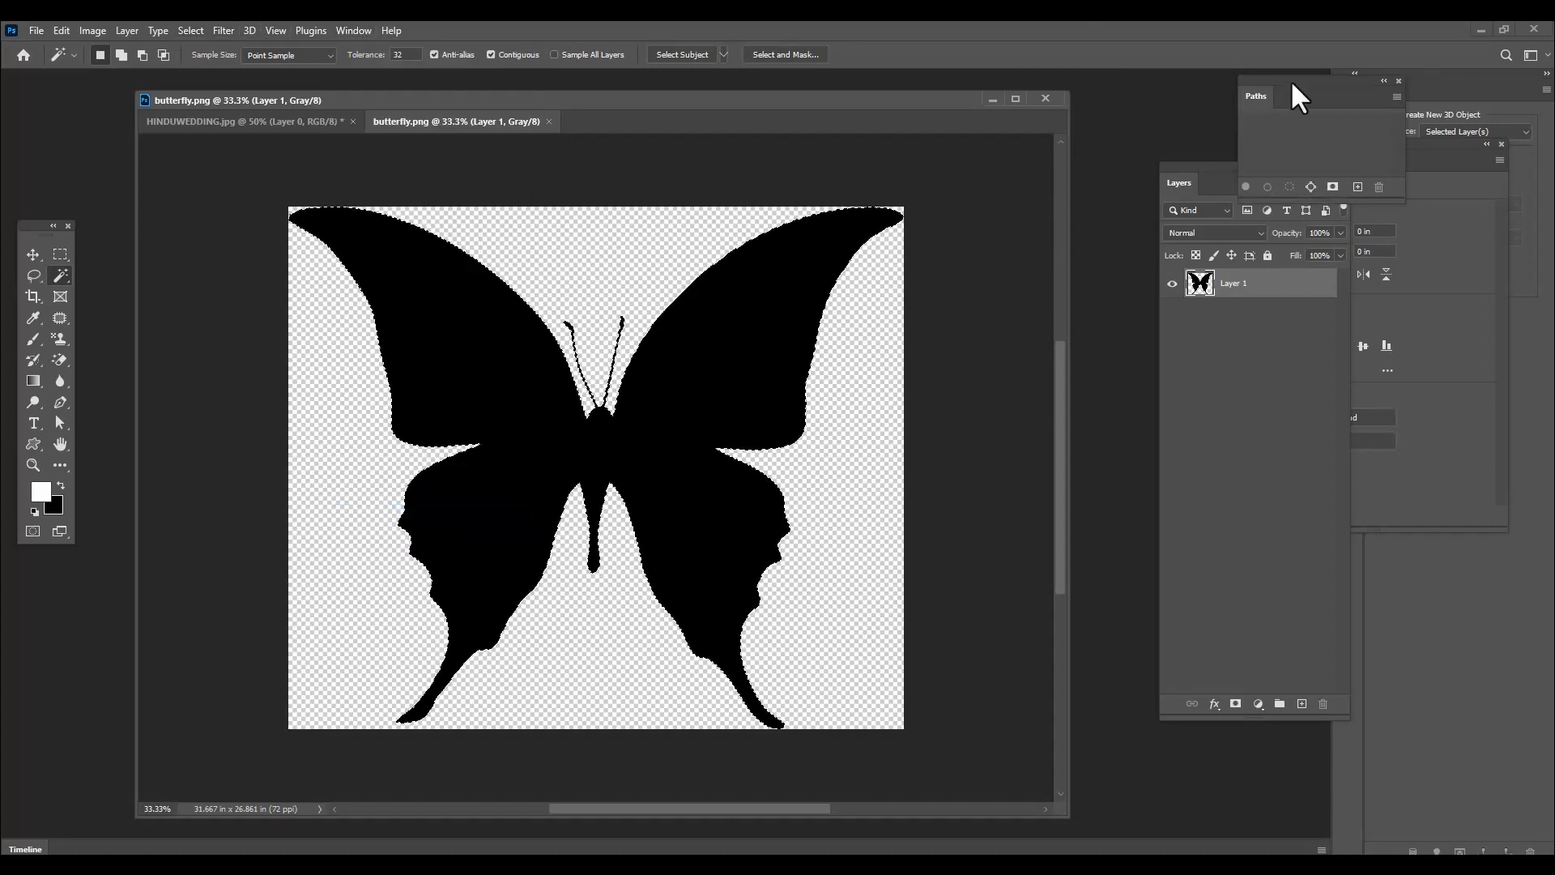
pyautogui.moveTo(1290, 80); pyautogui.dragTo(968, 246)
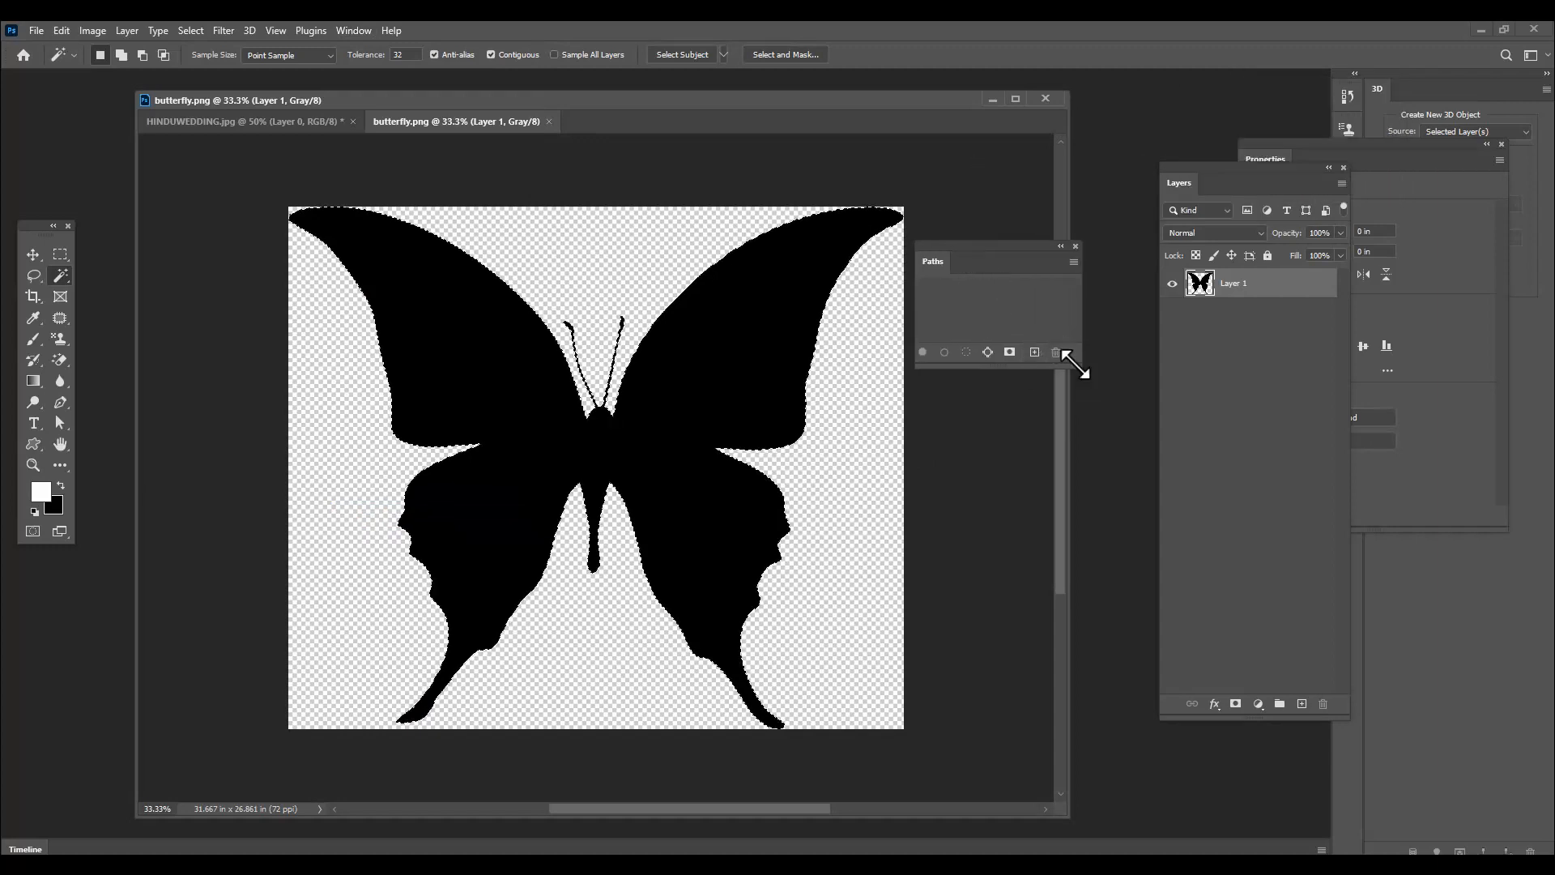
pyautogui.moveTo(1080, 366); pyautogui.dragTo(1098, 512)
pyautogui.moveTo(1017, 261)
pyautogui.mouseDown()
pyautogui.moveTo(996, 250)
pyautogui.moveTo(1014, 241)
pyautogui.mouseUp()
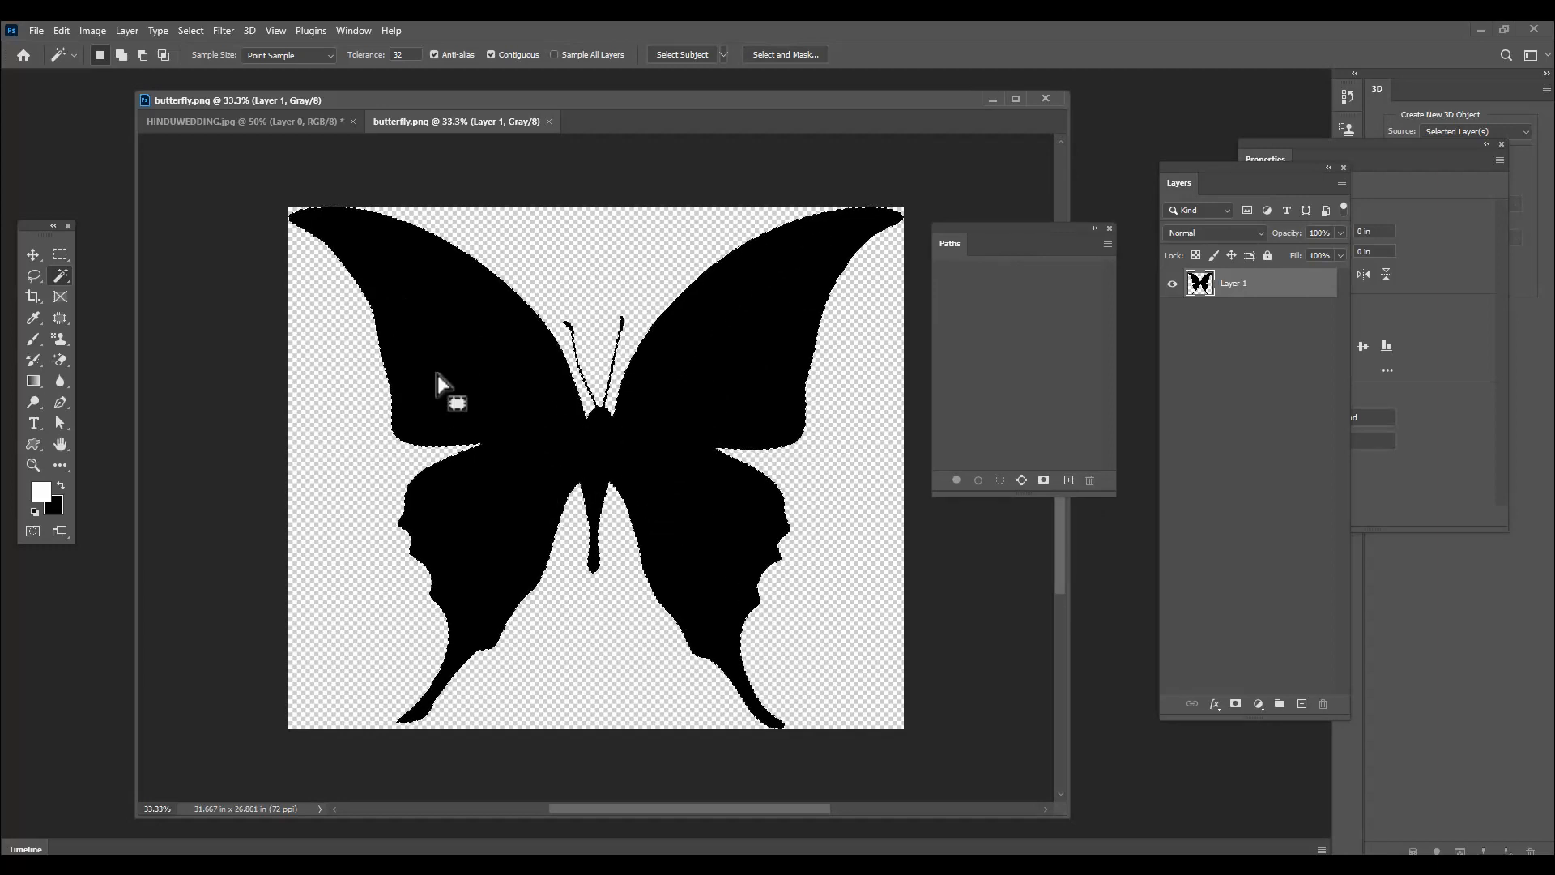
pyautogui.moveTo(1000, 224); pyautogui.dragTo(996, 132)
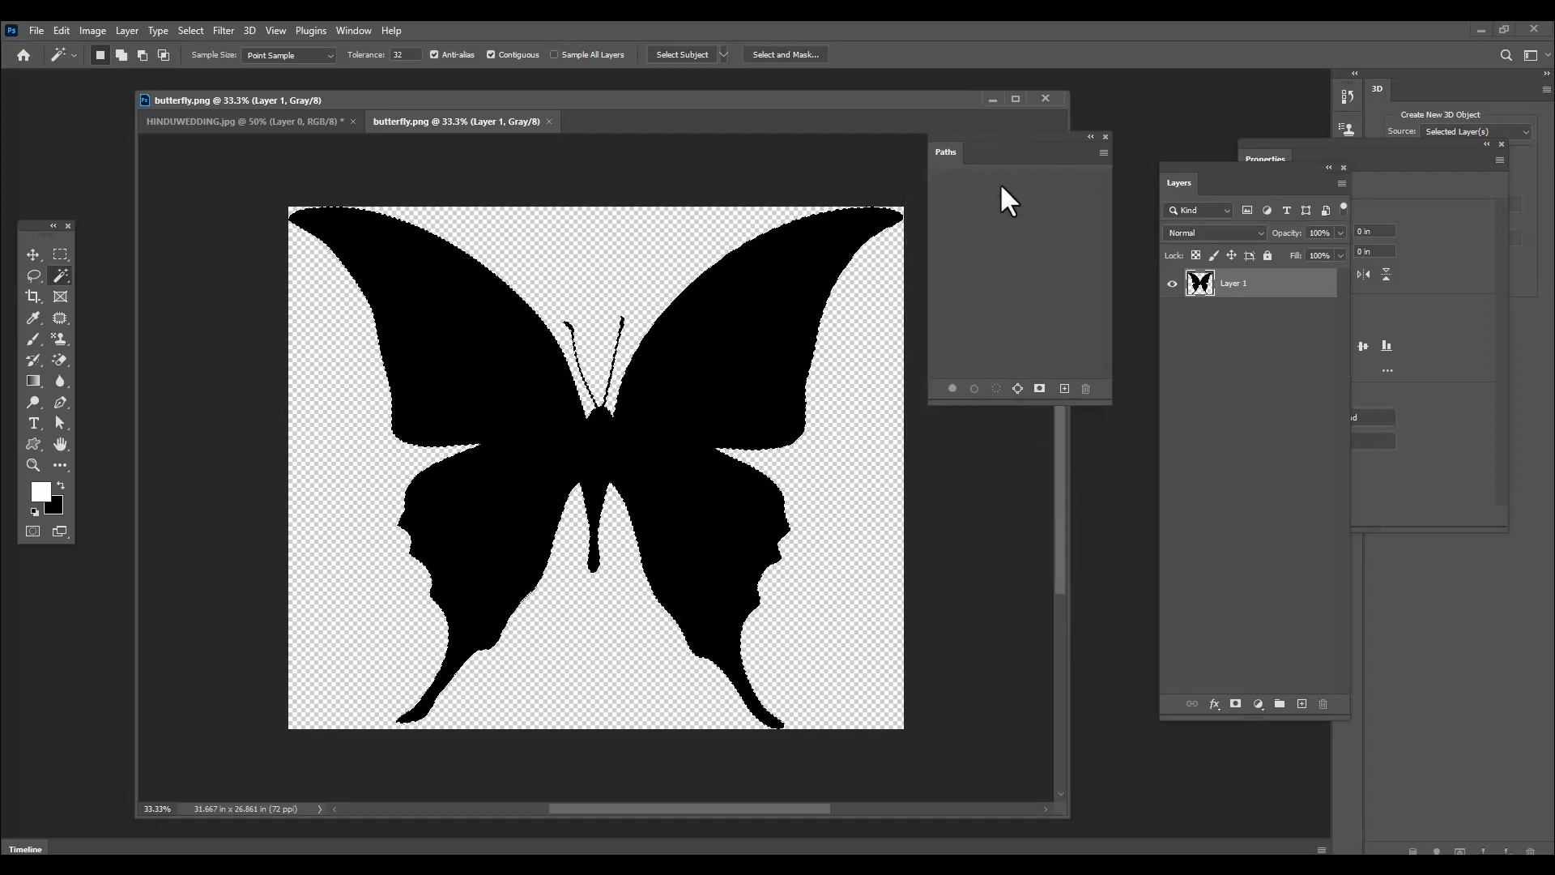
pyautogui.click(1018, 390)
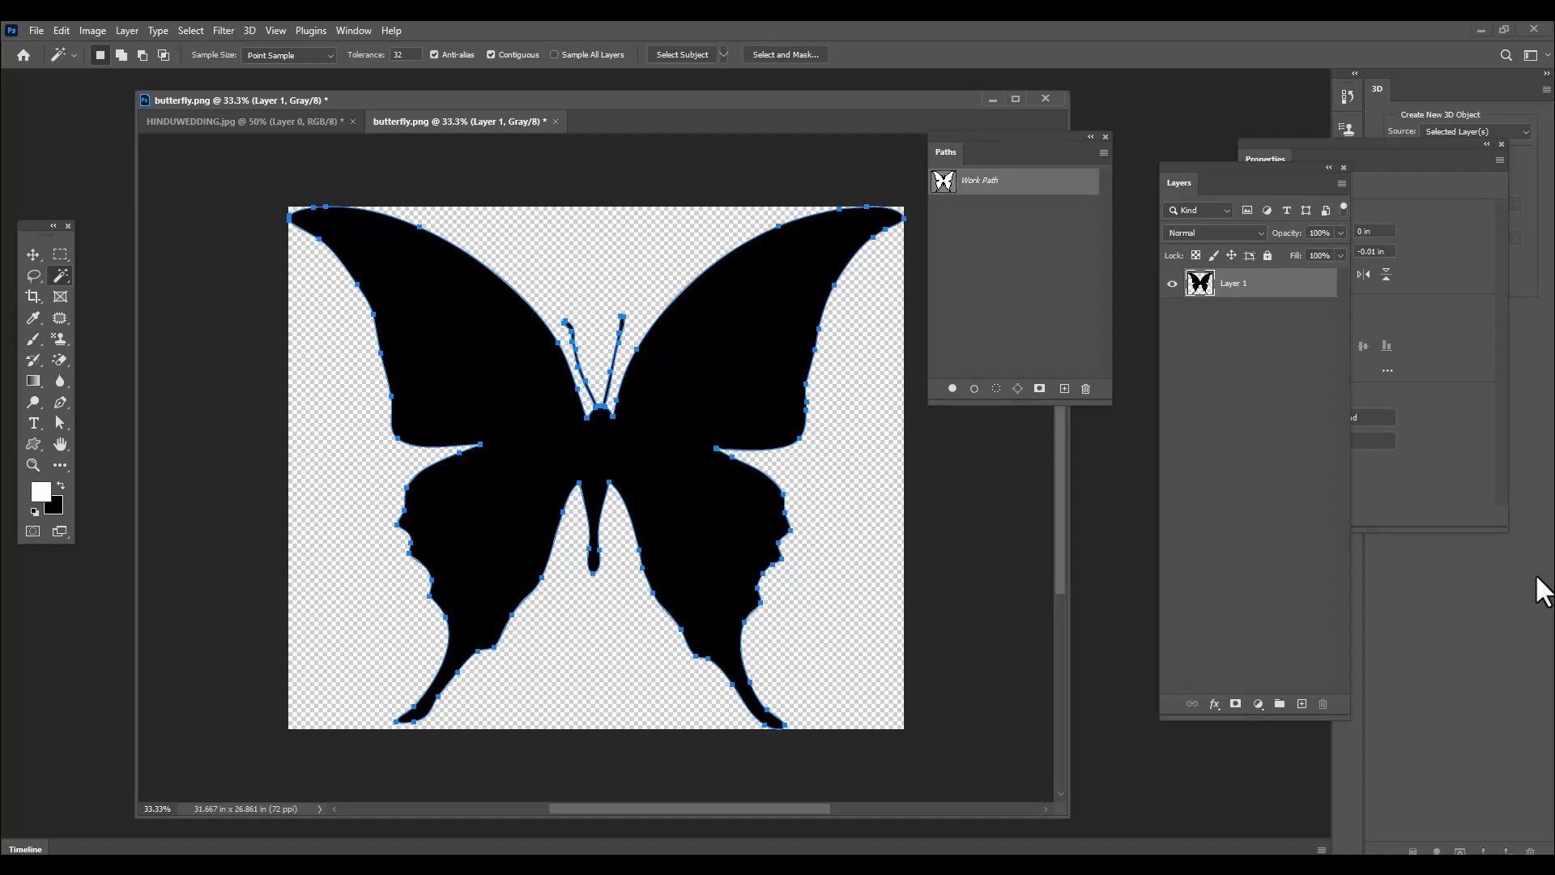
pyautogui.moveTo(1003, 143); pyautogui.dragTo(1040, 145)
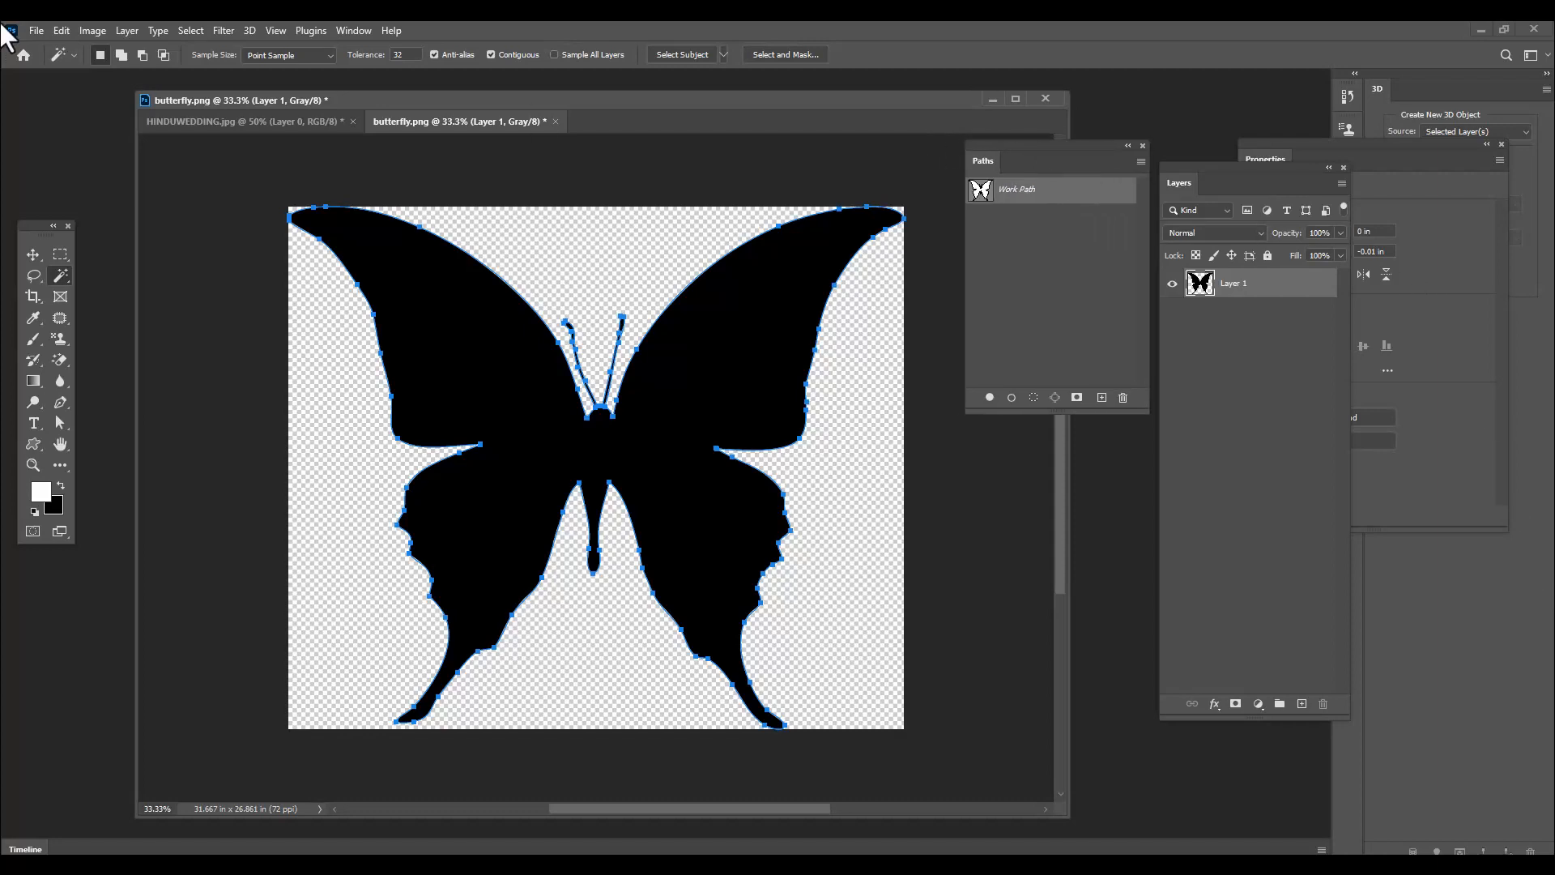
# Define the butterfly work path as a custom shape named "butterflyshap"
pyautogui.click(61, 31)
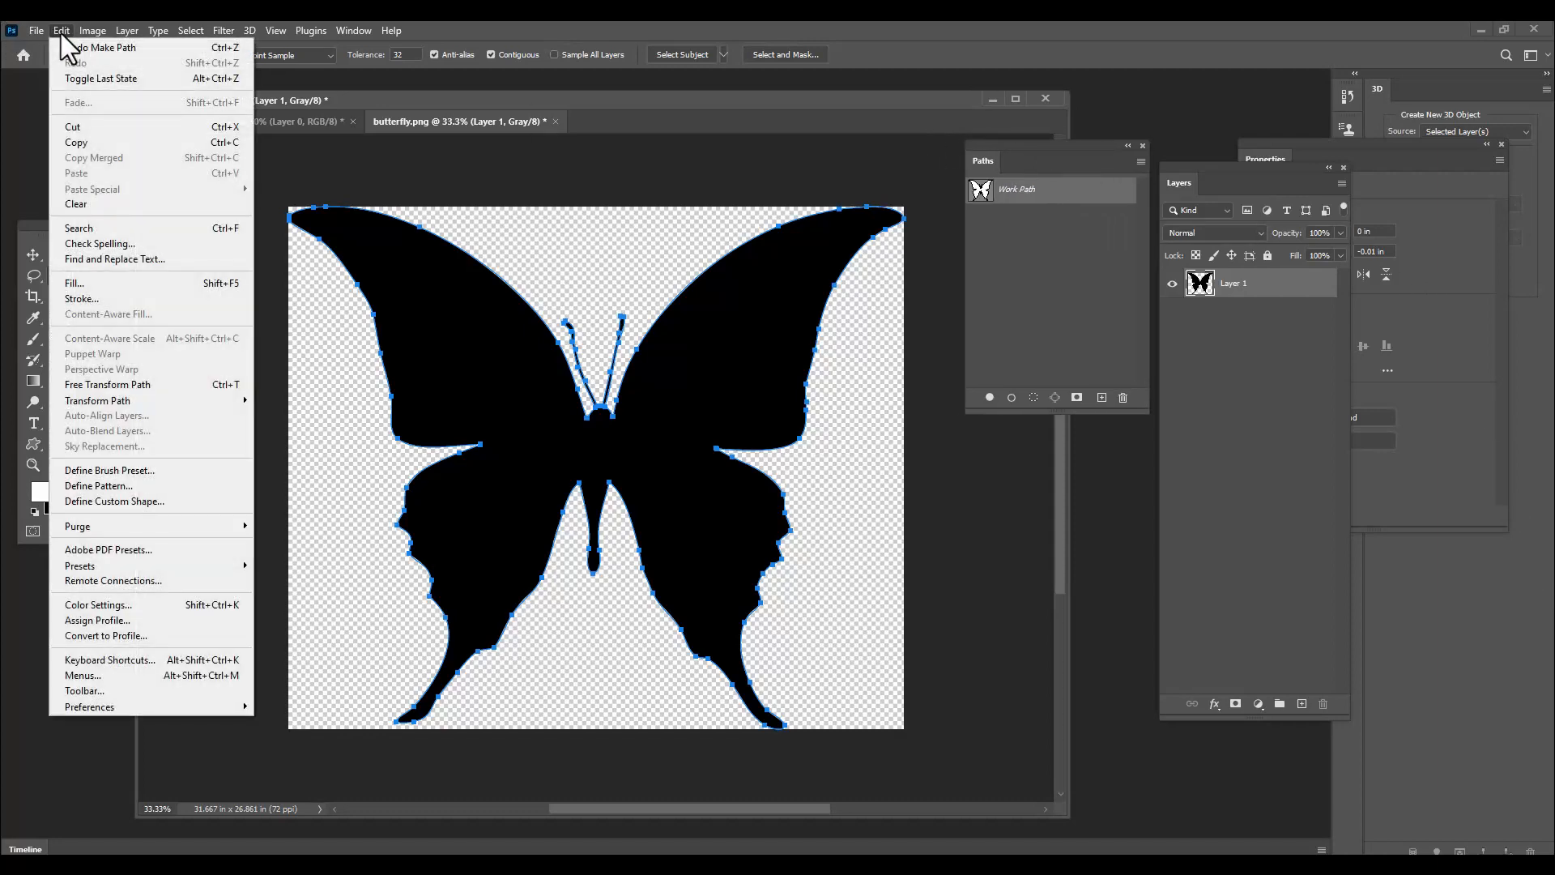
pyautogui.click(163, 503)
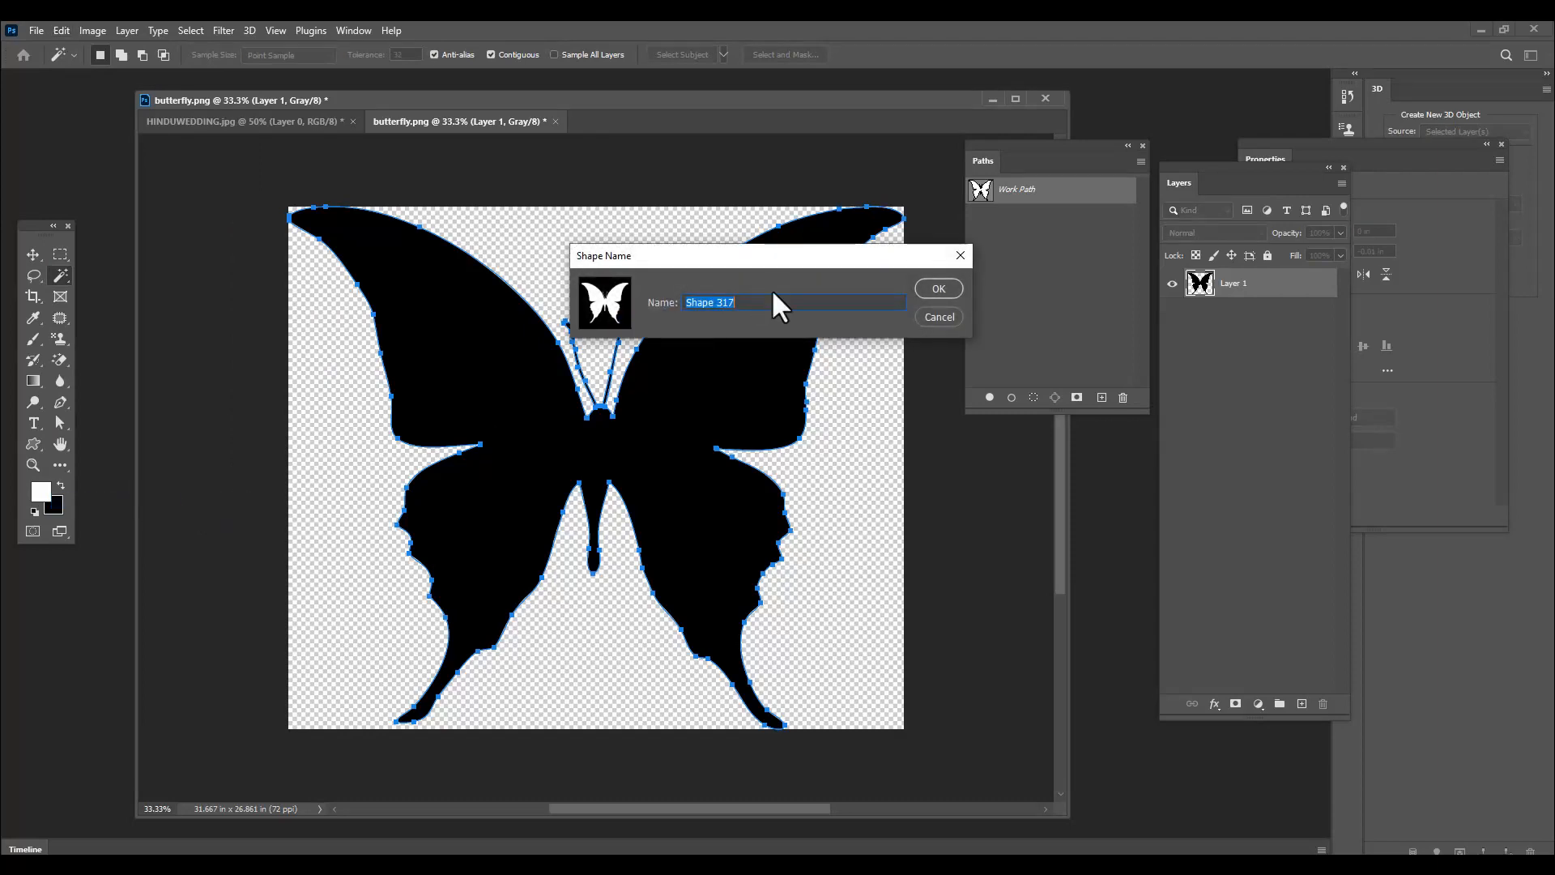
pyautogui.write('butterflyshape')
pyautogui.click(941, 290)
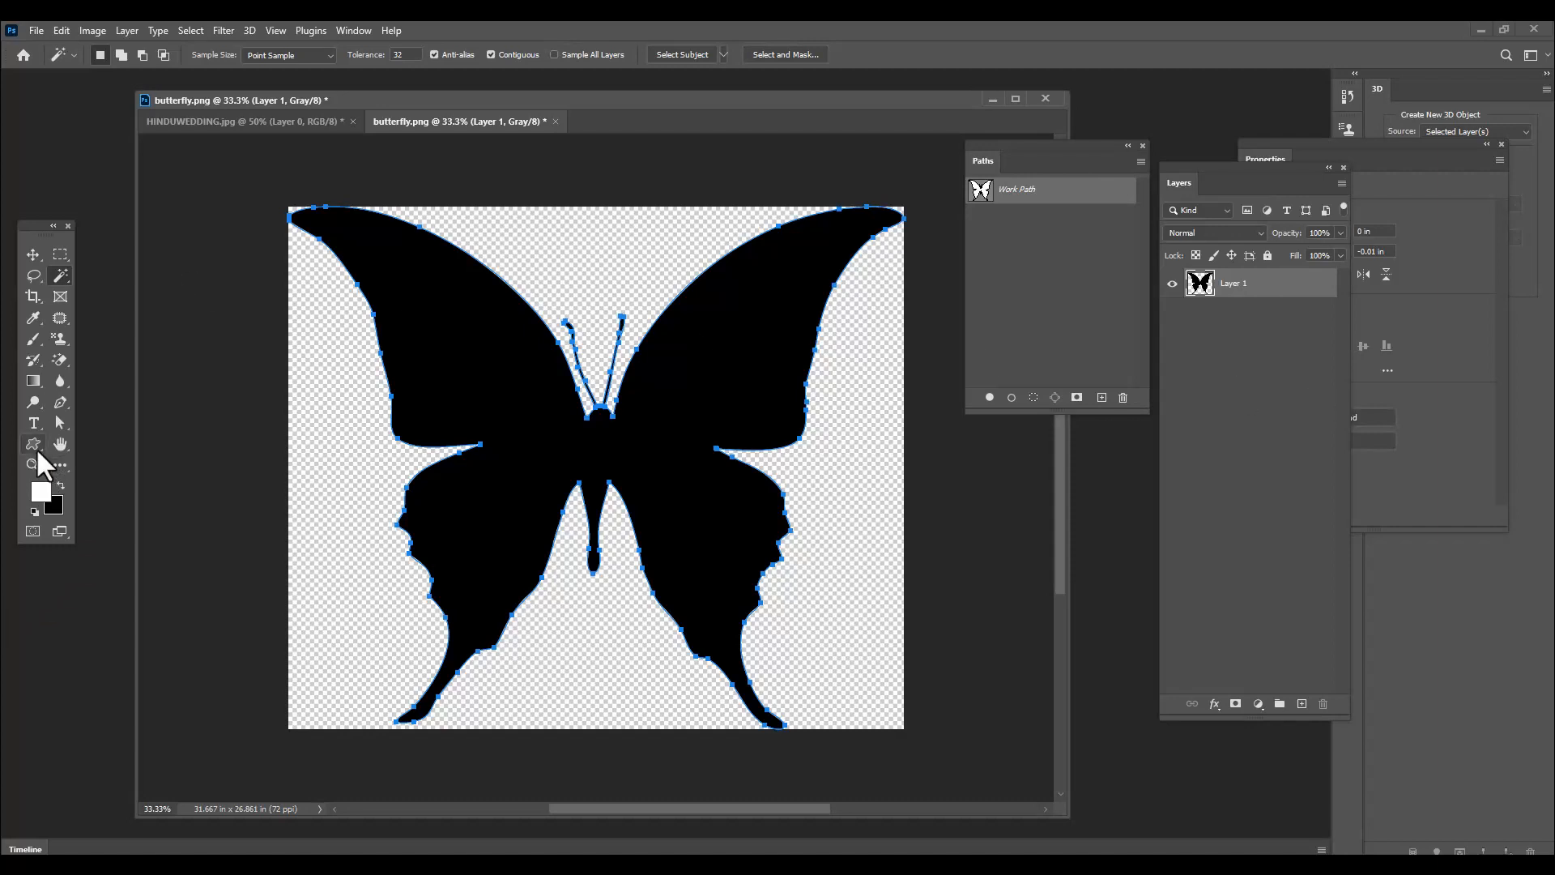
# Activate the Custom Shape tool and choose the newly defined butterfly as its shape
pyautogui.moveTo(36, 447); pyautogui.dragTo(70, 450)
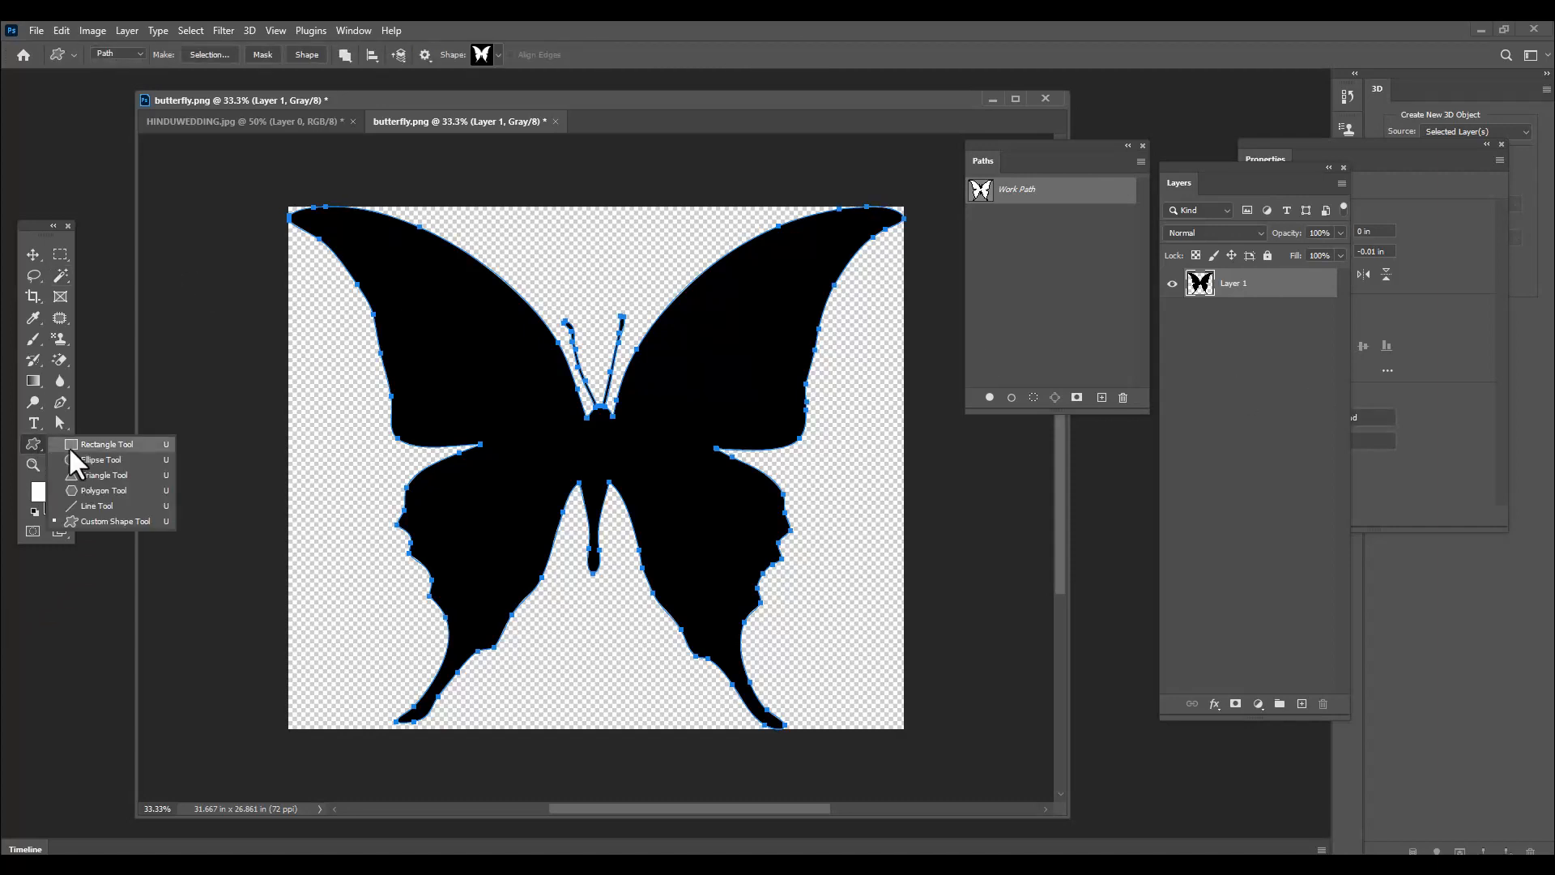
pyautogui.click(138, 518)
pyautogui.moveTo(478, 101); pyautogui.dragTo(503, 119)
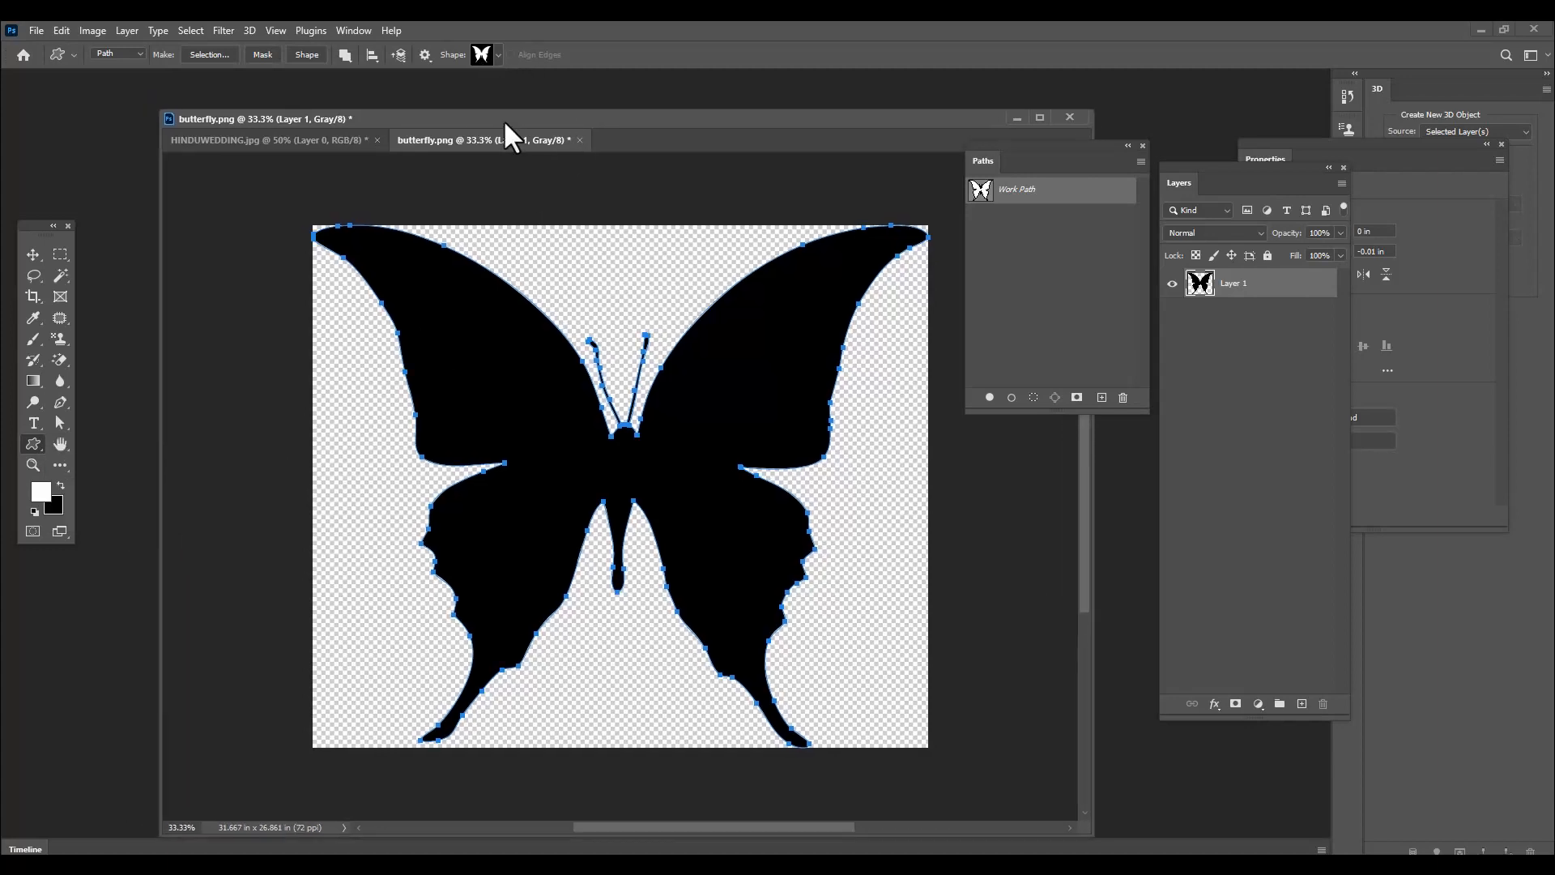
pyautogui.click(496, 55)
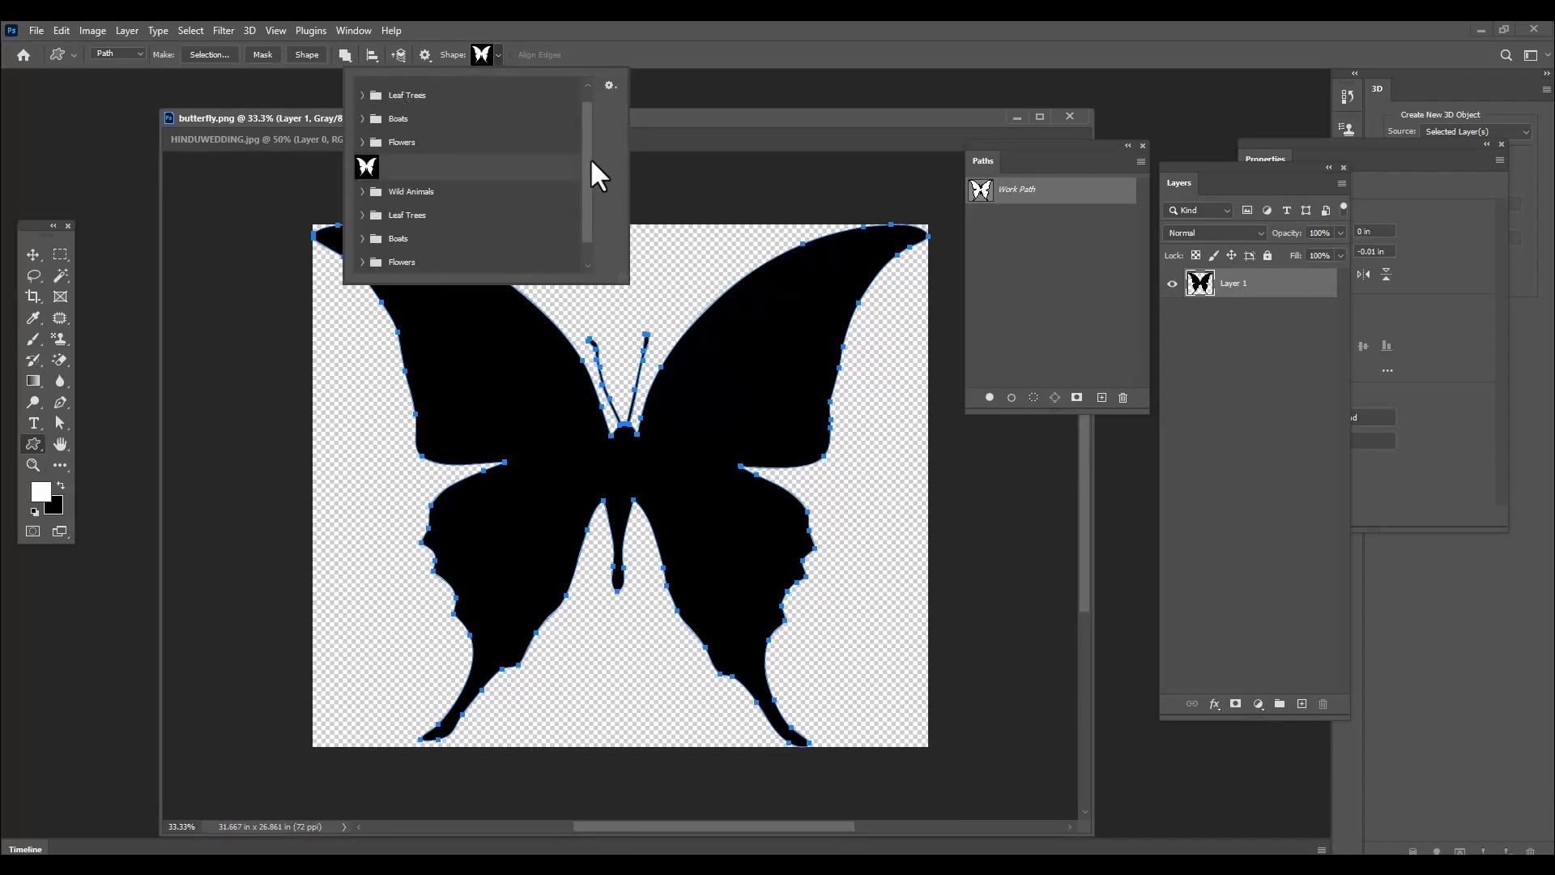
pyautogui.scroll(-1, 591, 162)
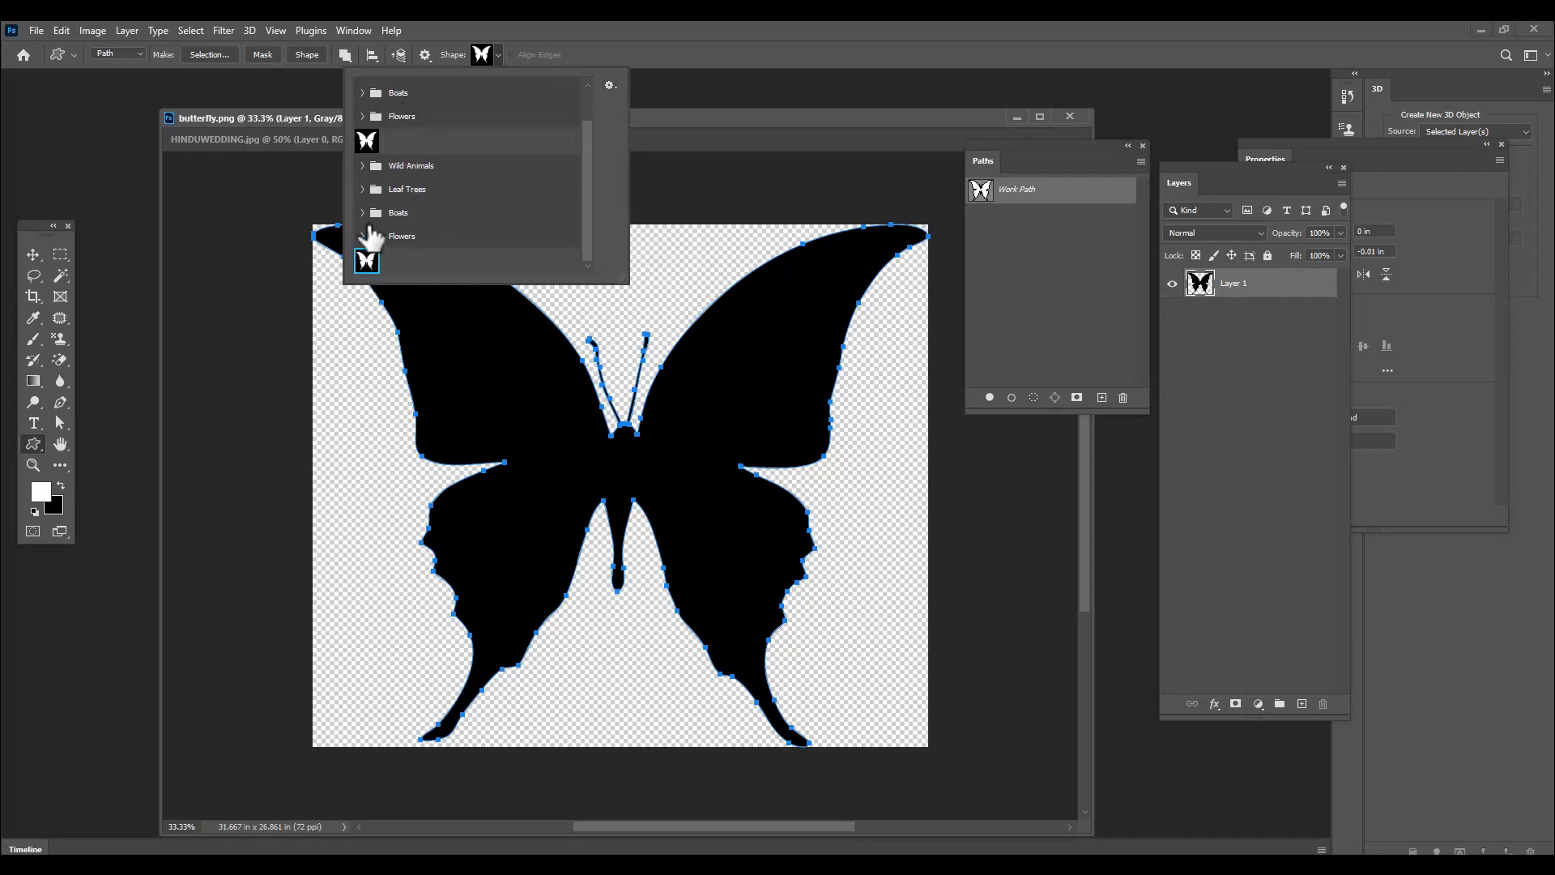
pyautogui.click(795, 115)
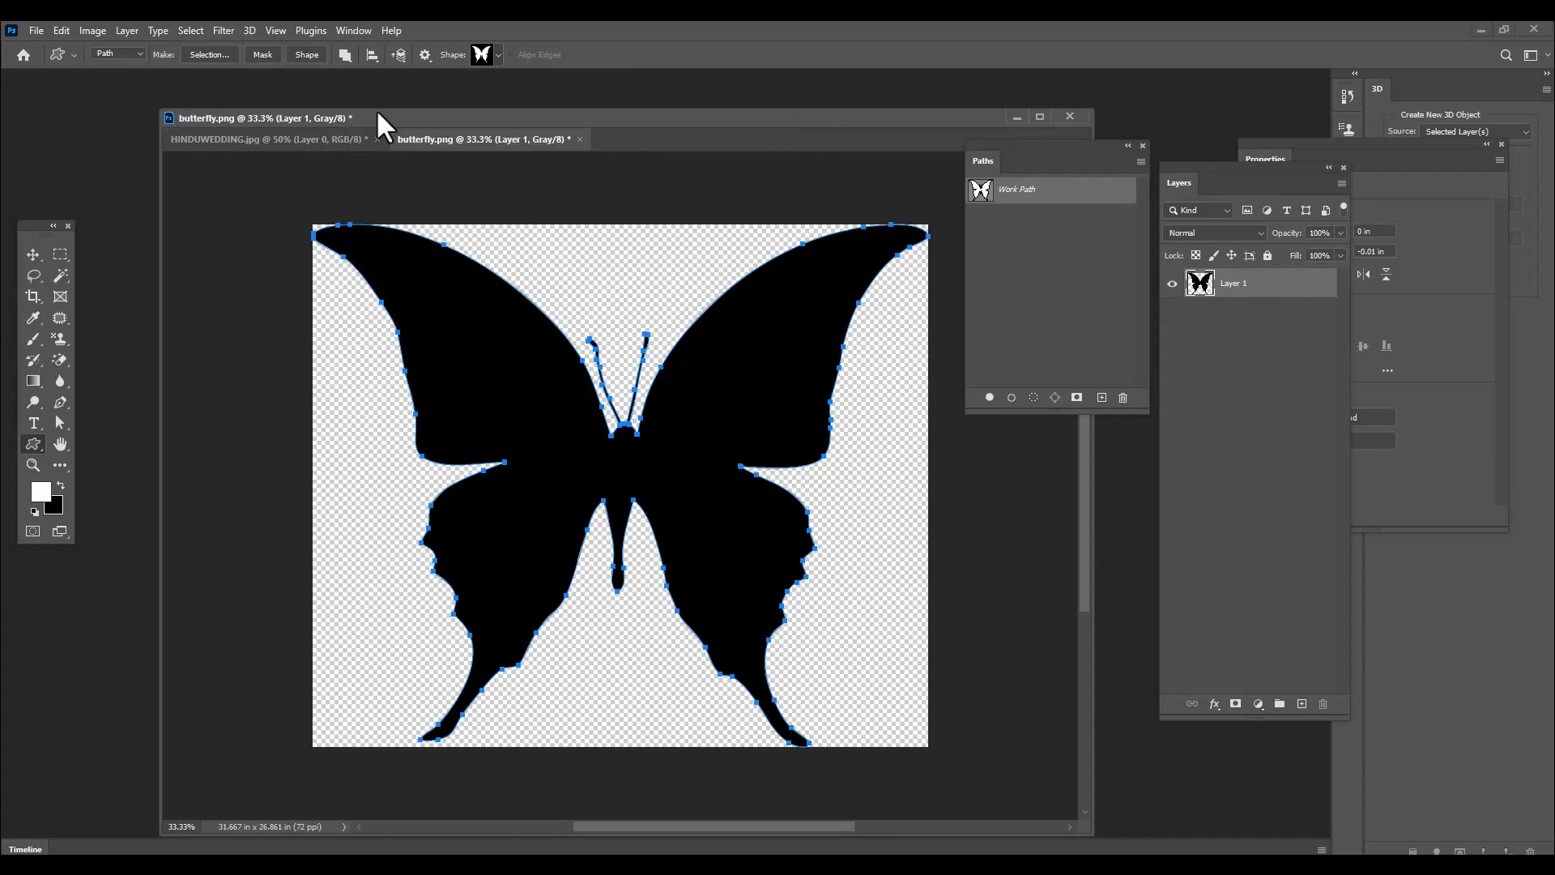
# Switch to HINDUWEDDING.jpg, clear the floating panels off the heart, and make Layer 0's vector mask active
pyautogui.click(290, 137)
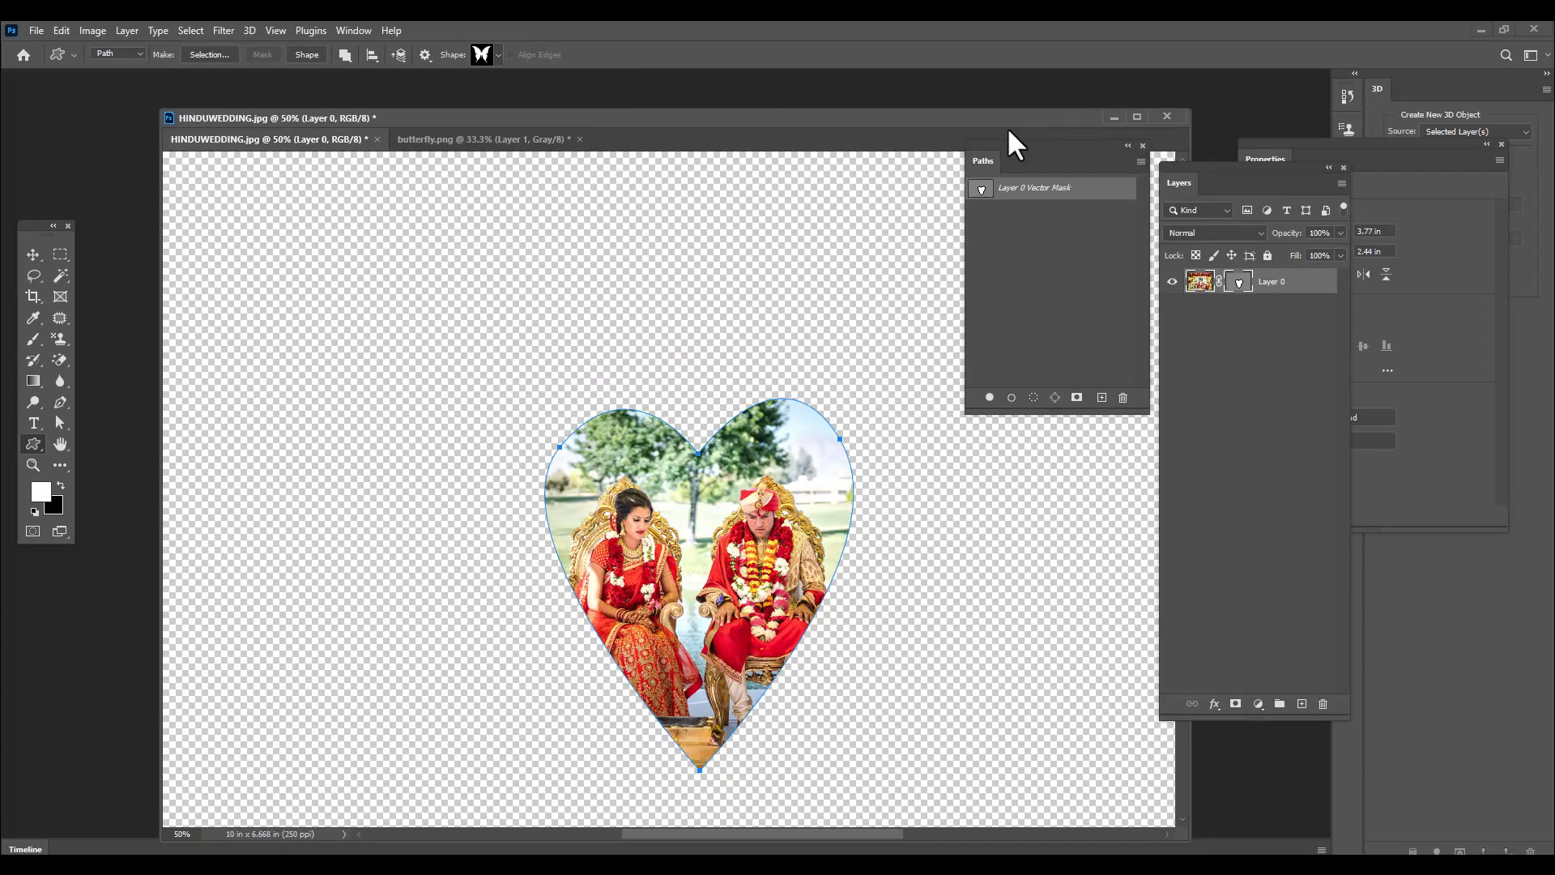
pyautogui.moveTo(1004, 157); pyautogui.dragTo(1265, 260)
pyautogui.moveTo(667, 133); pyautogui.dragTo(615, 91)
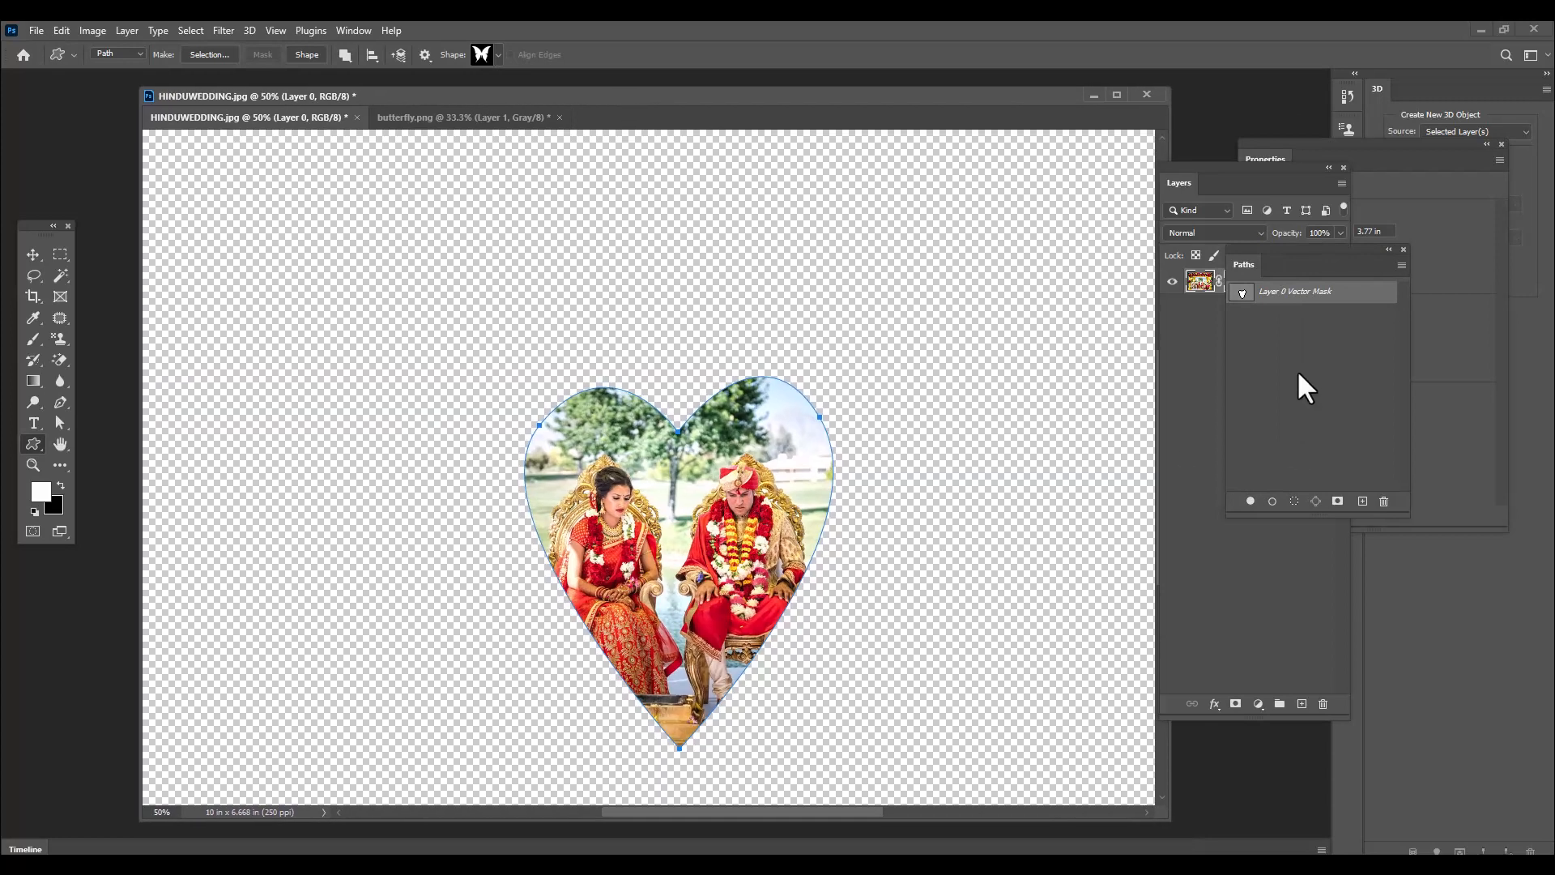
pyautogui.moveTo(1200, 167); pyautogui.dragTo(1107, 164)
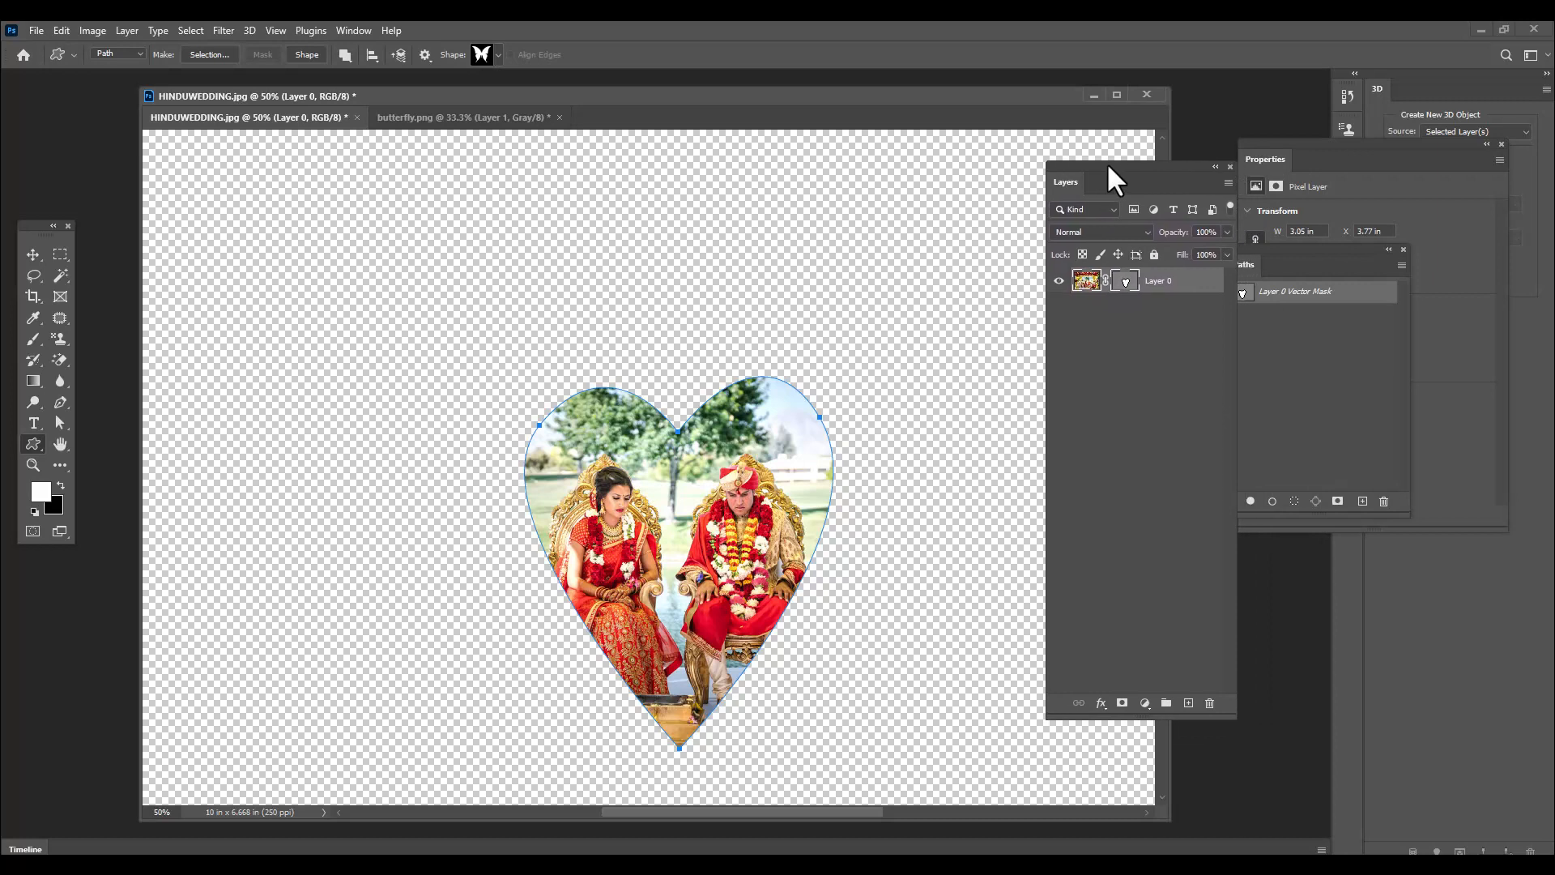
pyautogui.click(1127, 283)
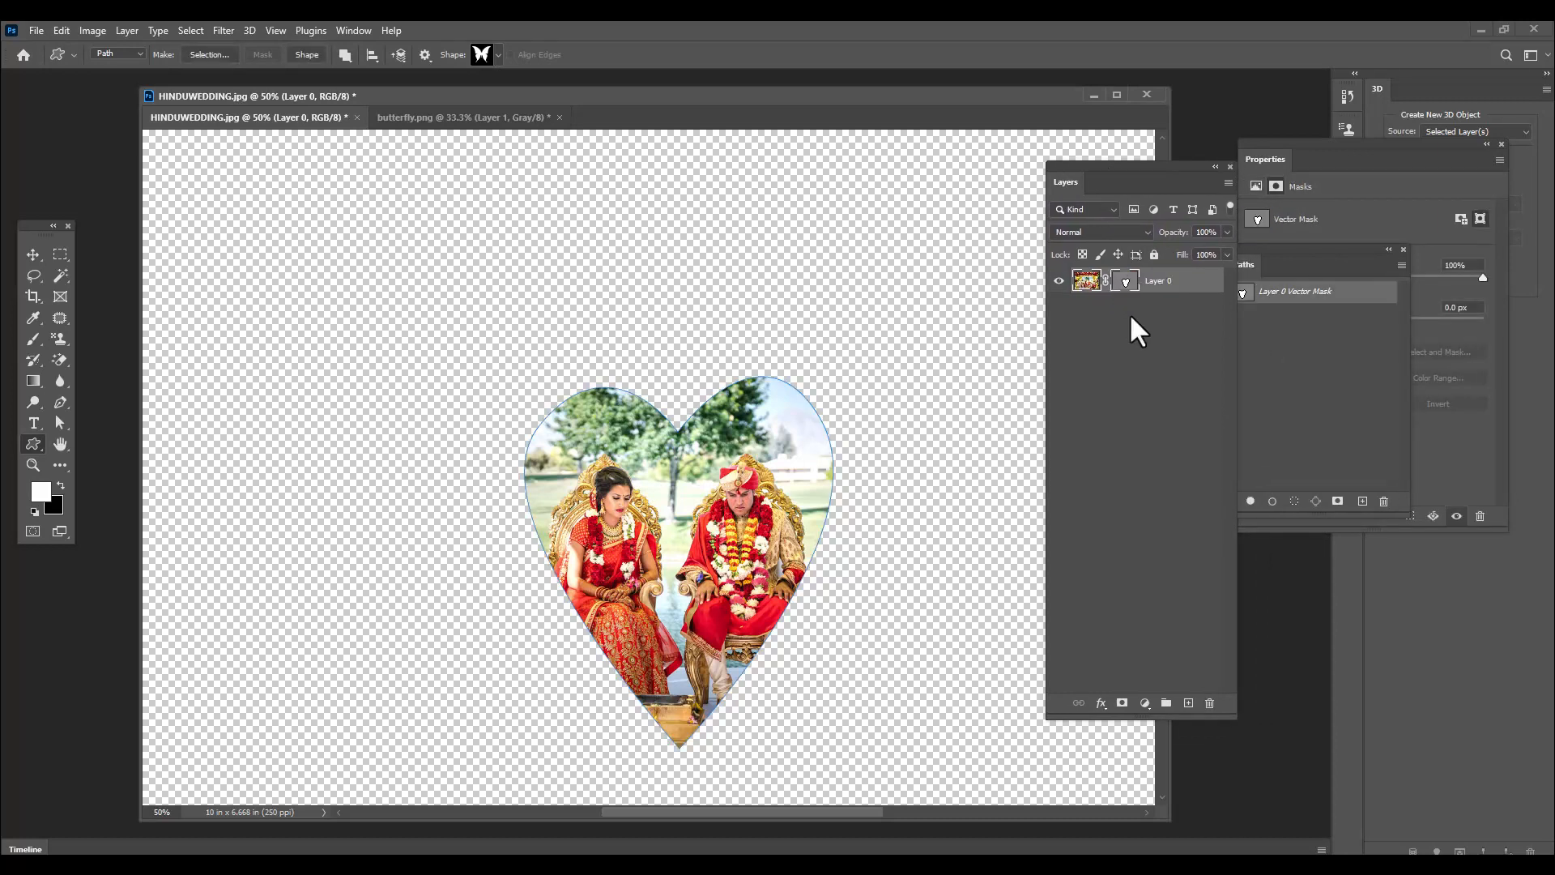
pyautogui.moveTo(1084, 166); pyautogui.dragTo(1122, 162)
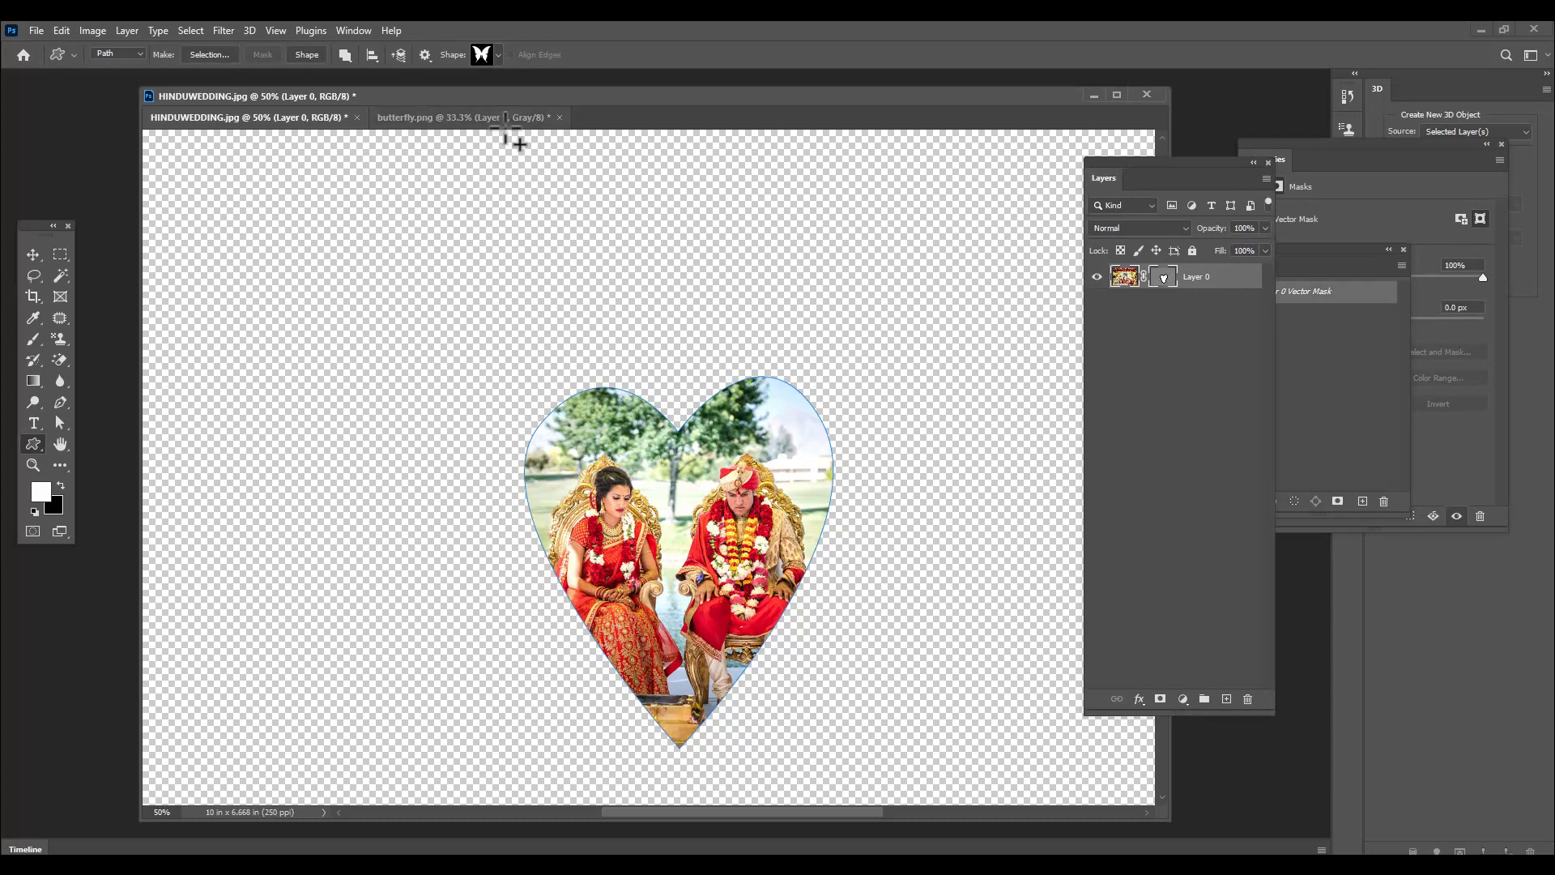
pyautogui.moveTo(328, 91); pyautogui.dragTo(326, 83)
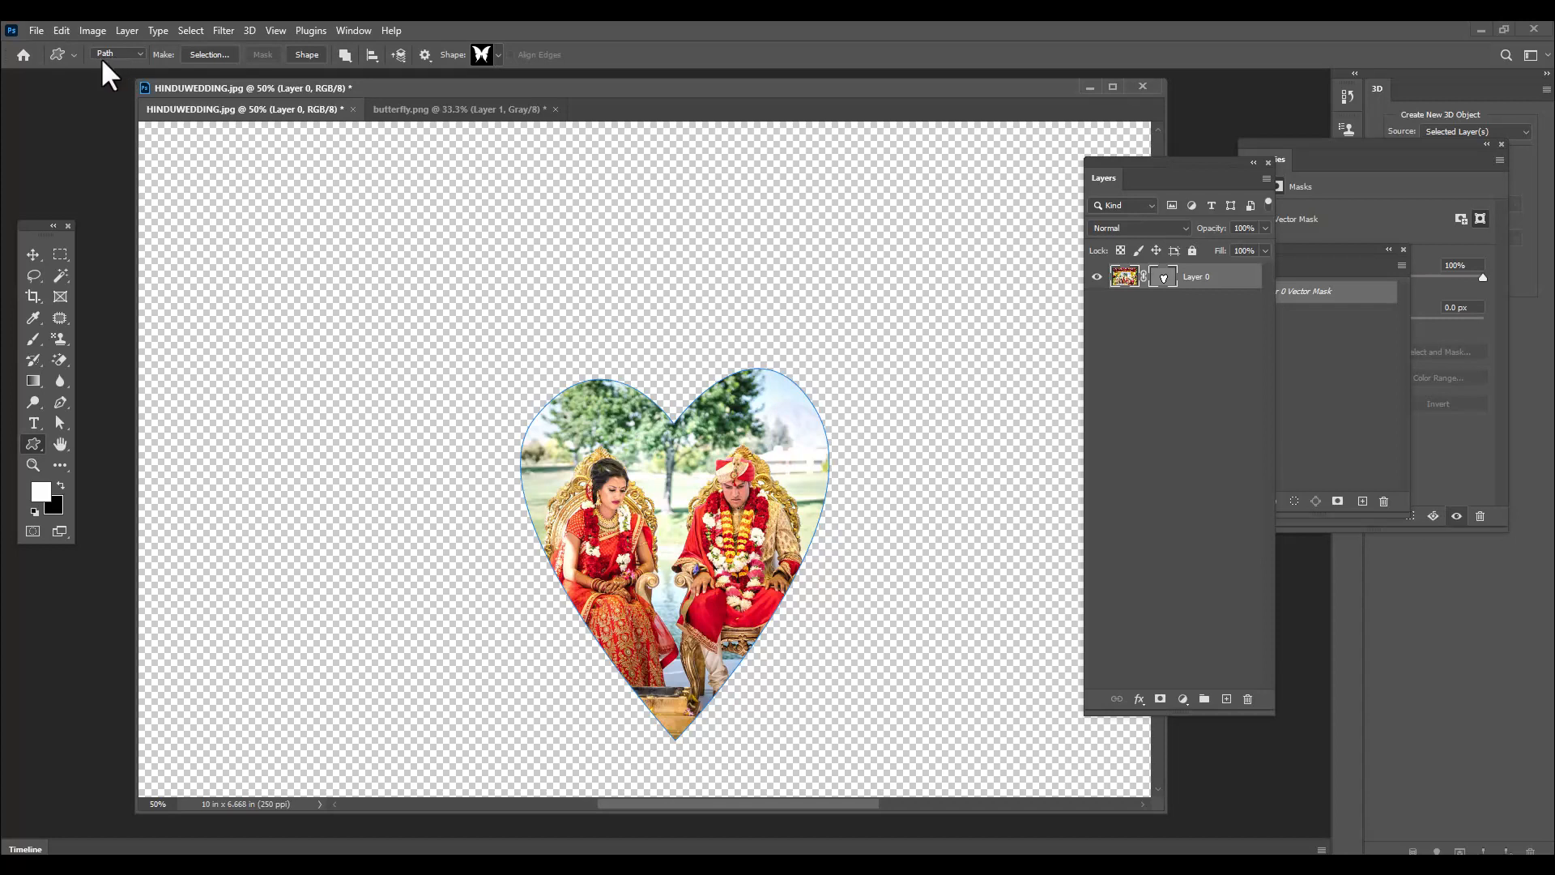
# Add a counter-clockwise tilted butterfly to the vector mask beside the heart's left edge, using Path mode and Combine Shapes
pyautogui.click(350, 59)
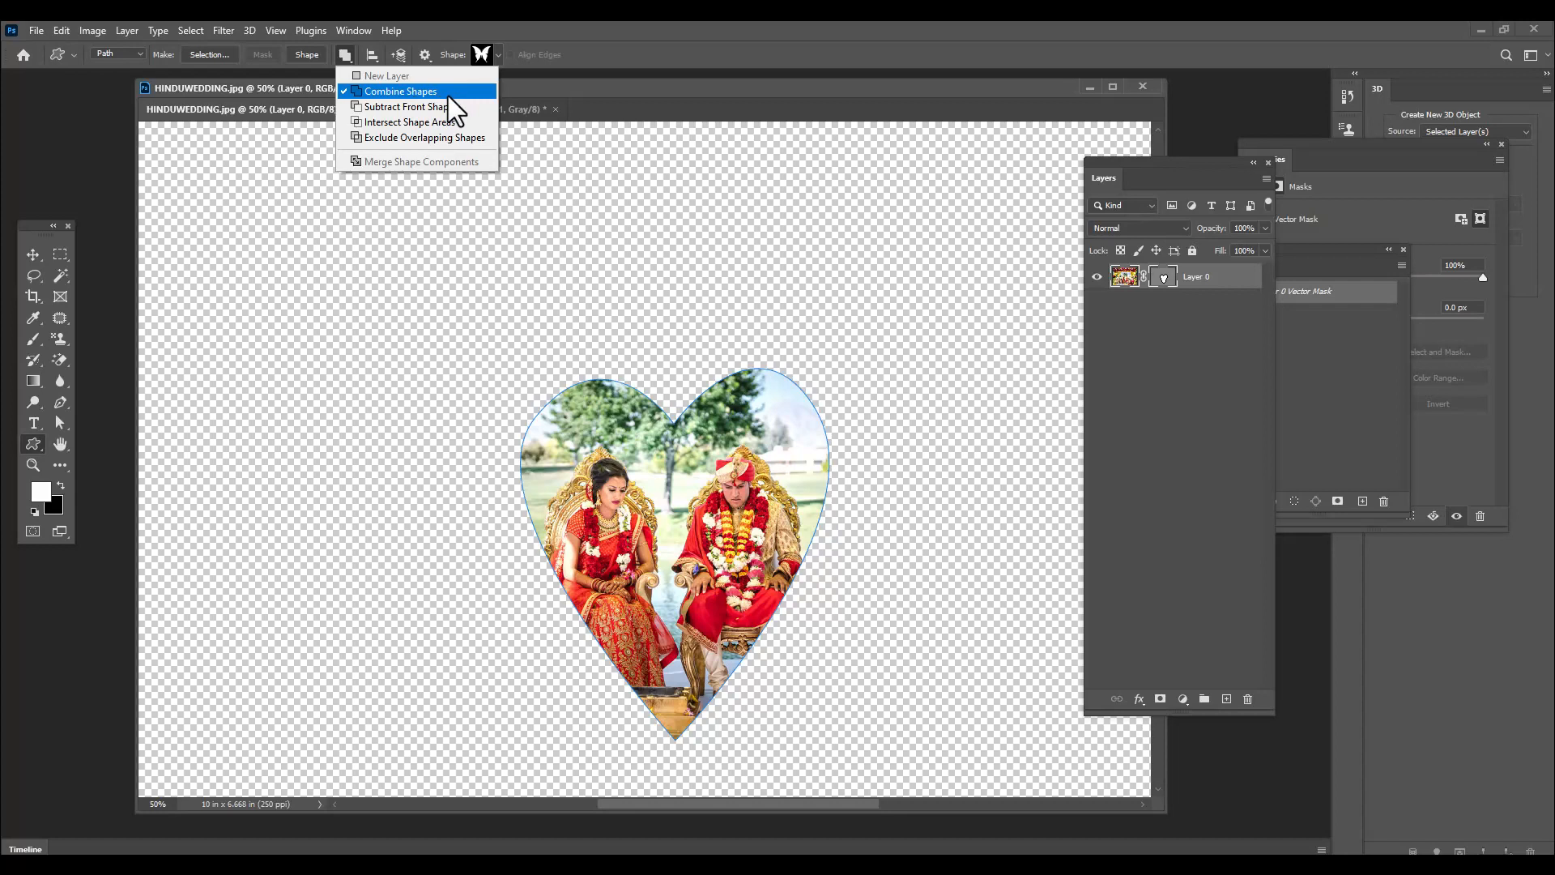
pyautogui.click(125, 52)
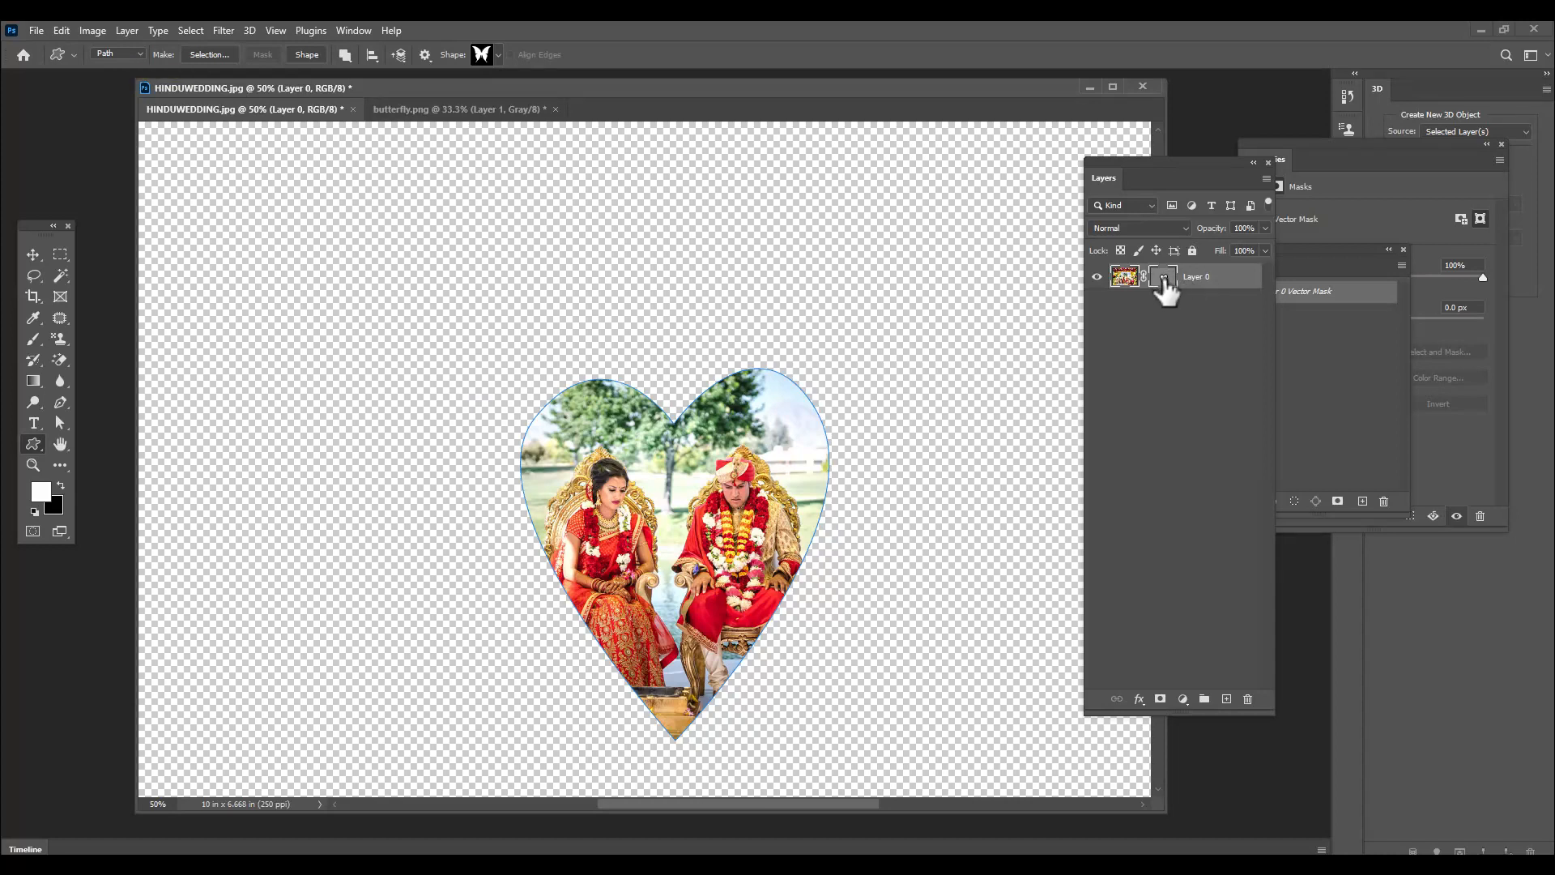
pyautogui.moveTo(1143, 180); pyautogui.dragTo(1236, 161)
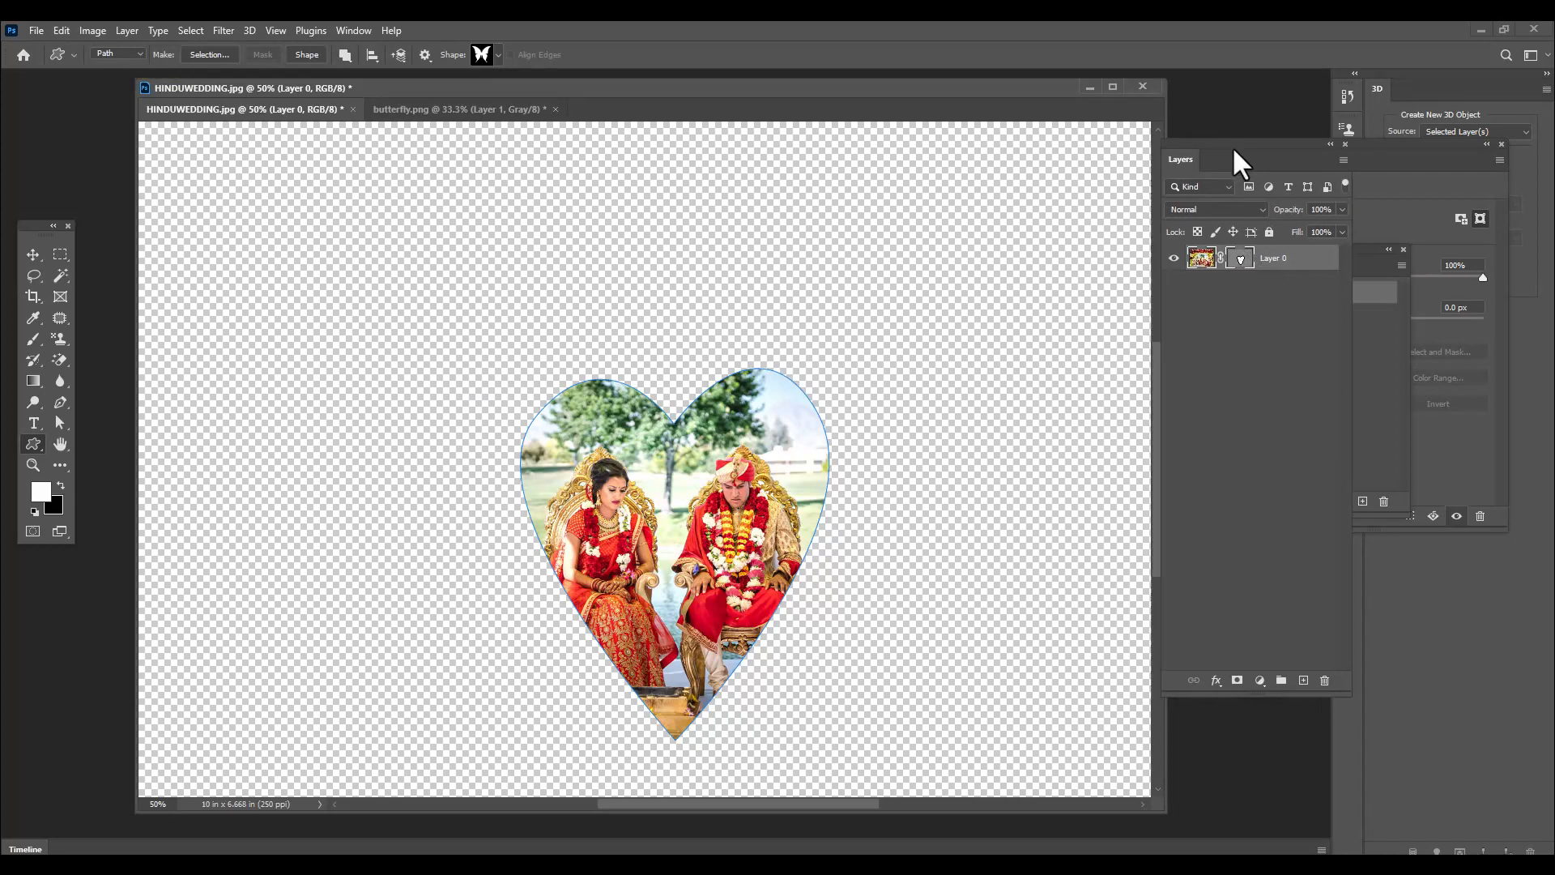
pyautogui.hotkey('ctrl', '-')
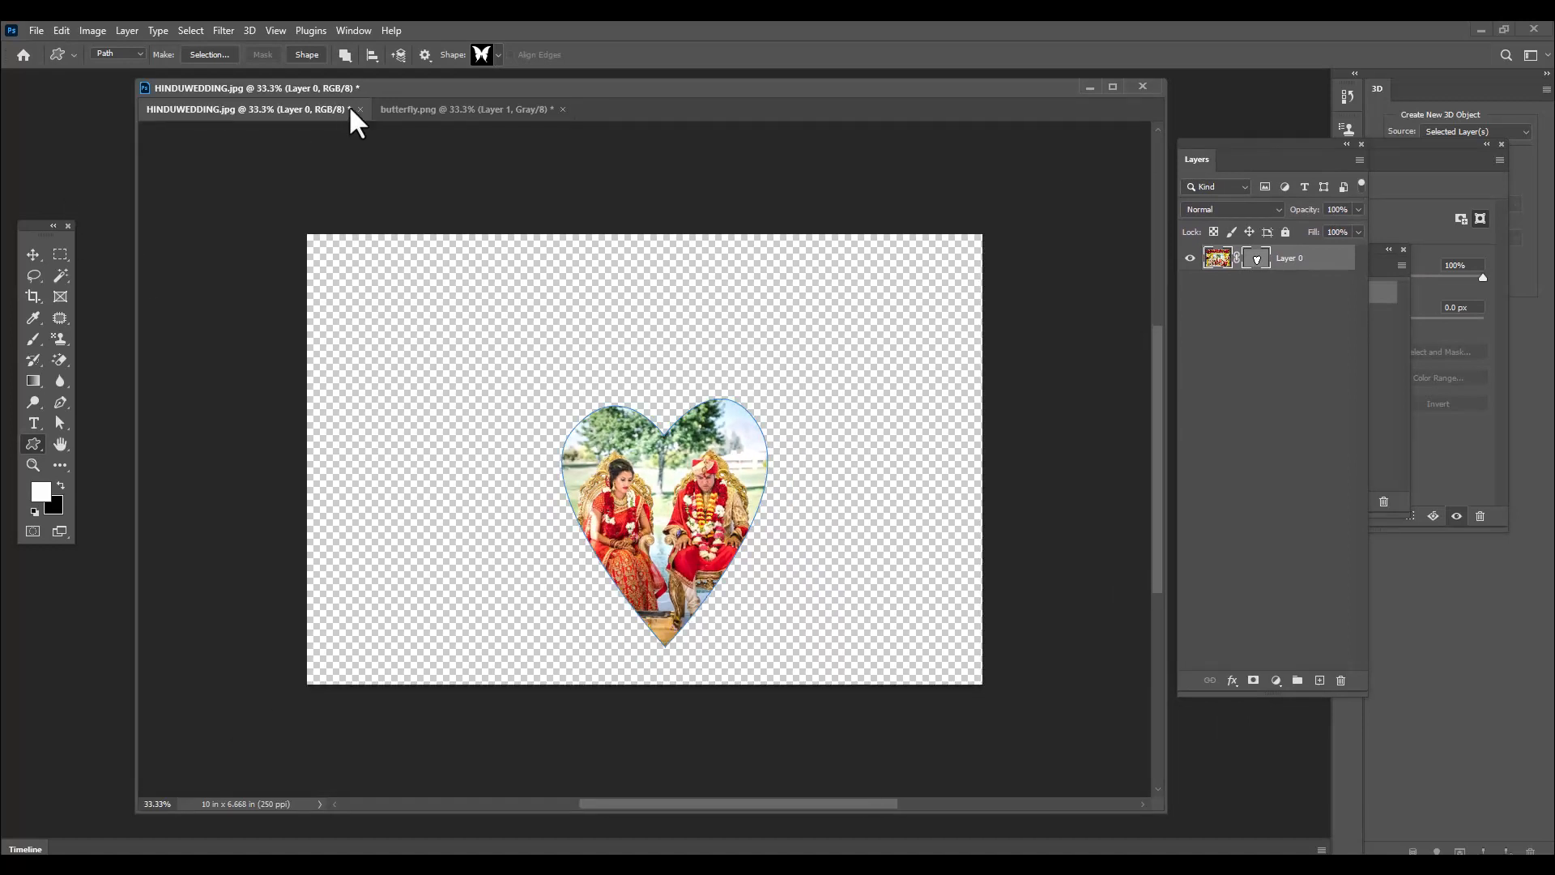
pyautogui.click(496, 58)
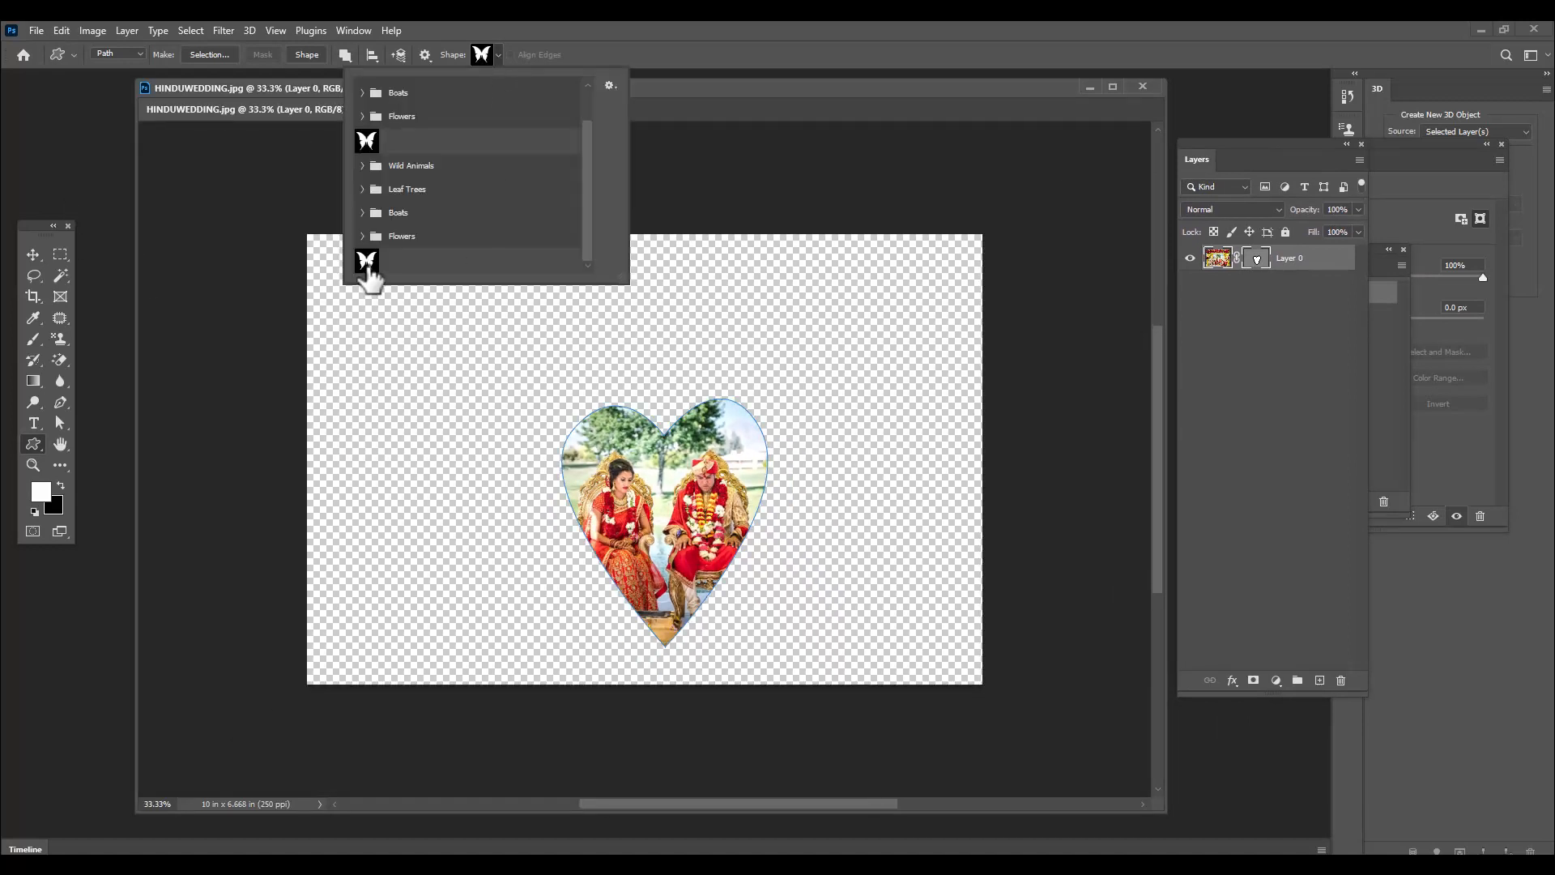
pyautogui.click(818, 44)
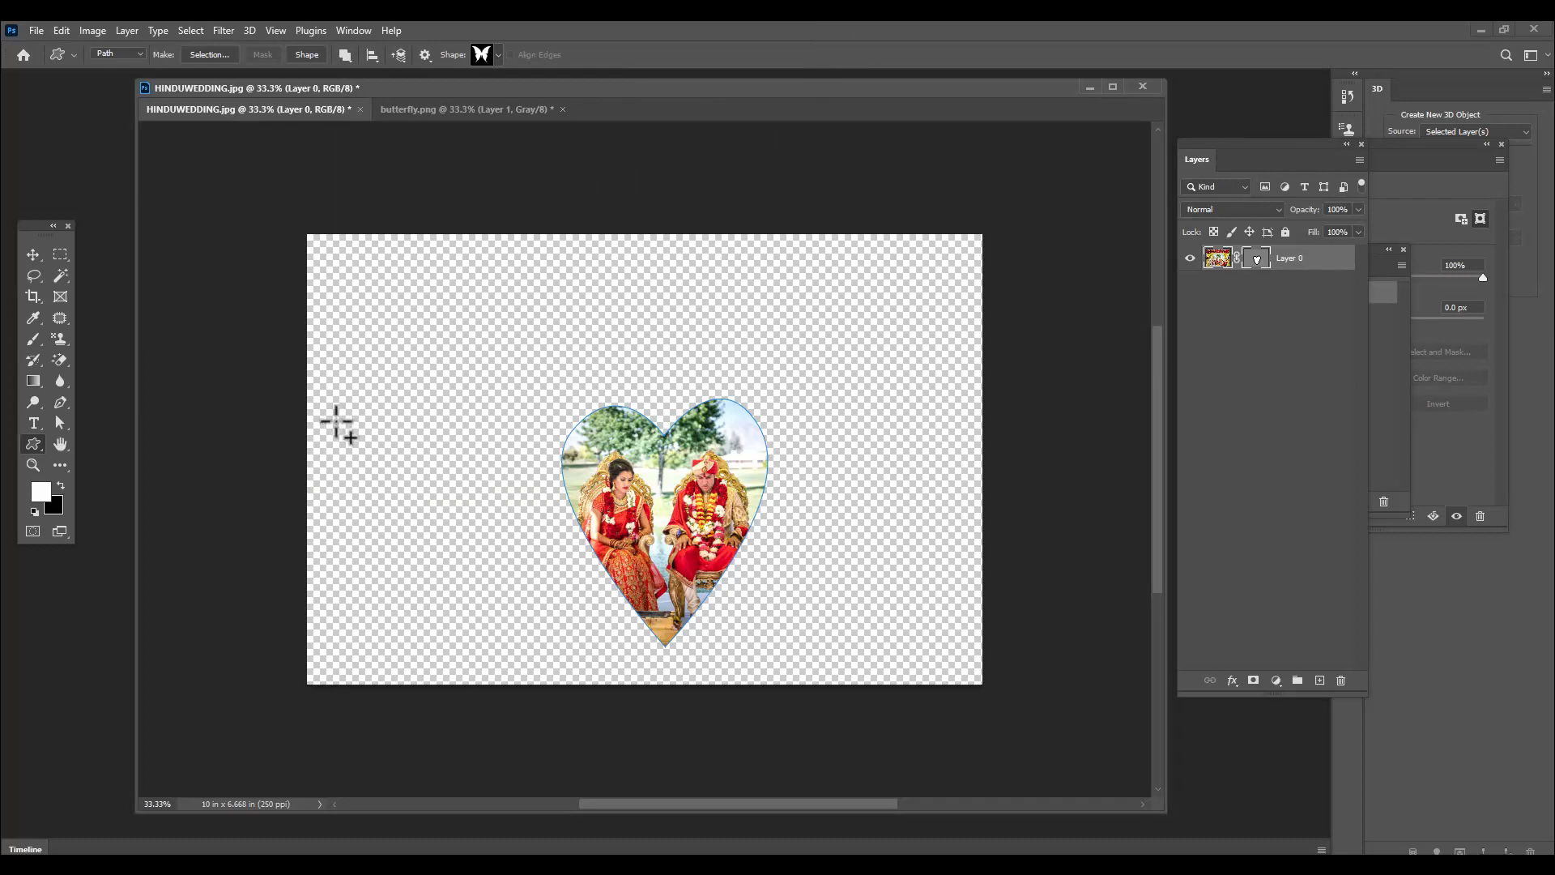
pyautogui.moveTo(333, 421); pyautogui.dragTo(588, 574)
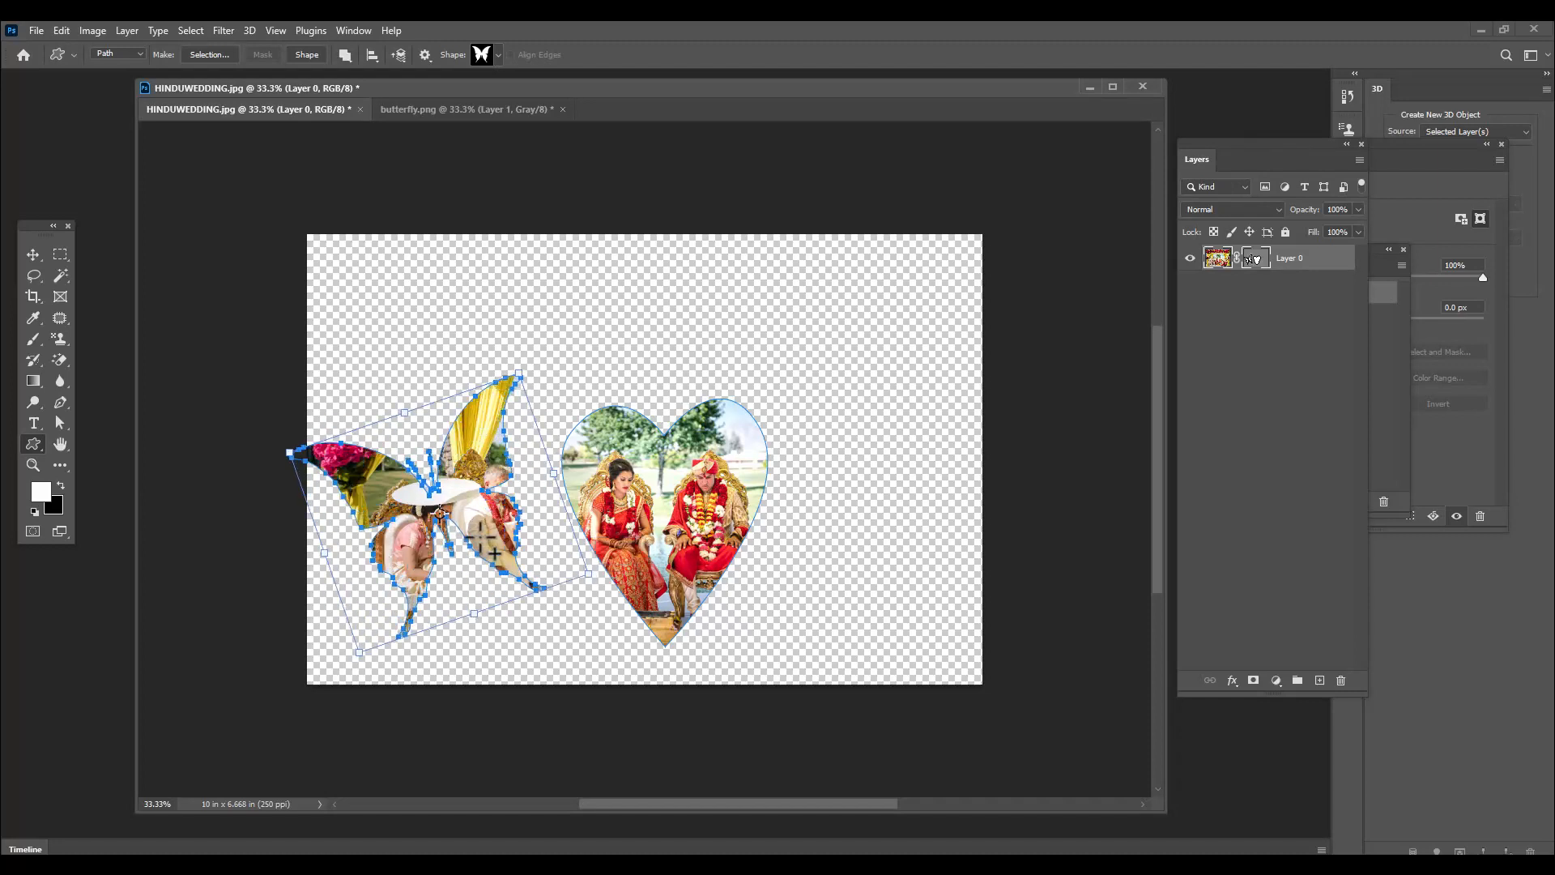
# Reposition the left butterfly path over the seated guests, reduce its tilt slightly and shrink it a little
pyautogui.moveTo(60, 423); pyautogui.dragTo(78, 422)
pyautogui.click(158, 420)
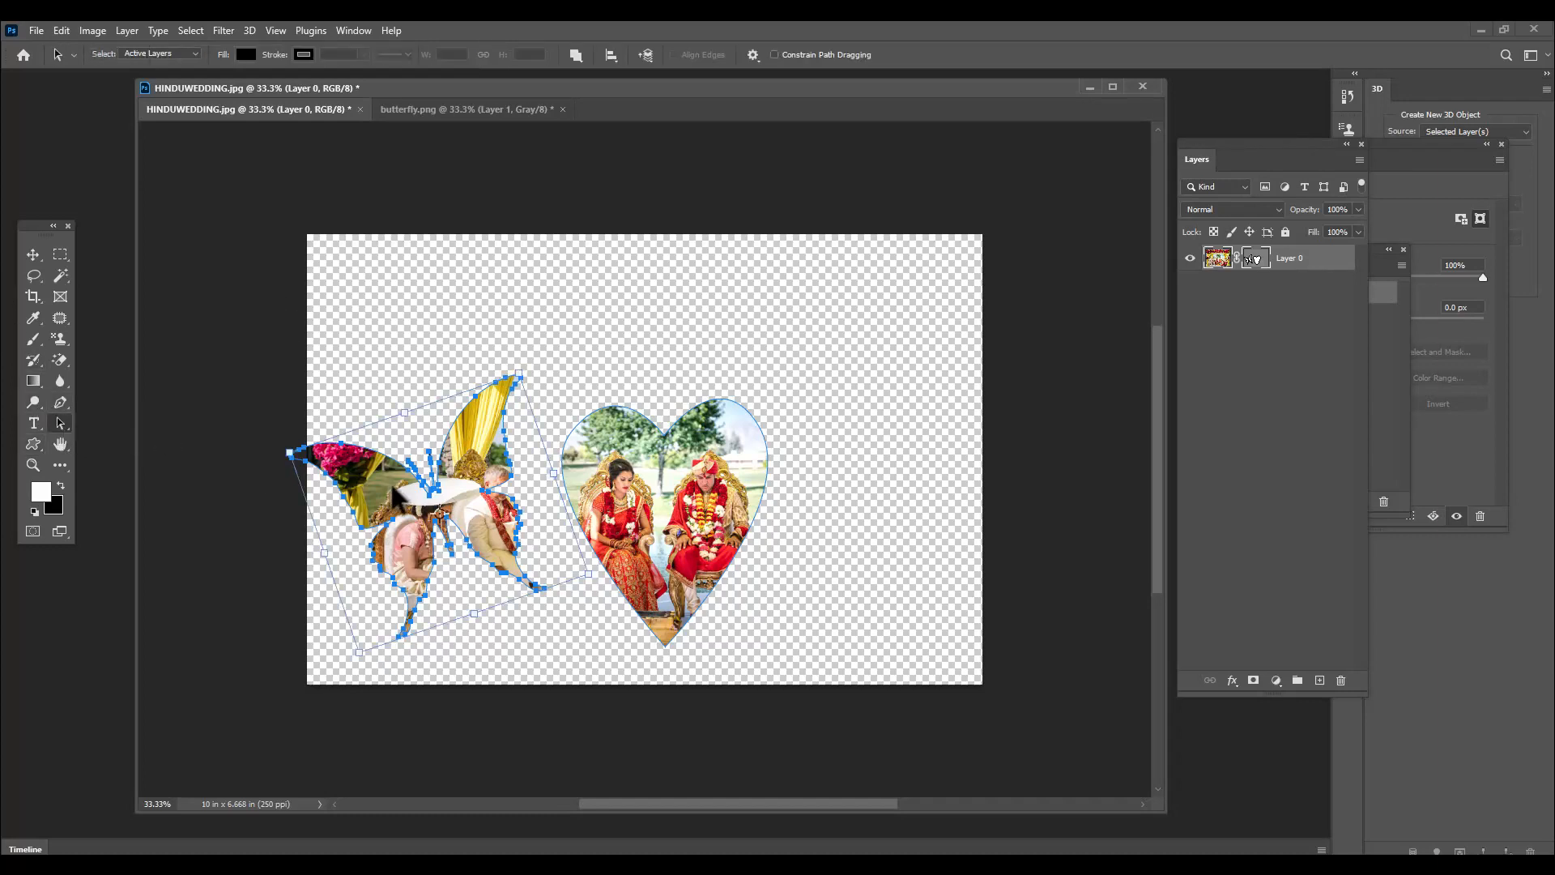
pyautogui.moveTo(478, 514); pyautogui.dragTo(512, 519)
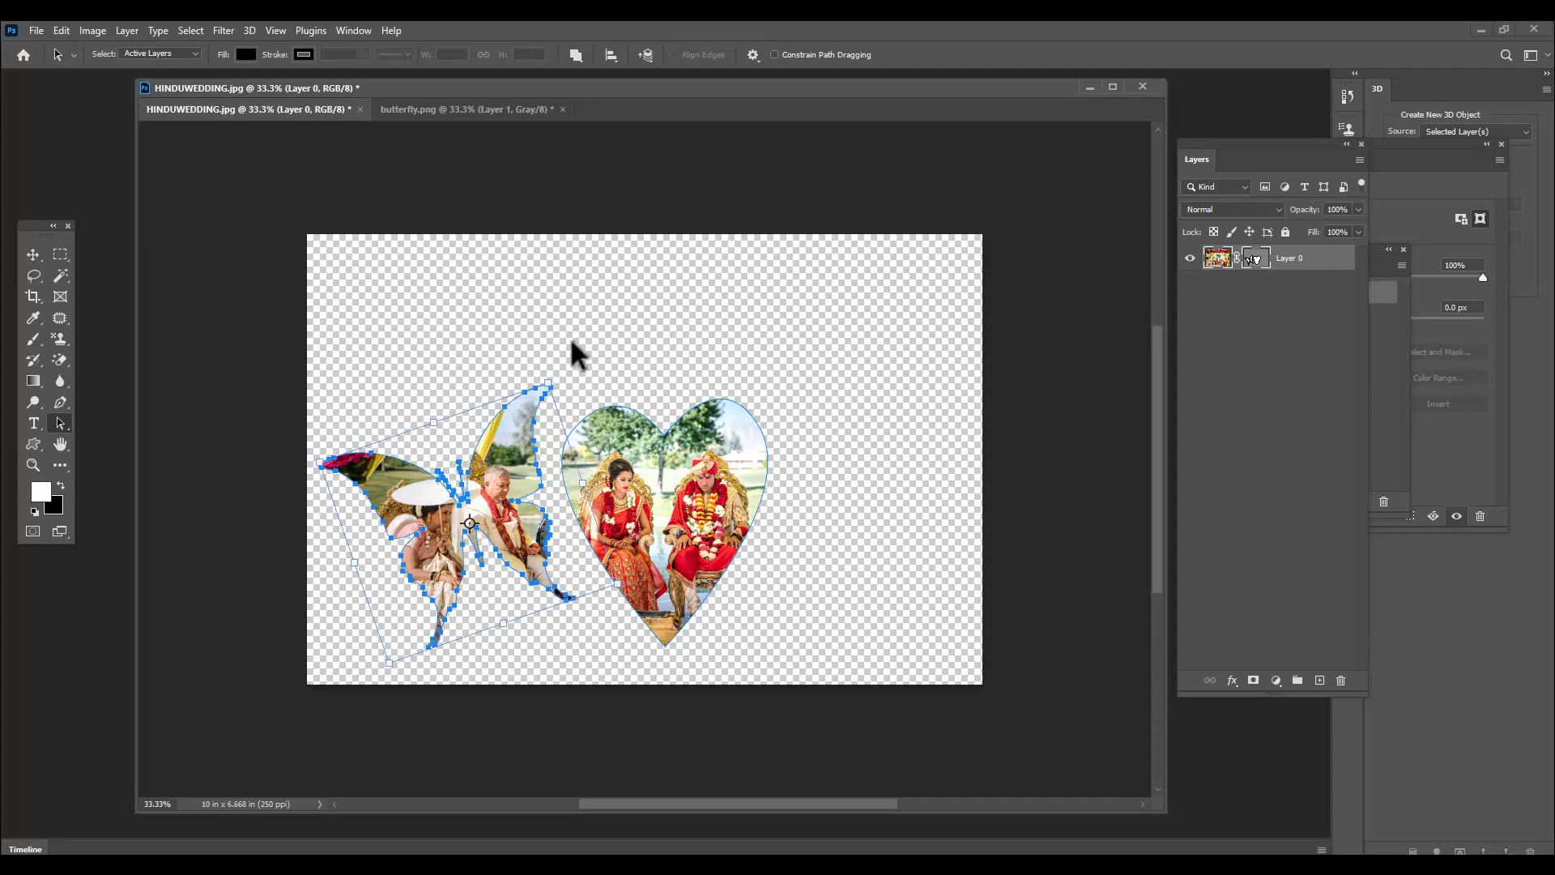
pyautogui.moveTo(560, 368); pyautogui.dragTo(573, 377)
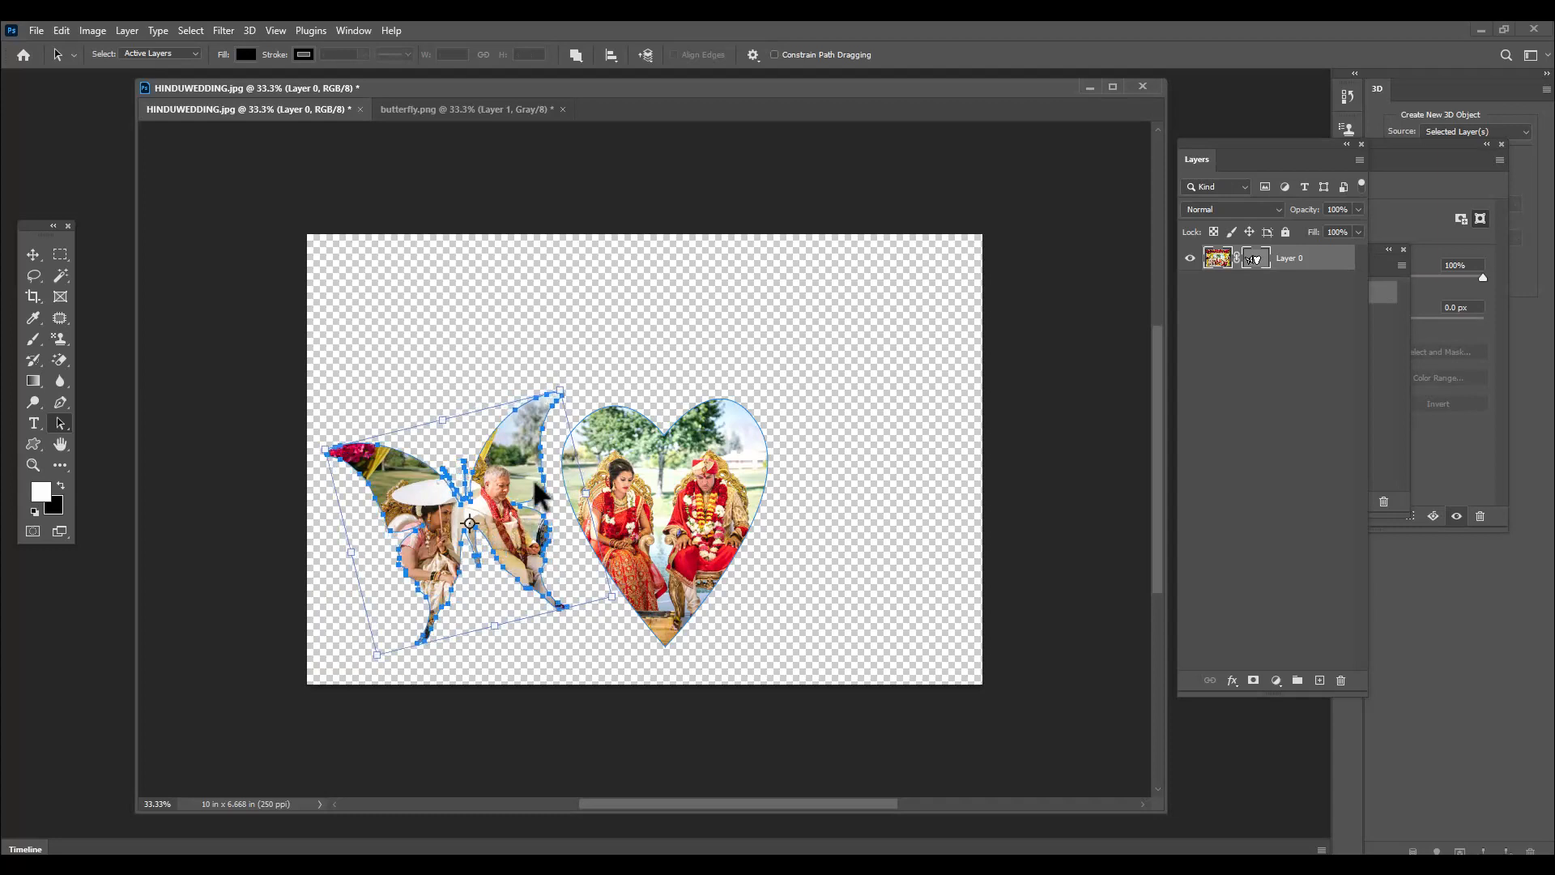
pyautogui.moveTo(519, 477); pyautogui.dragTo(518, 476)
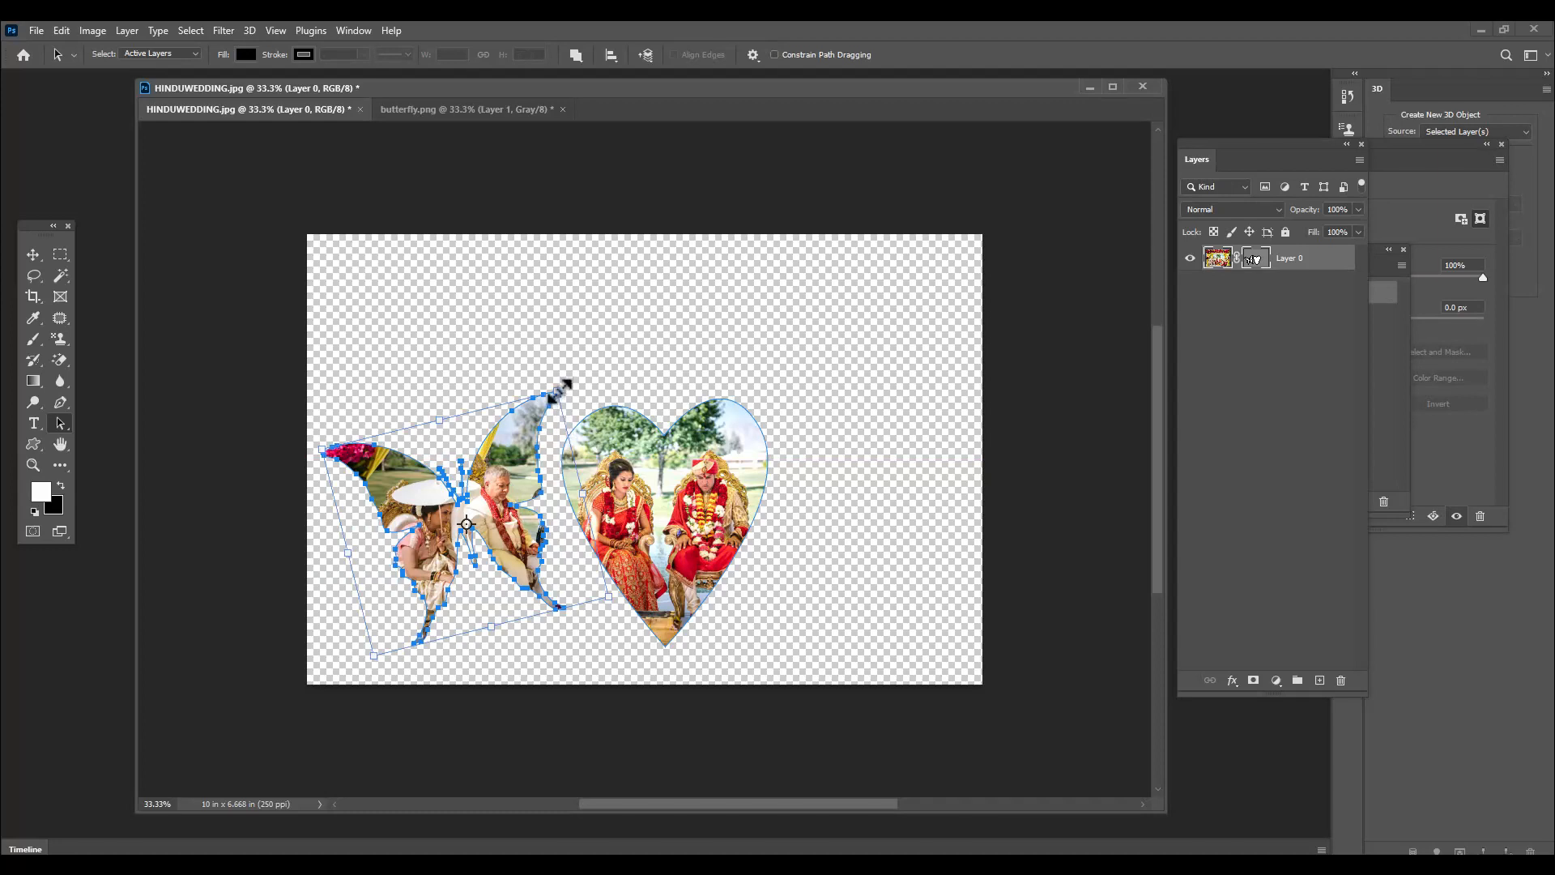
pyautogui.moveTo(555, 392)
pyautogui.mouseDown()
pyautogui.moveTo(558, 378)
pyautogui.moveTo(552, 394)
pyautogui.mouseUp()
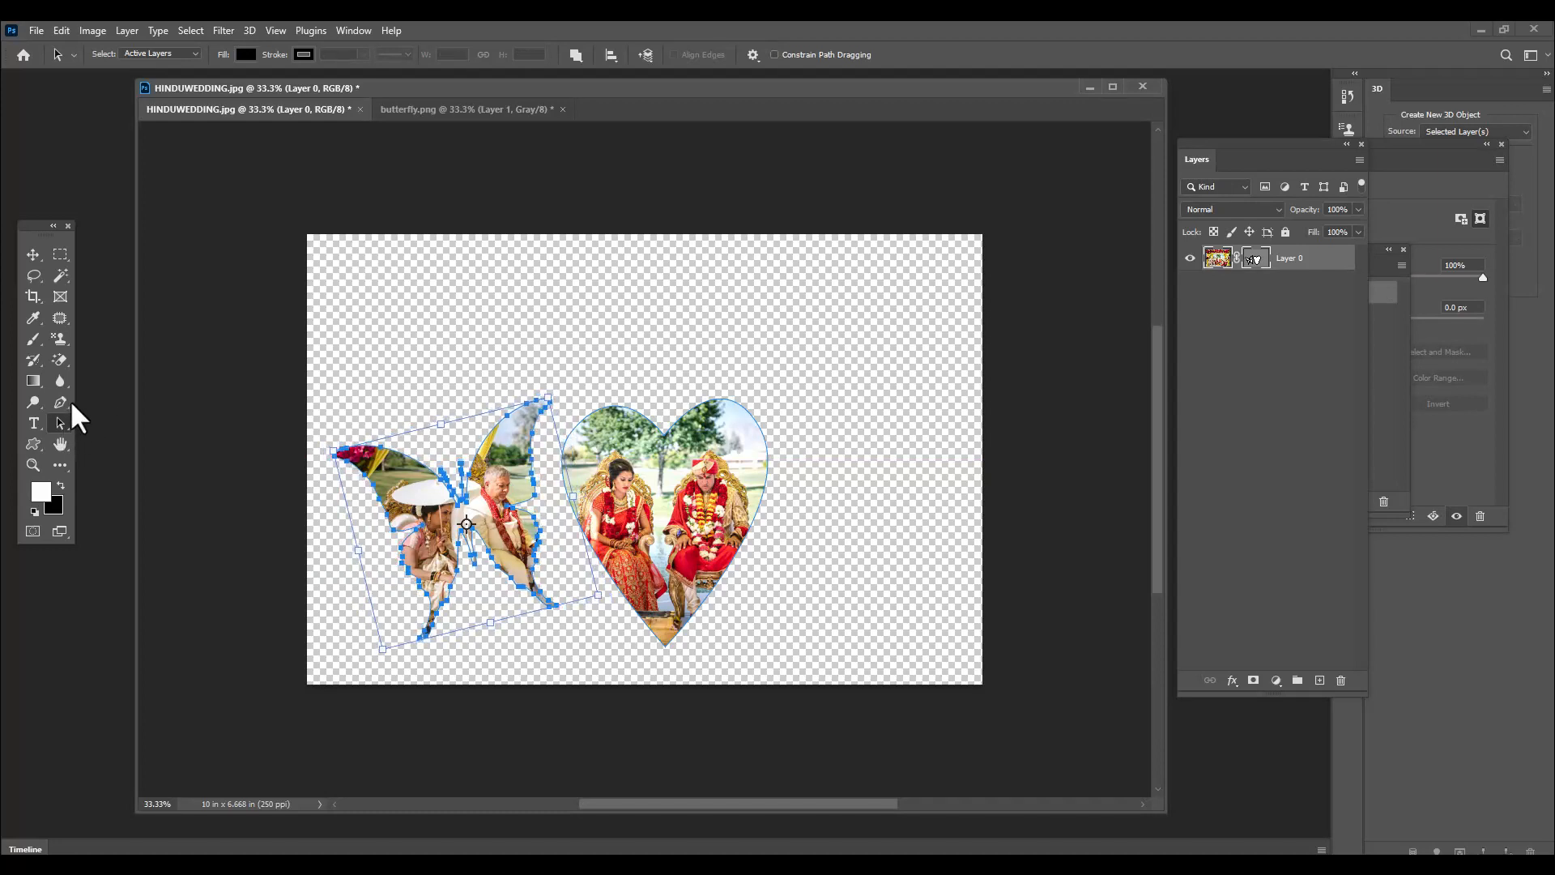
# Add a second custom butterfly to the vector mask on the heart's right side, tilted clockwise
pyautogui.click(30, 443)
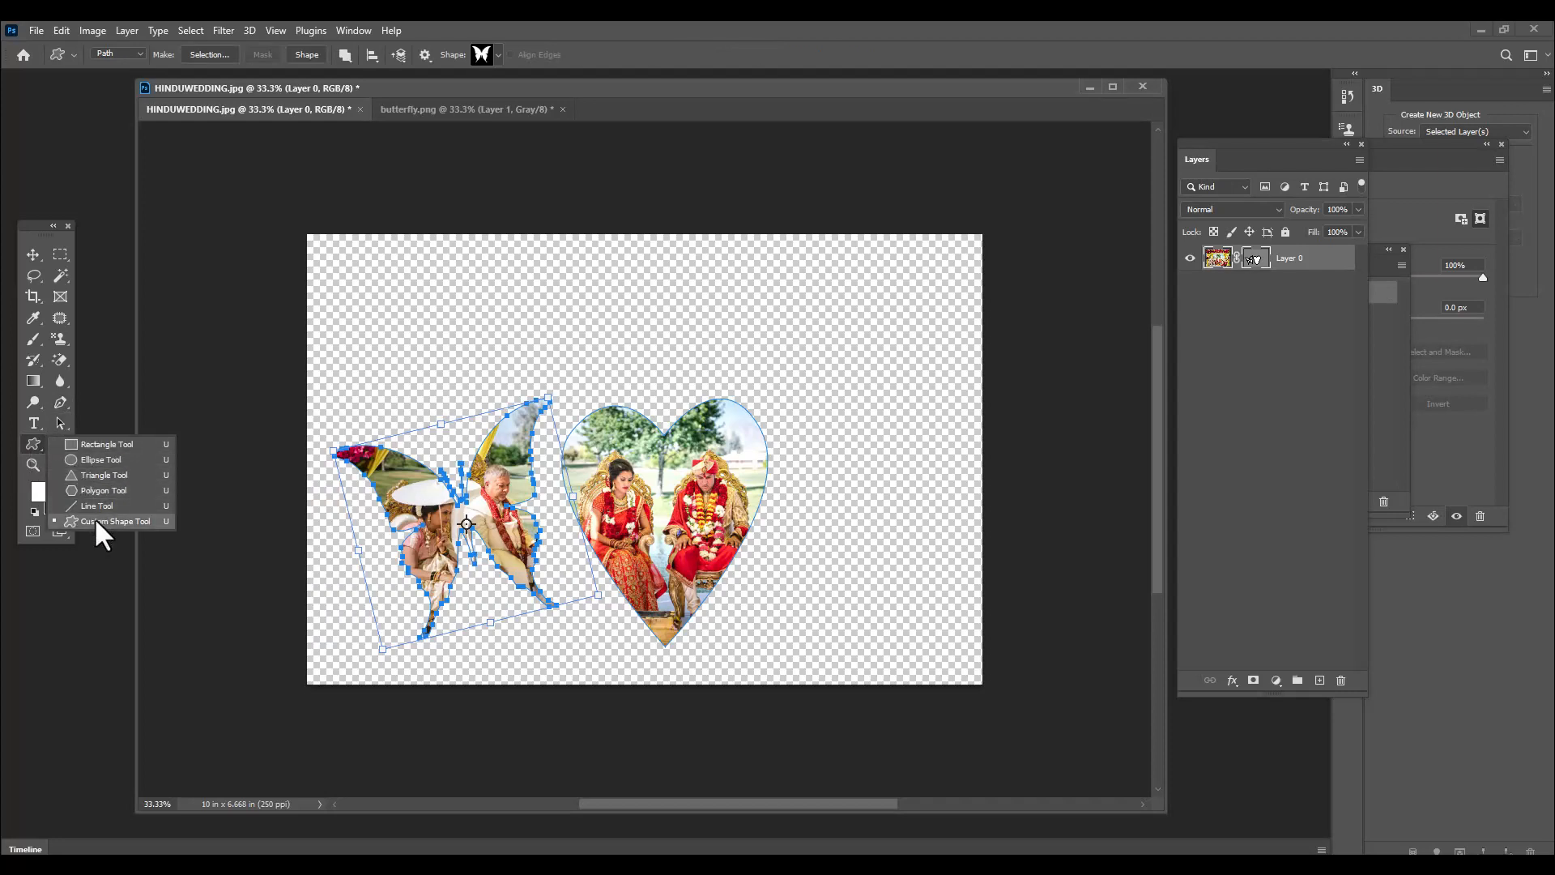
pyautogui.click(114, 521)
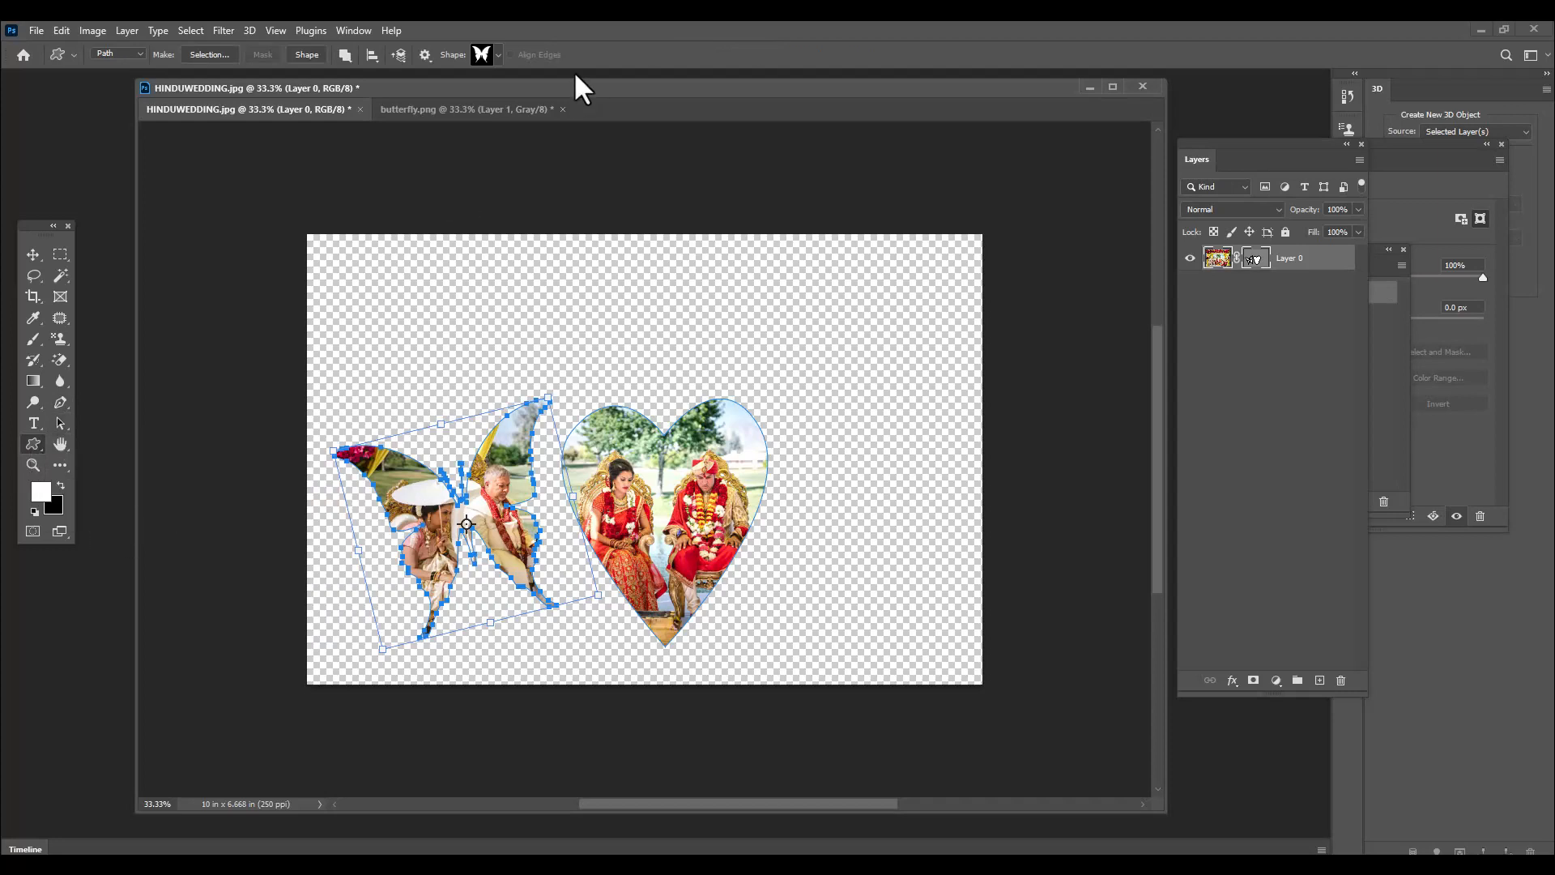
pyautogui.click(496, 56)
pyautogui.click(789, 53)
pyautogui.moveTo(793, 405); pyautogui.dragTo(965, 620)
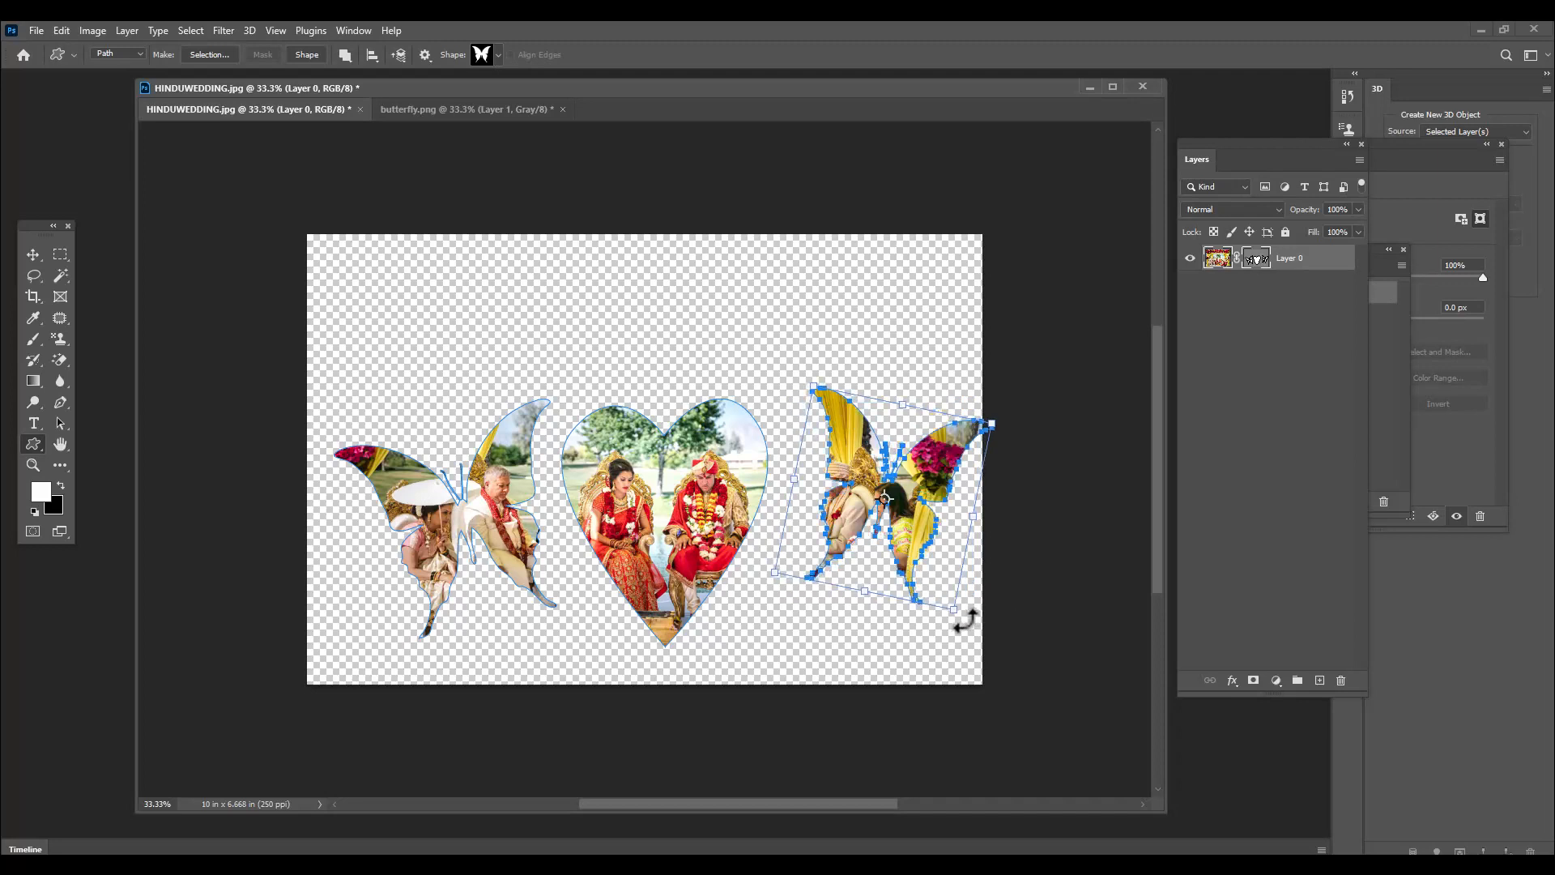
# Move the right butterfly path closer to the heart over the two guests and adjust its size to fit inside the canvas
pyautogui.moveTo(59, 423); pyautogui.dragTo(102, 442)
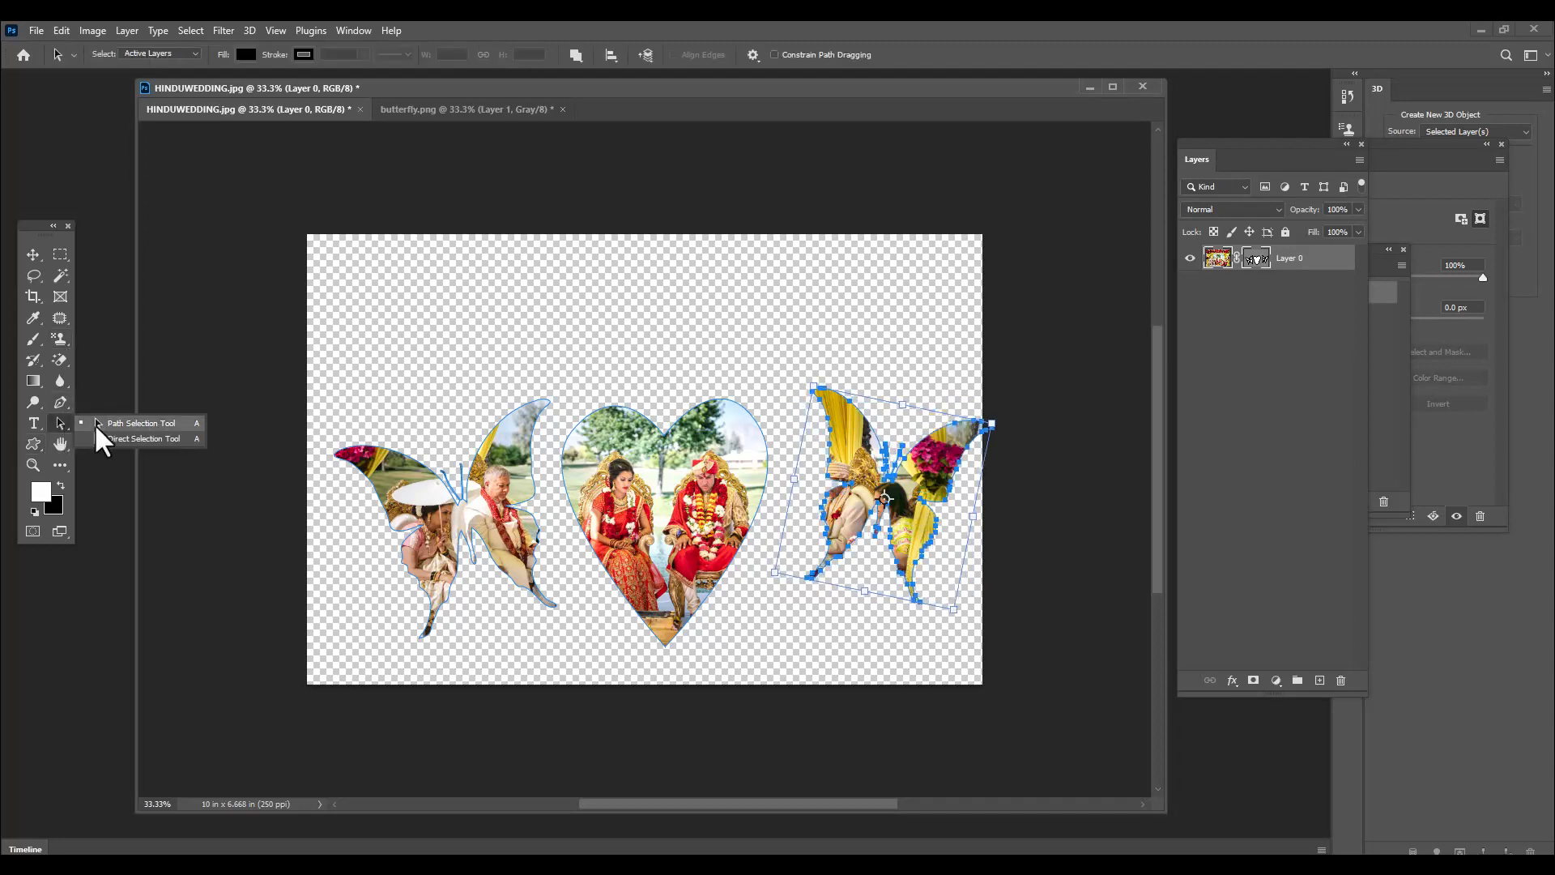
pyautogui.click(96, 427)
pyautogui.moveTo(913, 496); pyautogui.dragTo(887, 519)
pyautogui.hotkey('ctrl', 't')
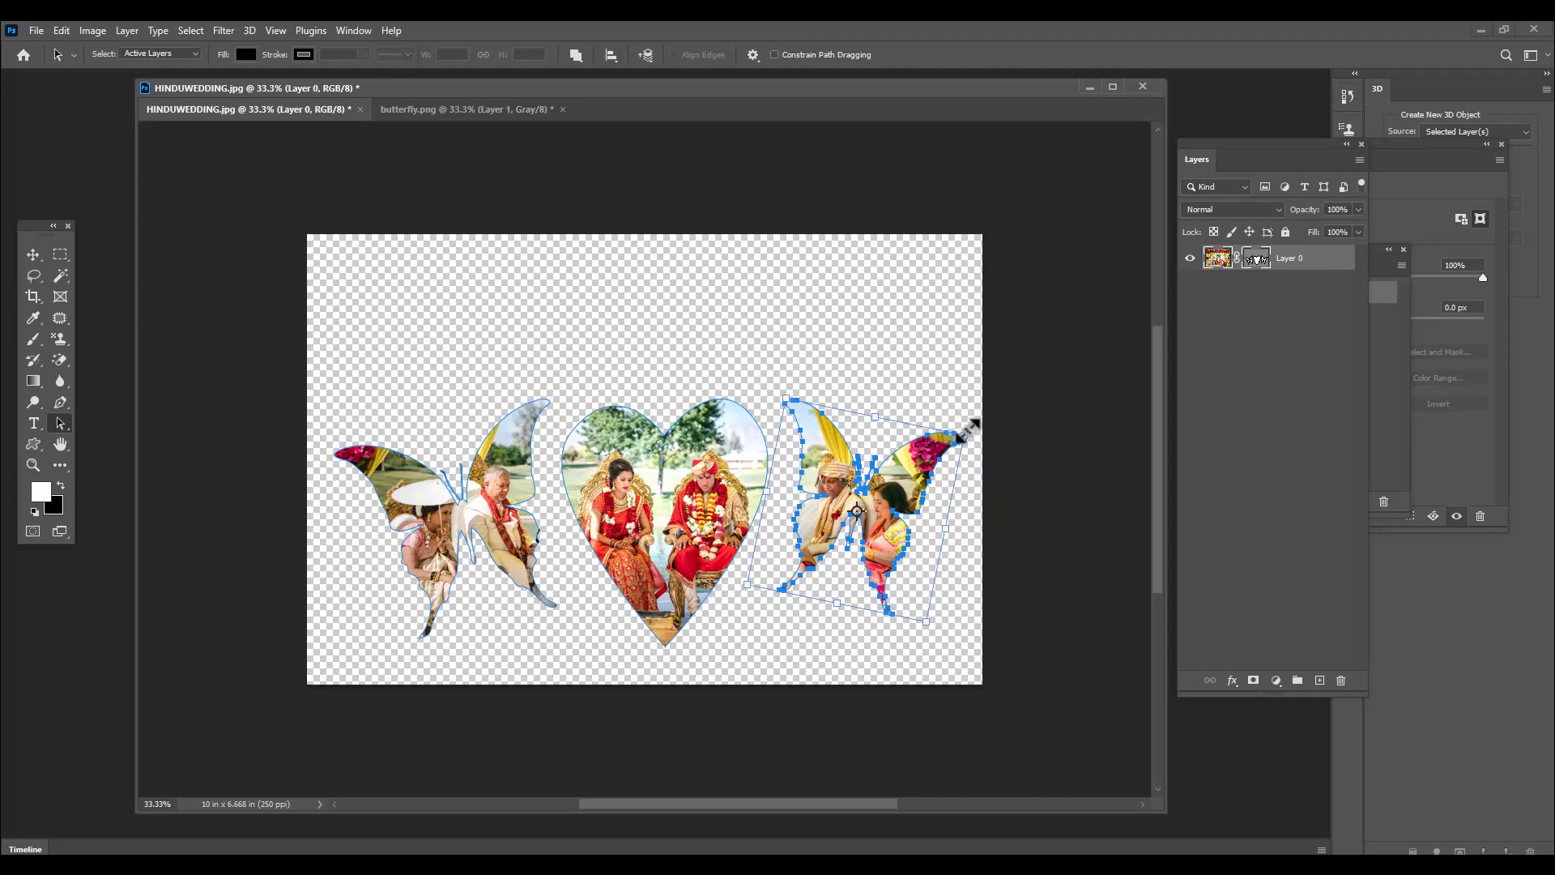
pyautogui.moveTo(968, 430); pyautogui.dragTo(903, 470)
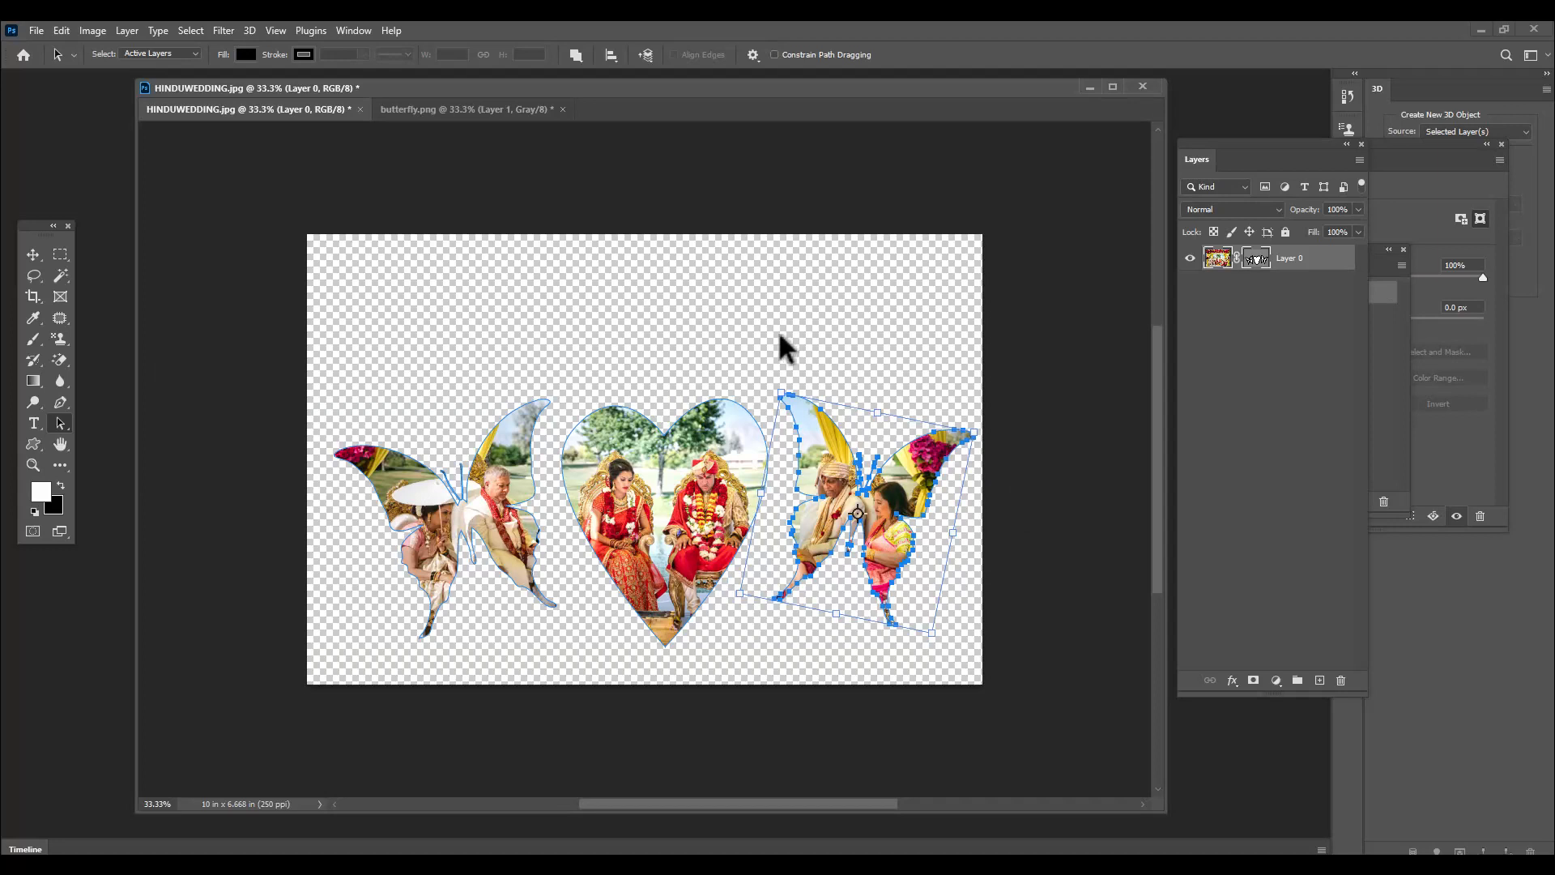
# Transform the heart path in the vector mask to about 101% width and 122% height, keeping it between the two butterflies
pyautogui.click(1249, 261)
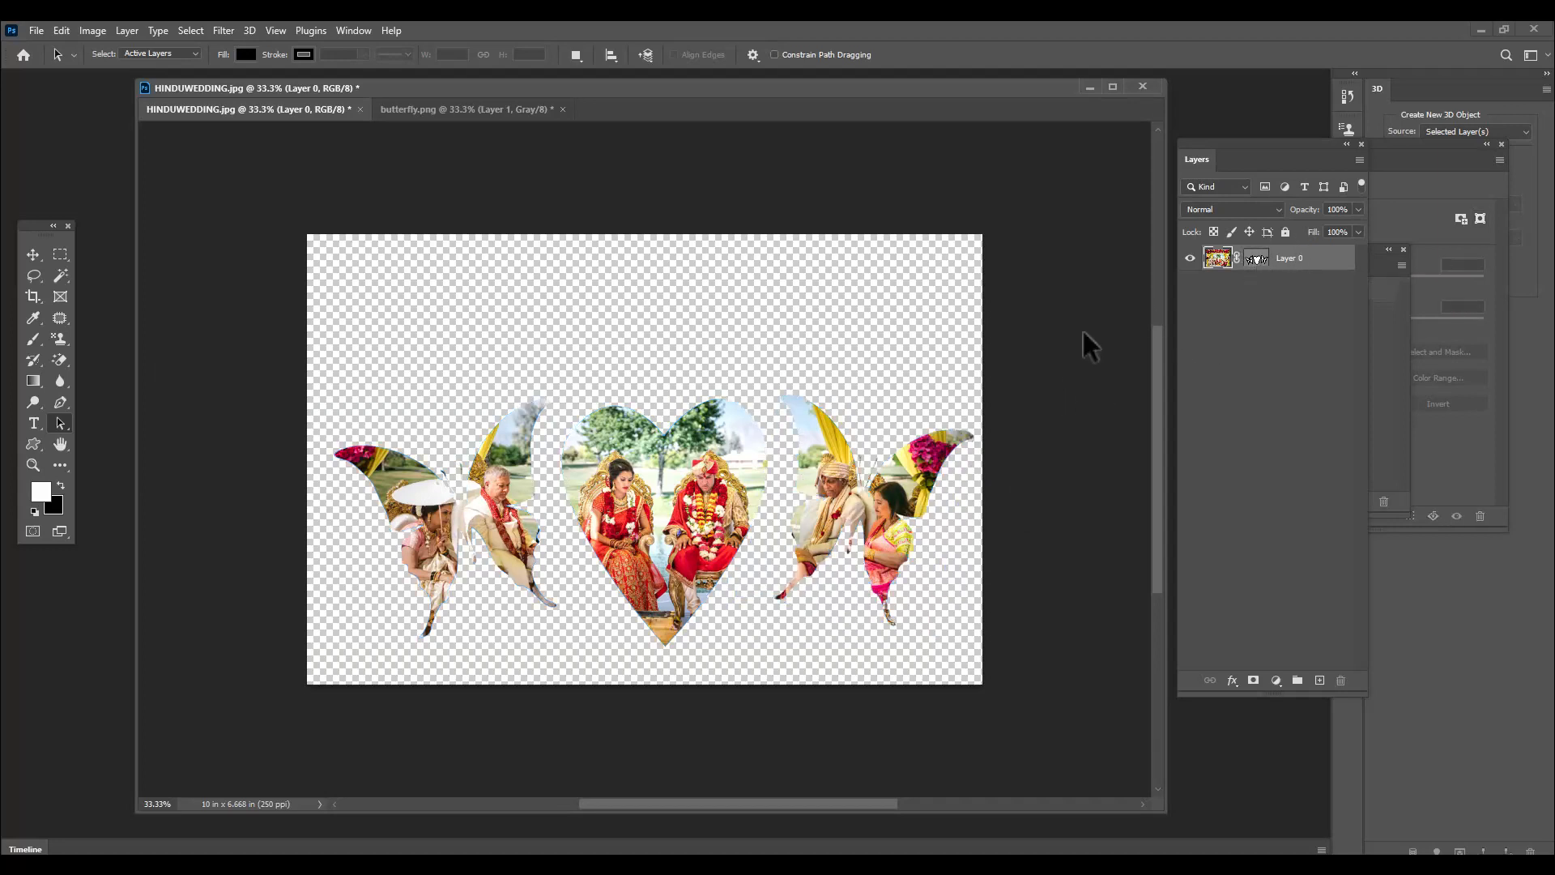
pyautogui.rightClick(58, 426)
pyautogui.click(111, 438)
pyautogui.click(705, 490)
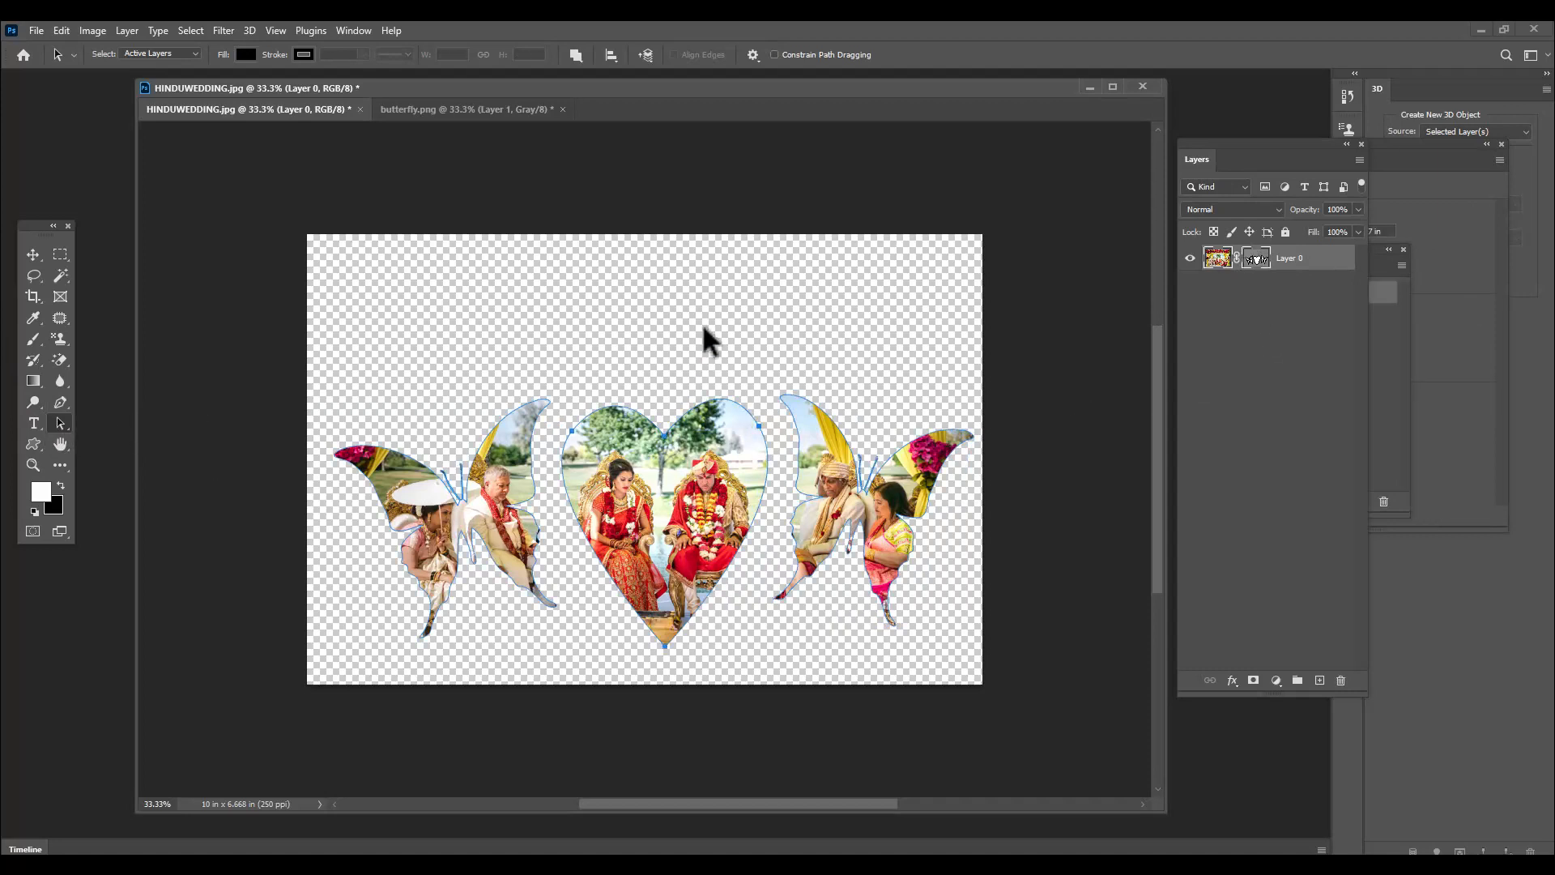
pyautogui.hotkey('ctrl', 't')
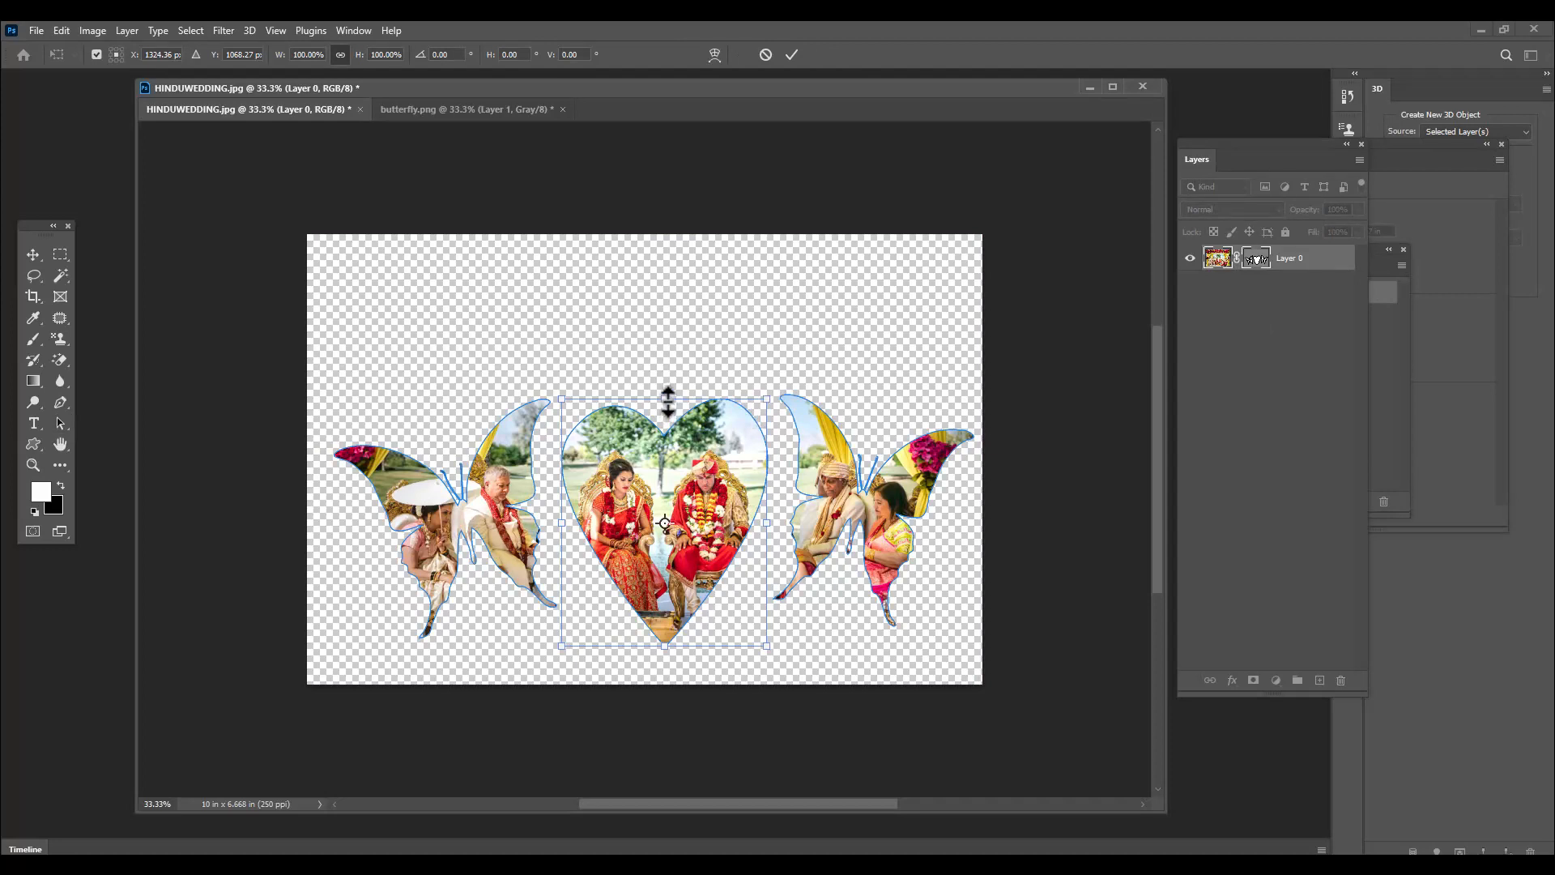
pyautogui.moveTo(667, 399)
pyautogui.mouseDown()
pyautogui.moveTo(667, 338)
pyautogui.moveTo(666, 379)
pyautogui.mouseUp()
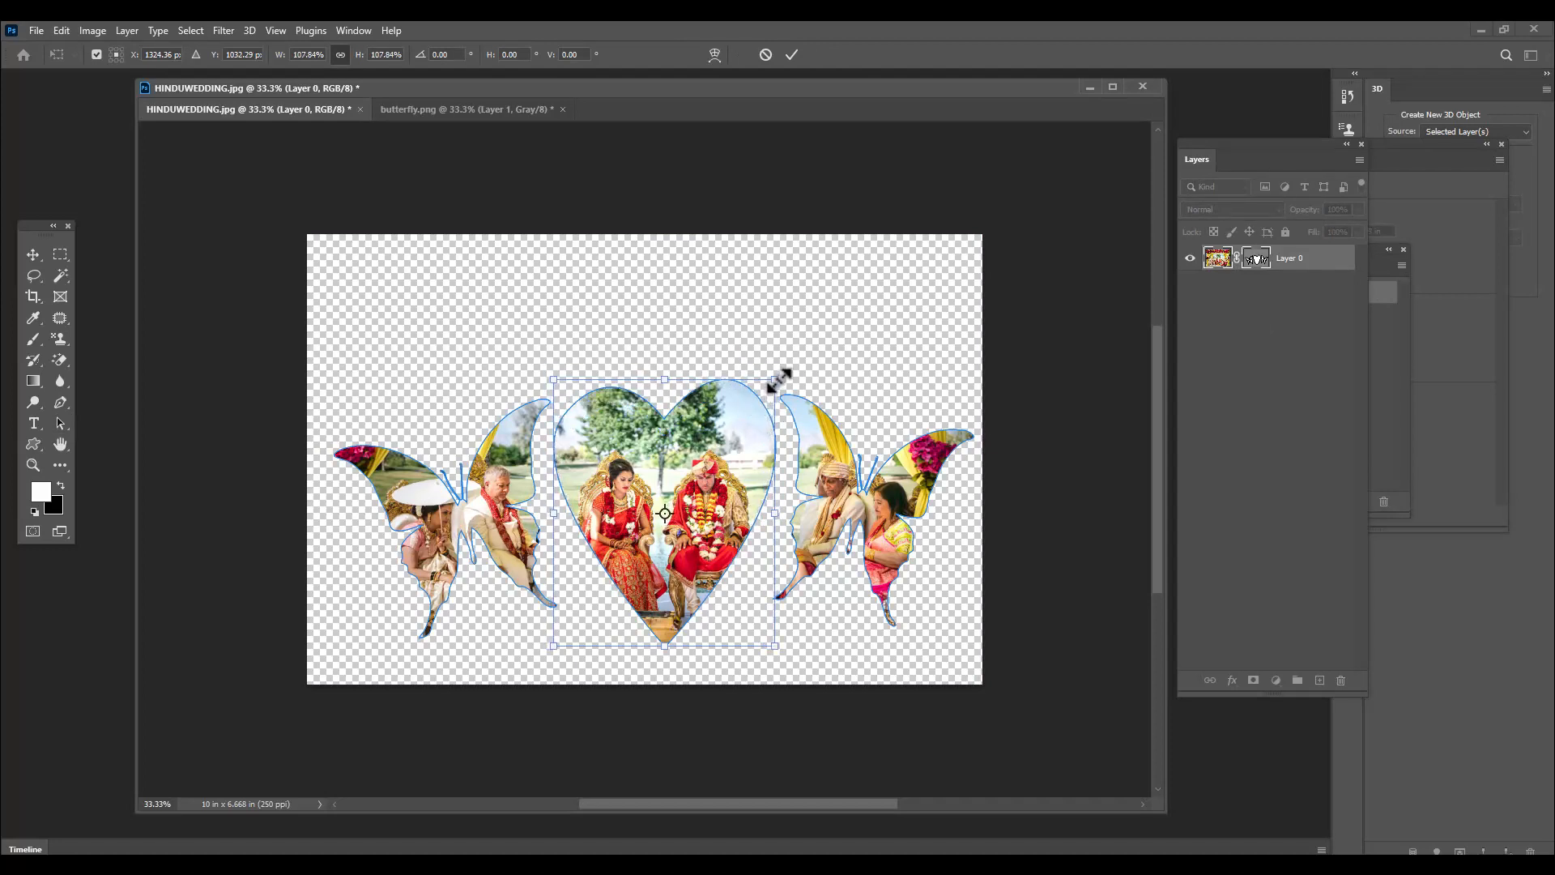
pyautogui.moveTo(779, 375)
pyautogui.mouseDown()
pyautogui.moveTo(788, 346)
pyautogui.moveTo(783, 360)
pyautogui.mouseUp()
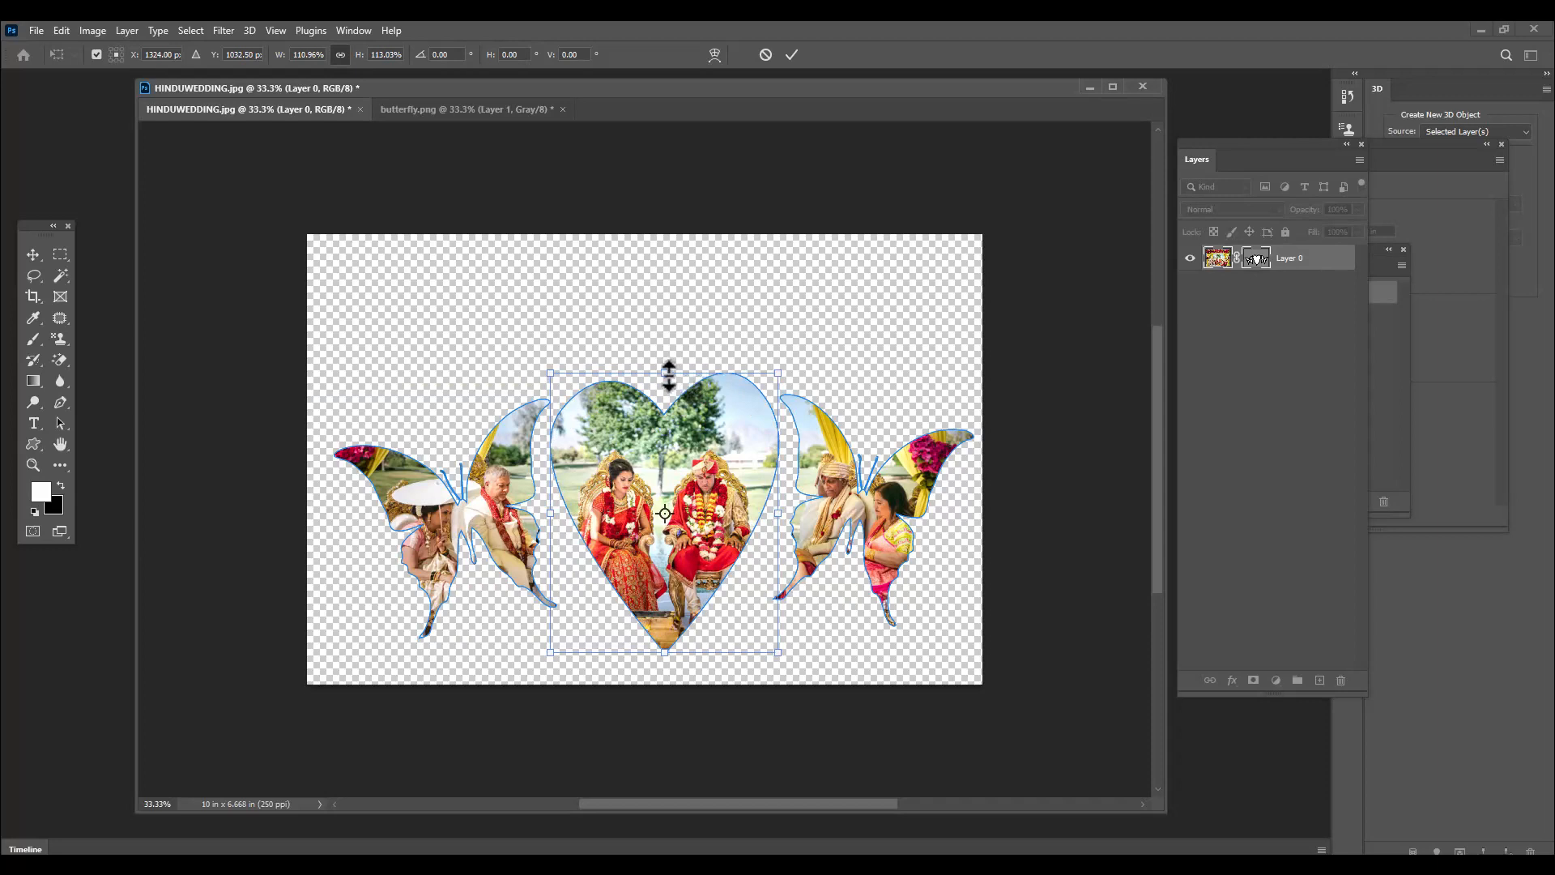
pyautogui.moveTo(665, 367)
pyautogui.mouseDown()
pyautogui.moveTo(667, 324)
pyautogui.moveTo(668, 341)
pyautogui.mouseUp()
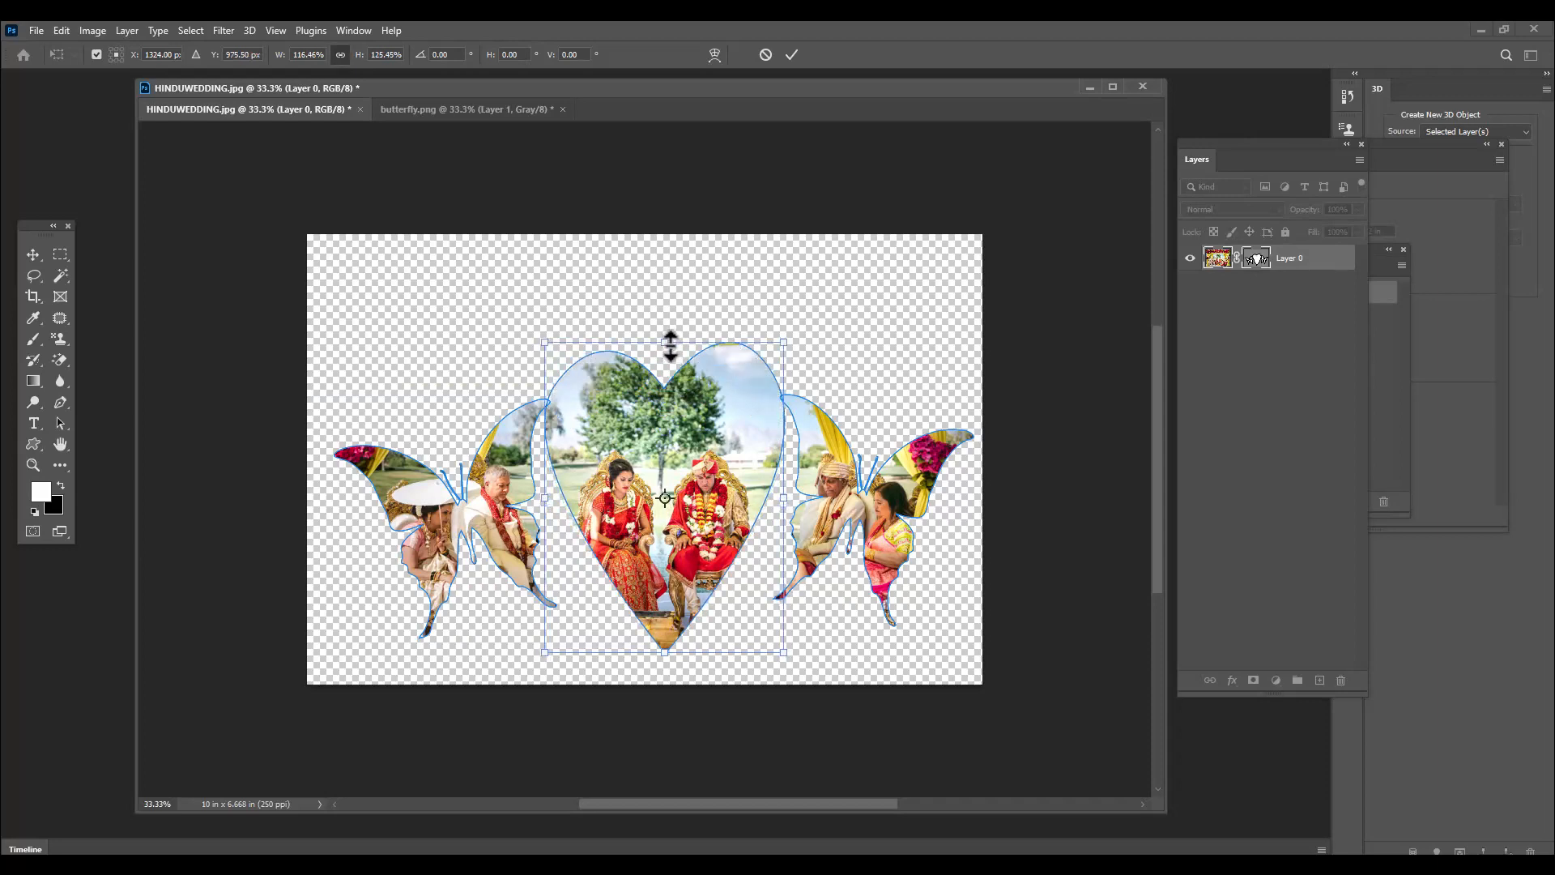
pyautogui.moveTo(666, 652); pyautogui.dragTo(666, 668)
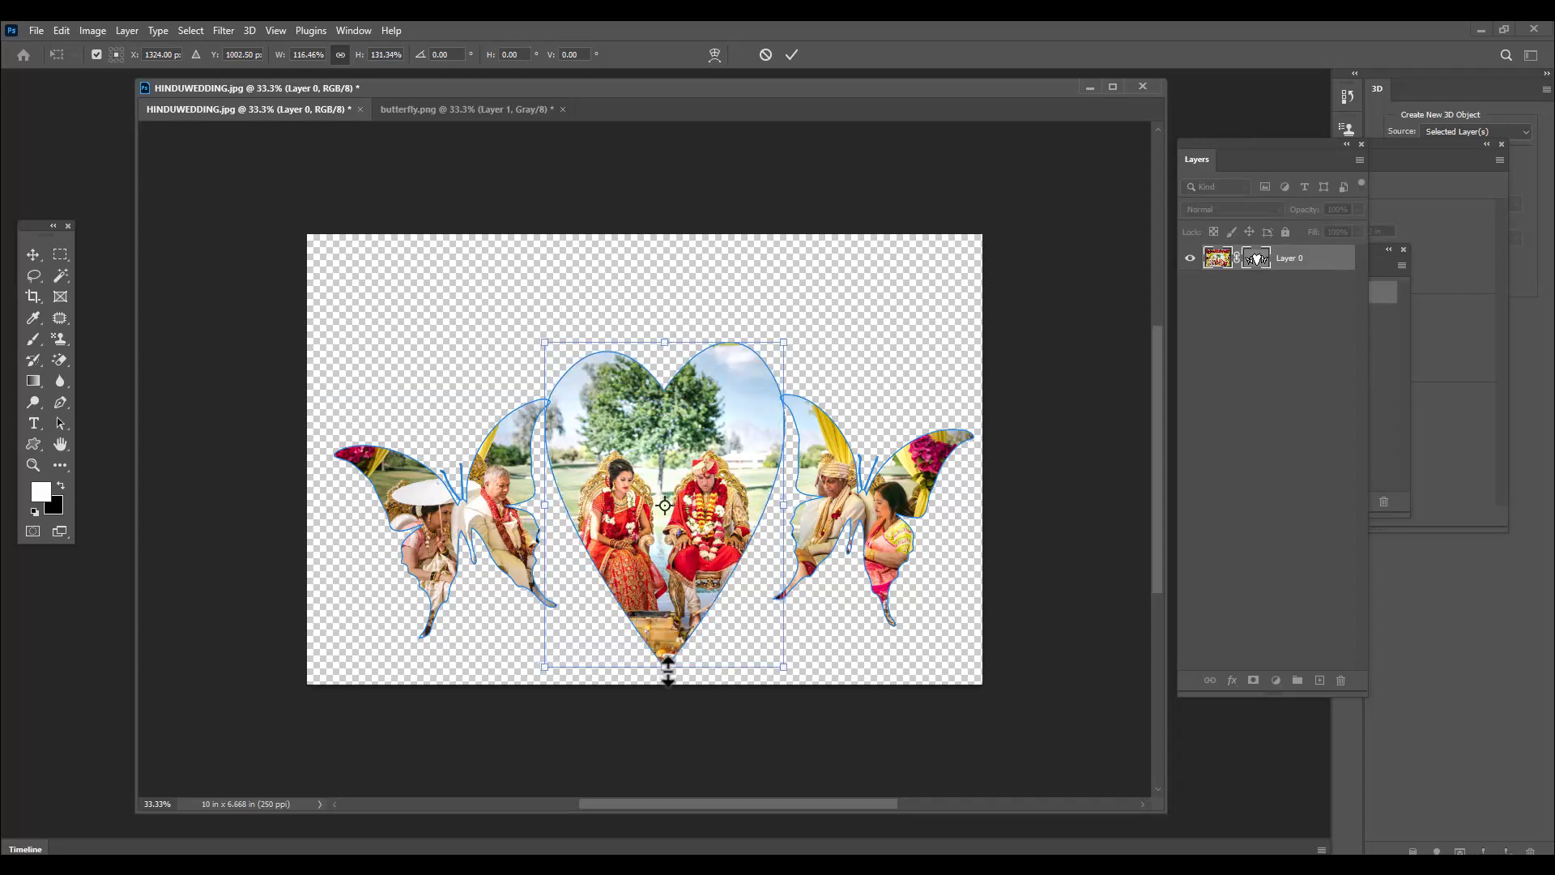
pyautogui.moveTo(784, 343)
pyautogui.mouseDown()
pyautogui.moveTo(798, 328)
pyautogui.moveTo(767, 354)
pyautogui.mouseUp()
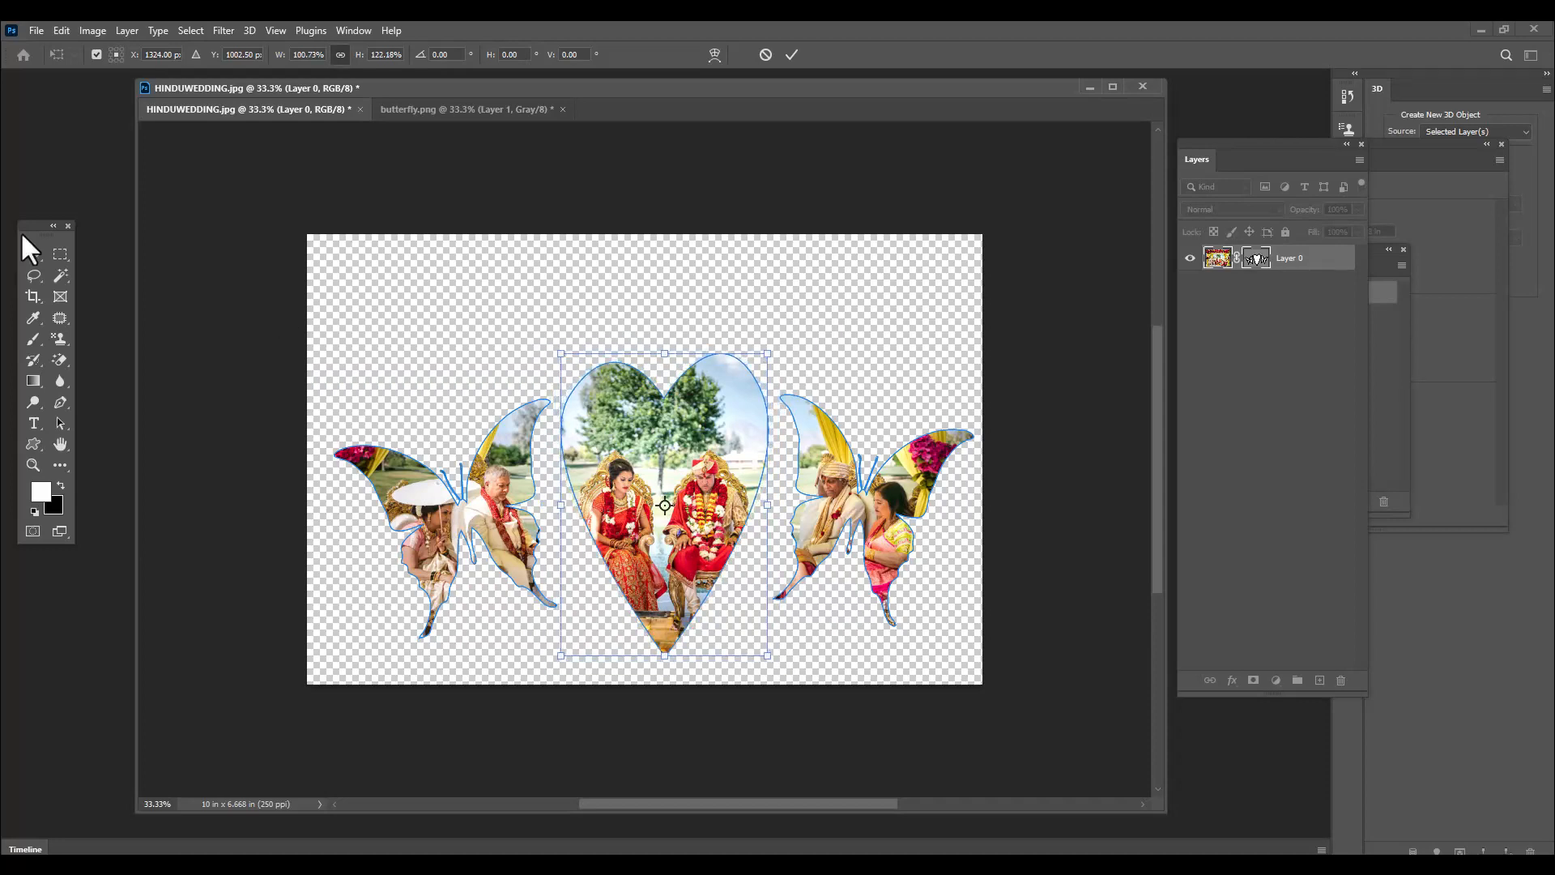
pyautogui.press('Return')
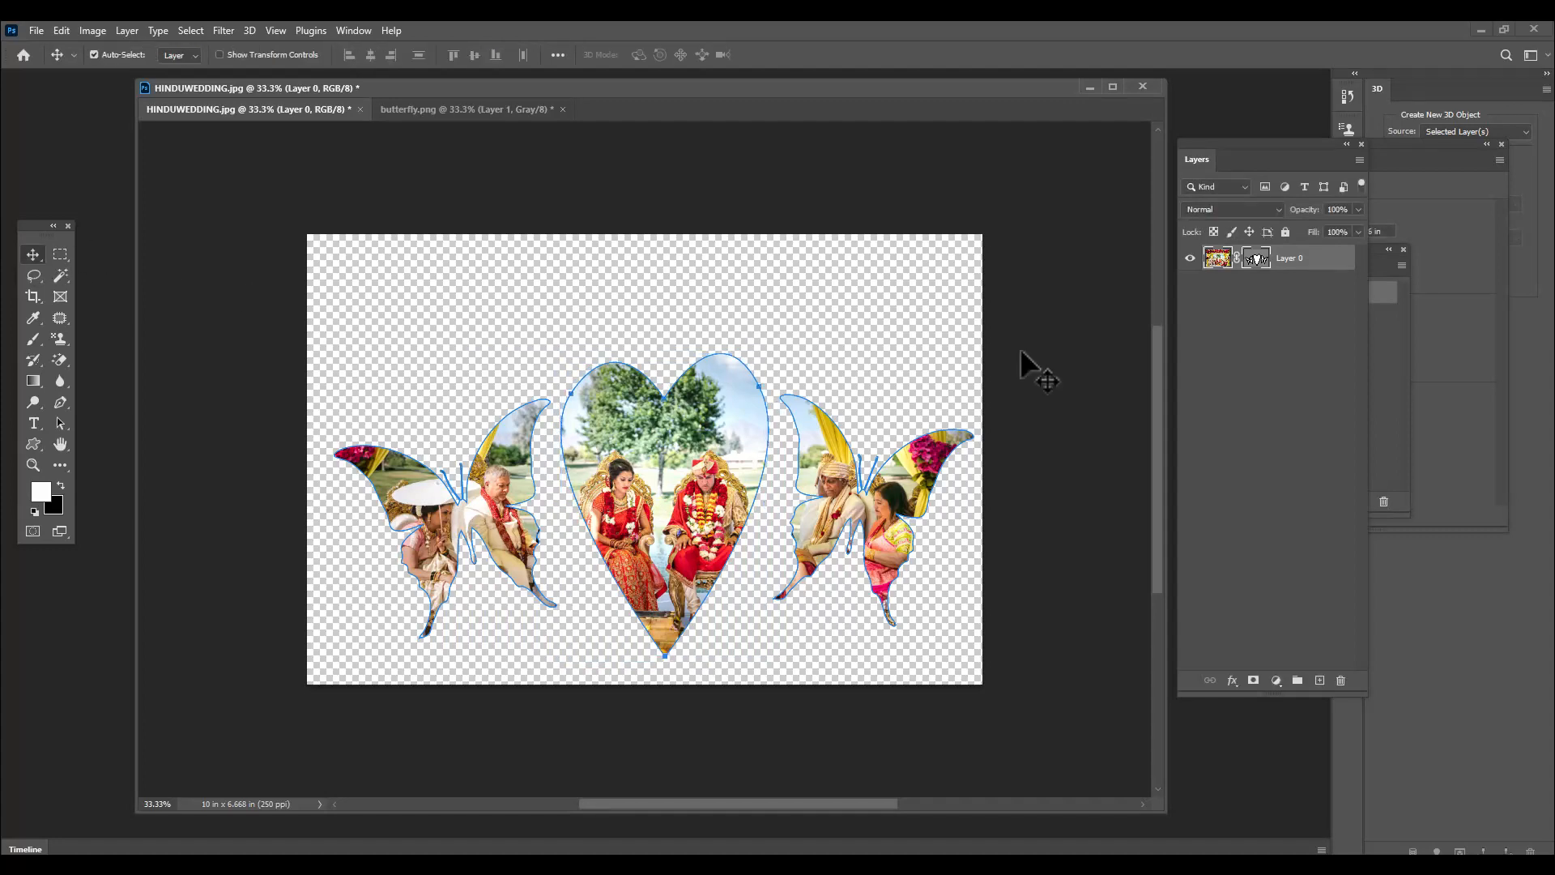
# Add a five-petal custom shape from the Flowers group to the vector mask in each upper corner of the photo
pyautogui.click(33, 444)
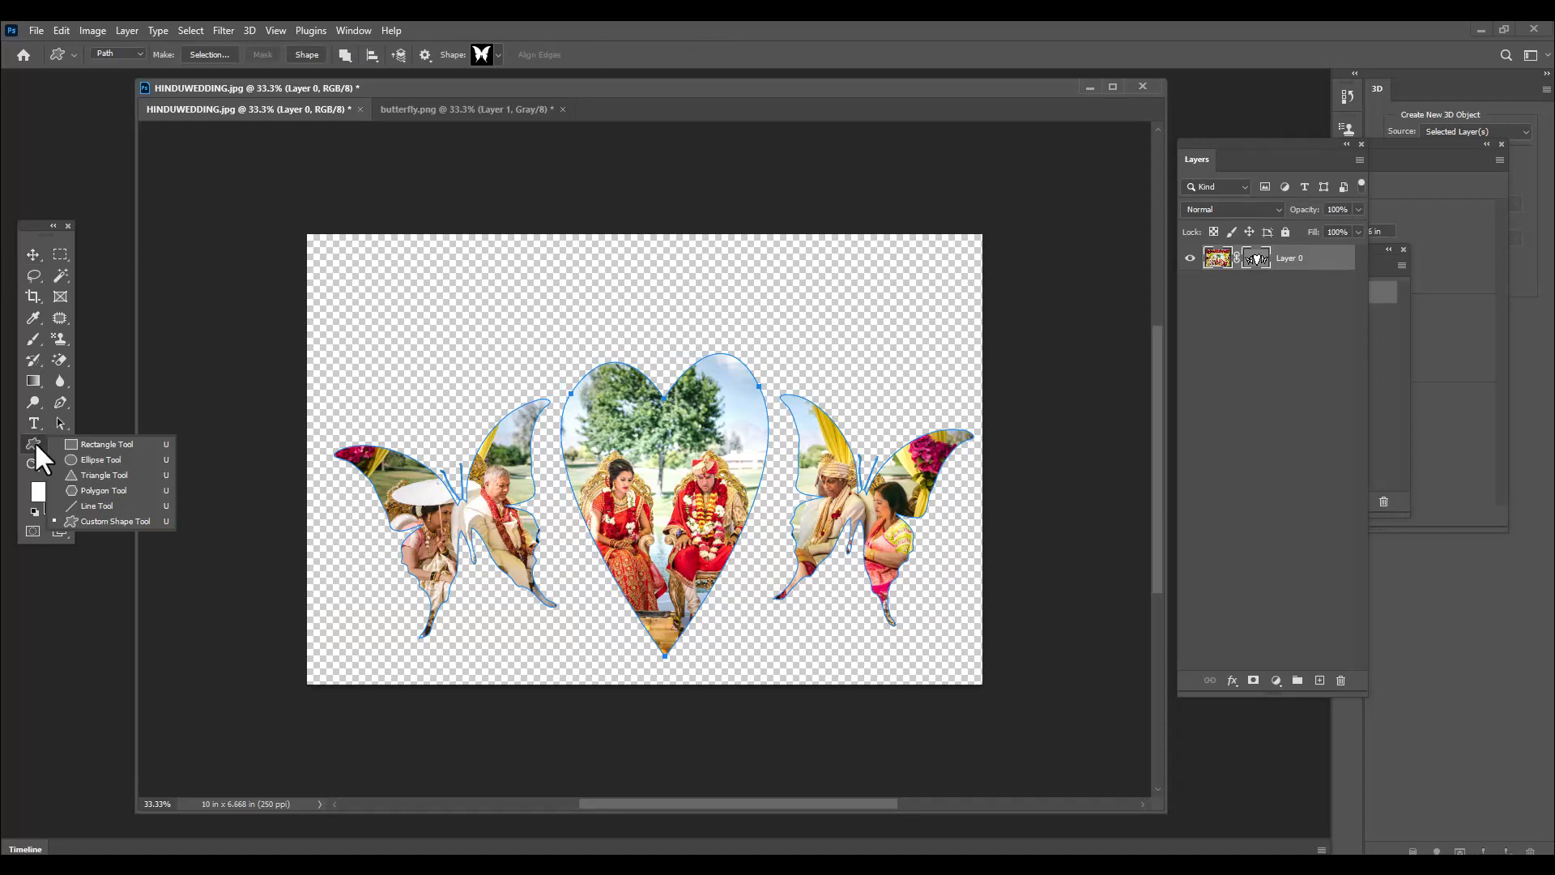
pyautogui.click(133, 517)
pyautogui.click(498, 52)
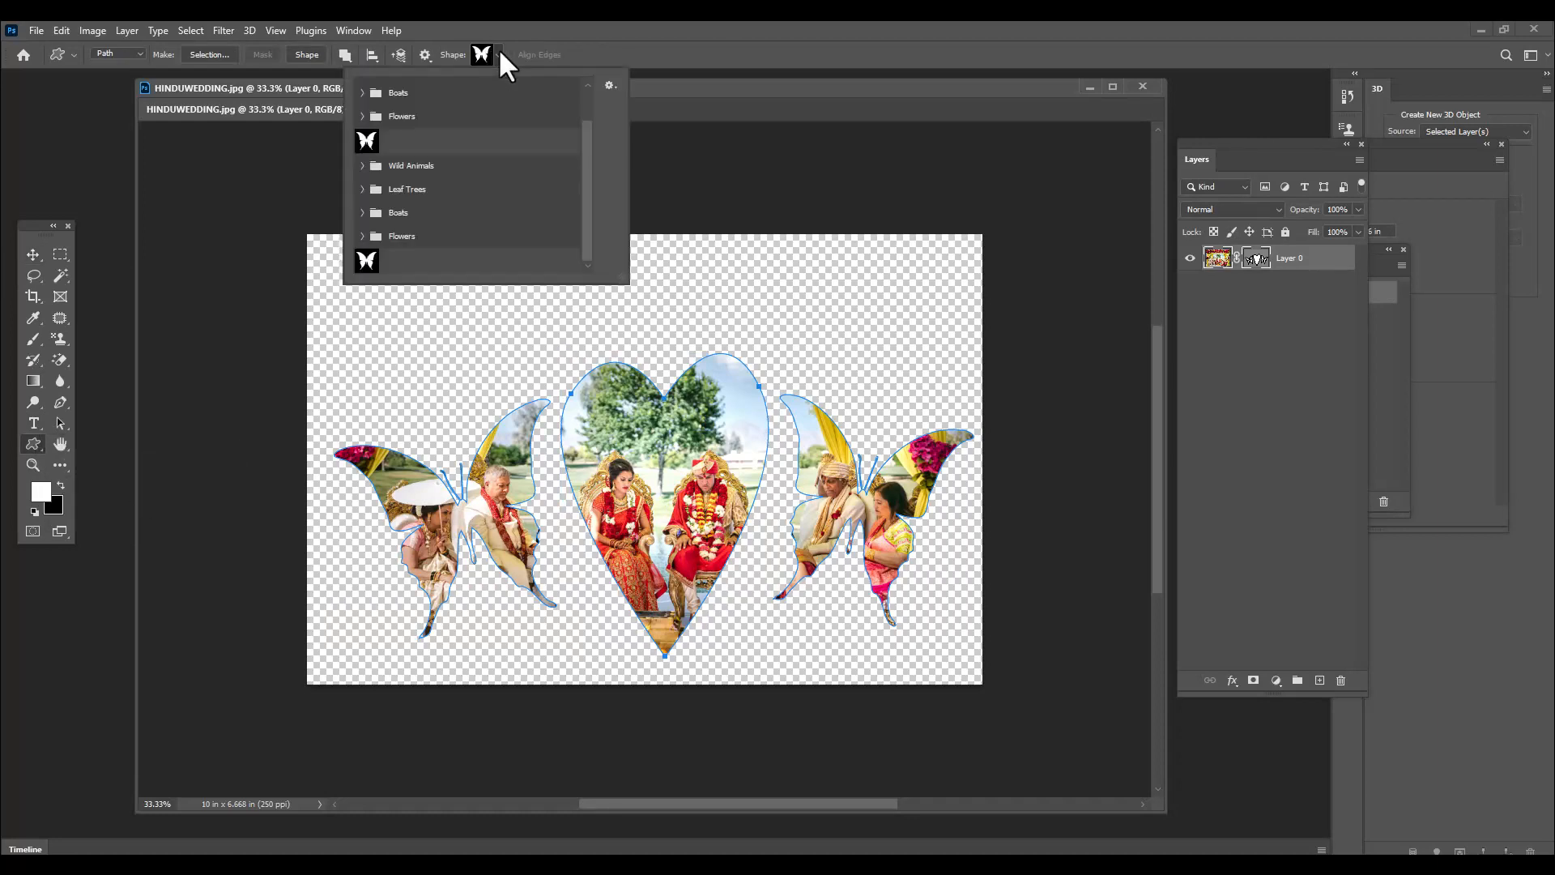
pyautogui.click(365, 235)
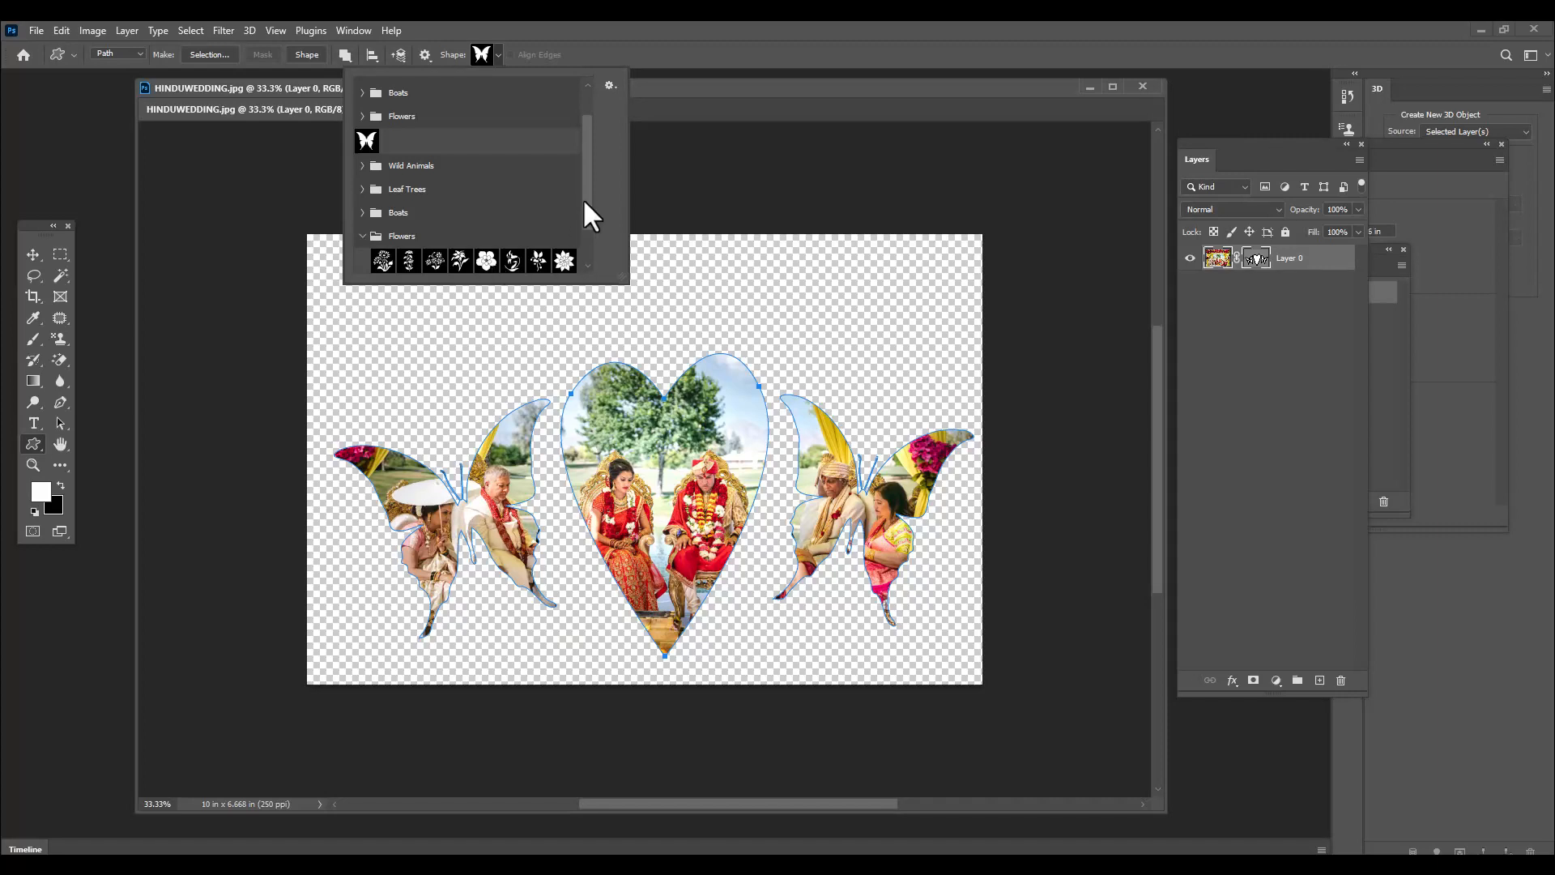
pyautogui.scroll(-2, 584, 203)
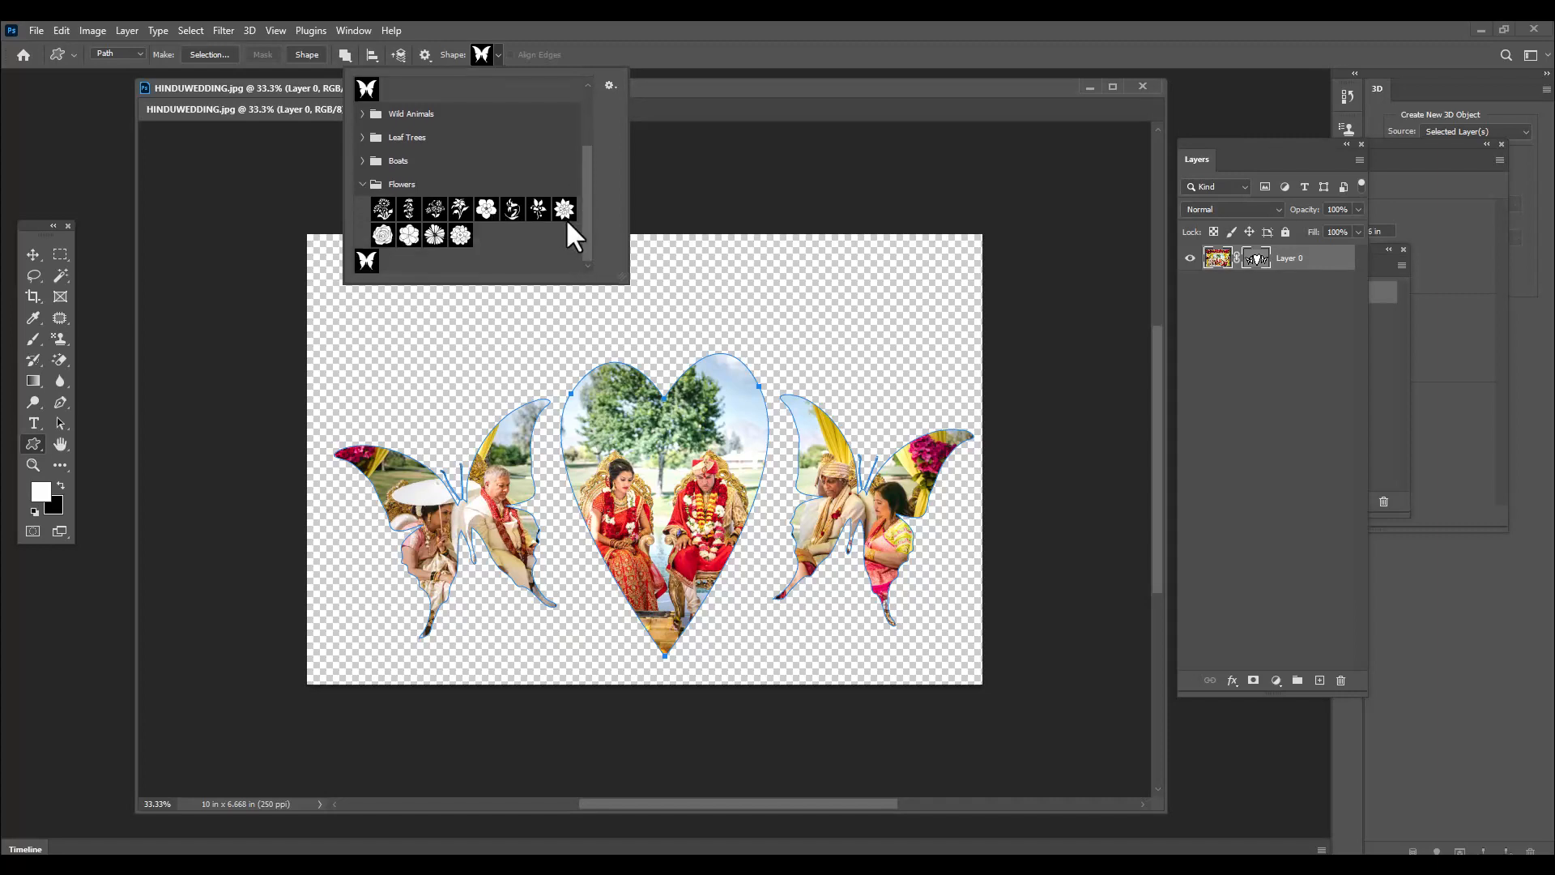
pyautogui.click(487, 212)
pyautogui.click(694, 94)
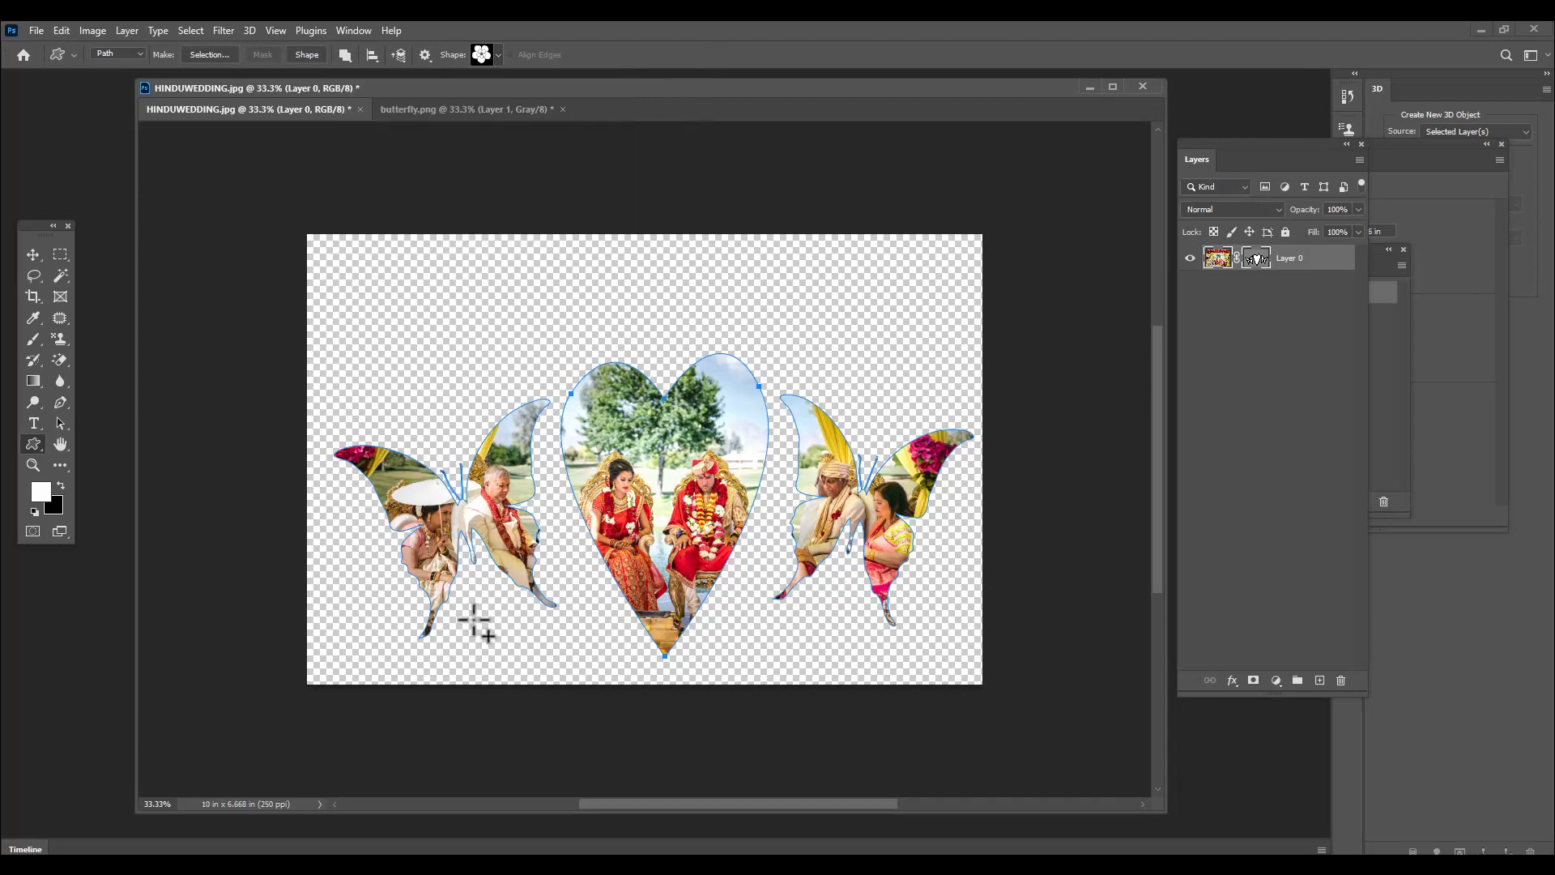
pyautogui.moveTo(357, 261); pyautogui.dragTo(452, 348)
pyautogui.moveTo(863, 258); pyautogui.dragTo(954, 345)
# Add a smaller pointed-petal flower shape to the mask on the inner side of each upper corner flower
pyautogui.click(498, 55)
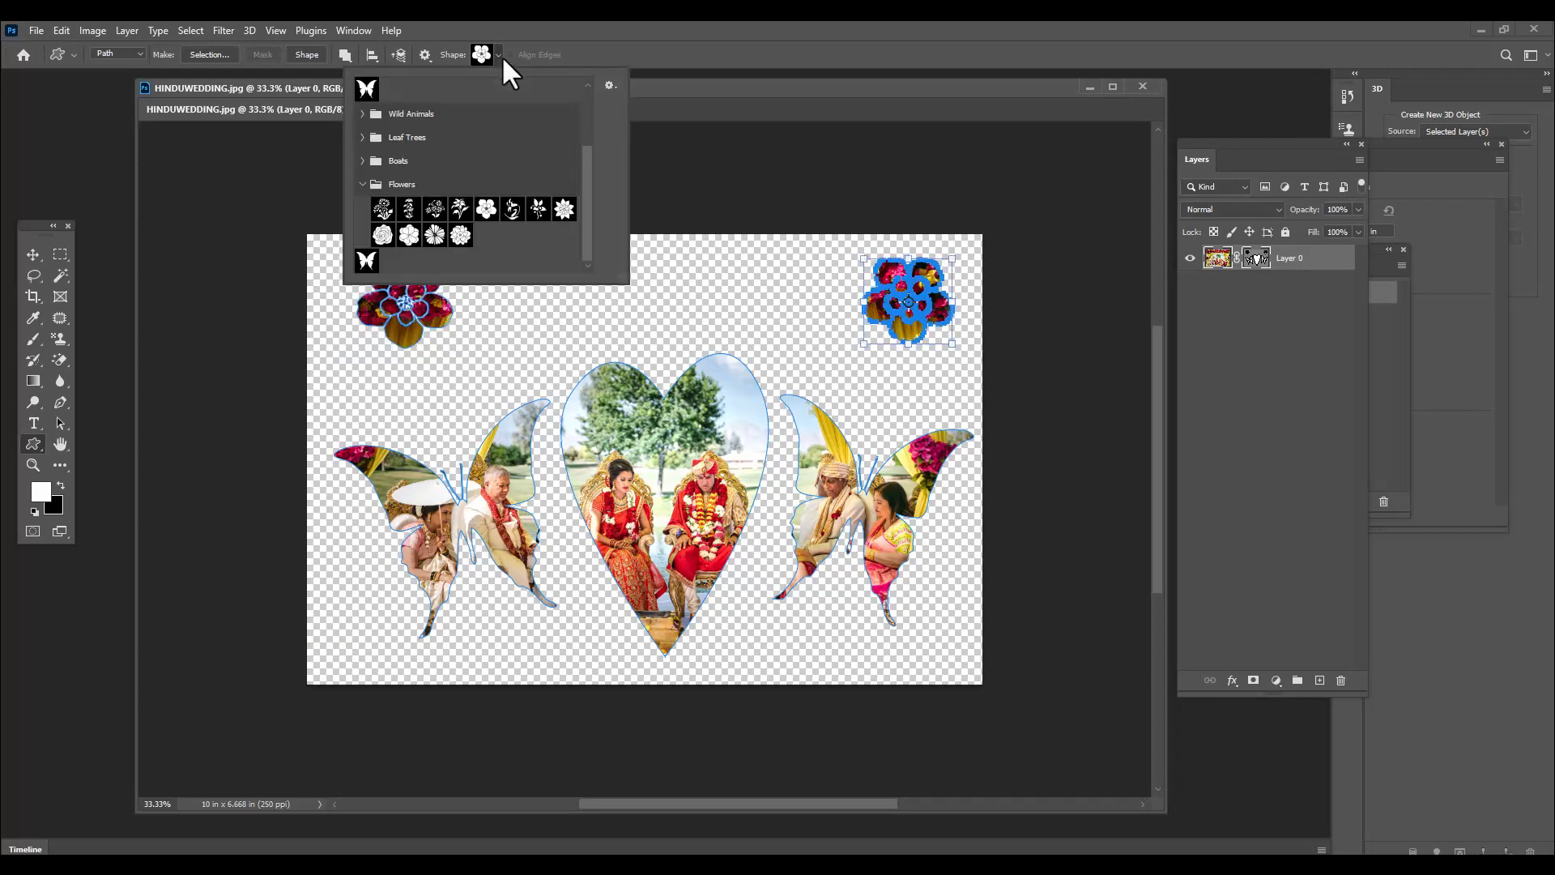
pyautogui.click(565, 209)
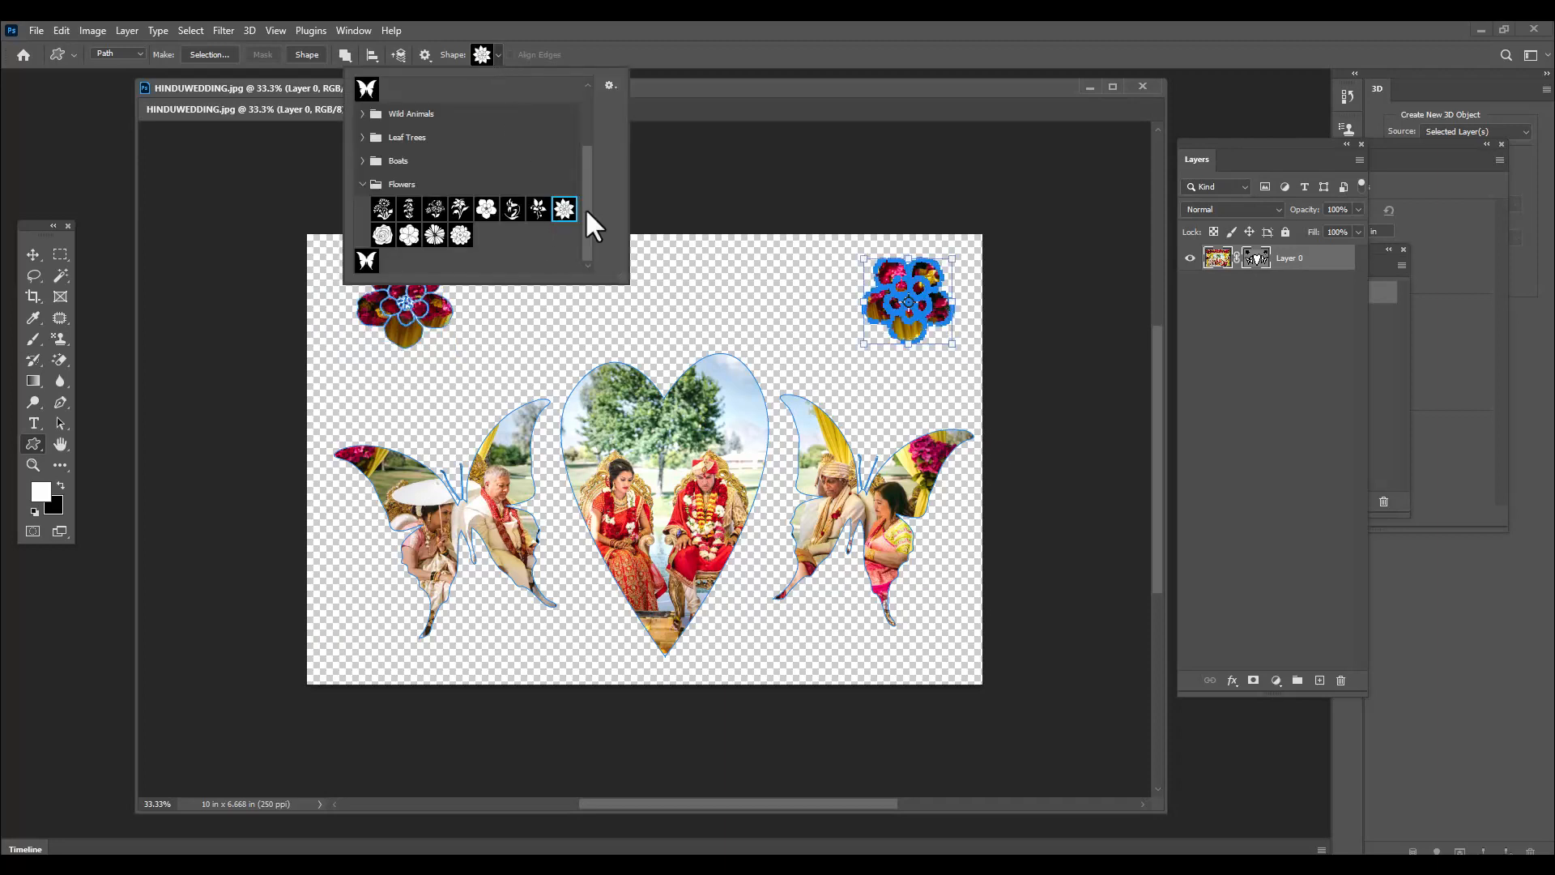
pyautogui.click(826, 107)
pyautogui.moveTo(774, 298); pyautogui.dragTo(835, 355)
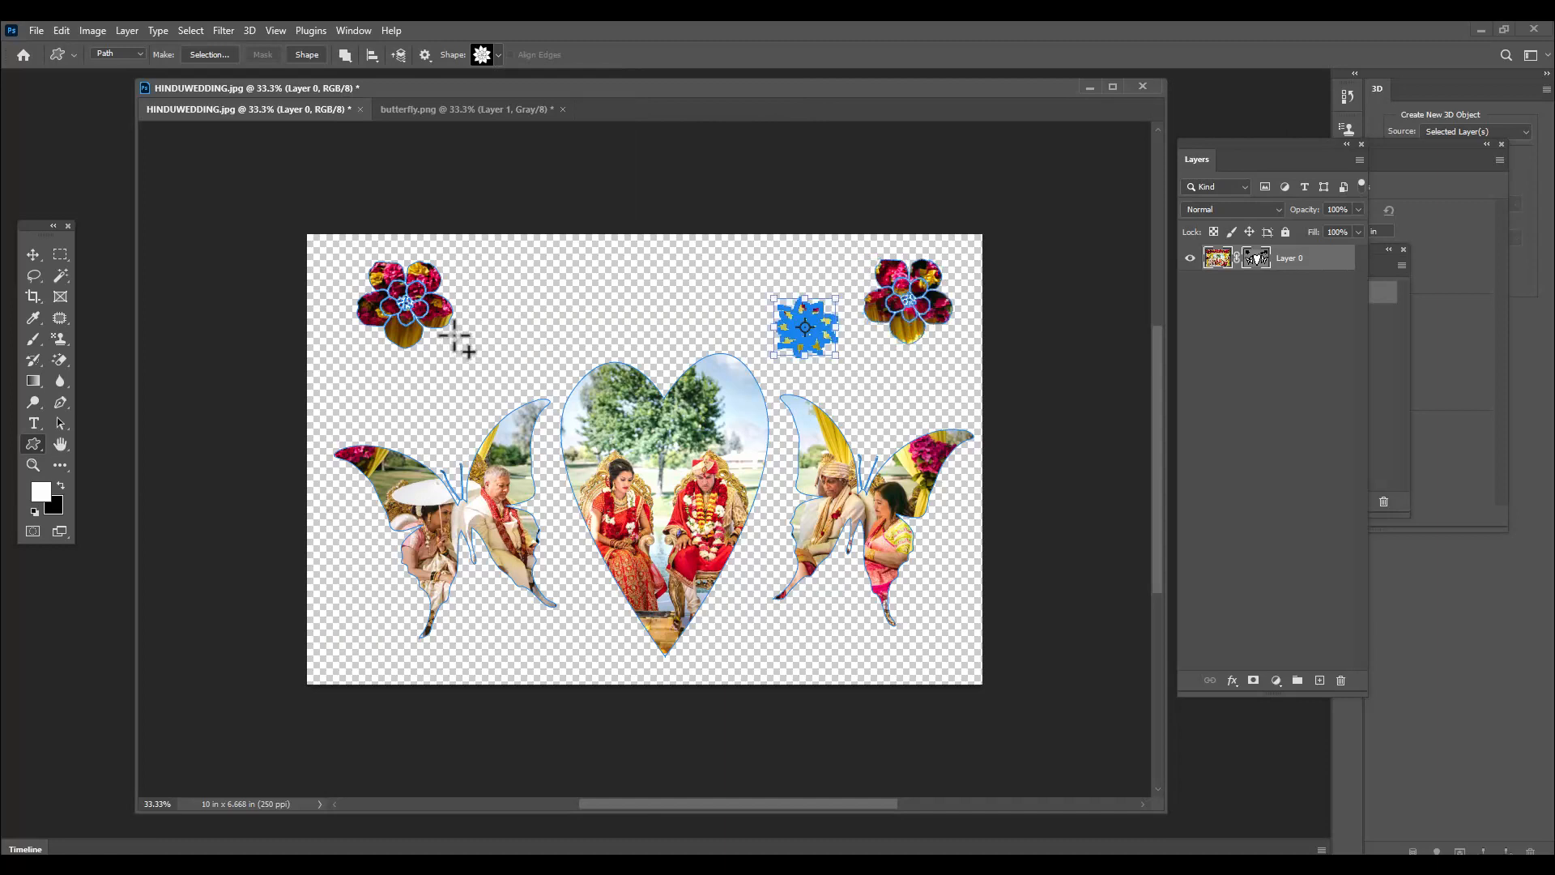
pyautogui.moveTo(460, 324); pyautogui.dragTo(507, 343)
# Add a small stemmed flower from the Flowers group to the mask below each butterfly, near the photo's lower edge
pyautogui.click(60, 423)
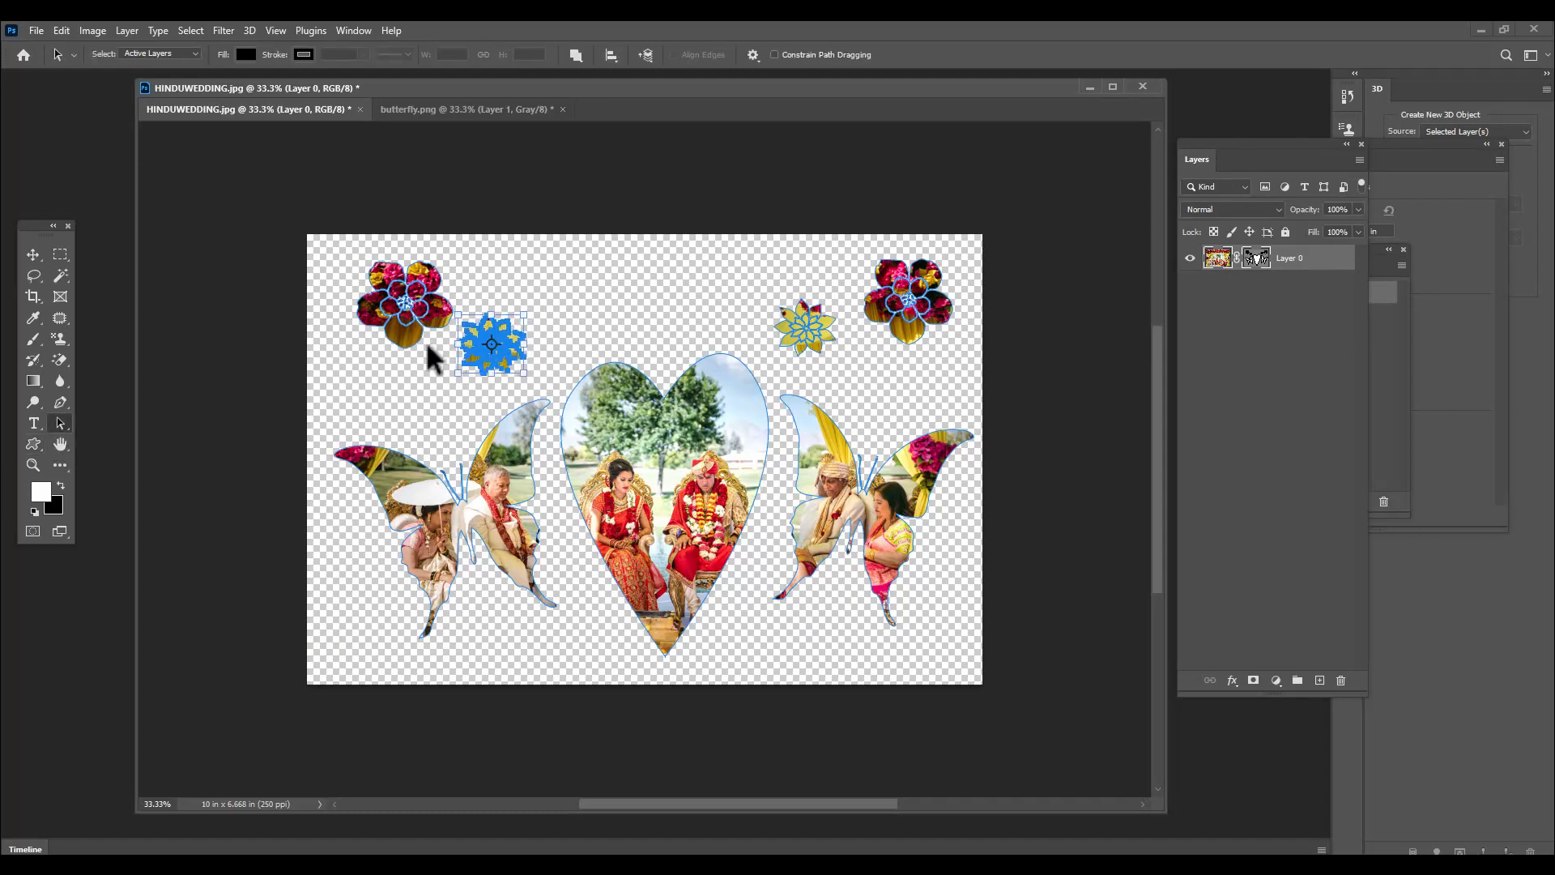
pyautogui.click(33, 444)
pyautogui.click(498, 54)
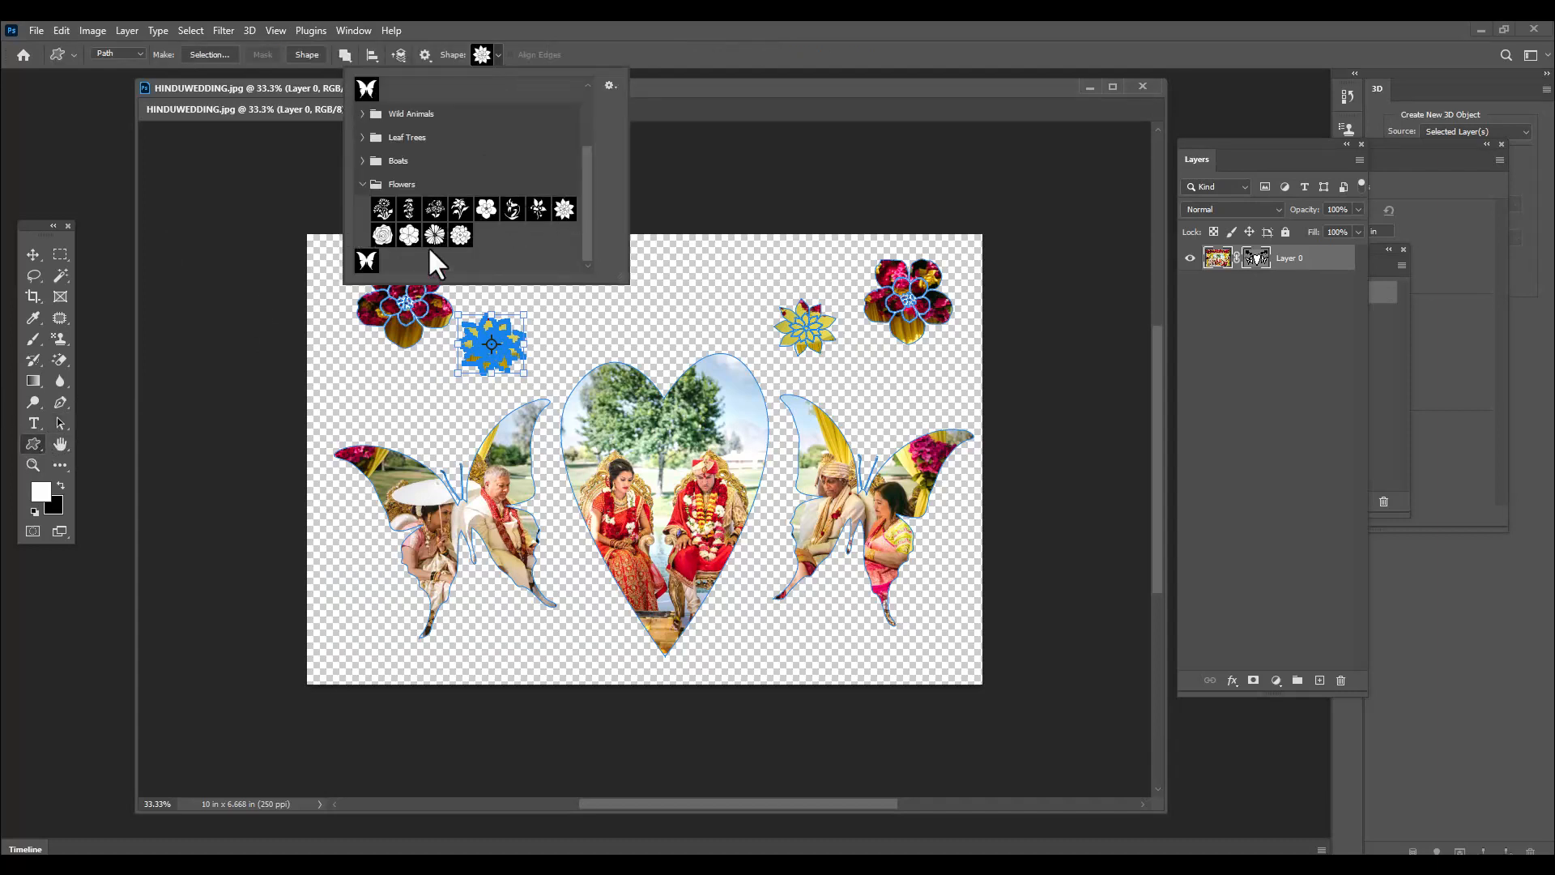
pyautogui.click(460, 209)
pyautogui.moveTo(480, 603); pyautogui.dragTo(529, 665)
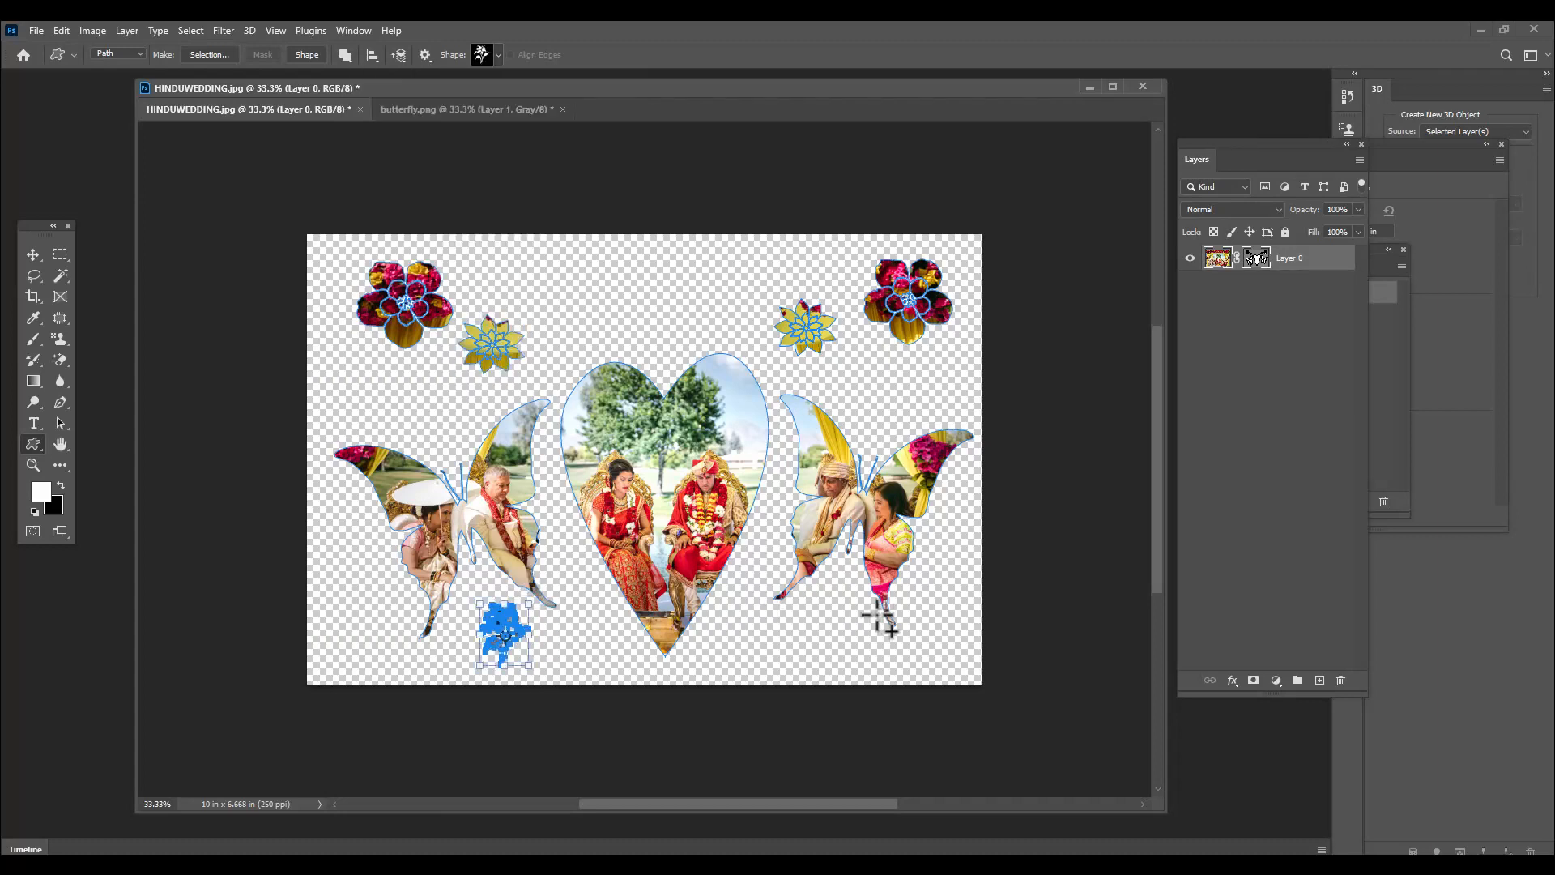
pyautogui.moveTo(825, 601); pyautogui.dragTo(865, 664)
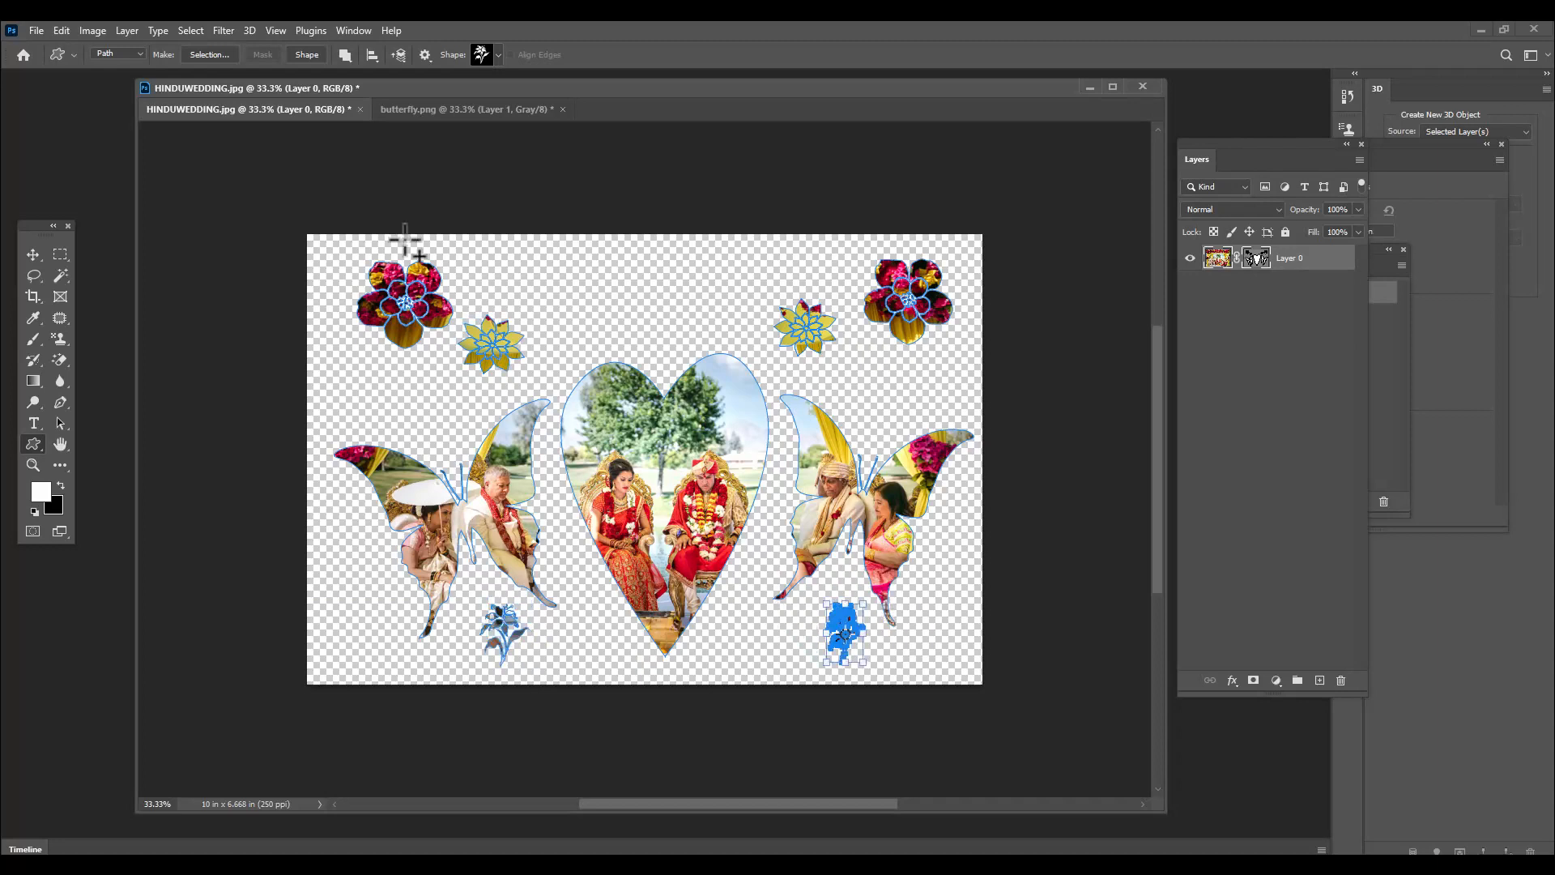
# Add a small round notched-petal flower to the mask on each side of the heart's lower tip, then deselect the layer
pyautogui.click(491, 57)
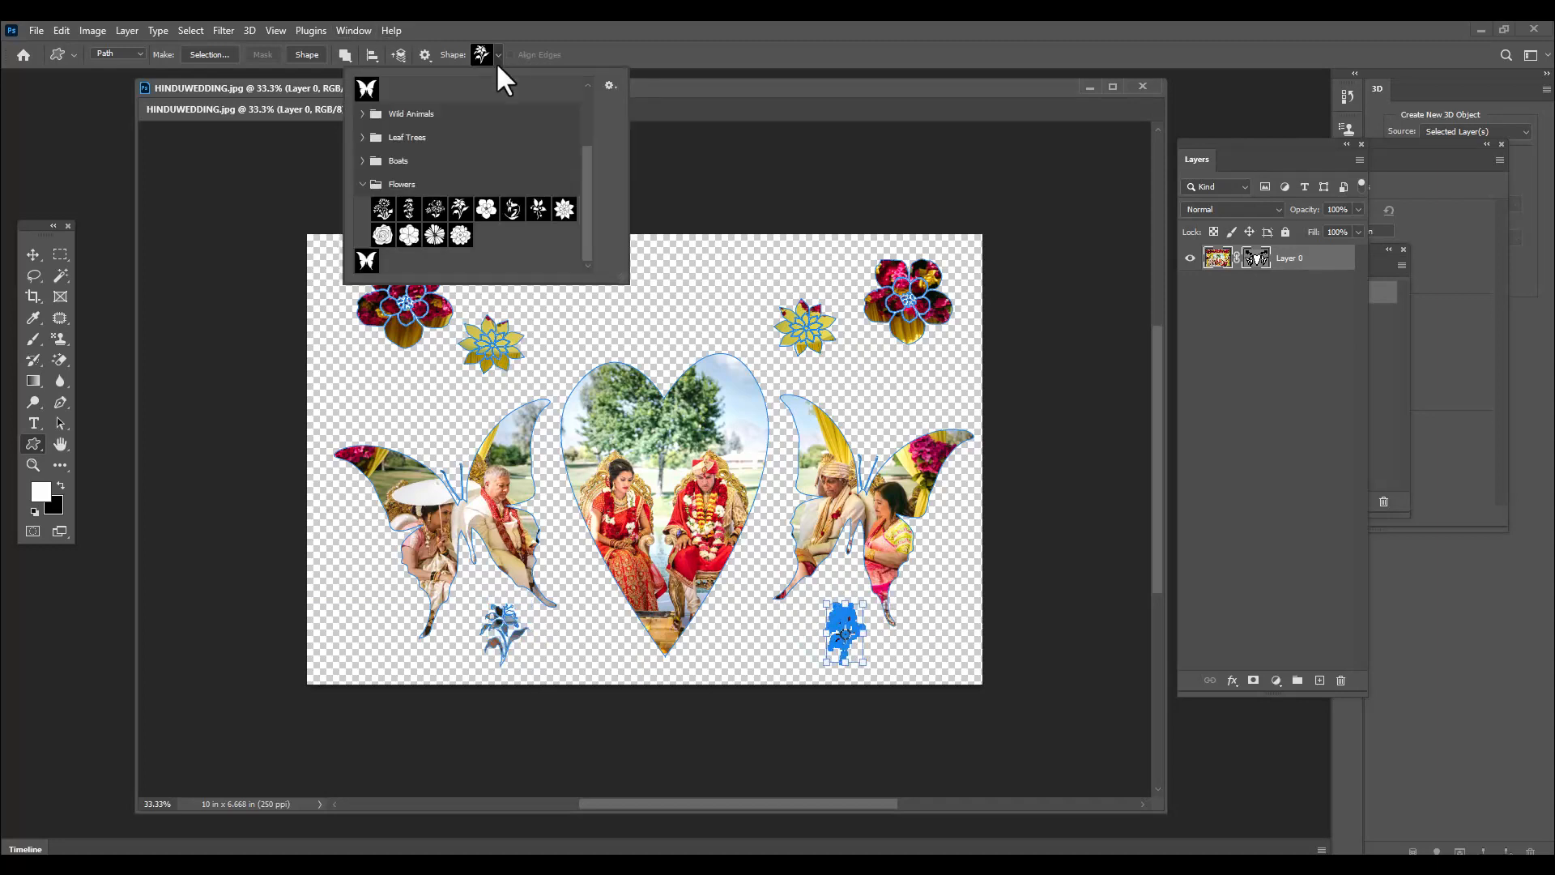
pyautogui.click(435, 235)
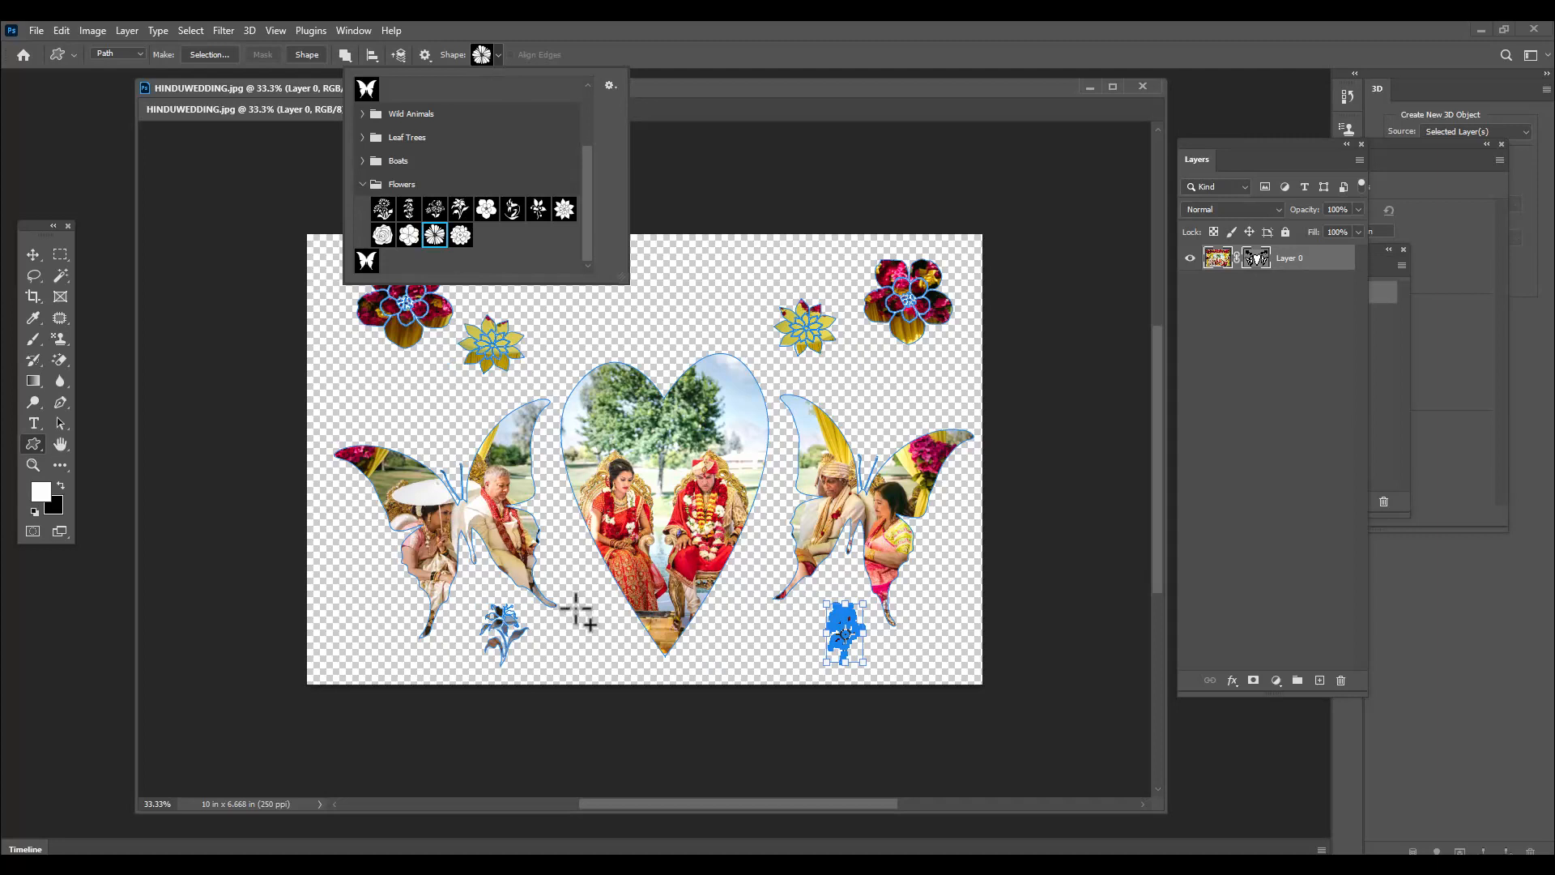
pyautogui.moveTo(574, 604); pyautogui.dragTo(612, 645)
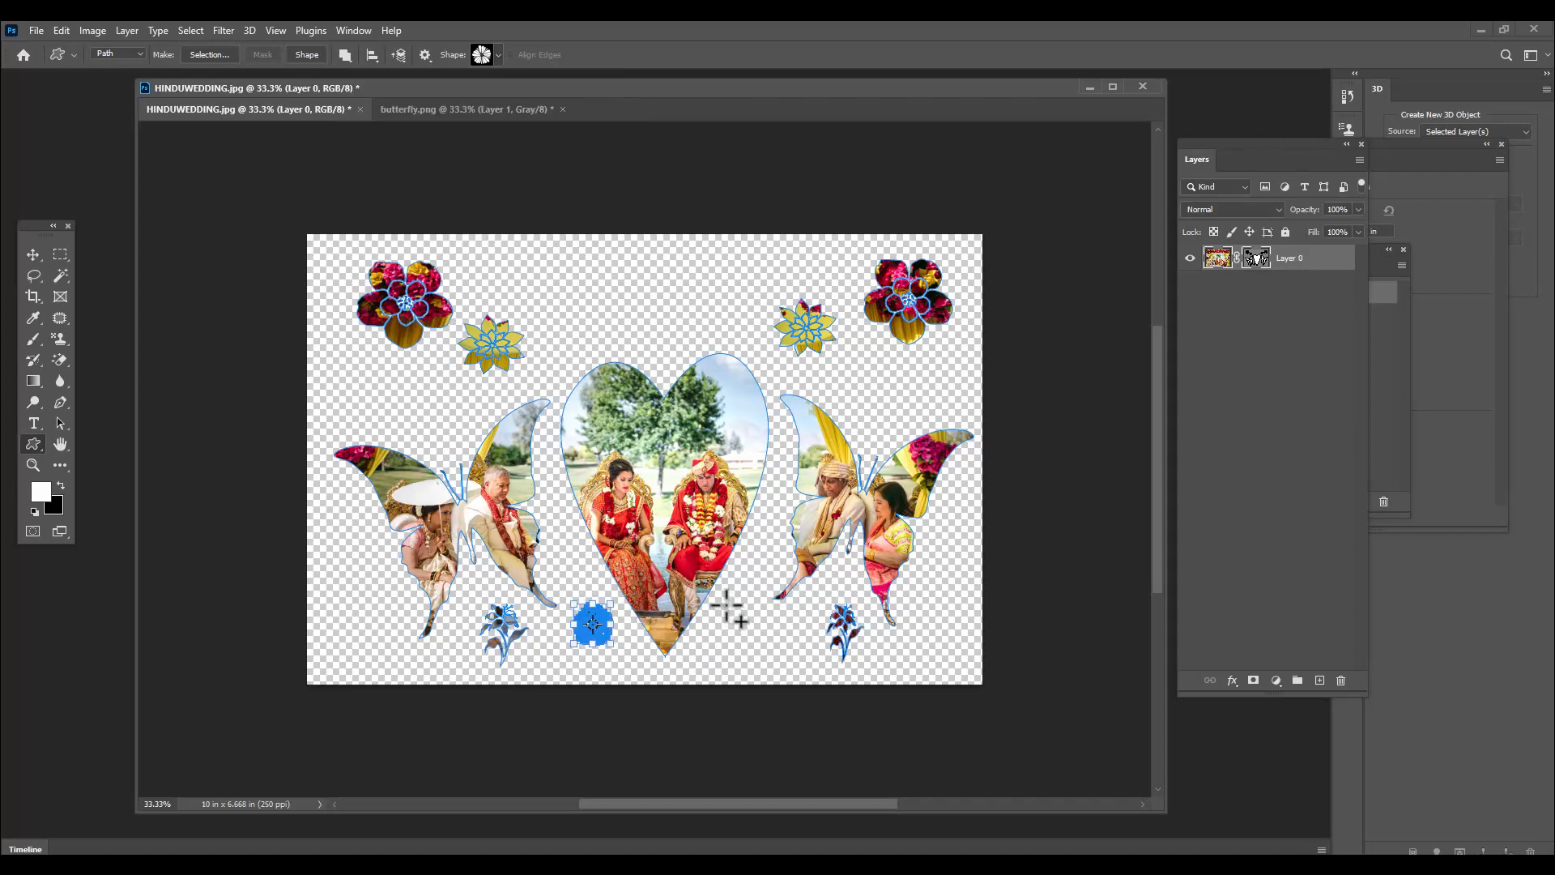
pyautogui.moveTo(725, 603); pyautogui.dragTo(773, 648)
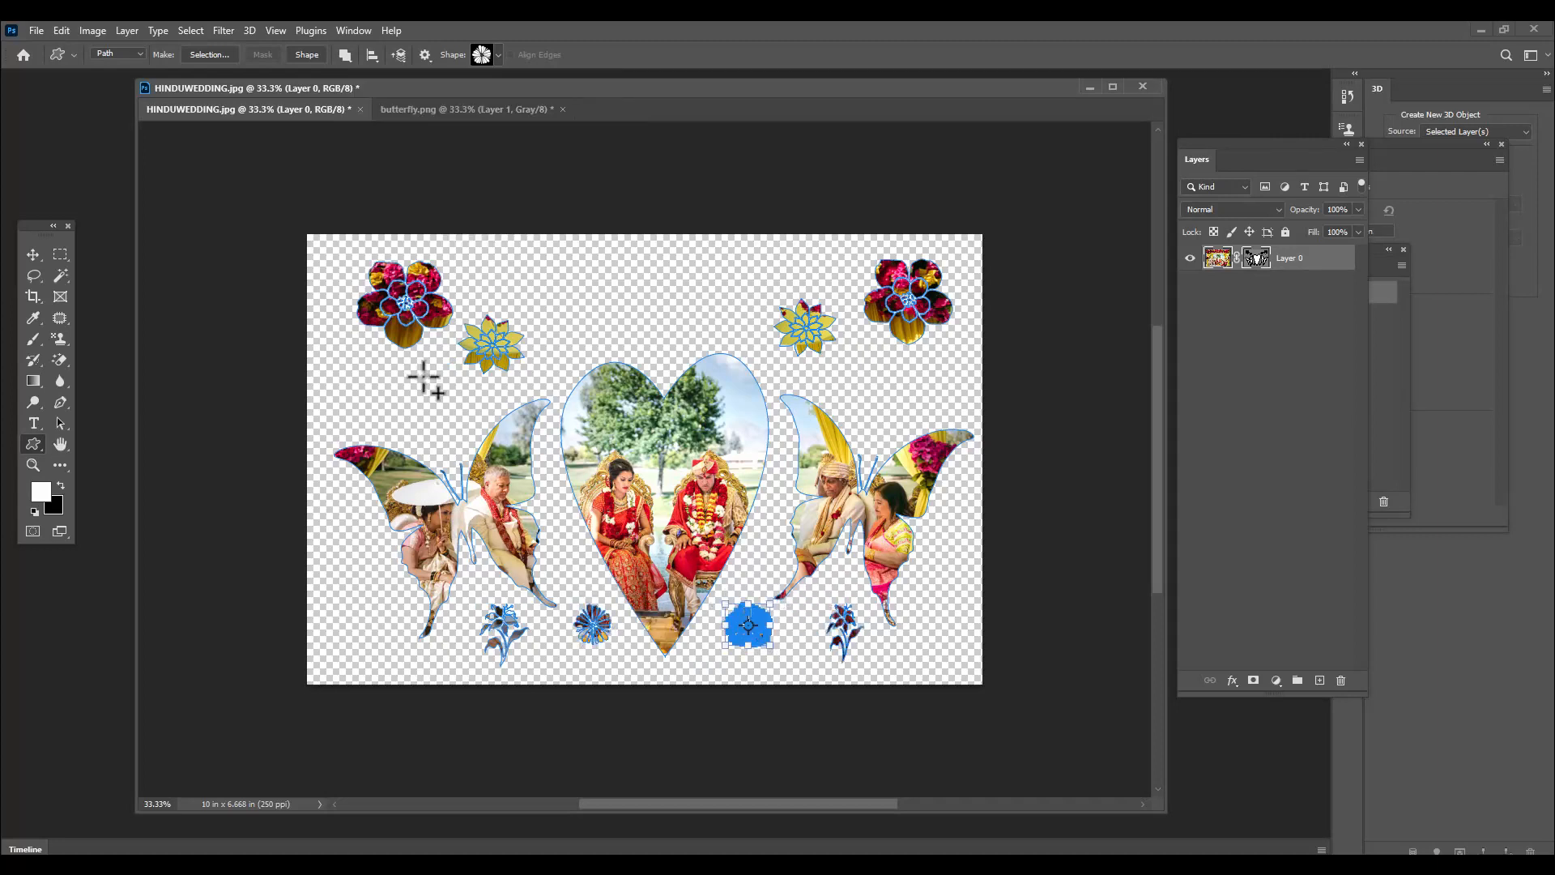
pyautogui.click(33, 254)
pyautogui.click(663, 150)
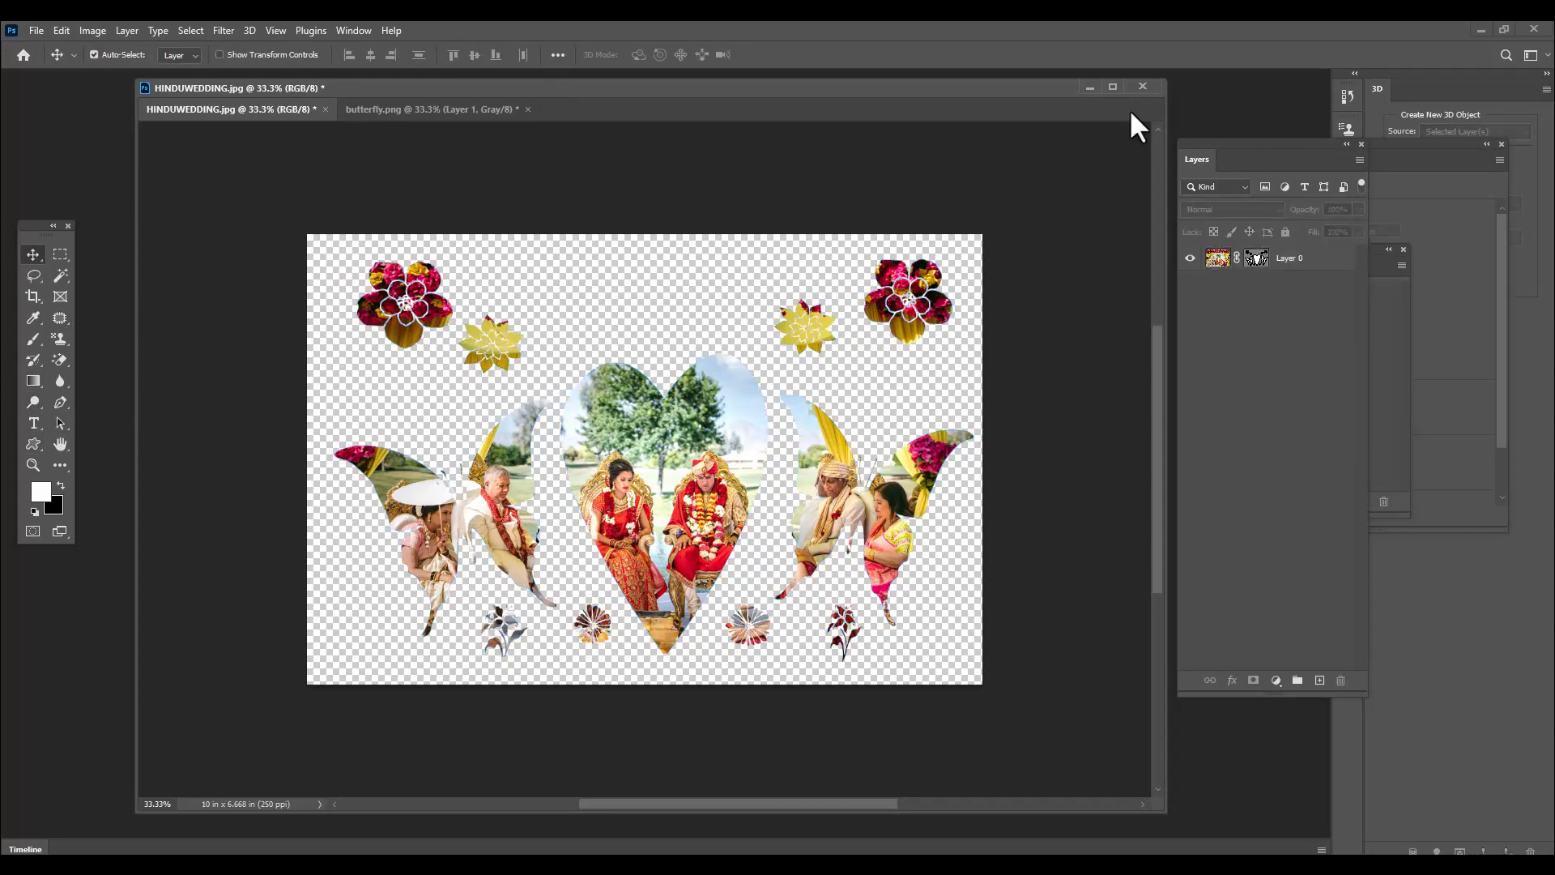
# Duplicate the masked Layer 0 and delete the vector mask from the copy
pyautogui.click(1296, 258)
pyautogui.moveTo(807, 84); pyautogui.dragTo(791, 97)
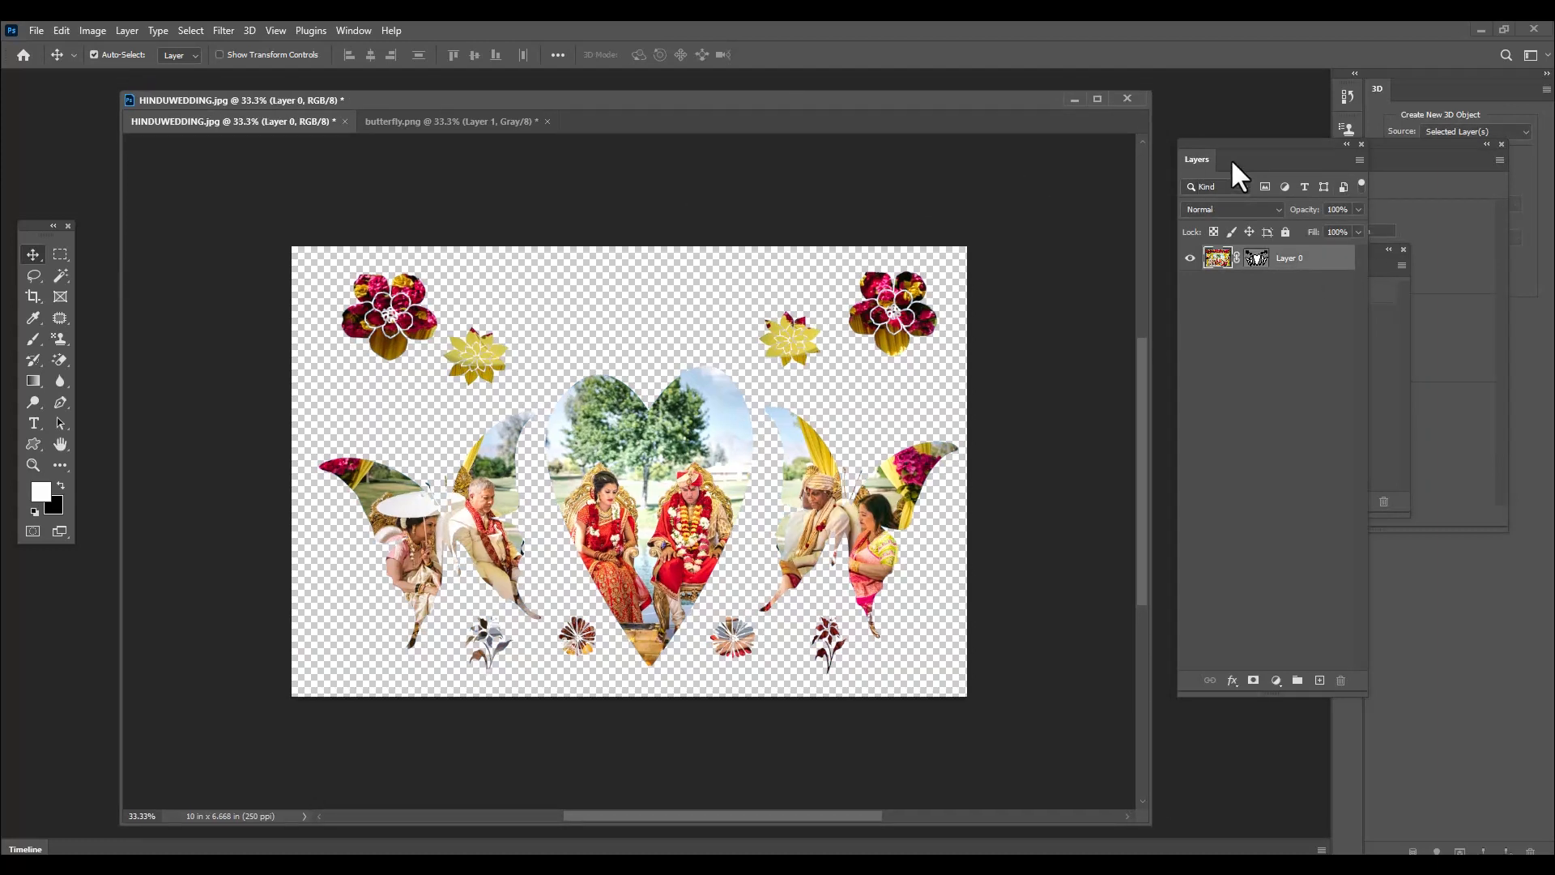
pyautogui.moveTo(1232, 161); pyautogui.dragTo(1169, 196)
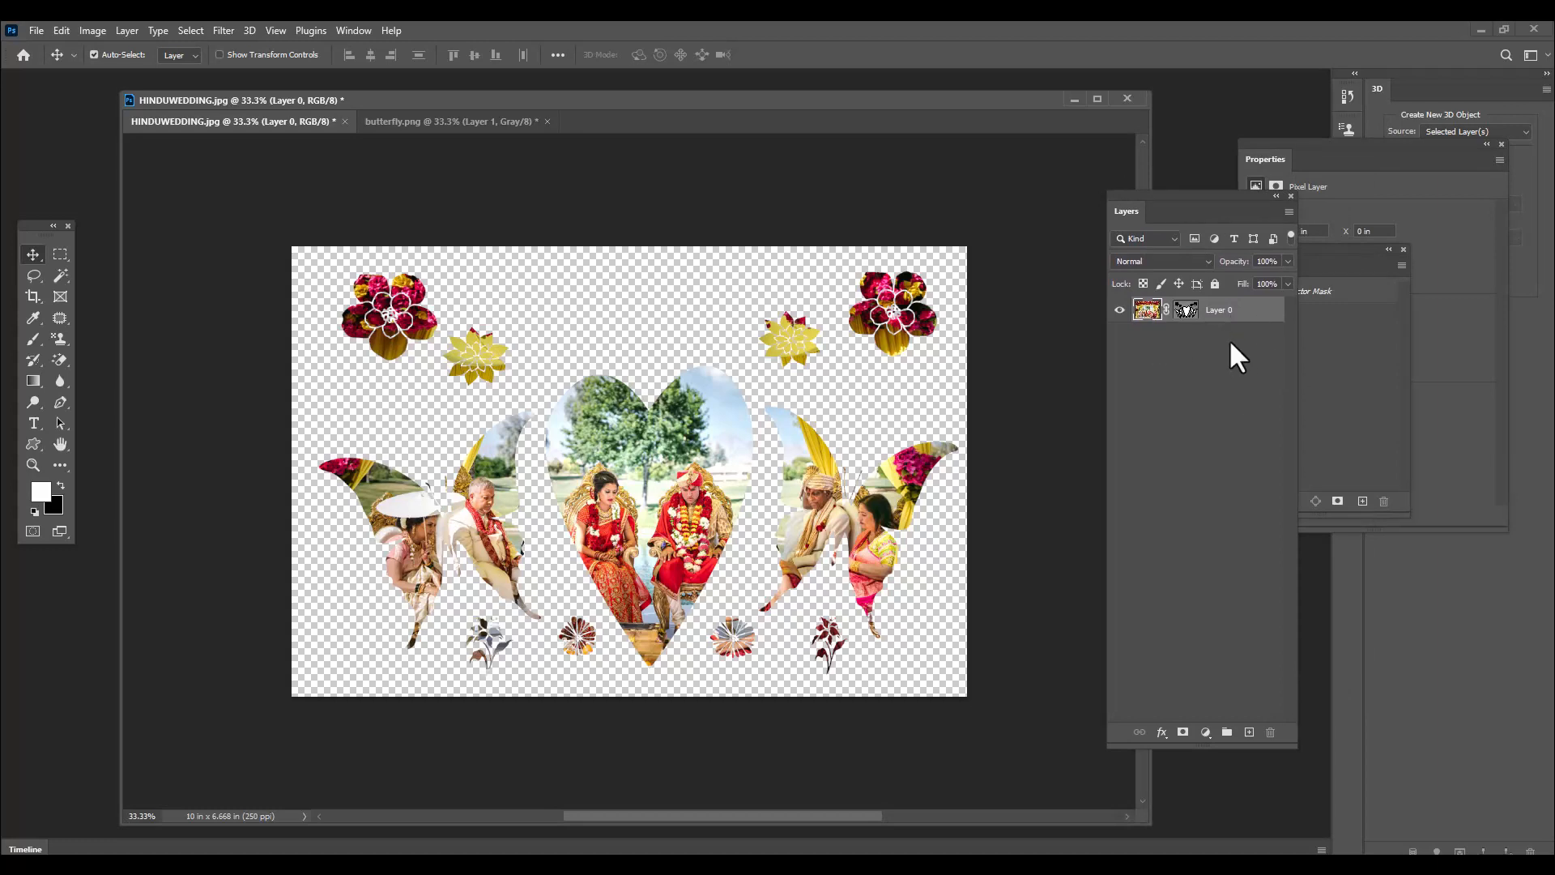
pyautogui.hotkey('ctrl', 'j')
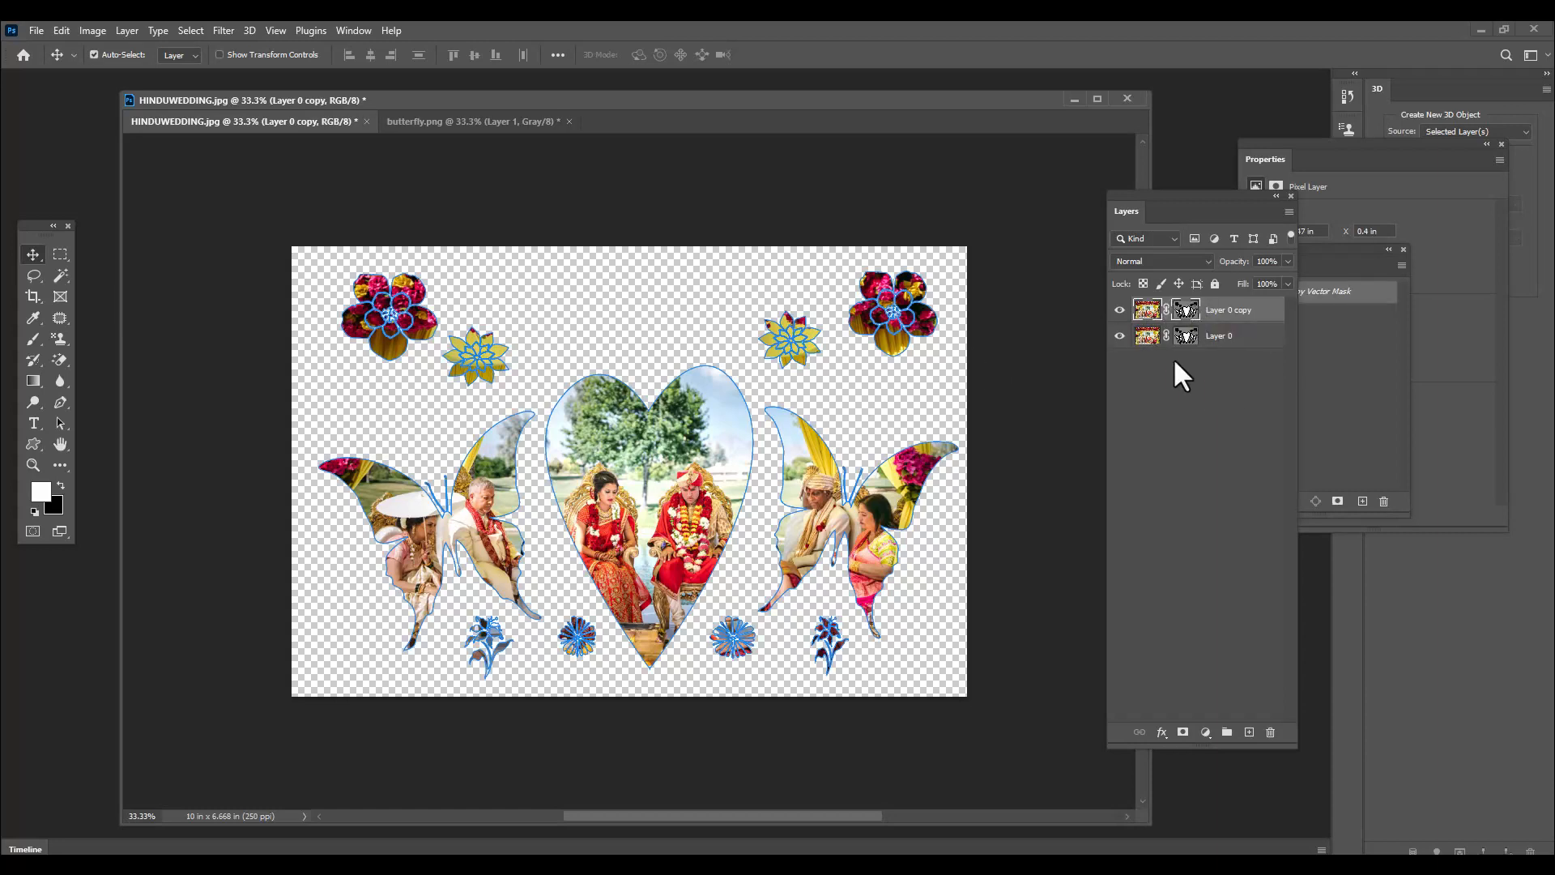
pyautogui.rightClick(1184, 310)
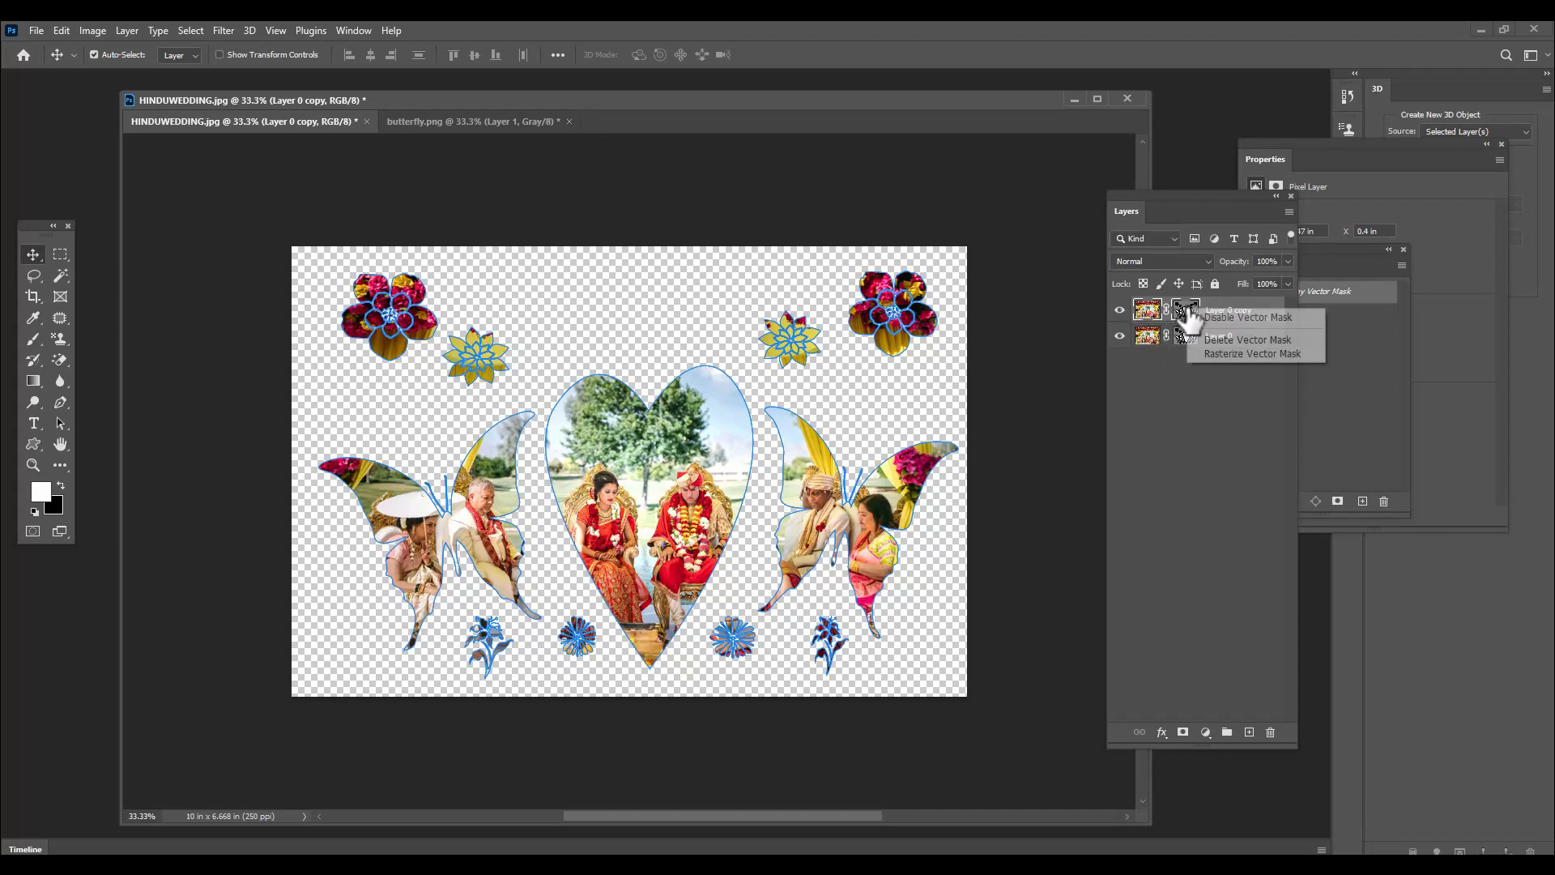
pyautogui.click(1268, 342)
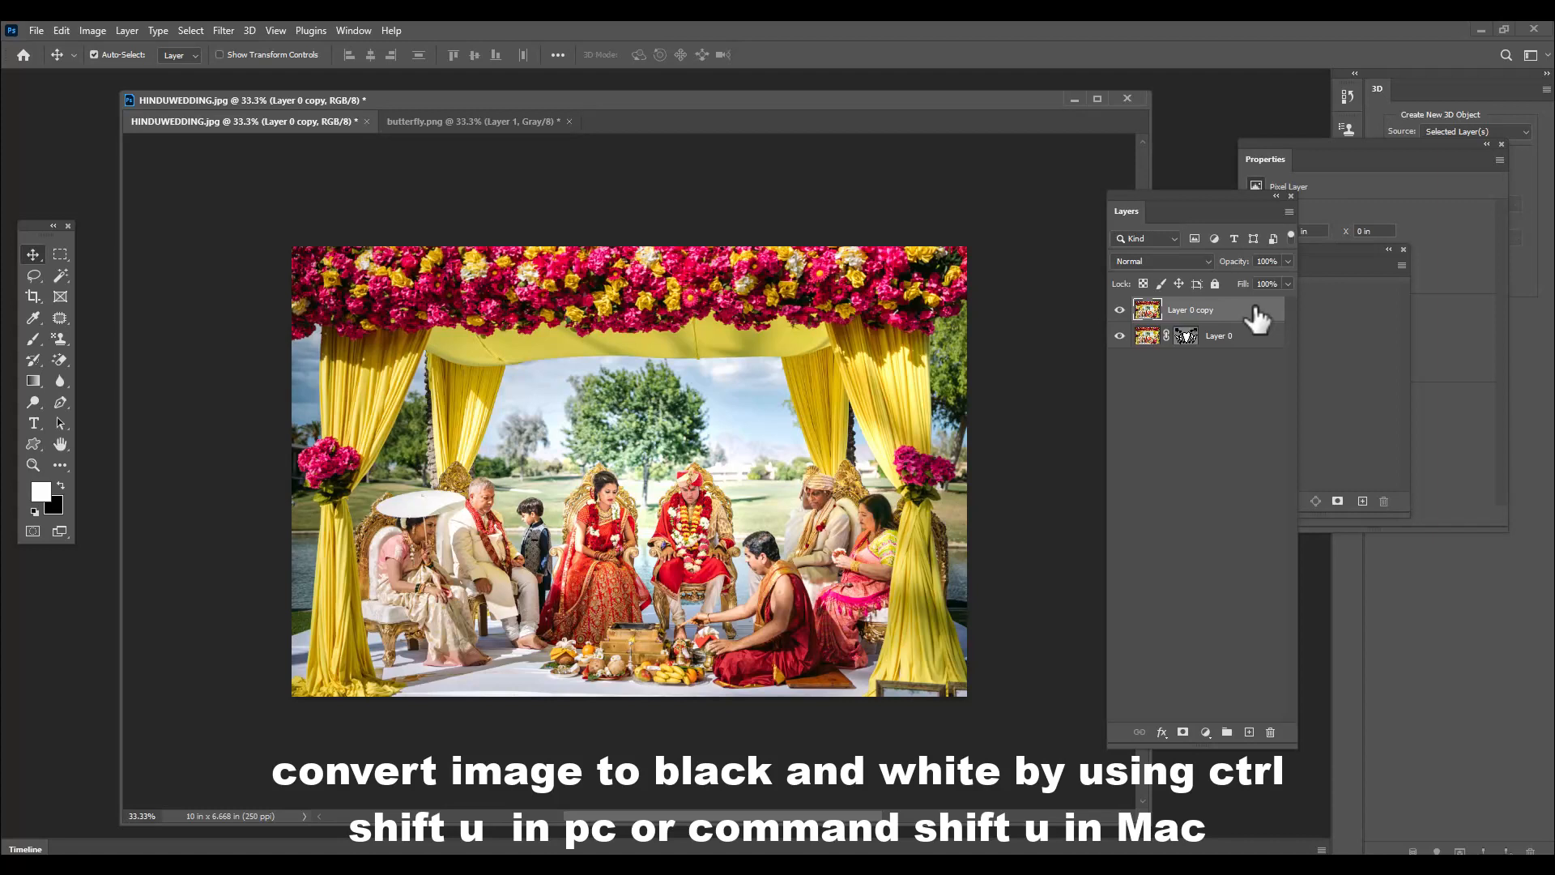
# Desaturate the unmasked Layer 0 copy to black and white and place it beneath Layer 0
pyautogui.hotkey('ctrl', 'shift', 'u')
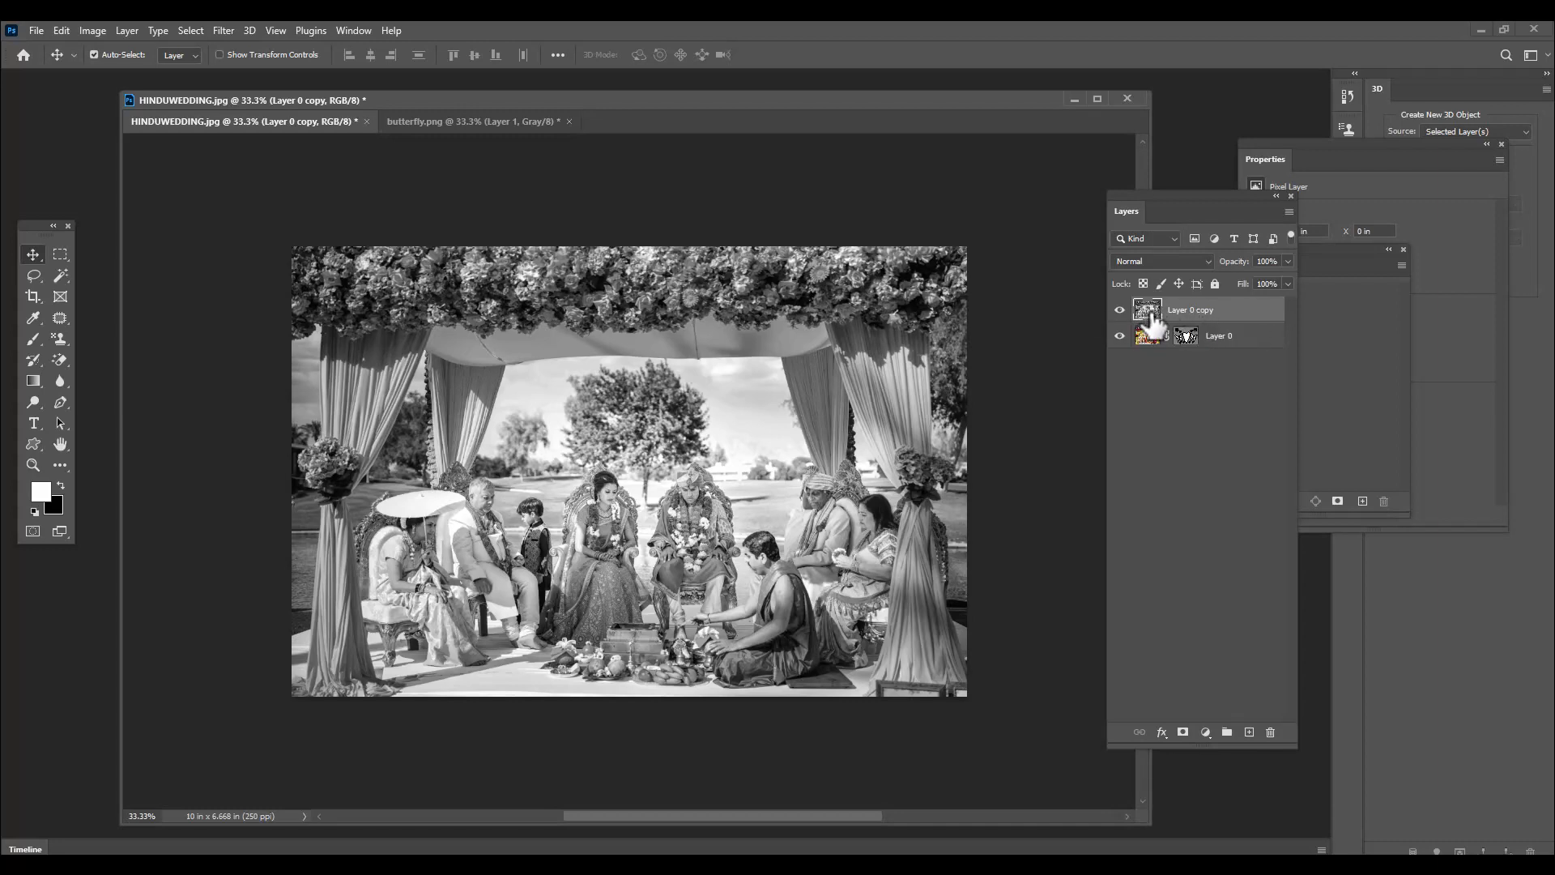
pyautogui.moveTo(1242, 314); pyautogui.dragTo(1223, 364)
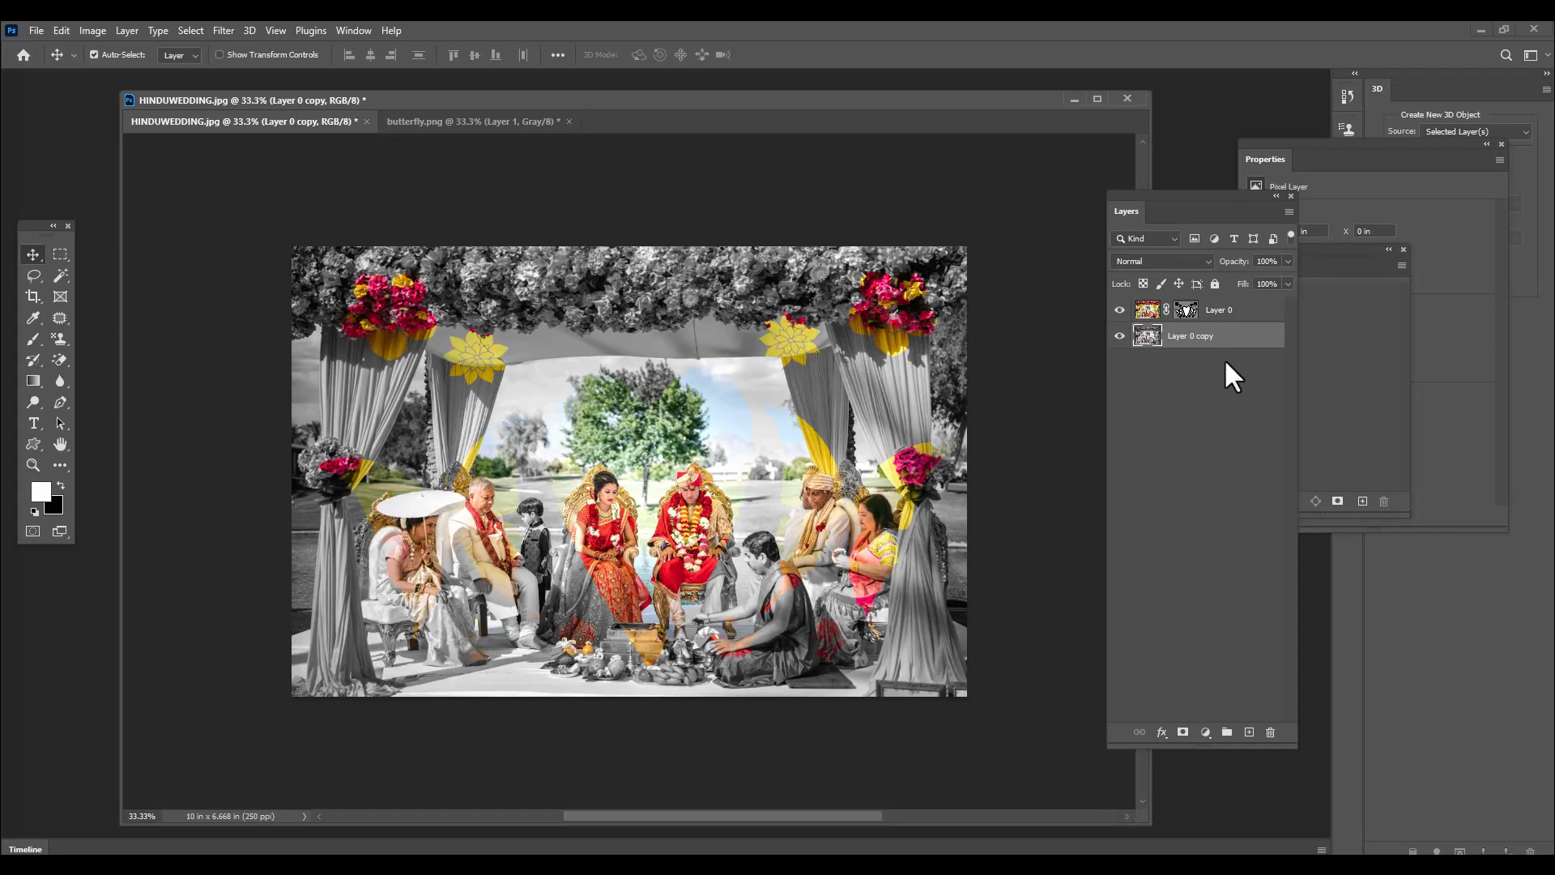
# Add a 2 px white outside stroke layer style to the masked Layer 0
pyautogui.click(1252, 311)
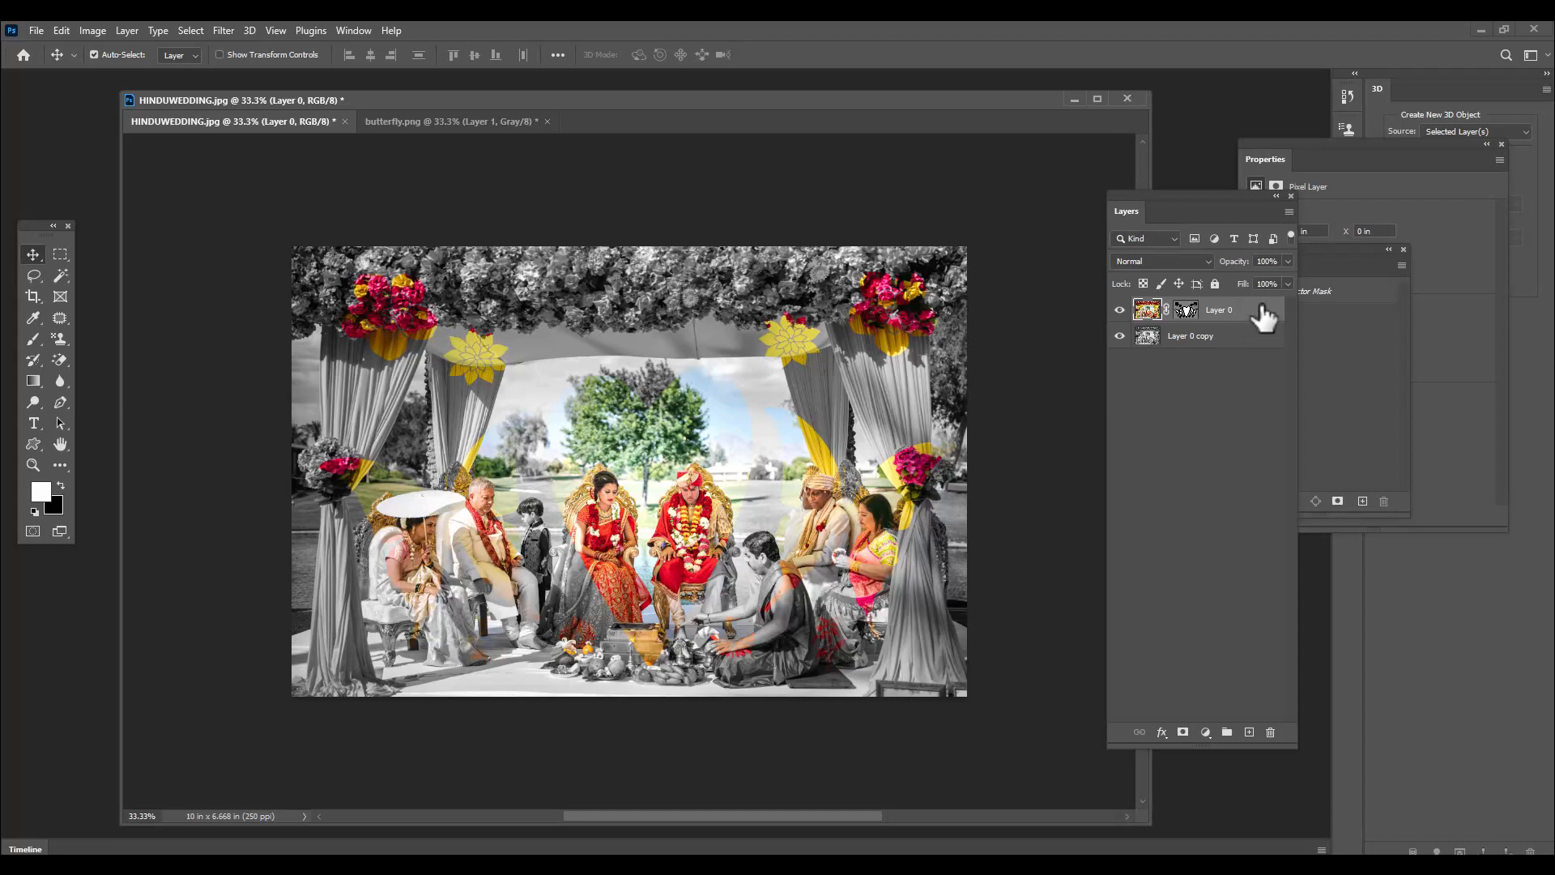
pyautogui.doubleClick(1262, 312)
pyautogui.moveTo(791, 252); pyautogui.dragTo(990, 86)
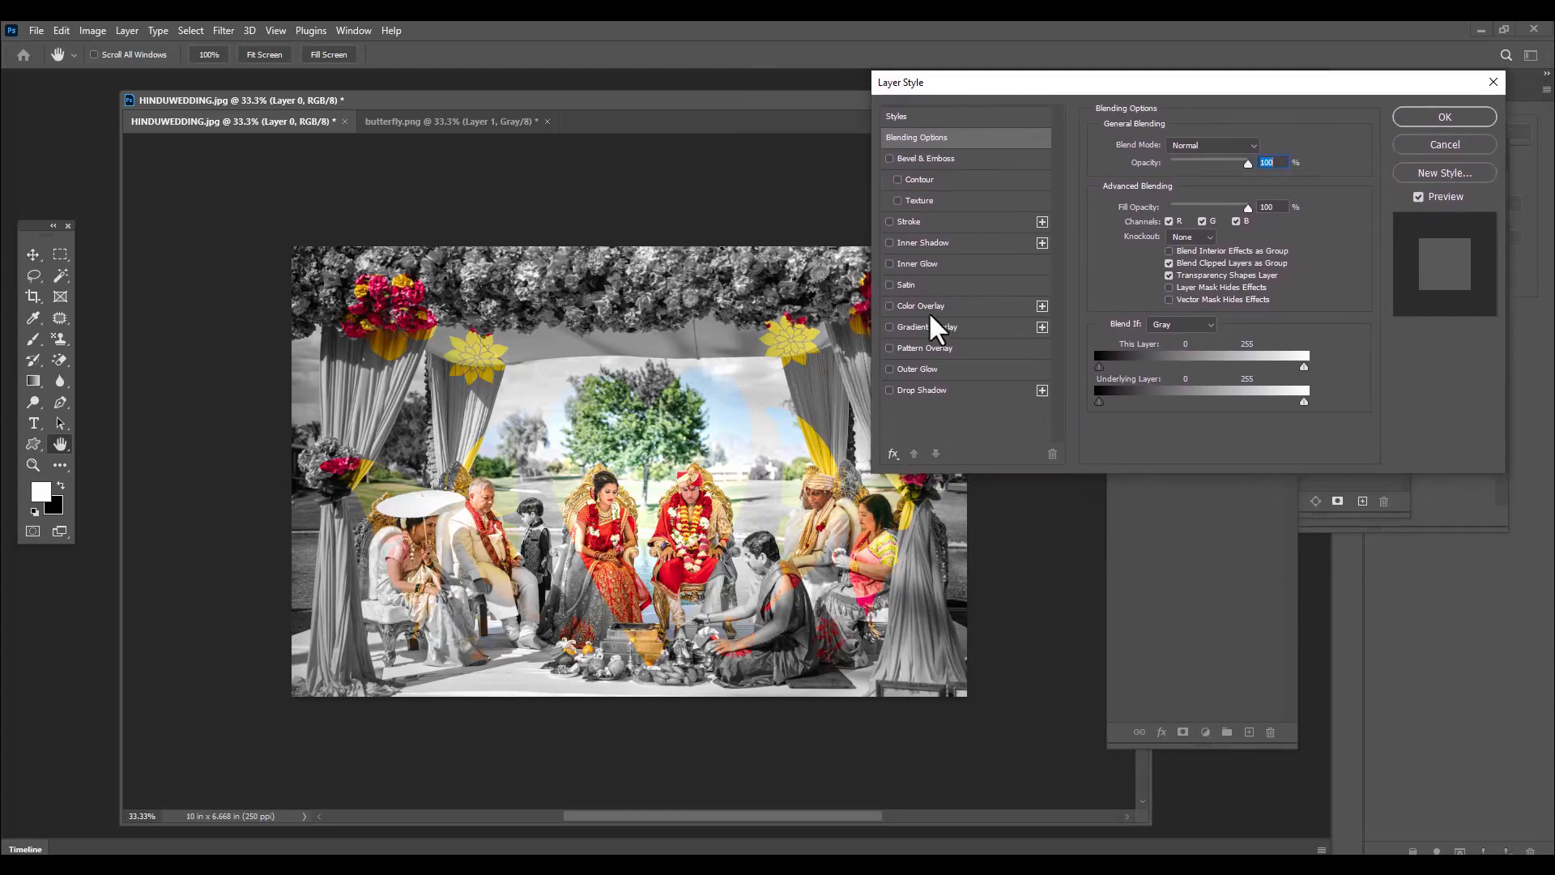
pyautogui.click(889, 221)
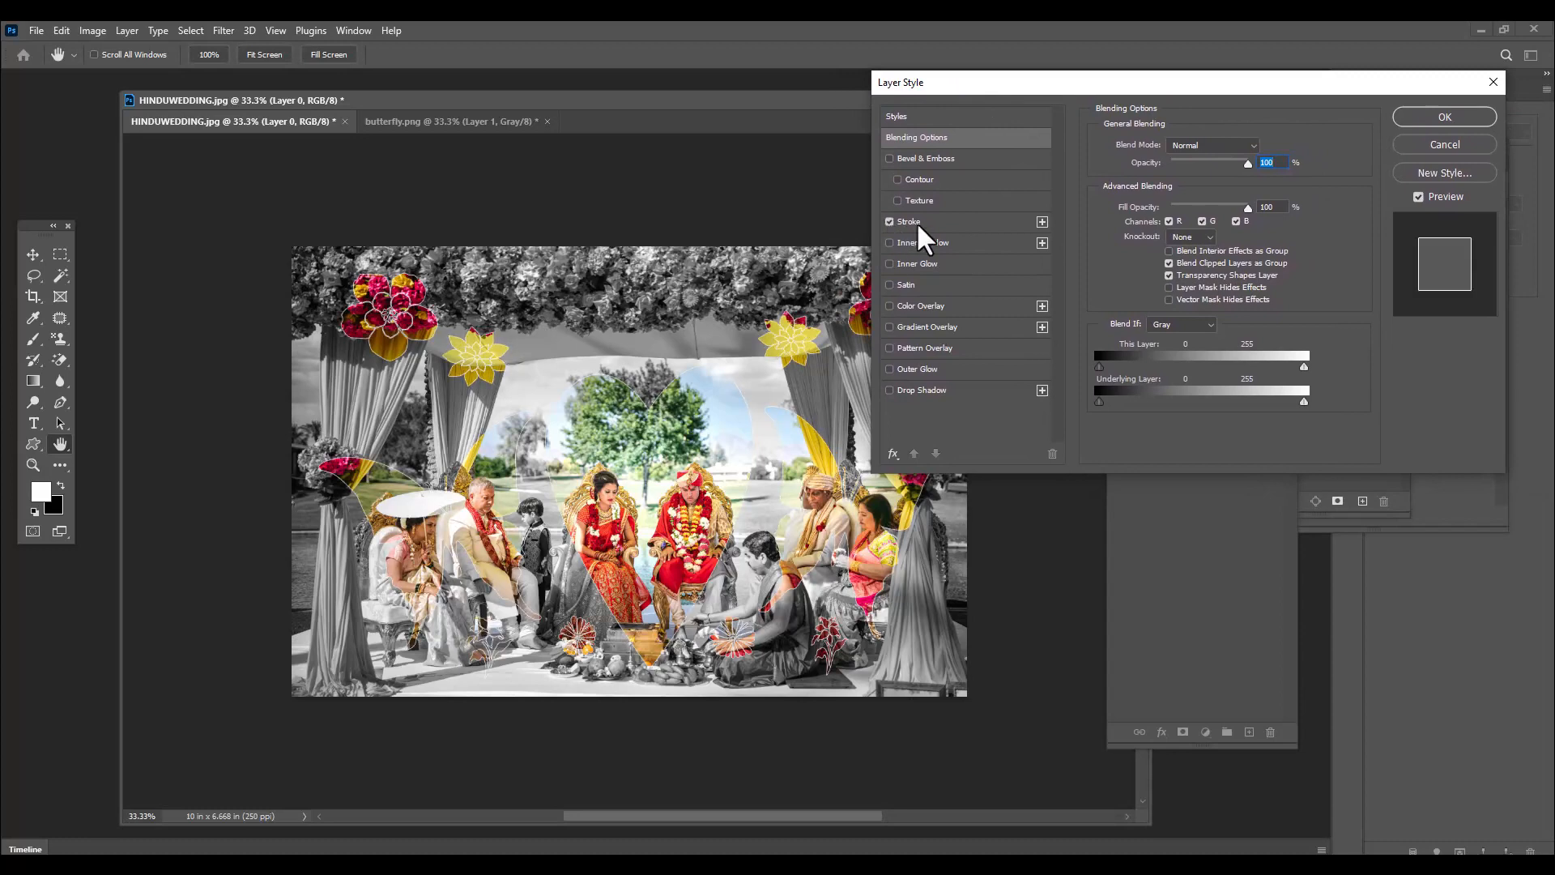
pyautogui.click(933, 222)
# Add a black drop shadow to Layer 0 with a 91° angle and slightly reduced size, and apply the layer style
pyautogui.click(890, 391)
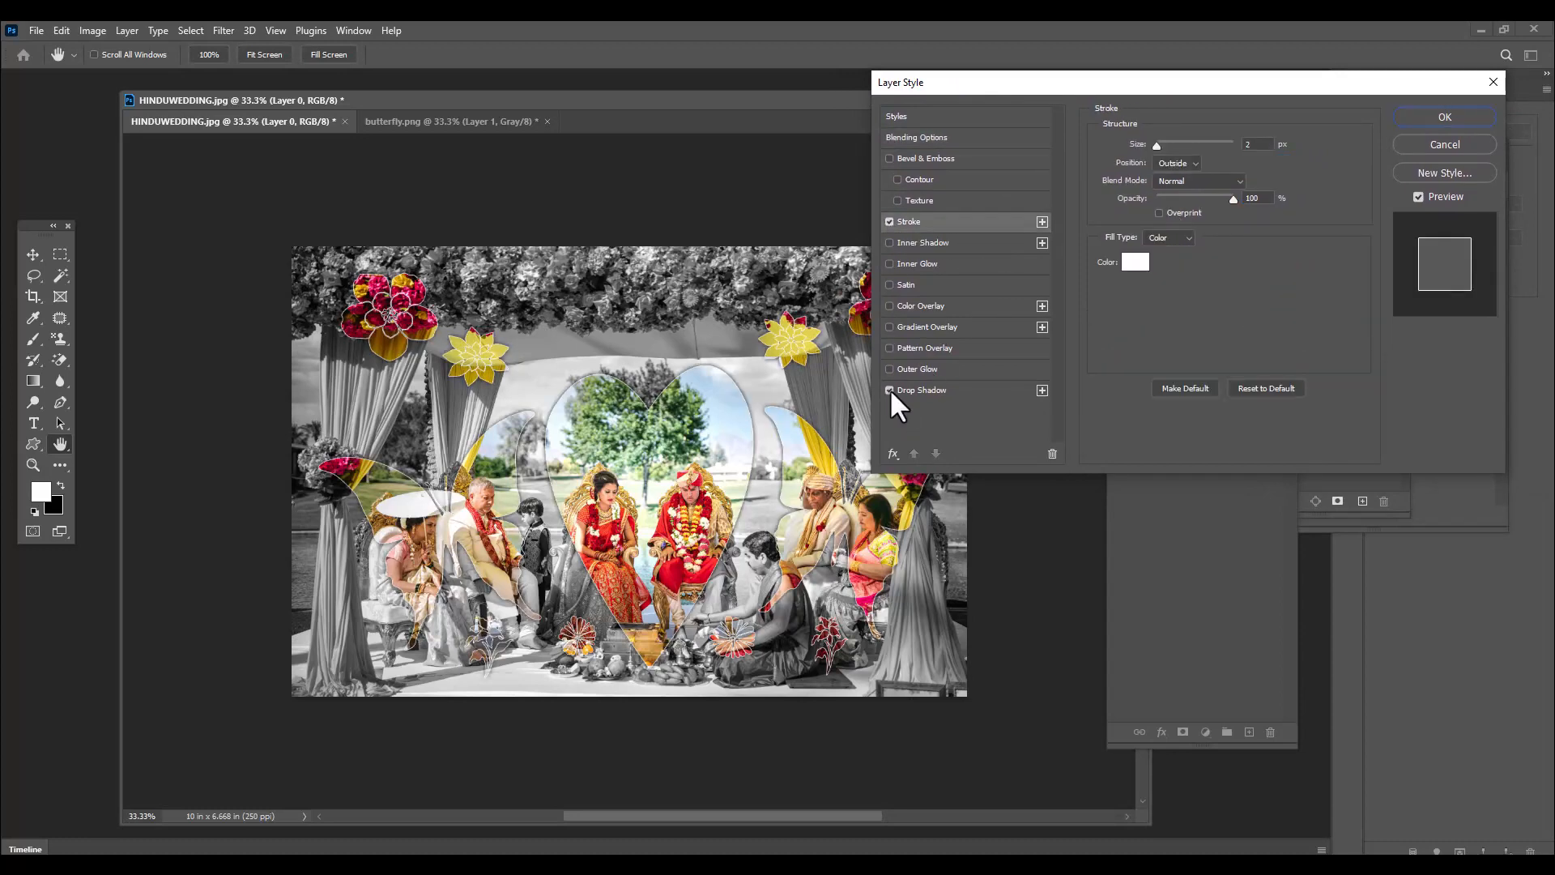
pyautogui.click(923, 390)
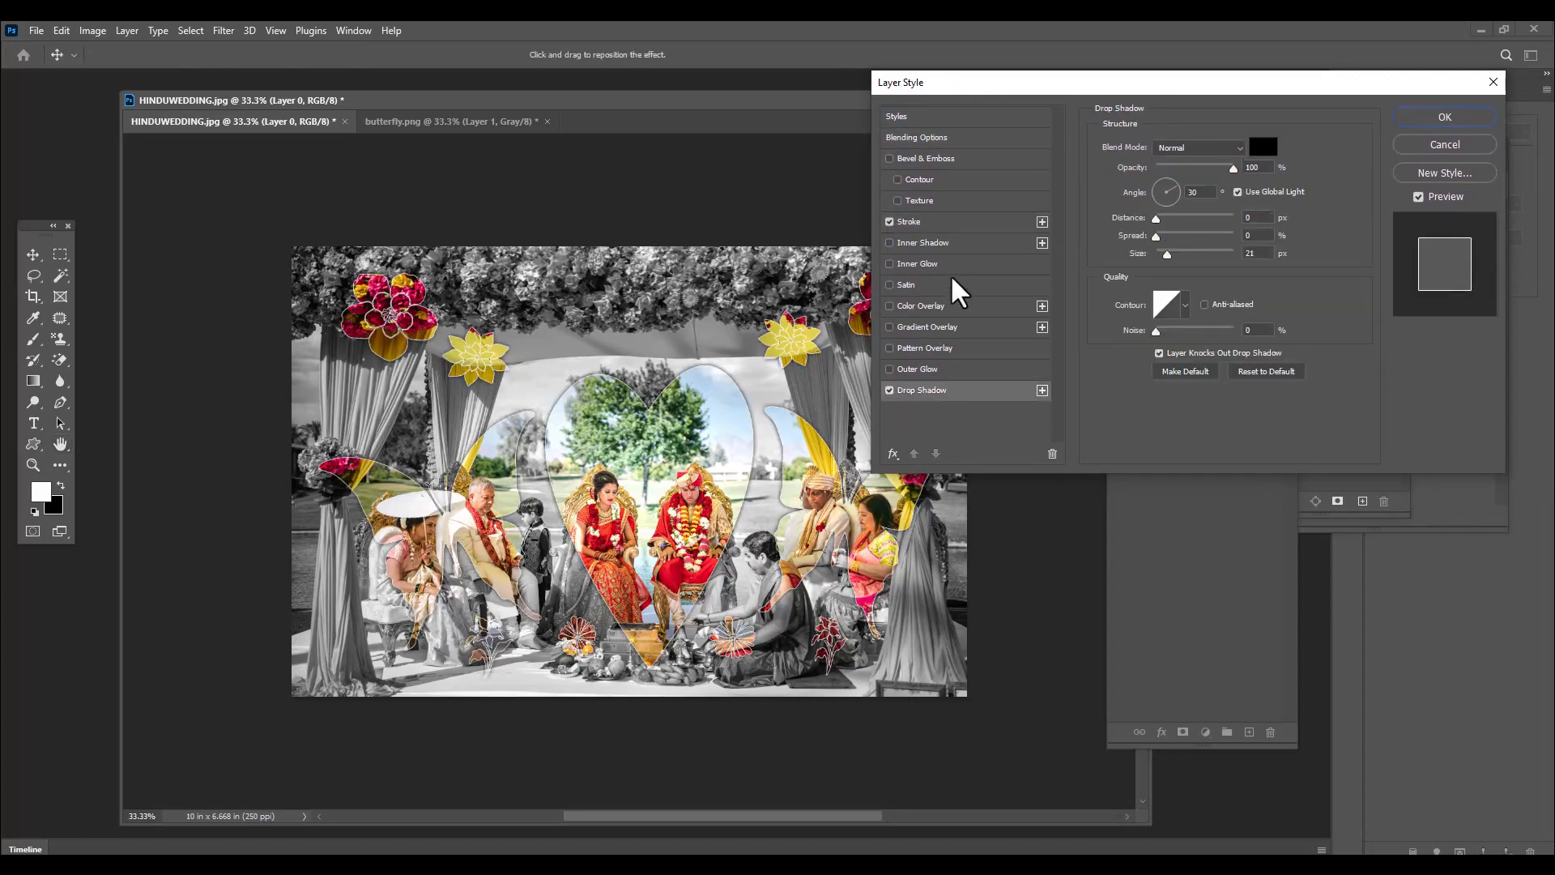
pyautogui.click(1166, 184)
pyautogui.click(1166, 184)
pyautogui.moveTo(1168, 255); pyautogui.dragTo(1167, 258)
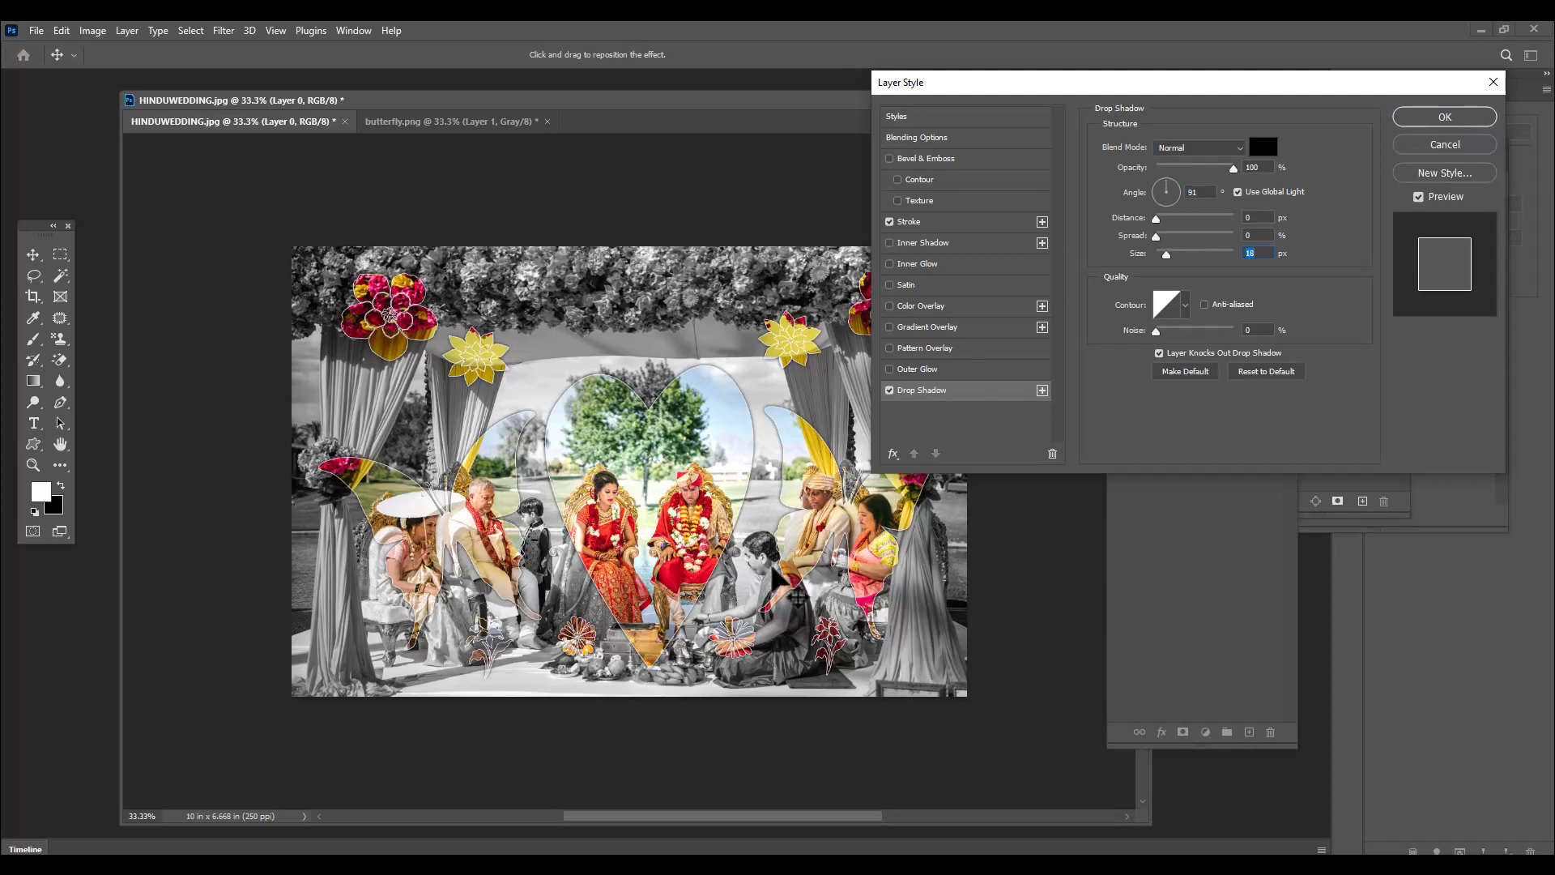
pyautogui.click(1448, 118)
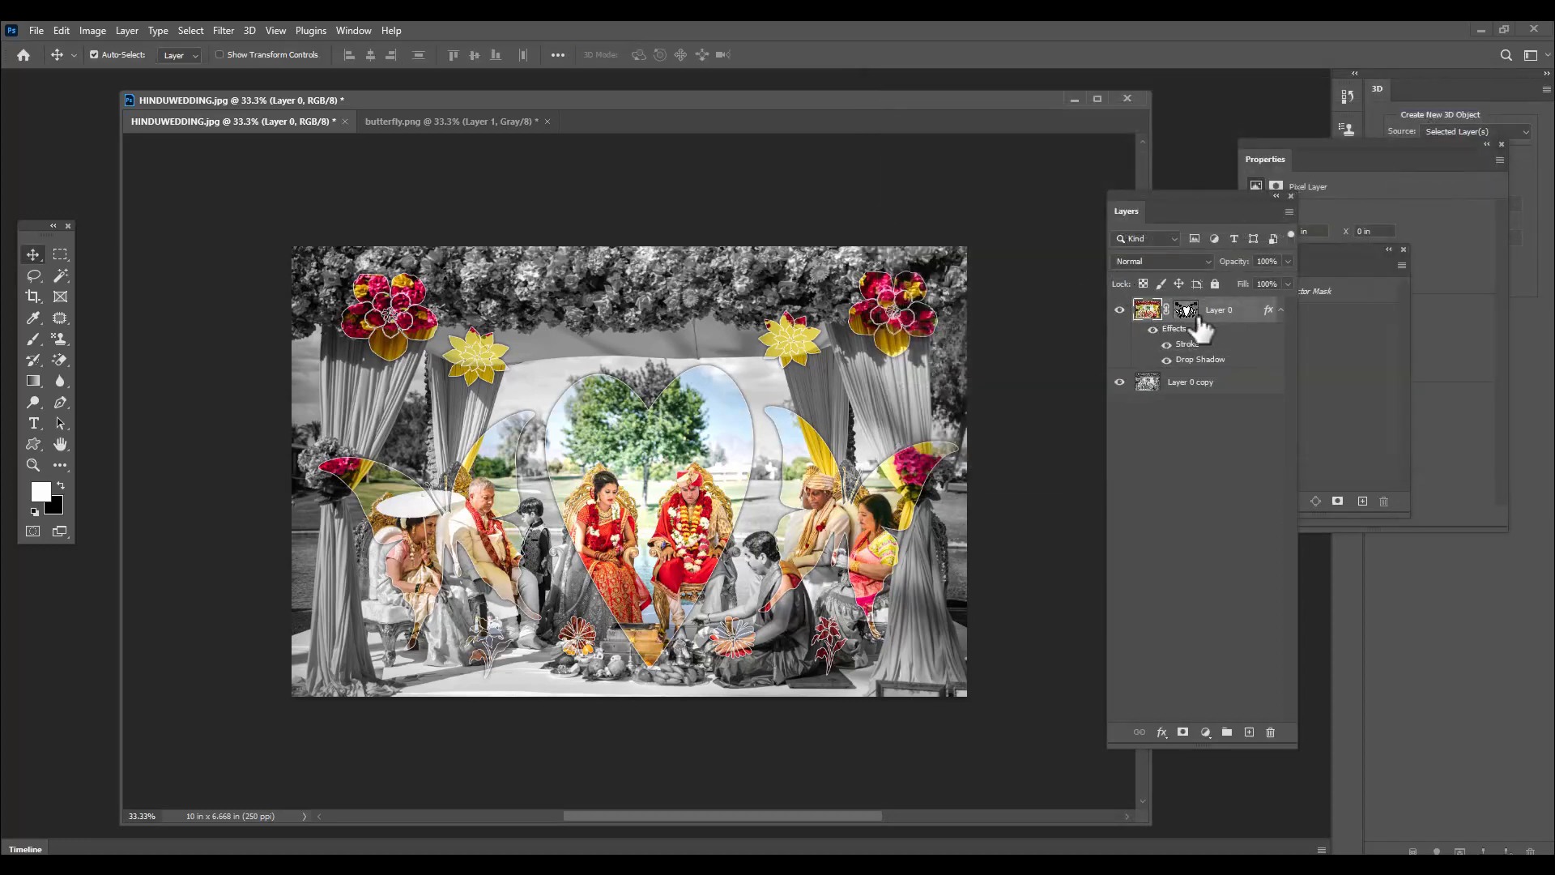
# Create a new layer beneath Layer 0 copy and fill it with the black background color
pyautogui.click(1218, 393)
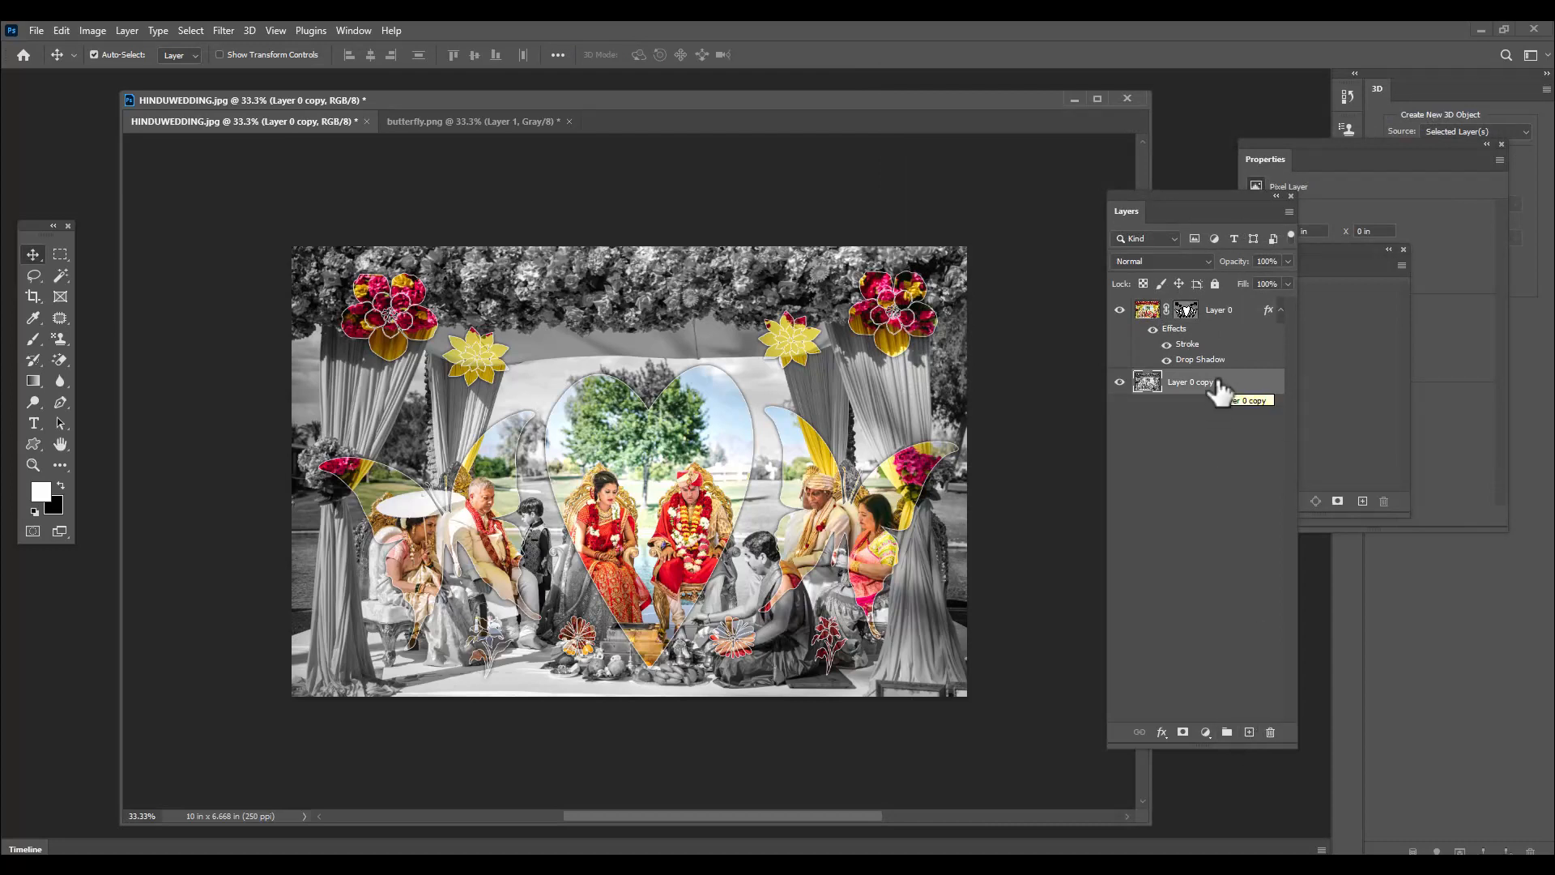
pyautogui.press('ctrl')
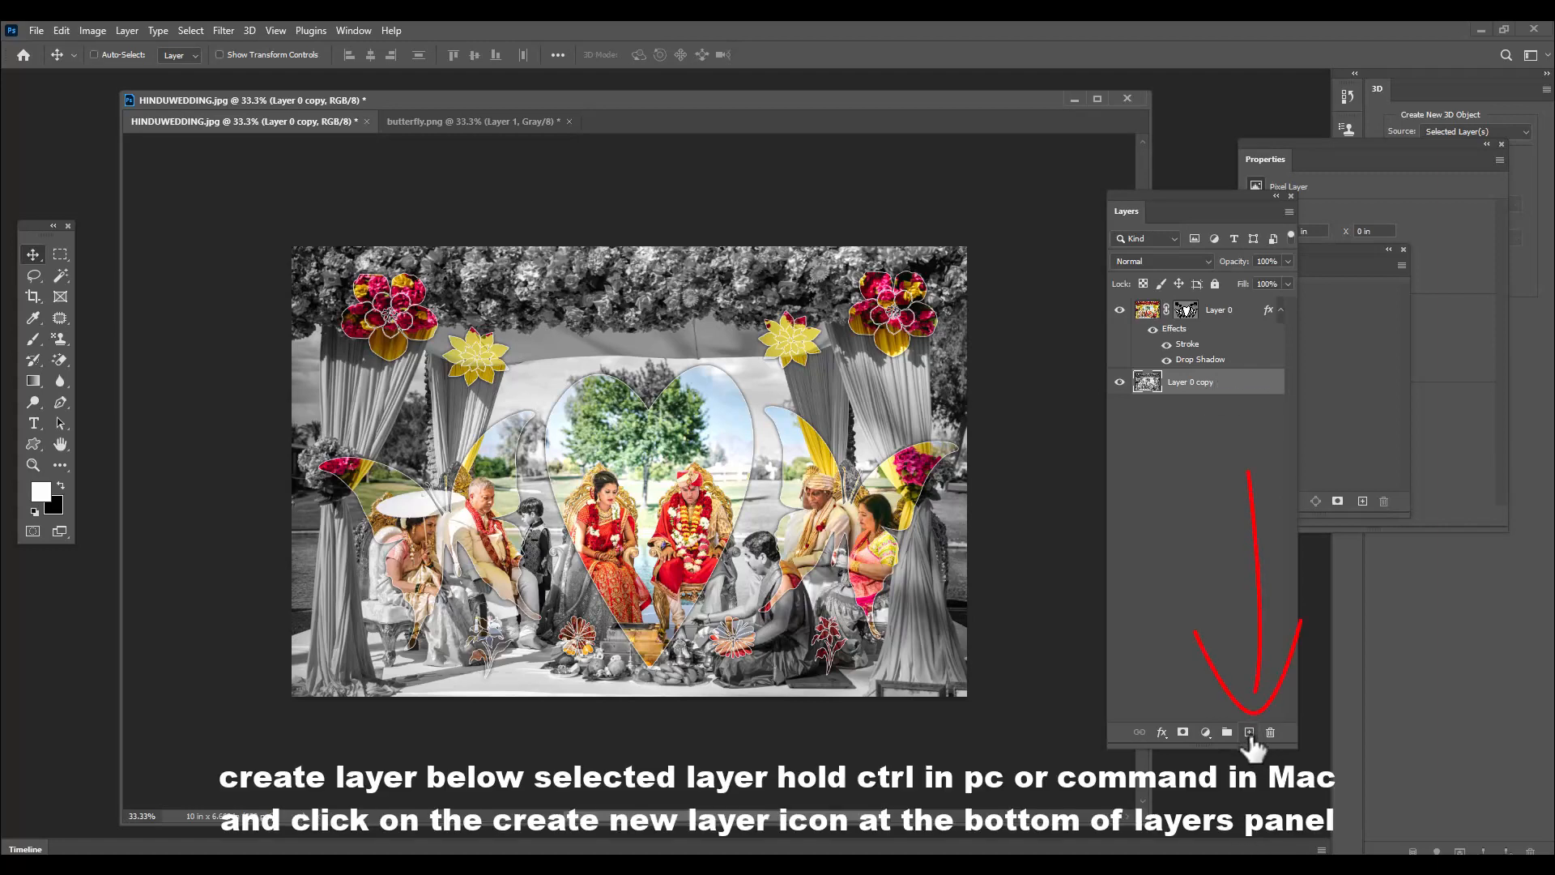
pyautogui.keyDown('ctrl'); pyautogui.click(1249, 731); pyautogui.keyUp('ctrl')
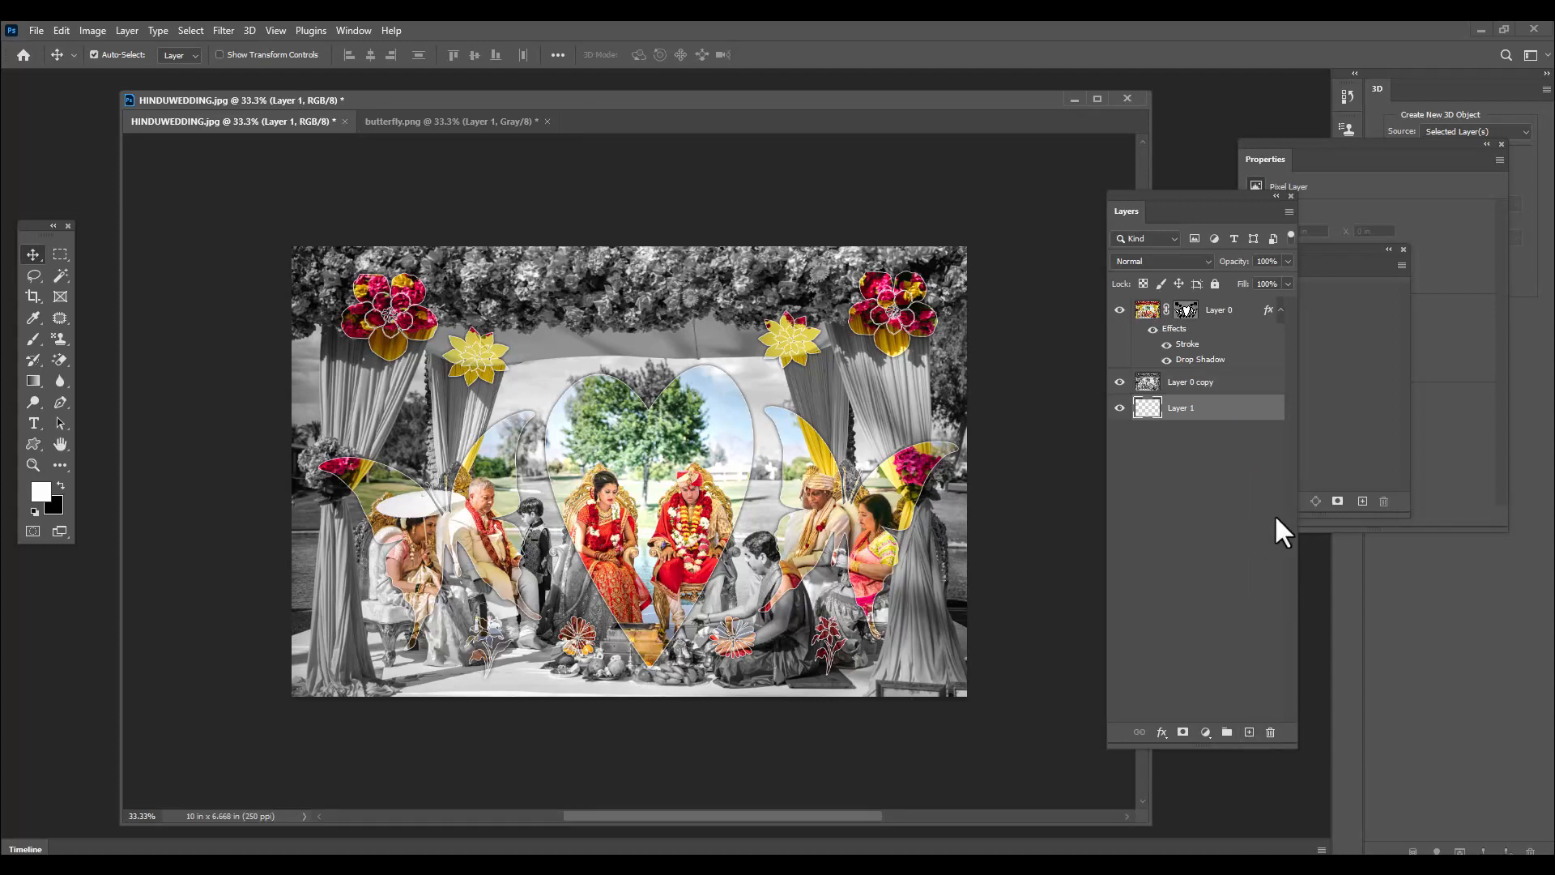
pyautogui.hotkey('ctrl', 'BackSpace')
# Lower the opacity of the black-and-white Layer 0 copy to 48%
pyautogui.click(1197, 381)
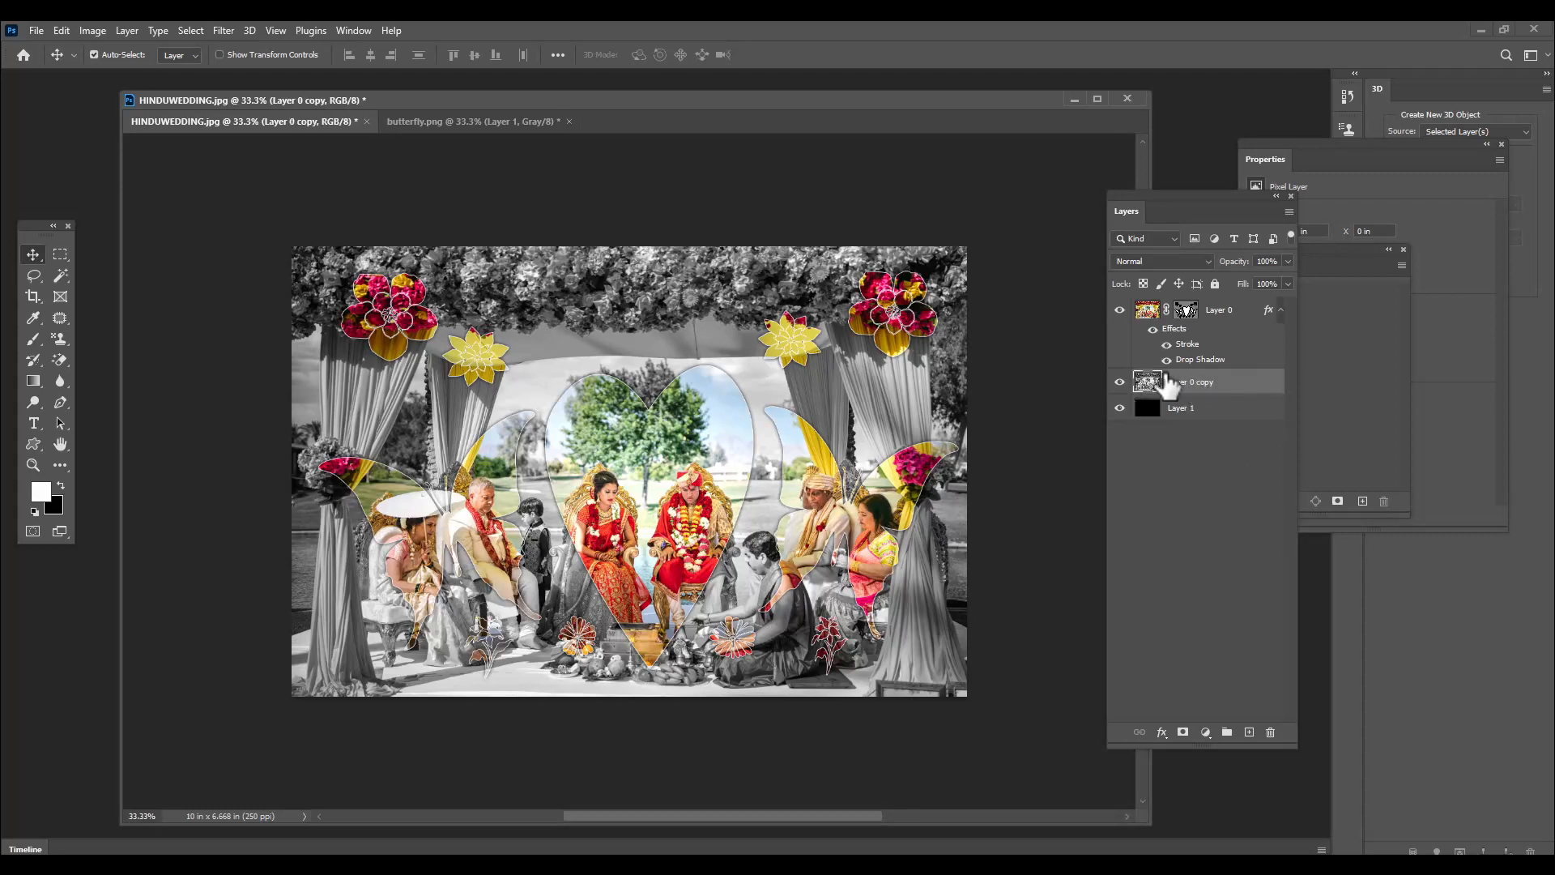
pyautogui.click(1287, 260)
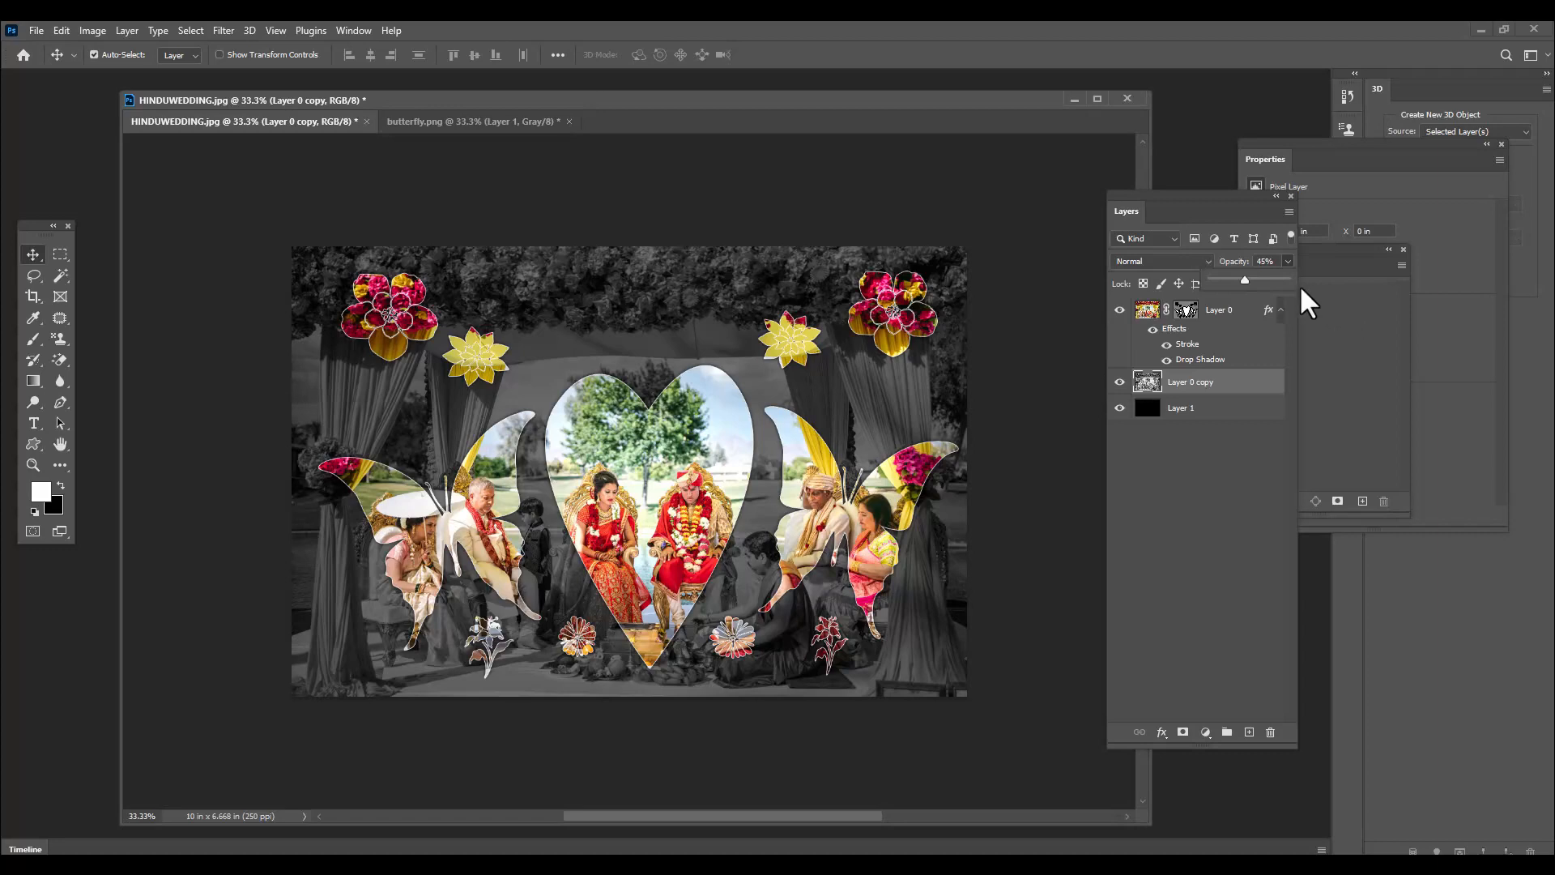
pyautogui.moveTo(1245, 279); pyautogui.dragTo(1247, 280)
pyautogui.click(1268, 383)
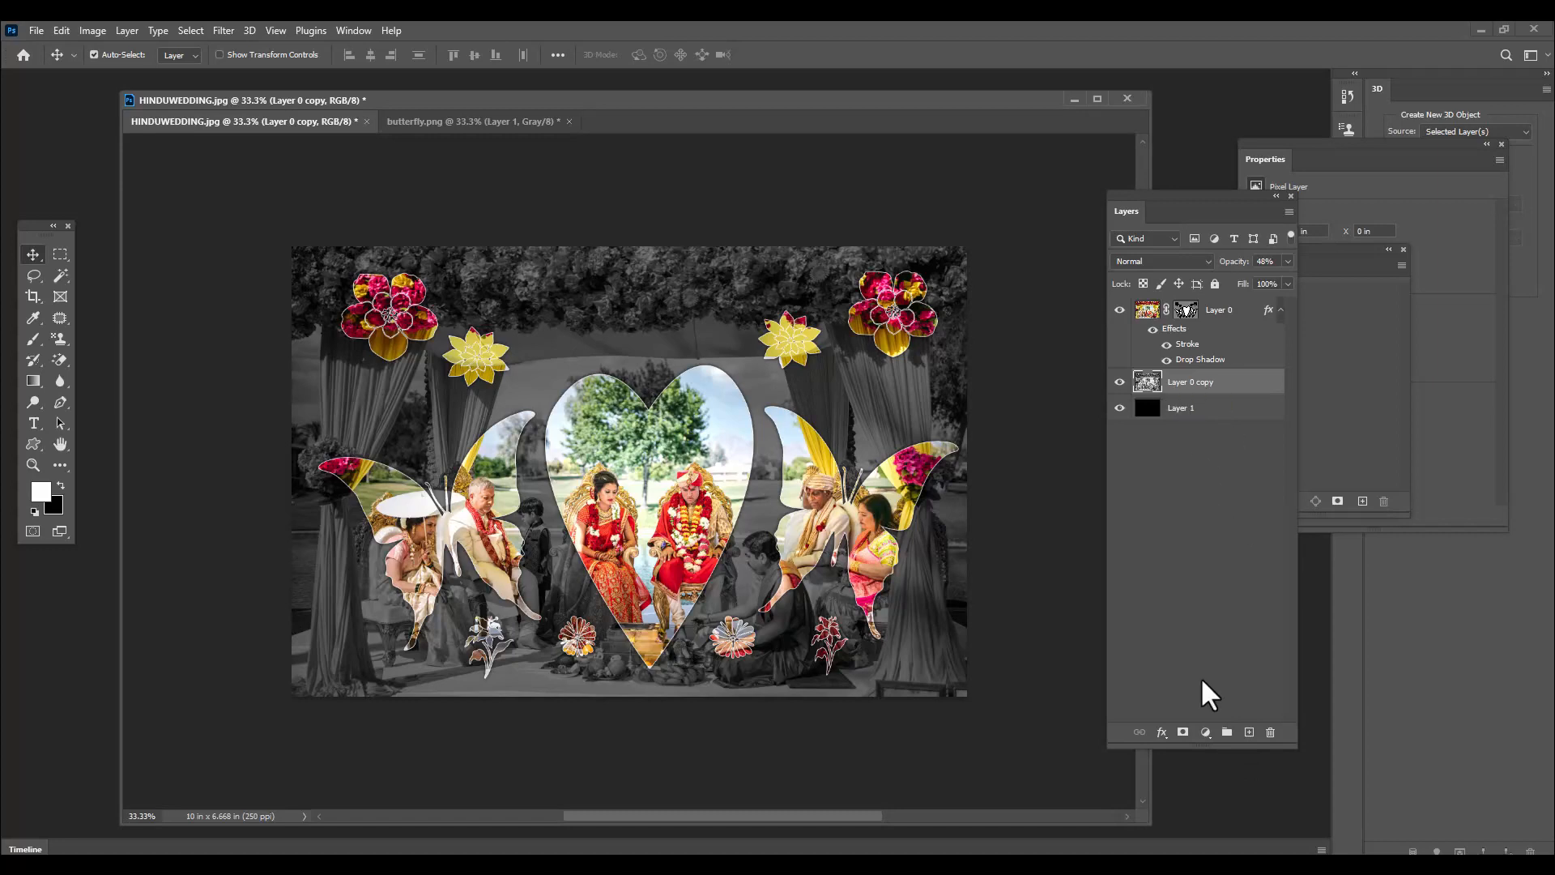
# Add a gradient fill layer above Layer 0 copy and set the gradient's starting color stop to bright red
pyautogui.click(1205, 732)
pyautogui.click(1260, 458)
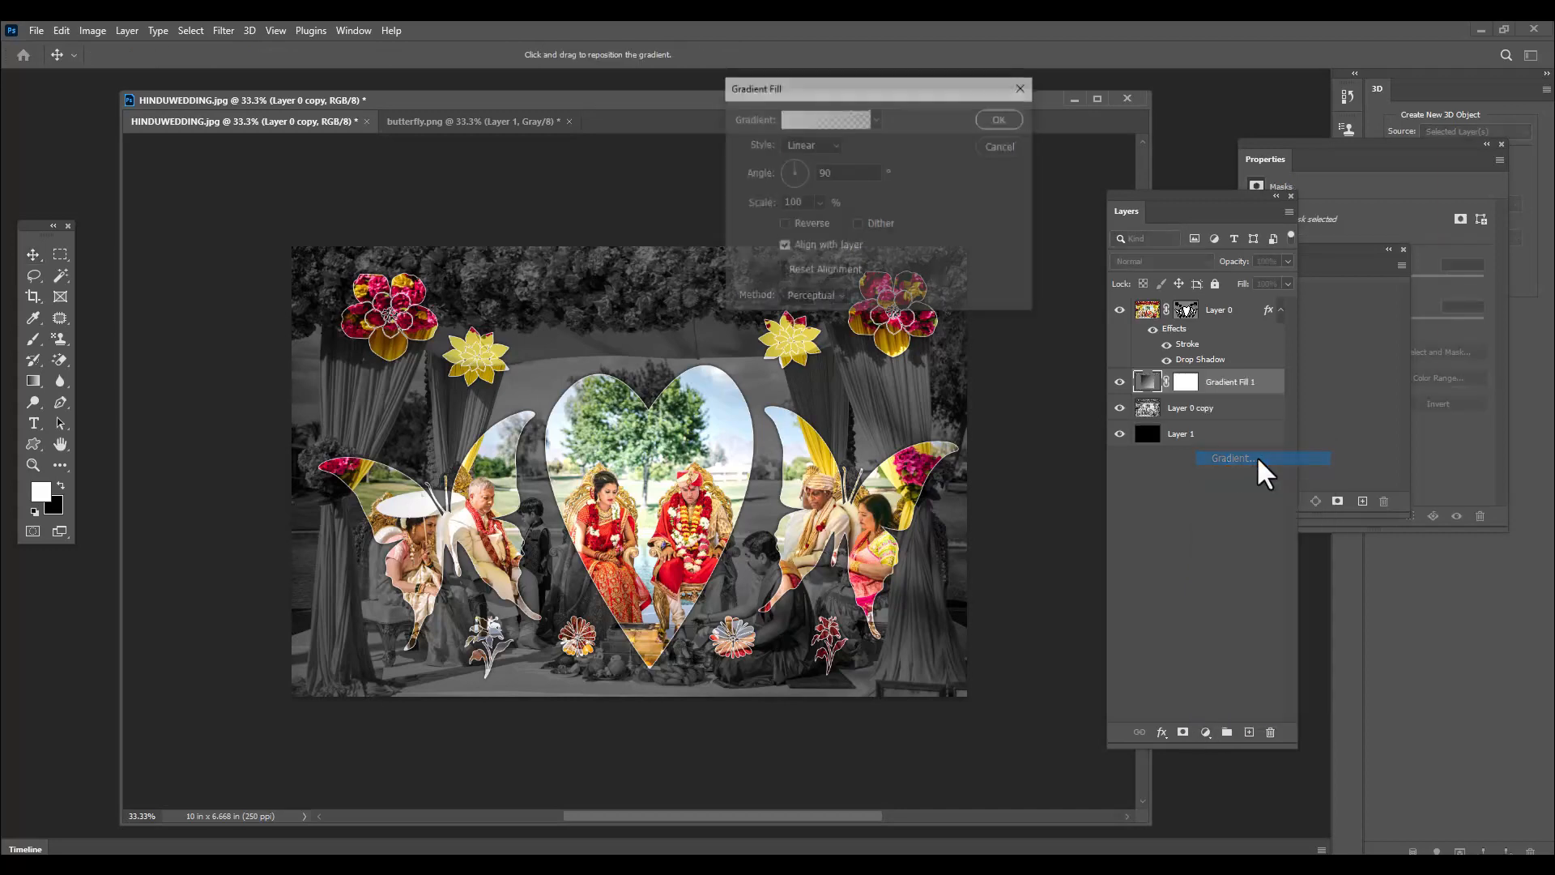
pyautogui.click(789, 117)
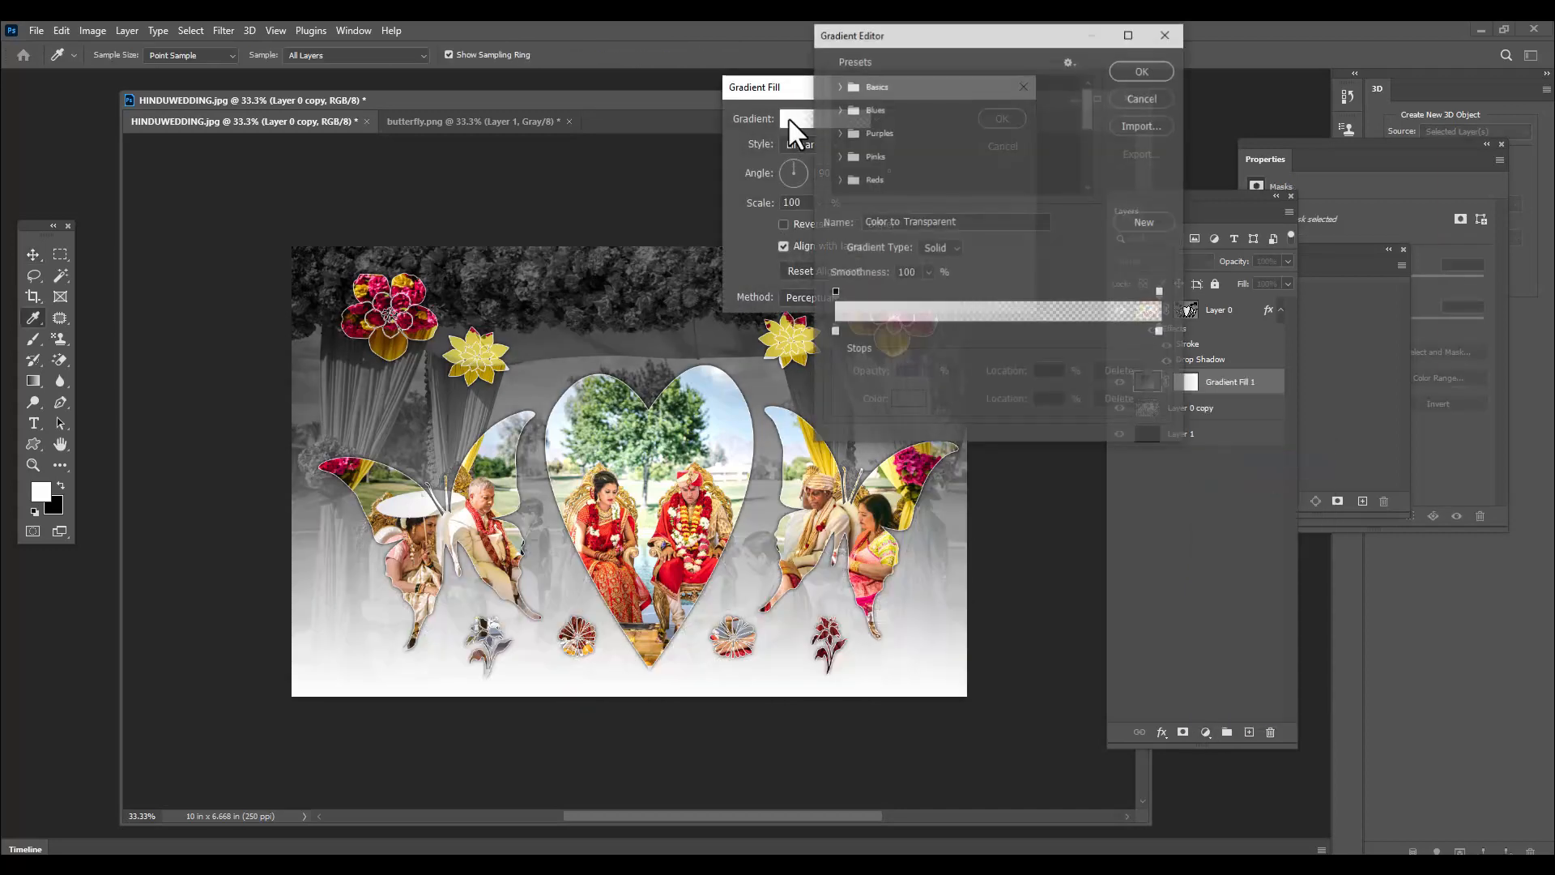
pyautogui.doubleClick(832, 333)
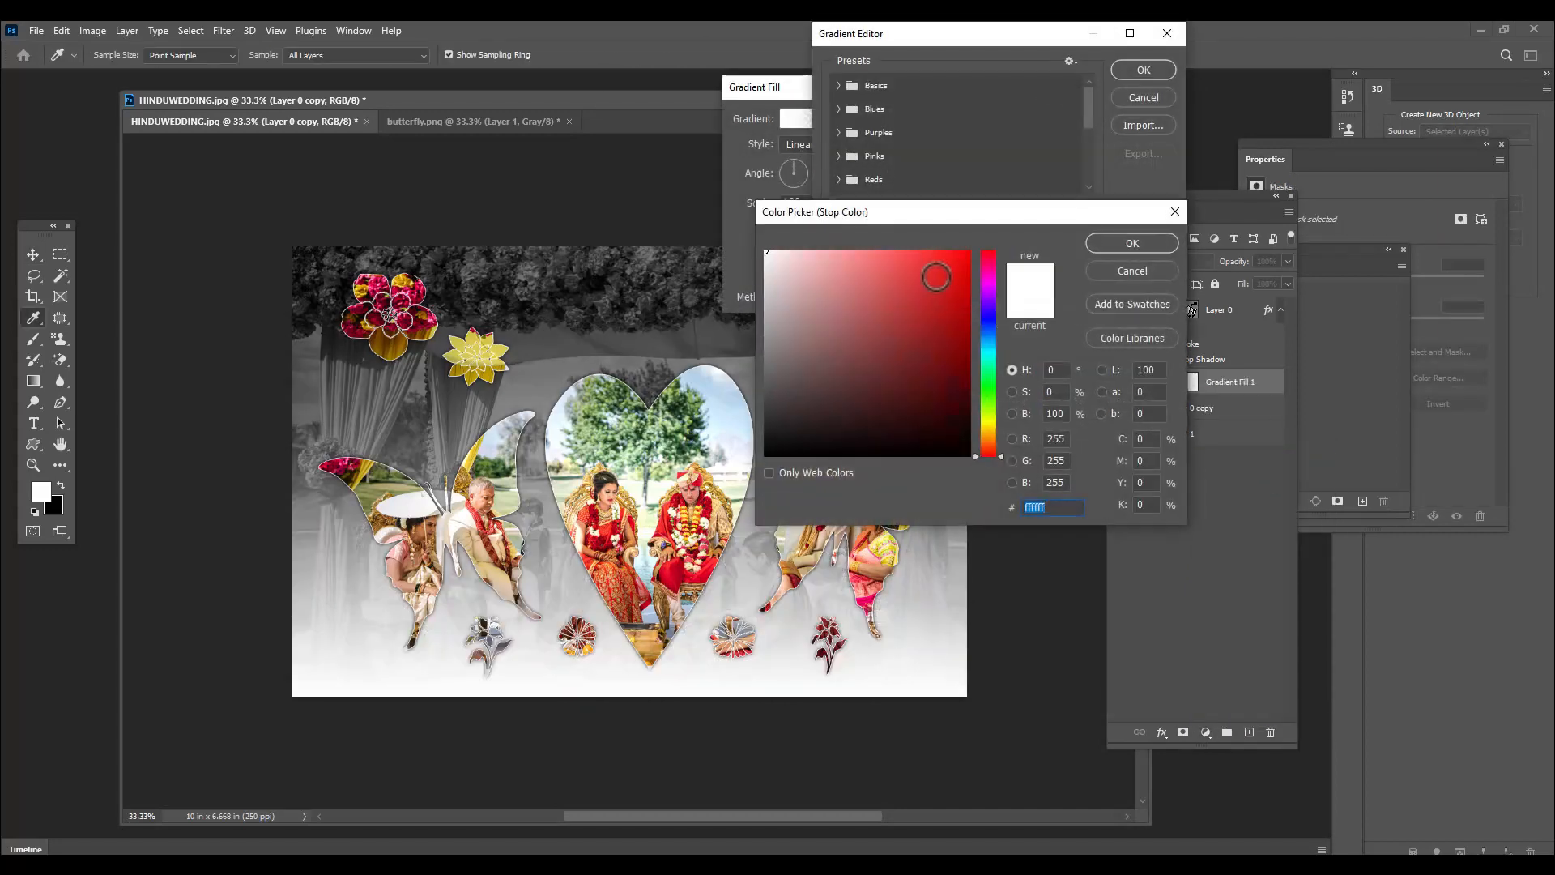
pyautogui.click(961, 255)
pyautogui.click(1132, 243)
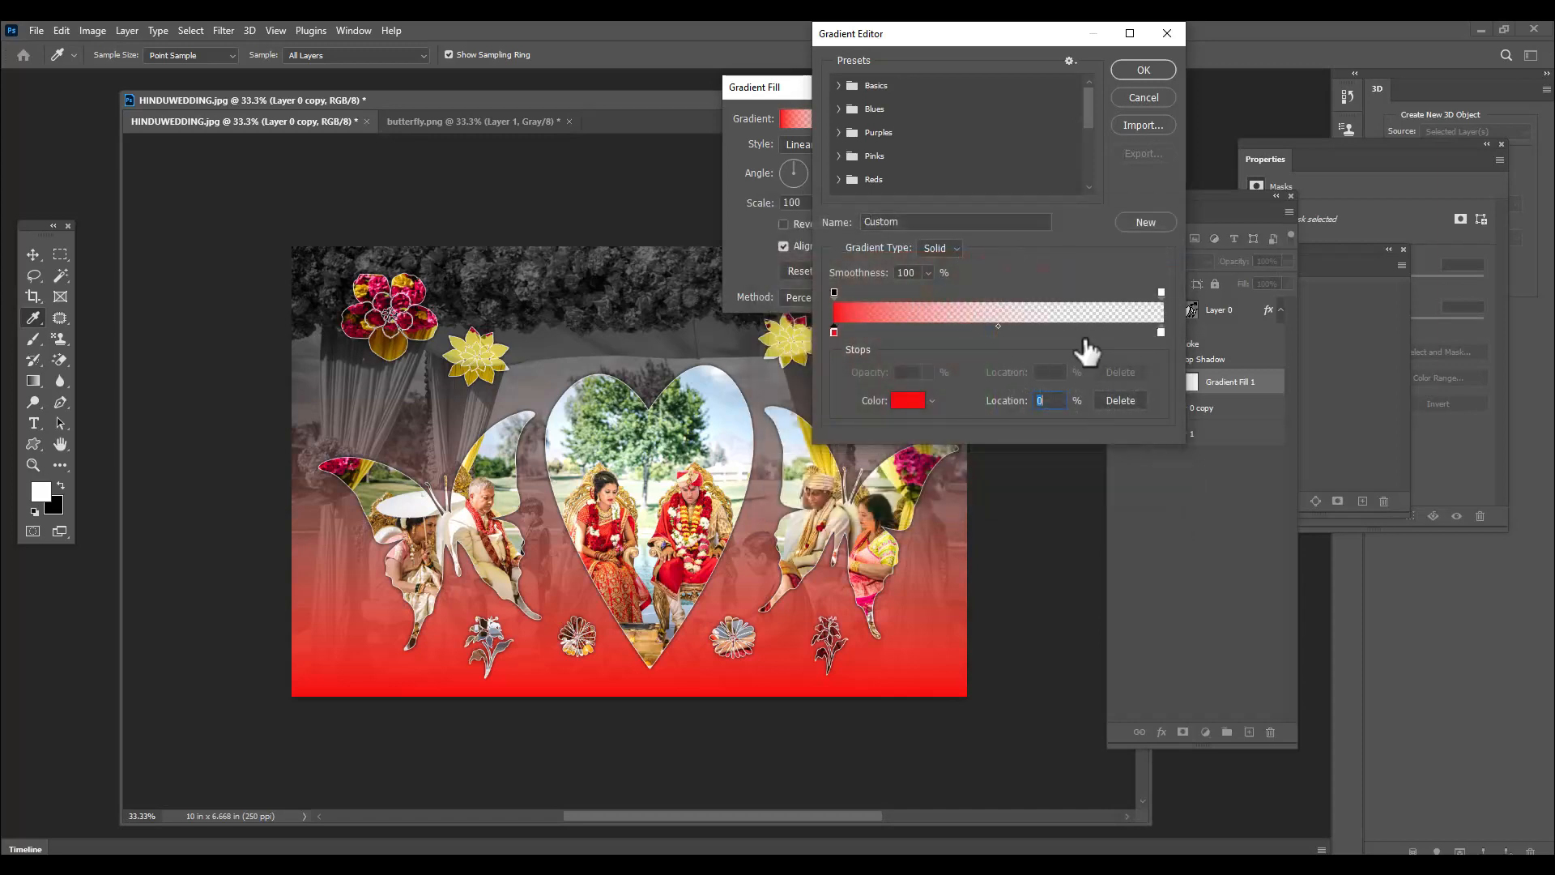
# Set the gradient's end color stop to orange-yellow ffba00
pyautogui.doubleClick(1160, 332)
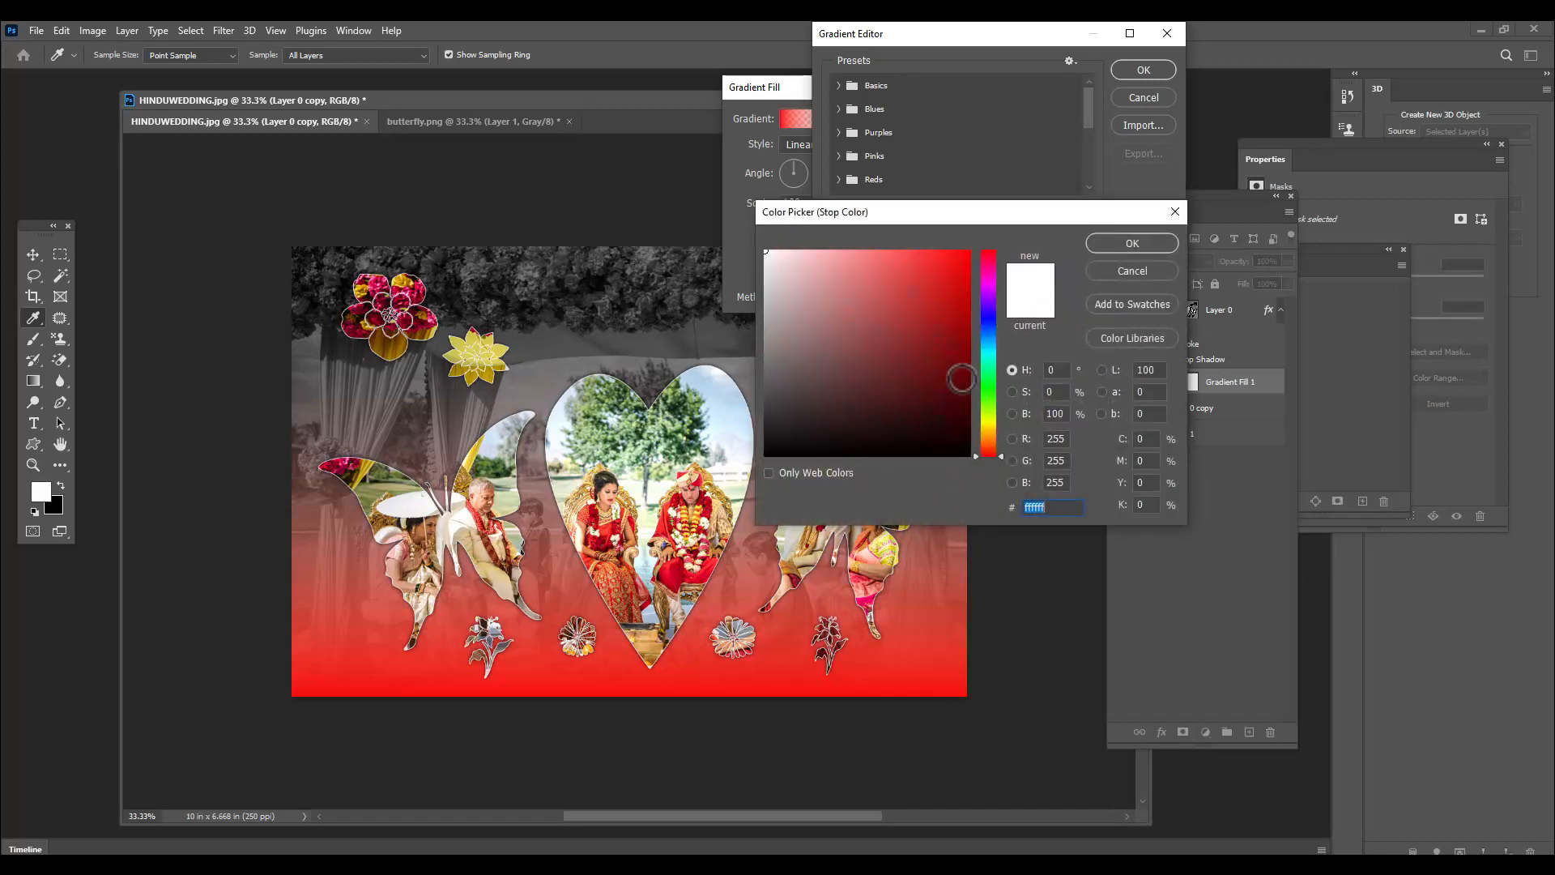
pyautogui.click(988, 424)
pyautogui.moveTo(956, 332); pyautogui.dragTo(972, 249)
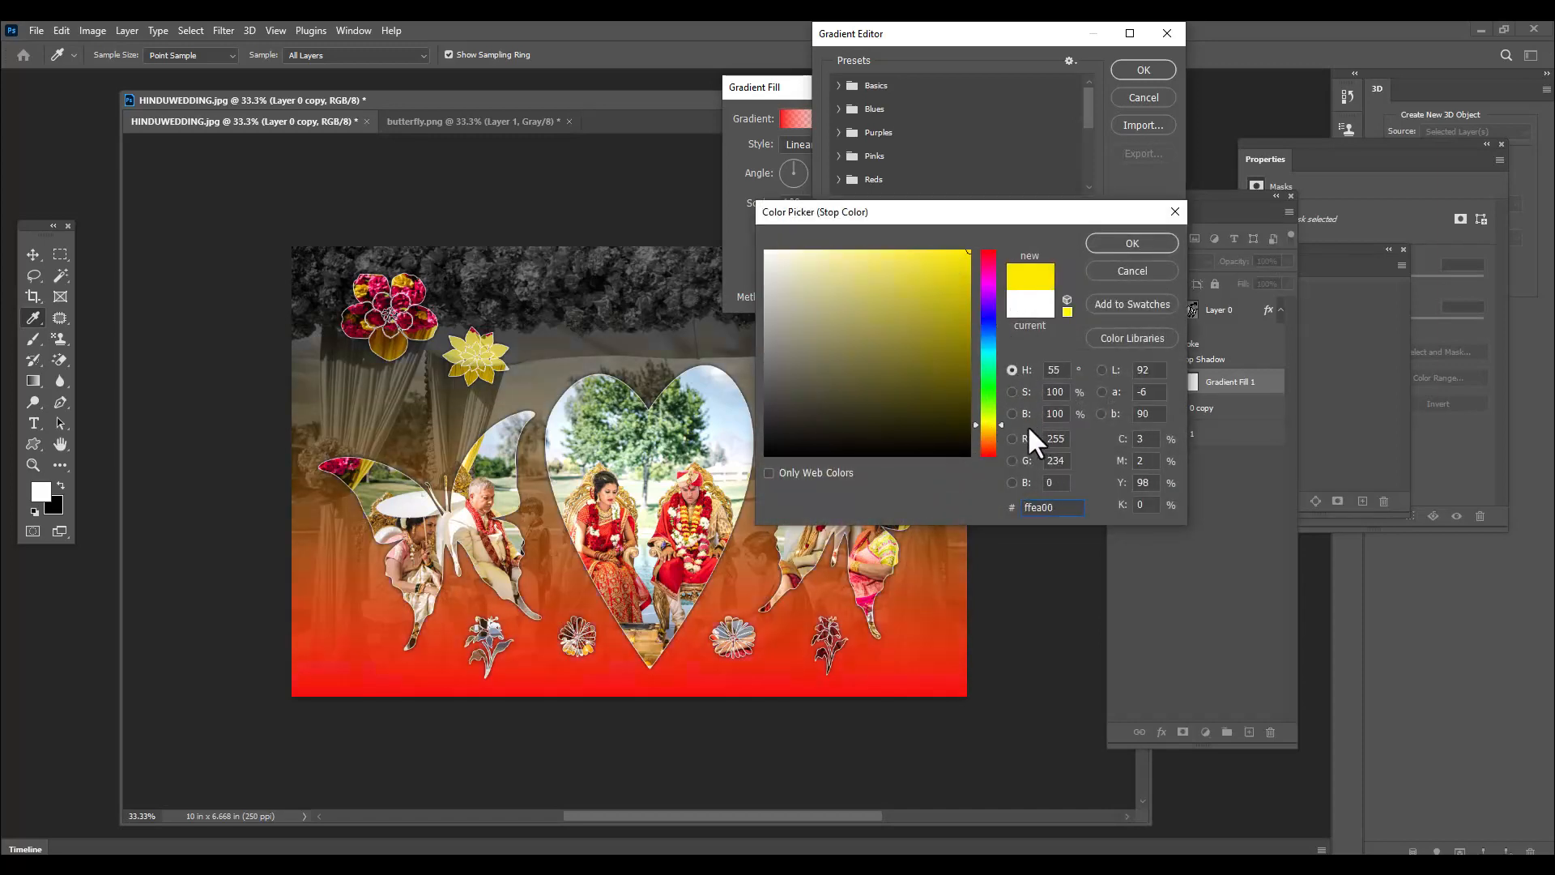
pyautogui.click(994, 430)
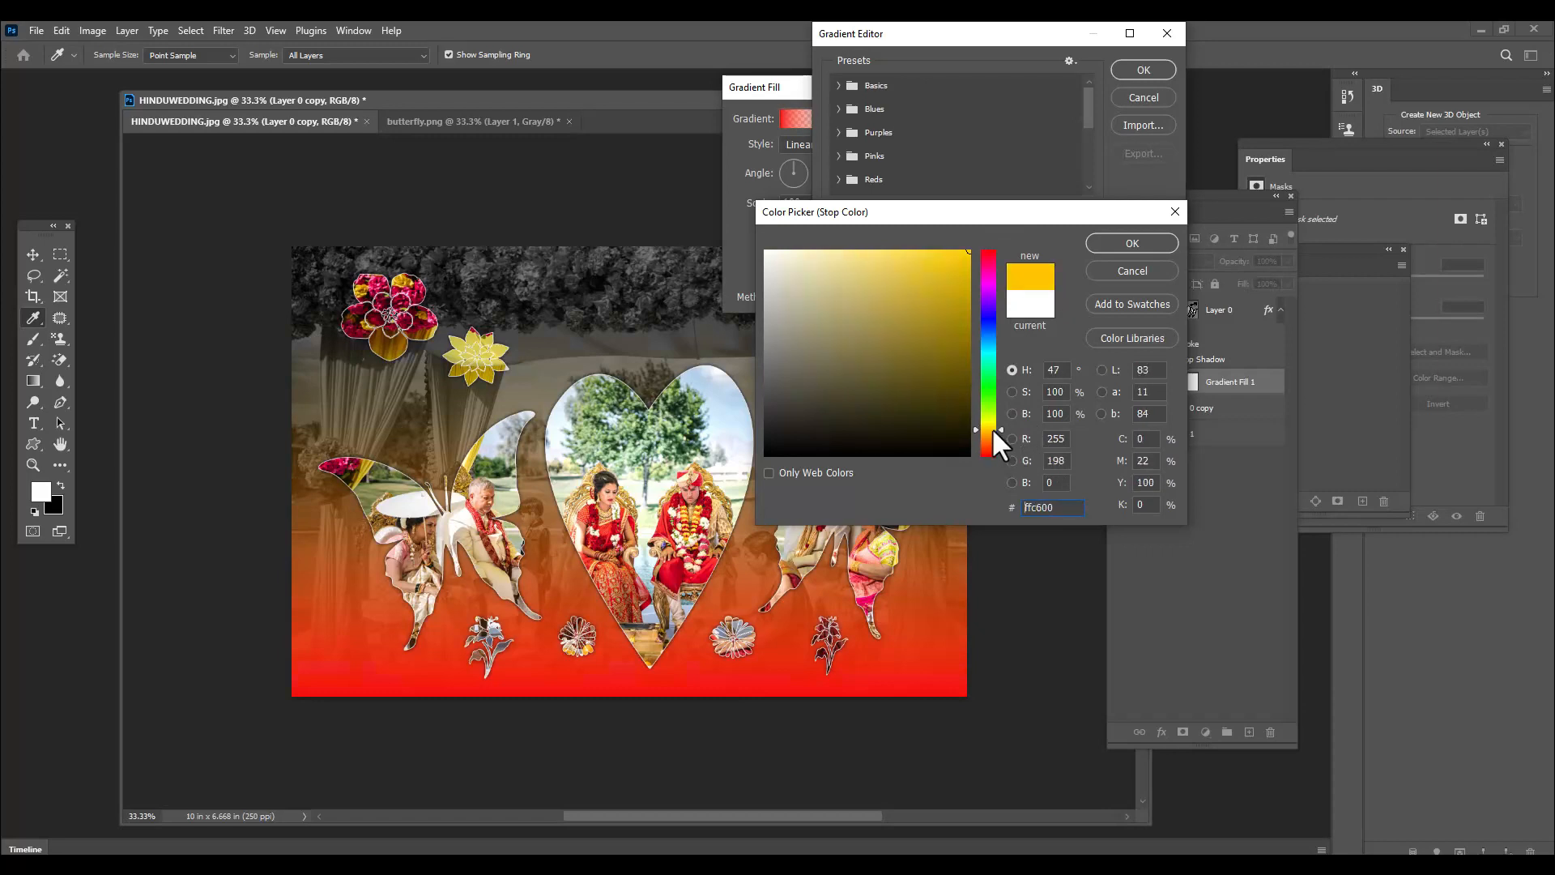
pyautogui.click(1131, 243)
# Raise the gradient's end opacity stop to 100% and apply the linear 90° gradient fill
pyautogui.click(1159, 292)
pyautogui.click(928, 372)
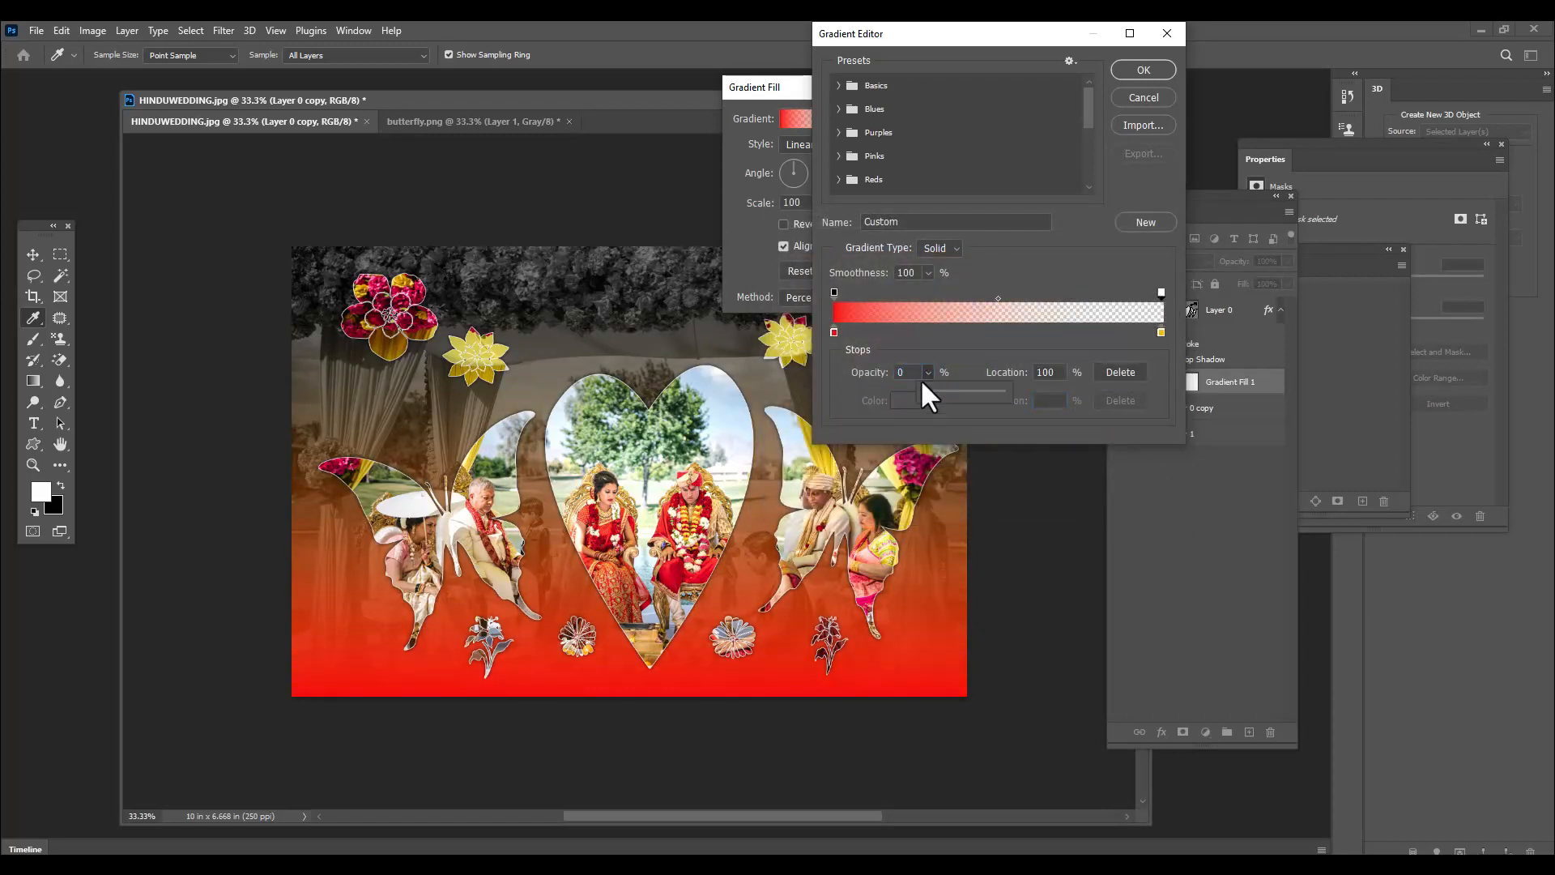
pyautogui.moveTo(924, 390); pyautogui.dragTo(971, 390)
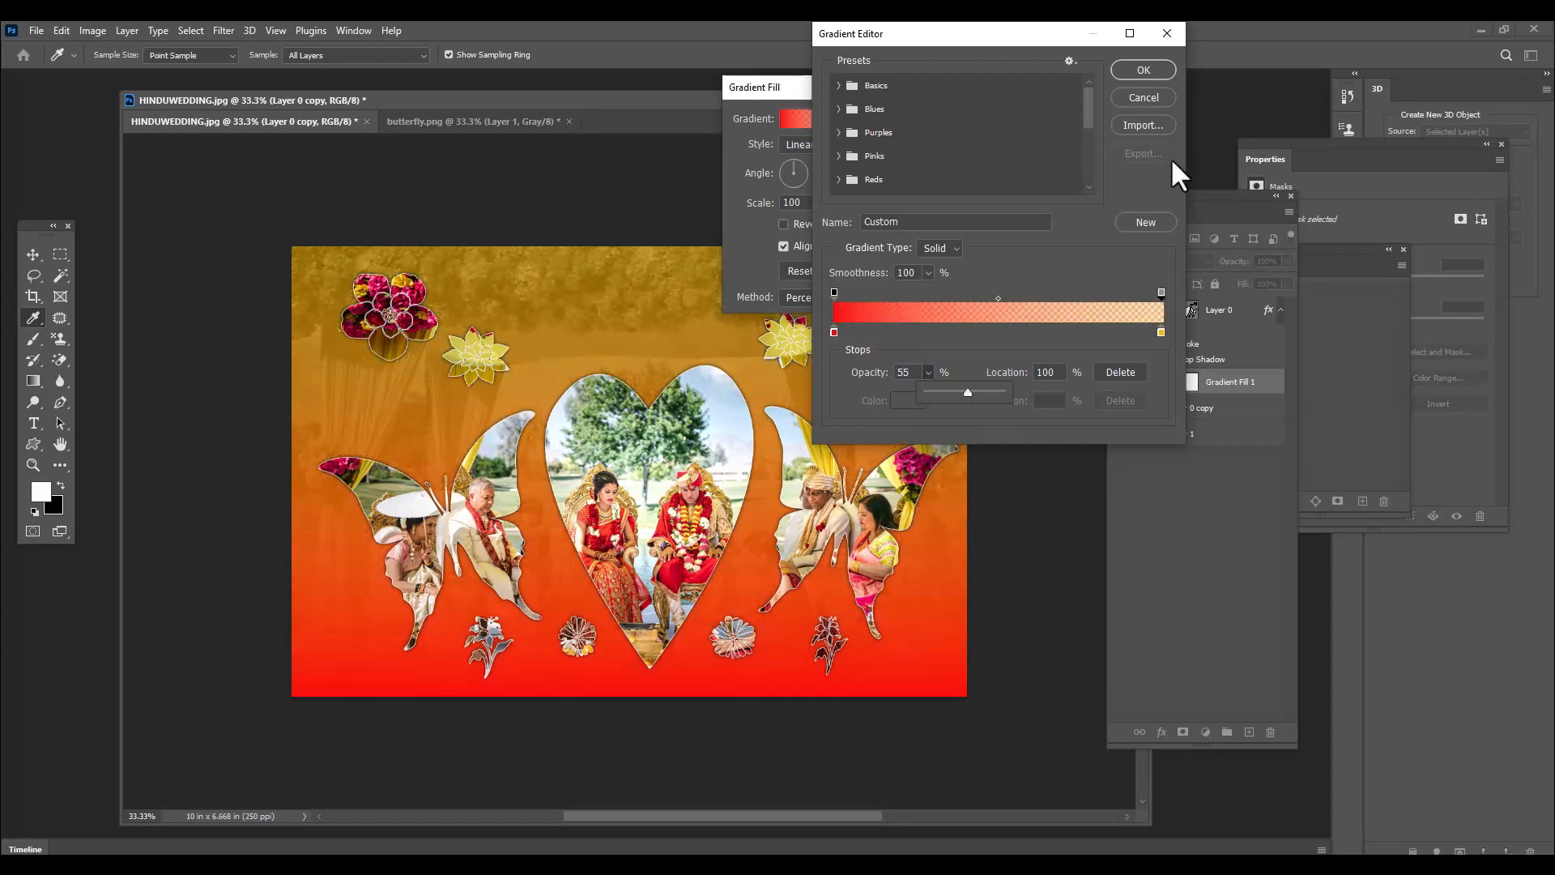
pyautogui.click(1164, 290)
pyautogui.moveTo(926, 387); pyautogui.dragTo(979, 391)
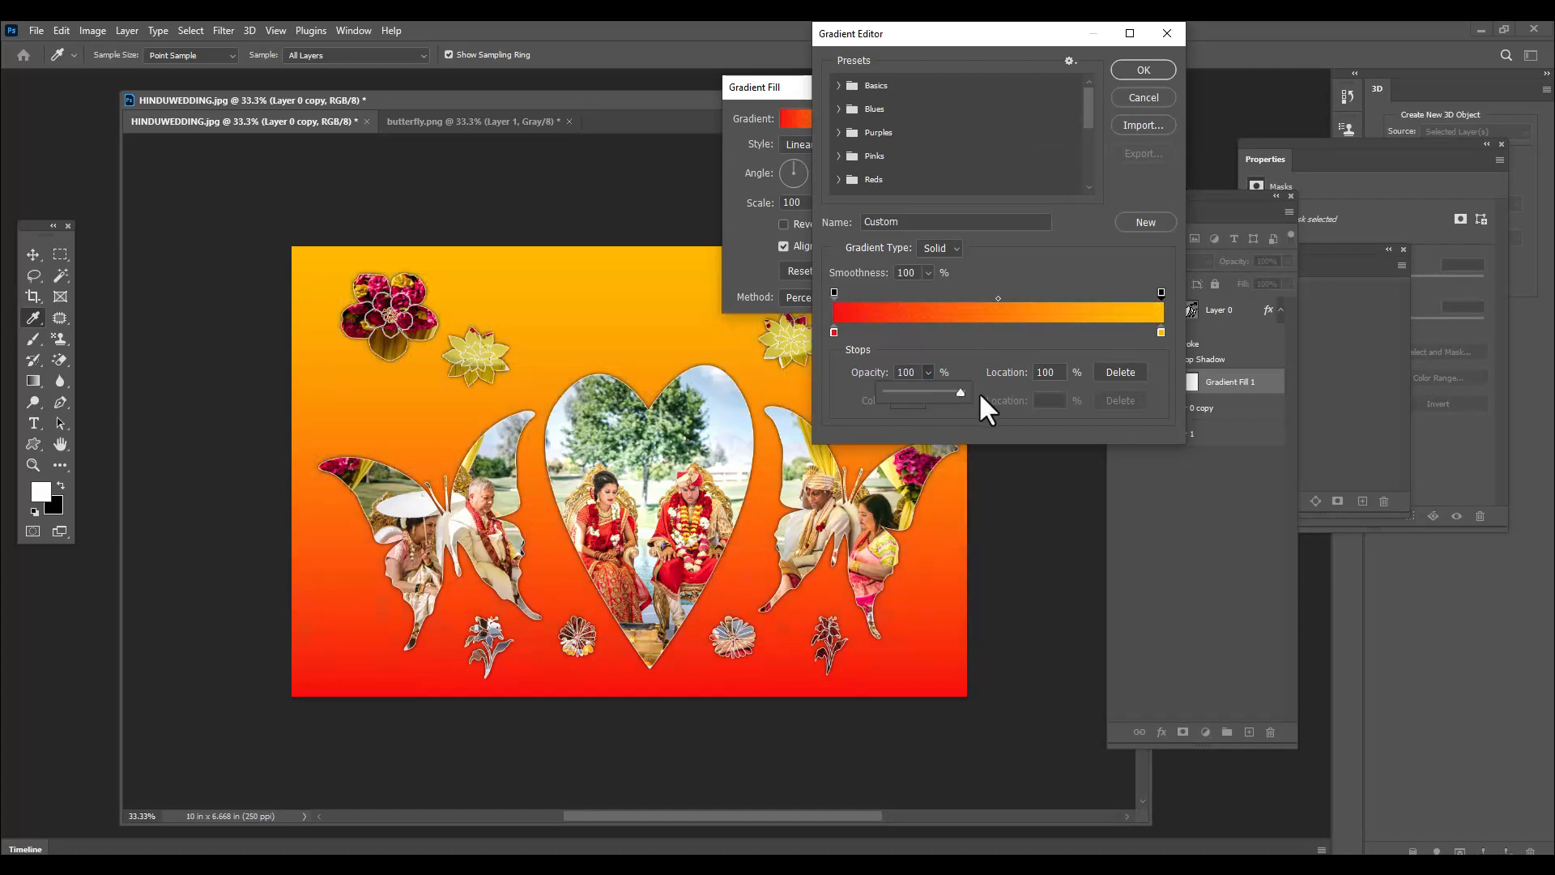
pyautogui.click(1126, 68)
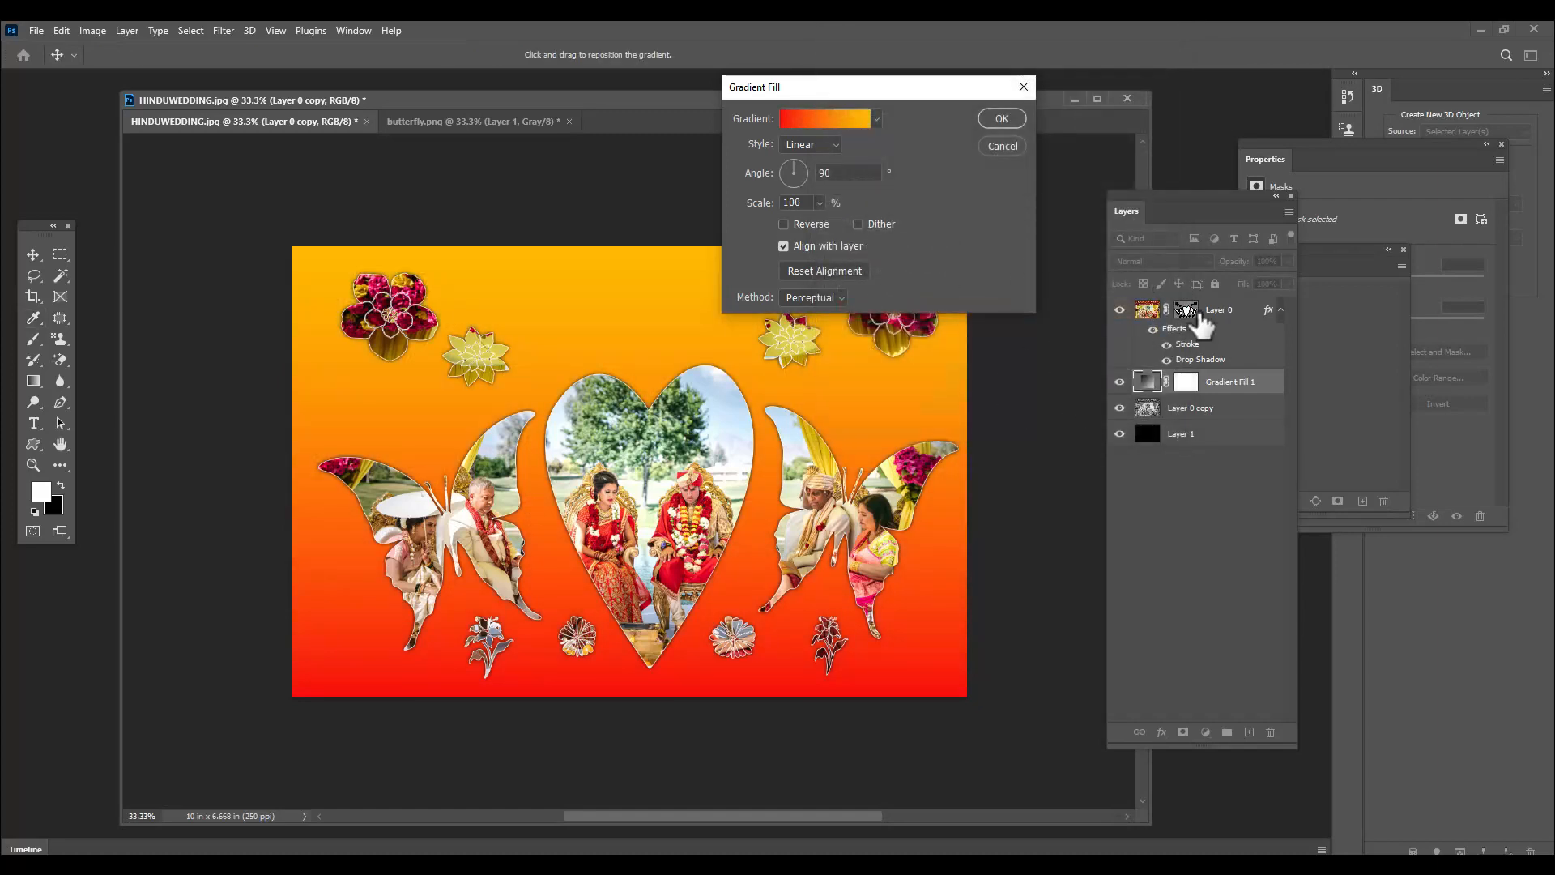
pyautogui.moveTo(972, 87); pyautogui.dragTo(1061, 95)
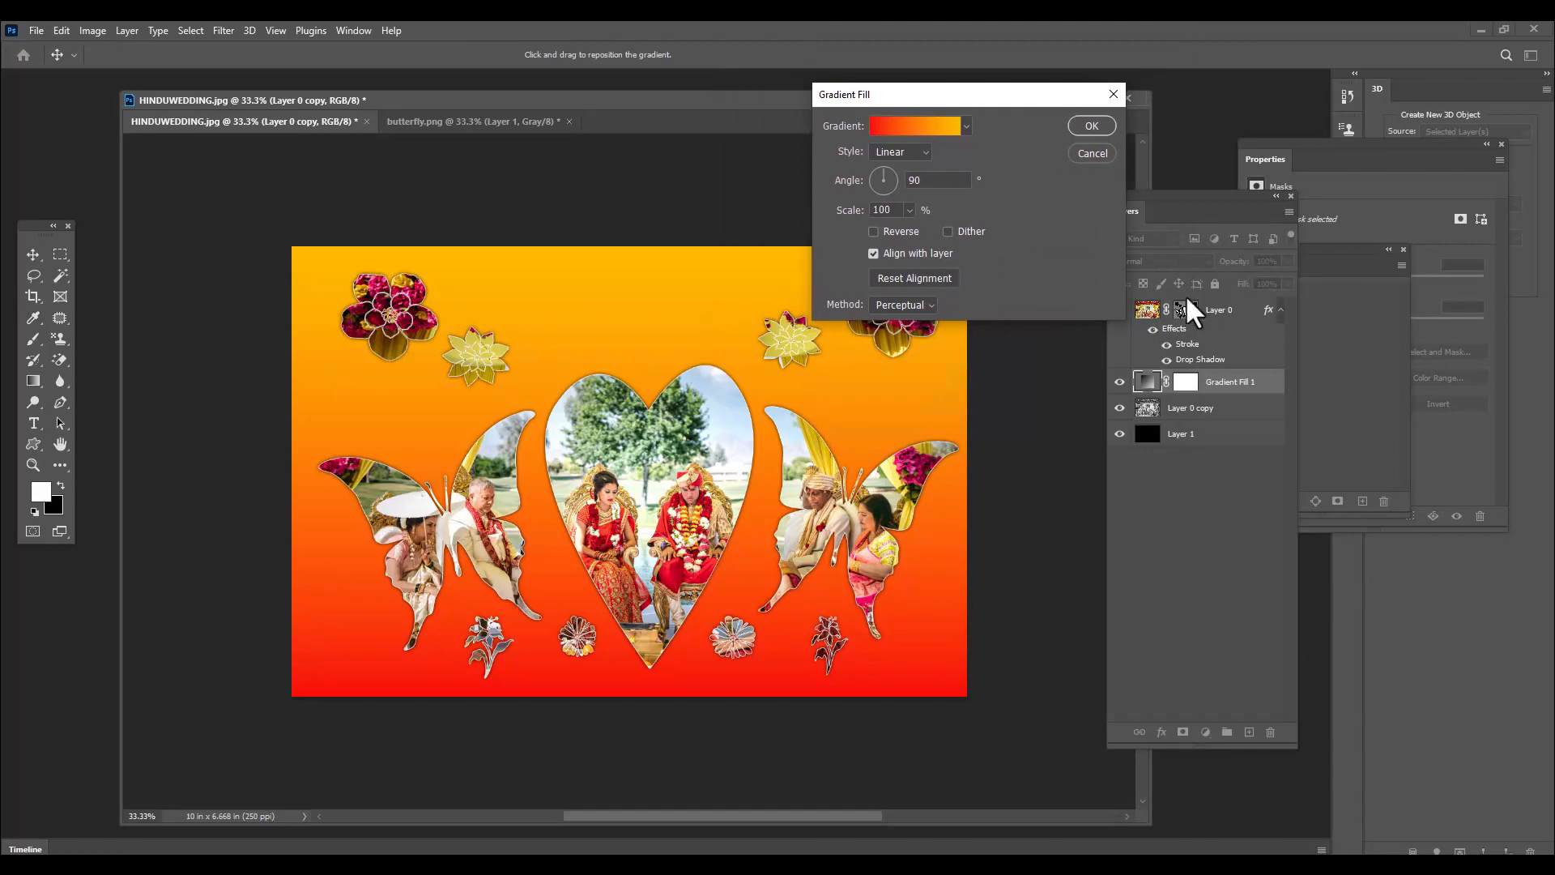
pyautogui.click(1087, 128)
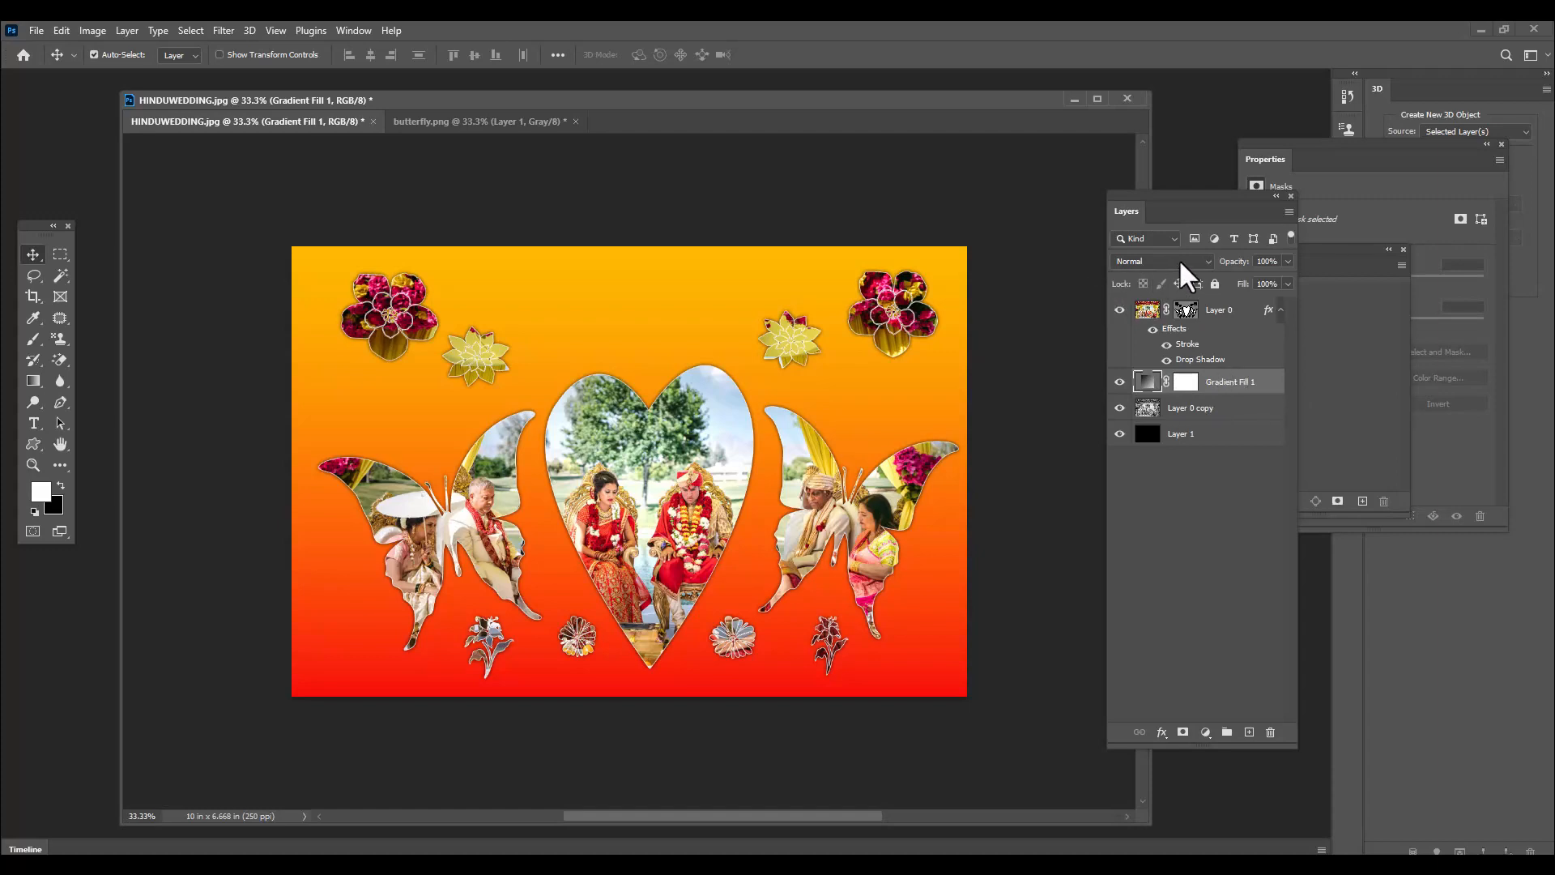
# Set the gradient fill layer's blend mode to Screen and duplicate the layer
pyautogui.click(1176, 261)
pyautogui.click(1146, 395)
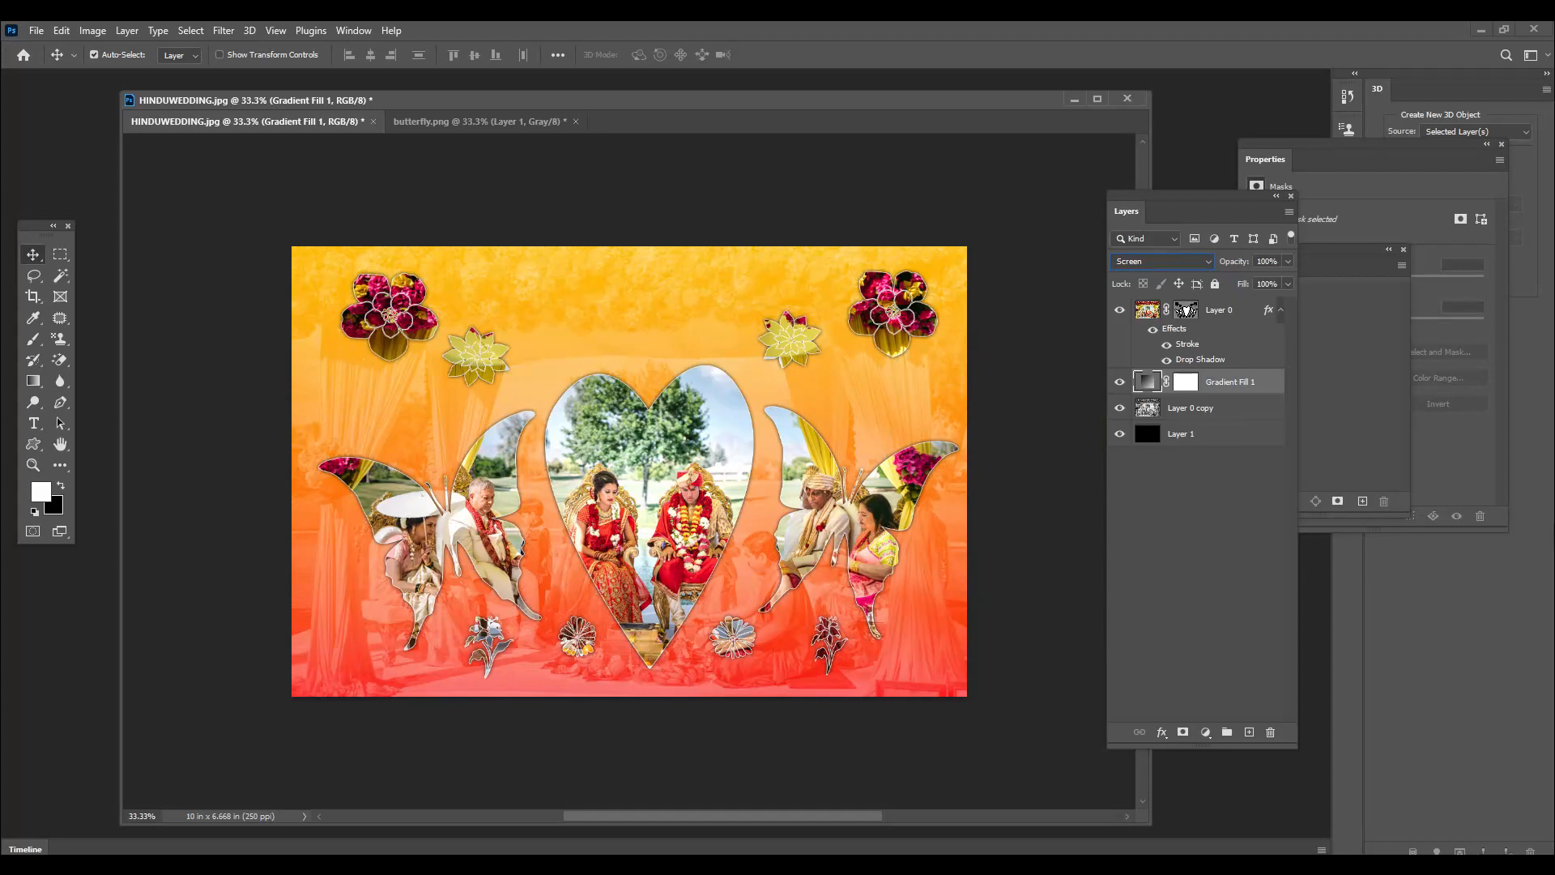
pyautogui.hotkey('ctrl', 'j')
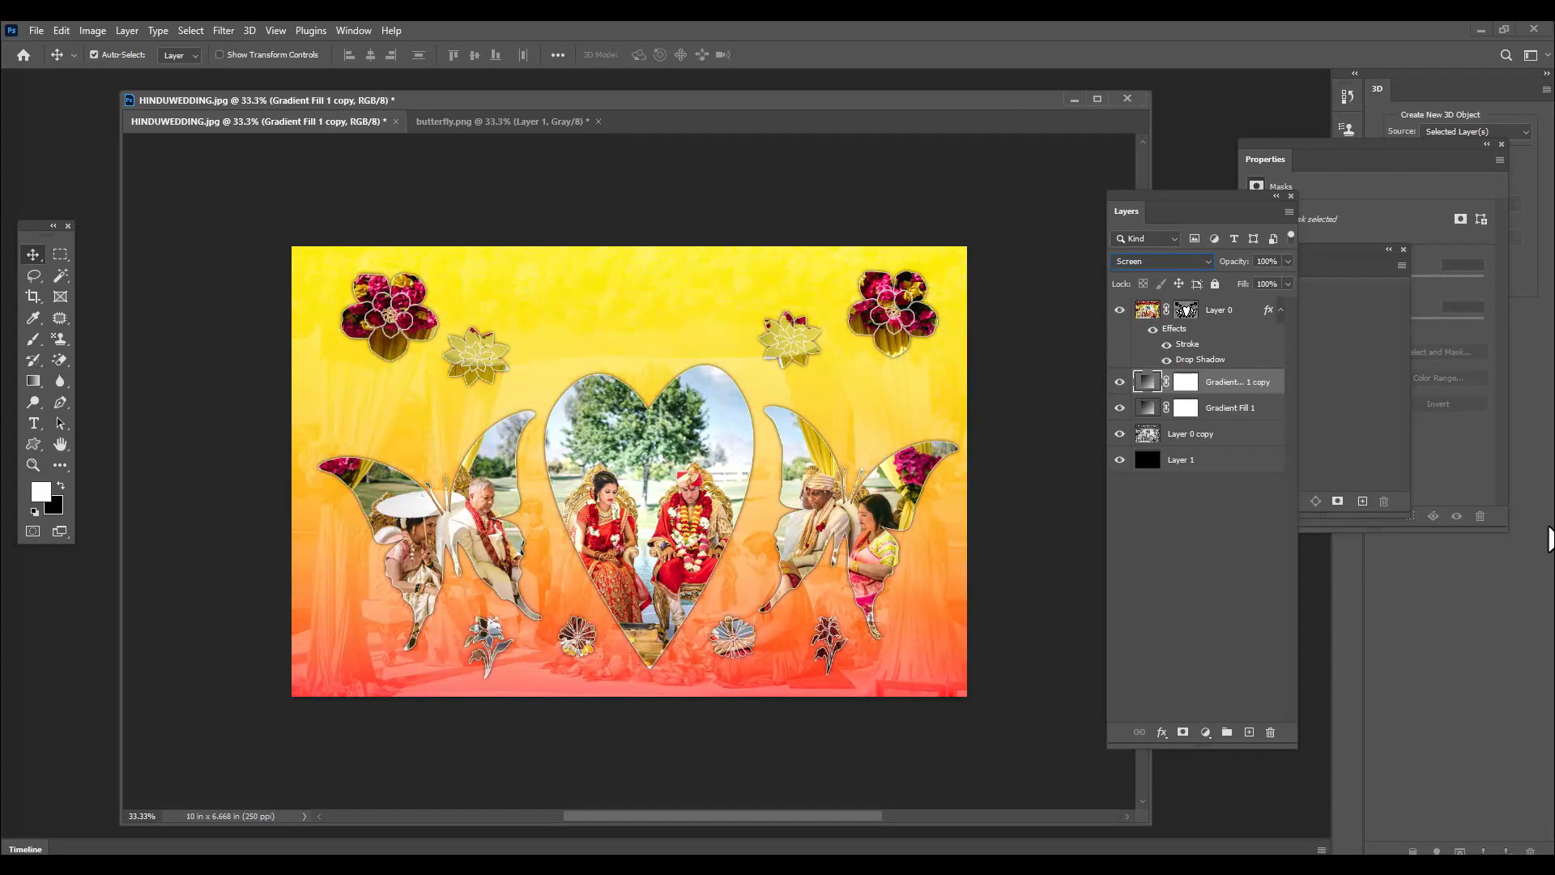
# Set the duplicated gradient fill layer to Soft Light blending at 43% opacity
pyautogui.click(1175, 260)
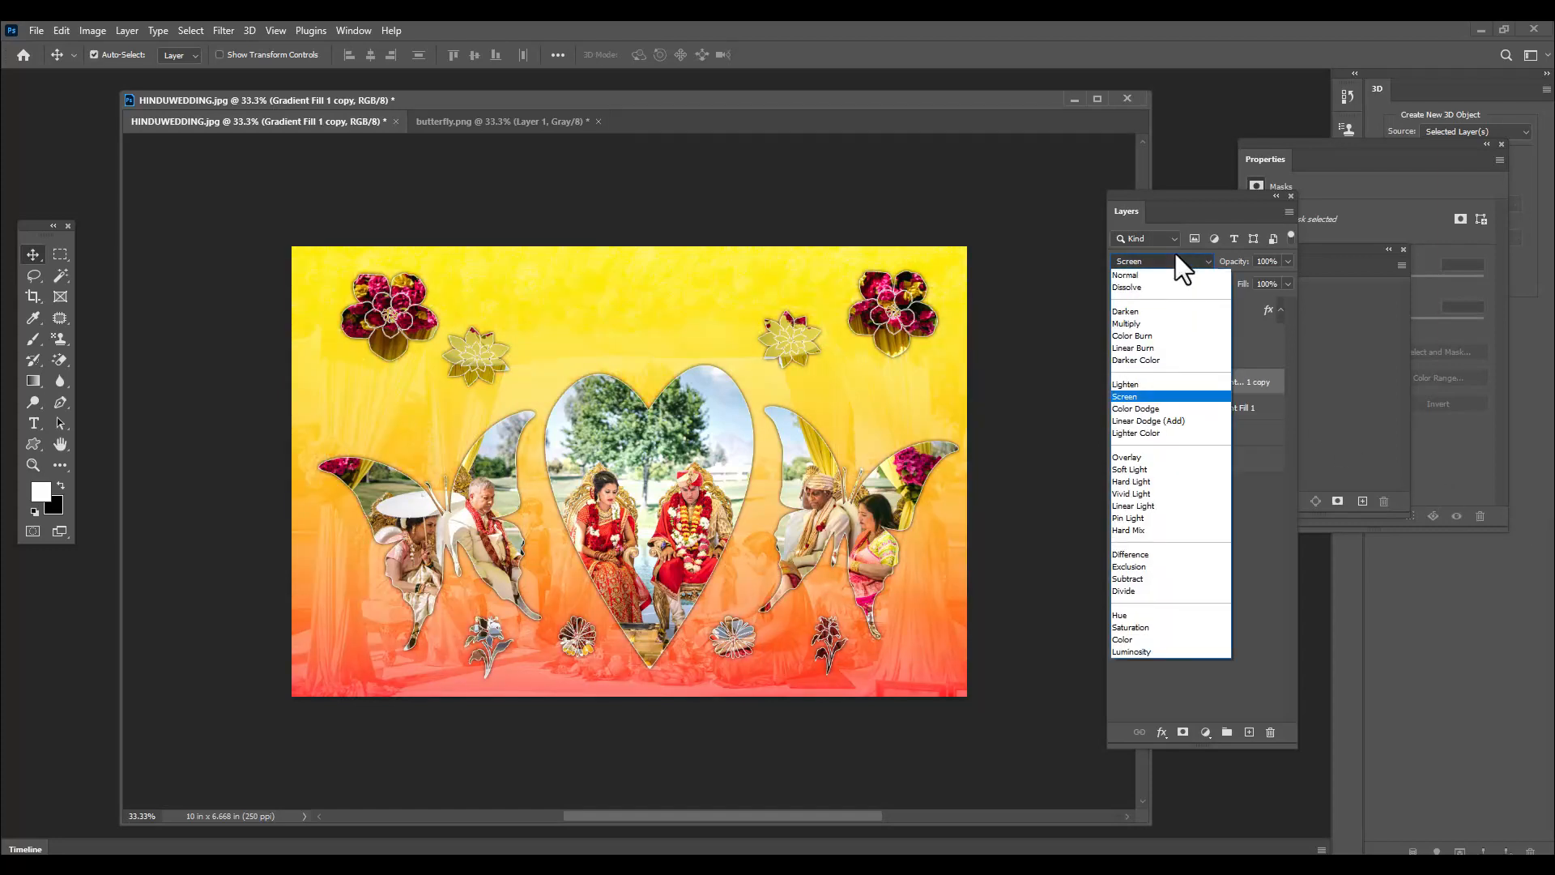
pyautogui.click(1144, 469)
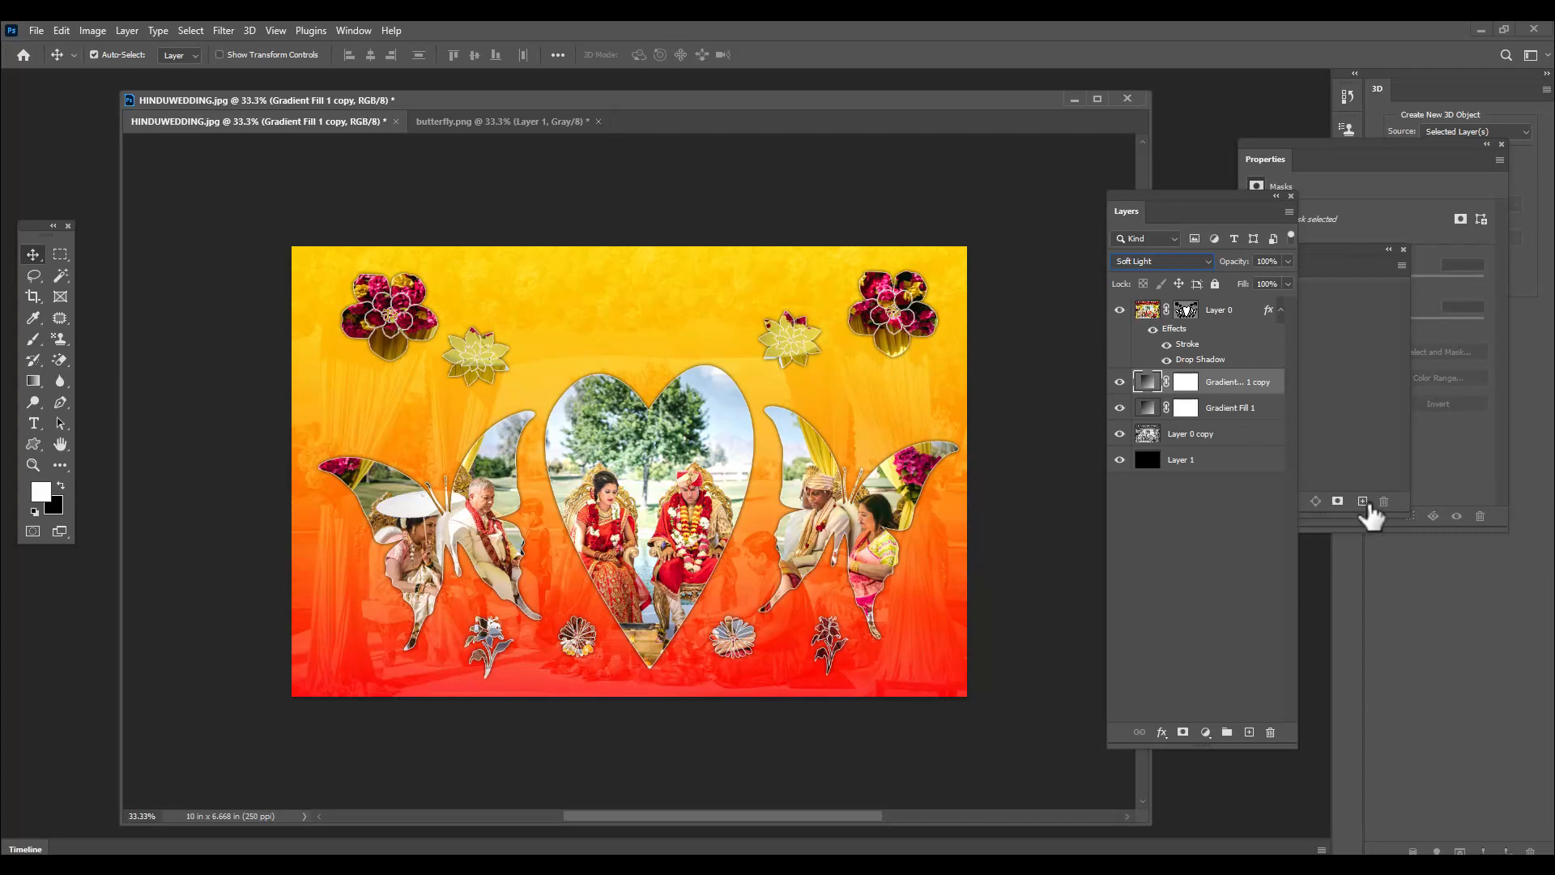
pyautogui.click(1288, 261)
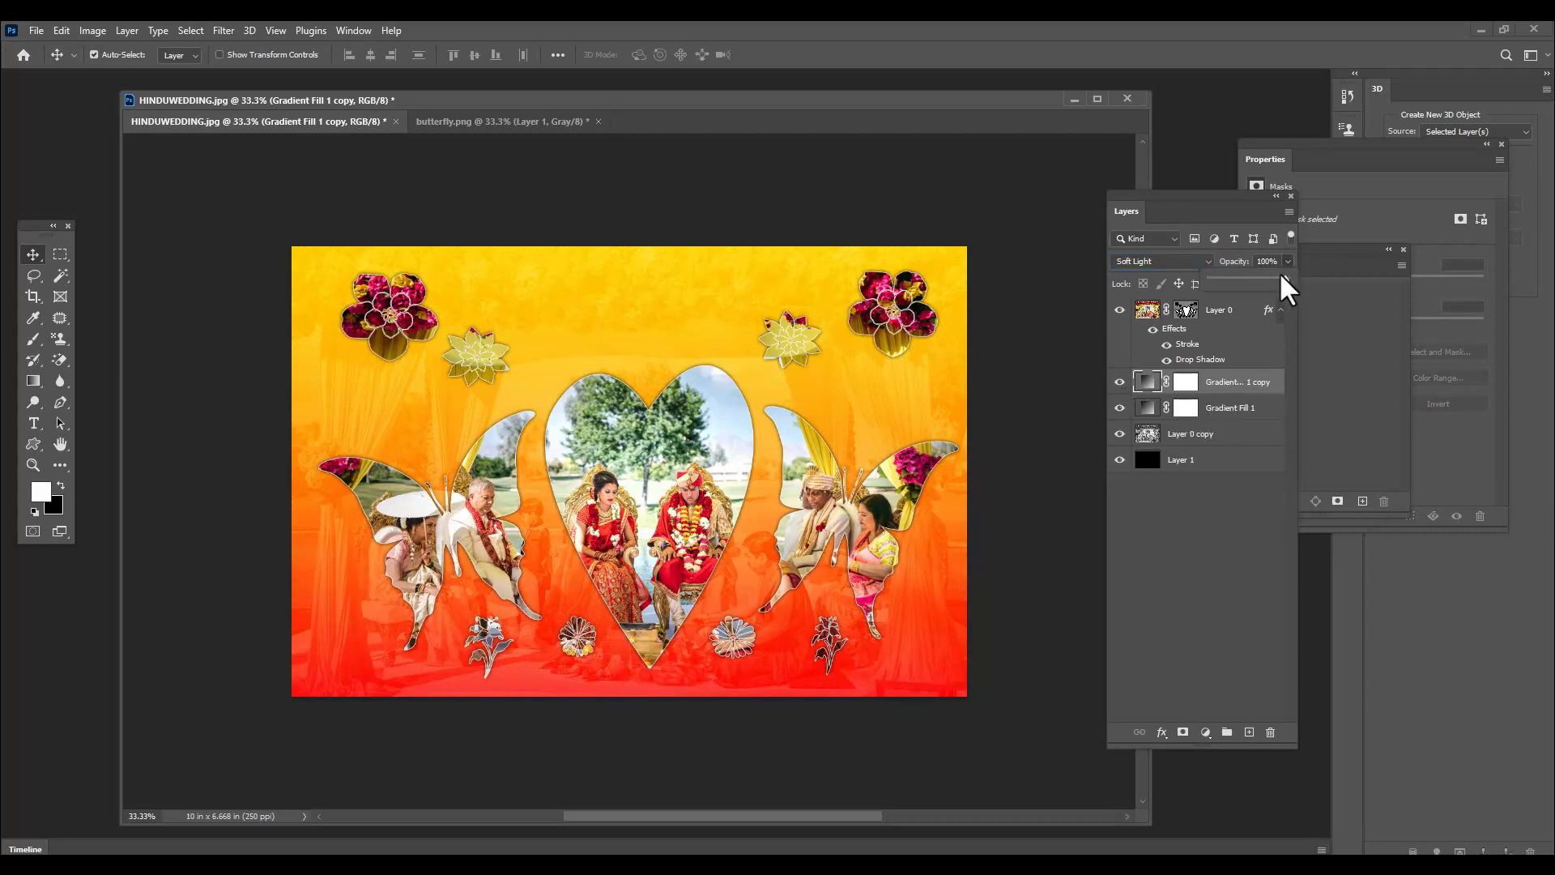
pyautogui.moveTo(1286, 279); pyautogui.dragTo(1243, 279)
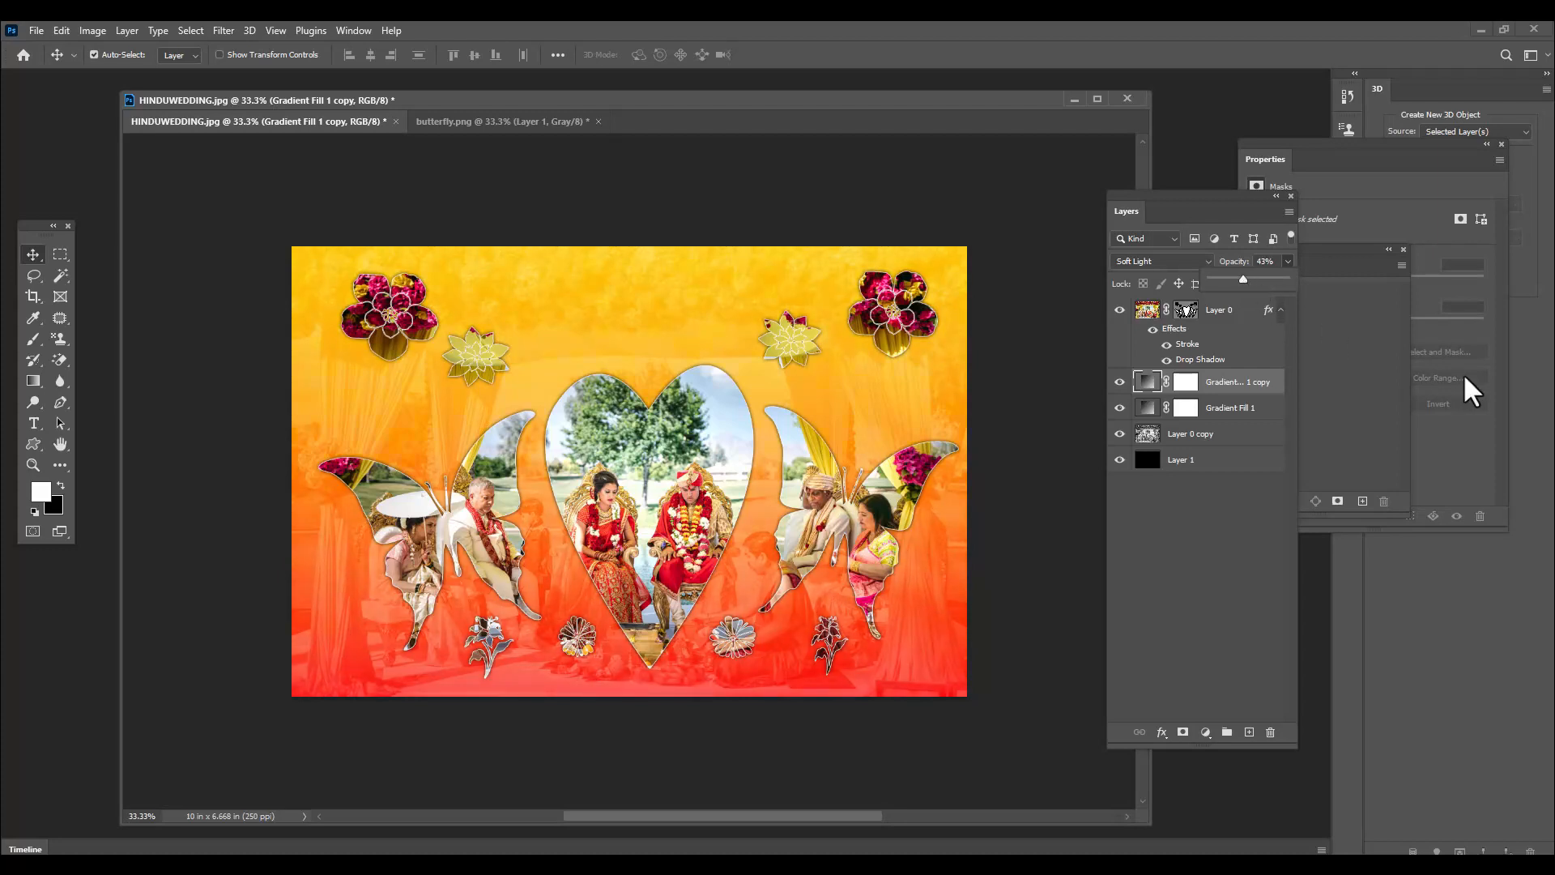
# Lower the opacity of the original Gradient Fill 1 layer to 66%
pyautogui.click(1185, 408)
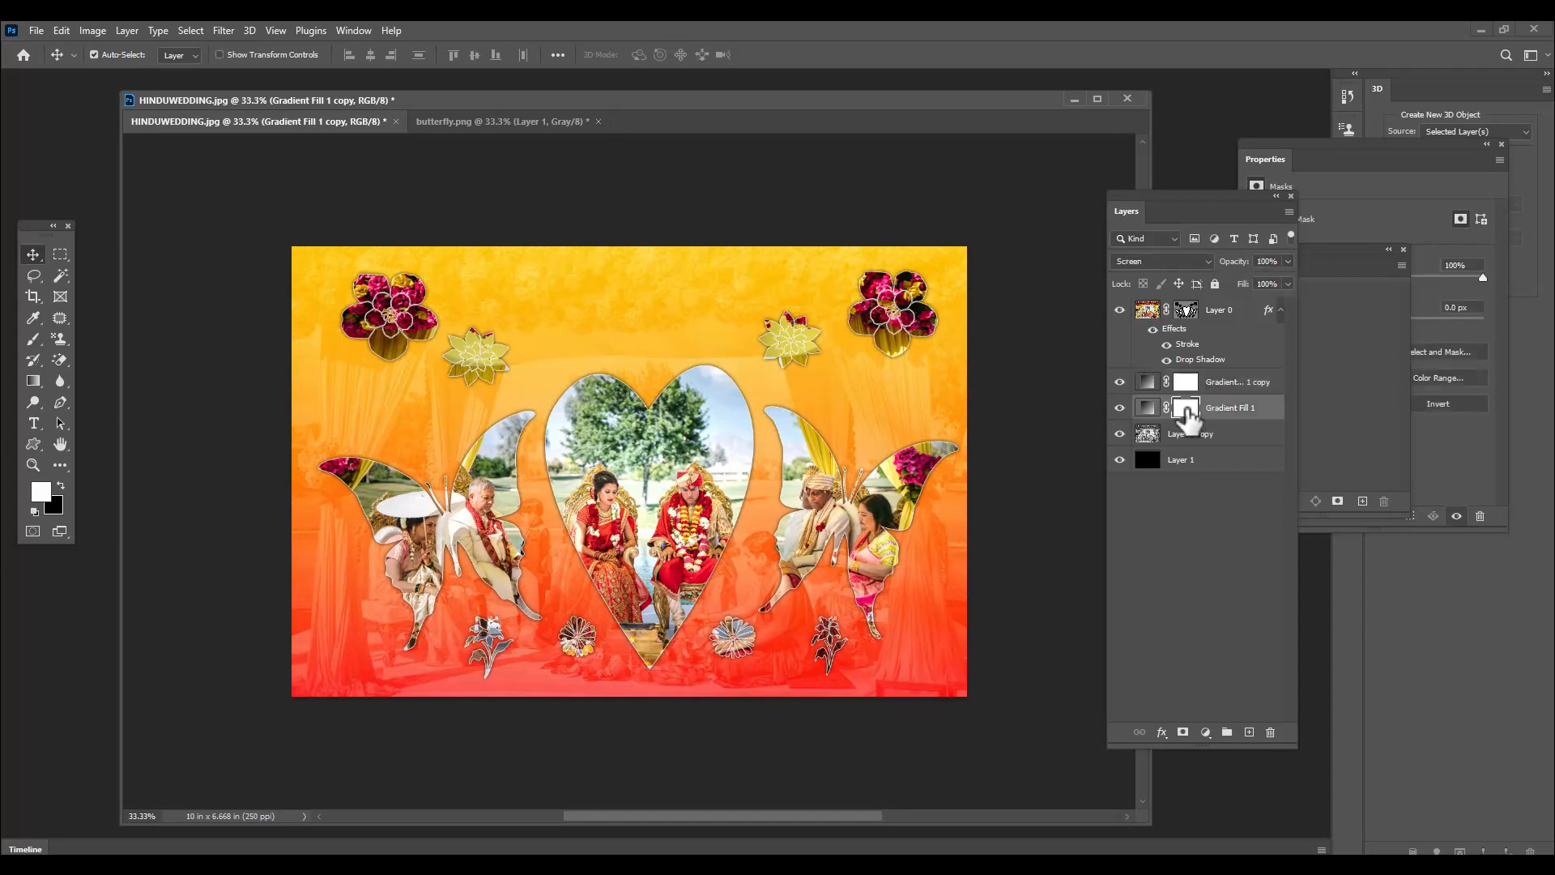
pyautogui.click(1288, 261)
pyautogui.moveTo(1287, 278); pyautogui.dragTo(1257, 279)
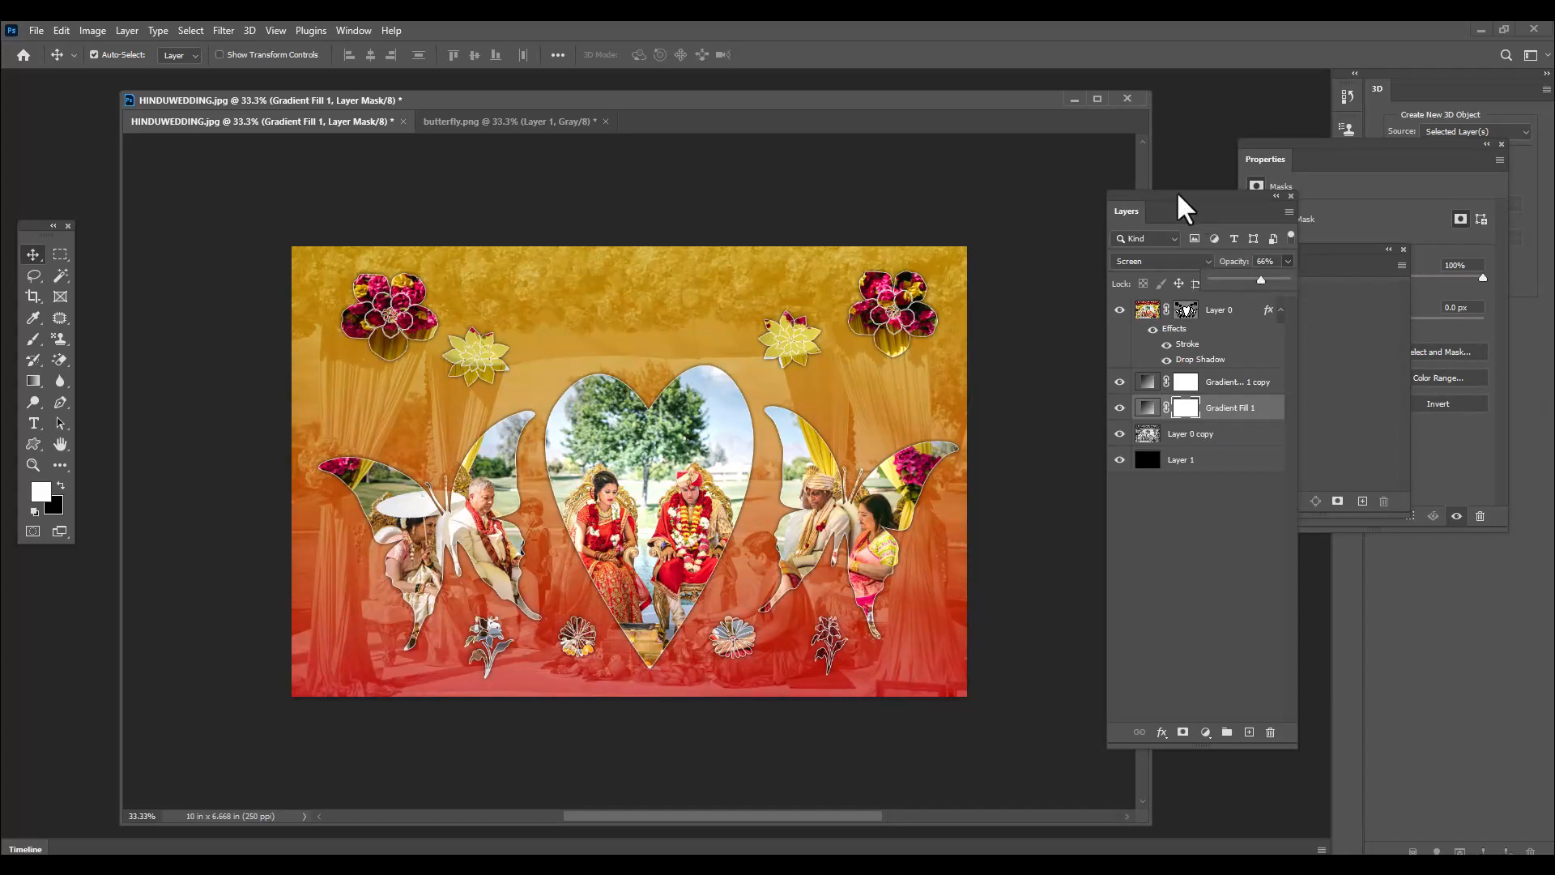
pyautogui.moveTo(1180, 202); pyautogui.dragTo(1183, 203)
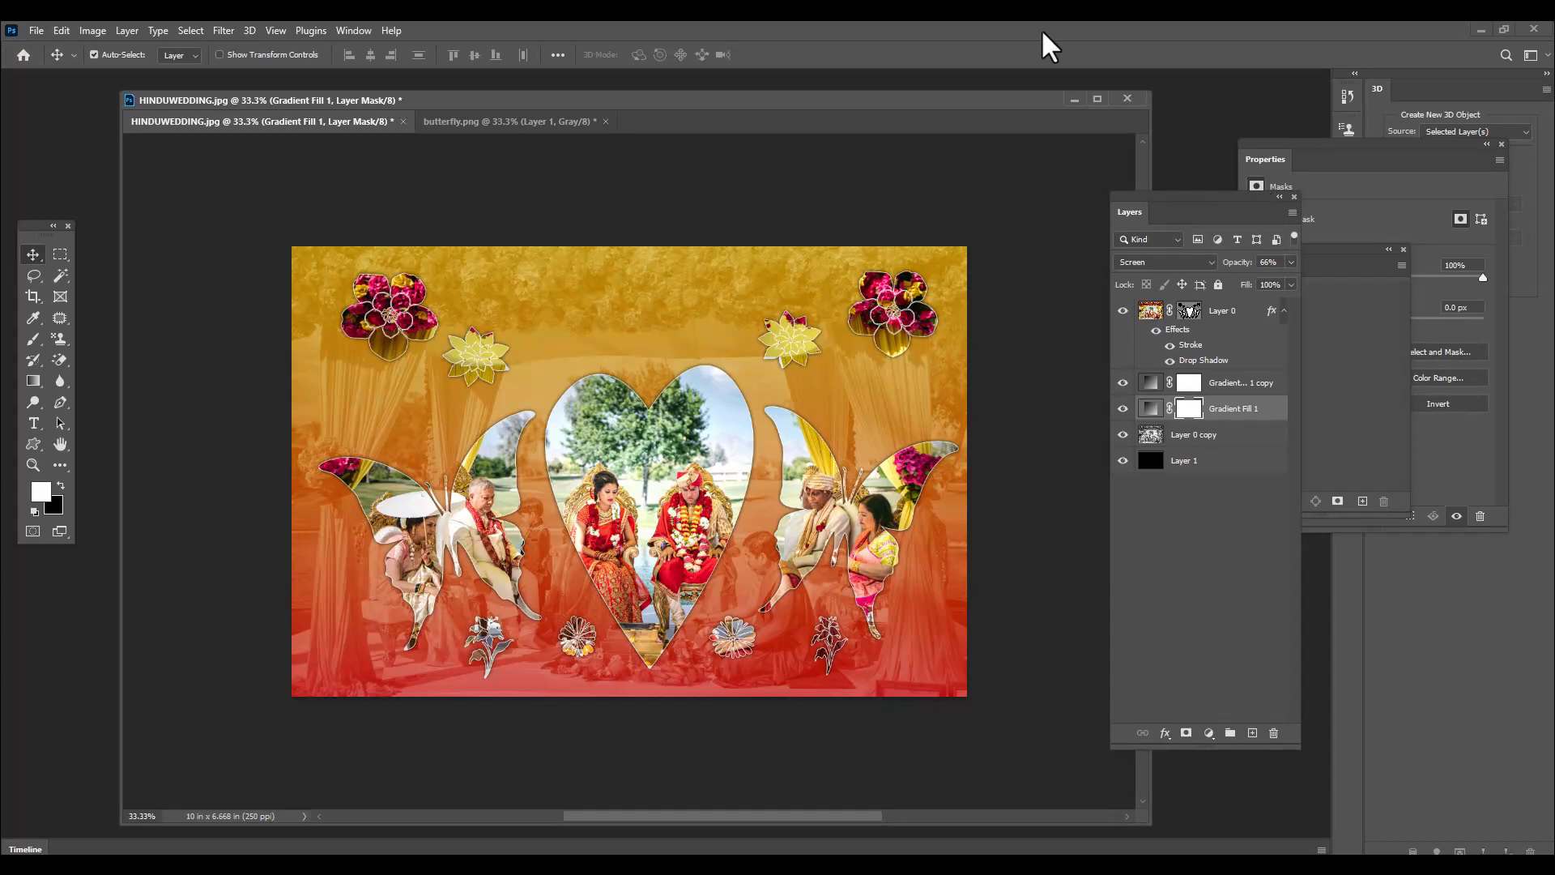
# Add the centred text "Wishing you a happy Married Life" in 86 pt Great Vibes near the image's upper edge
pyautogui.moveTo(34, 422); pyautogui.dragTo(81, 428)
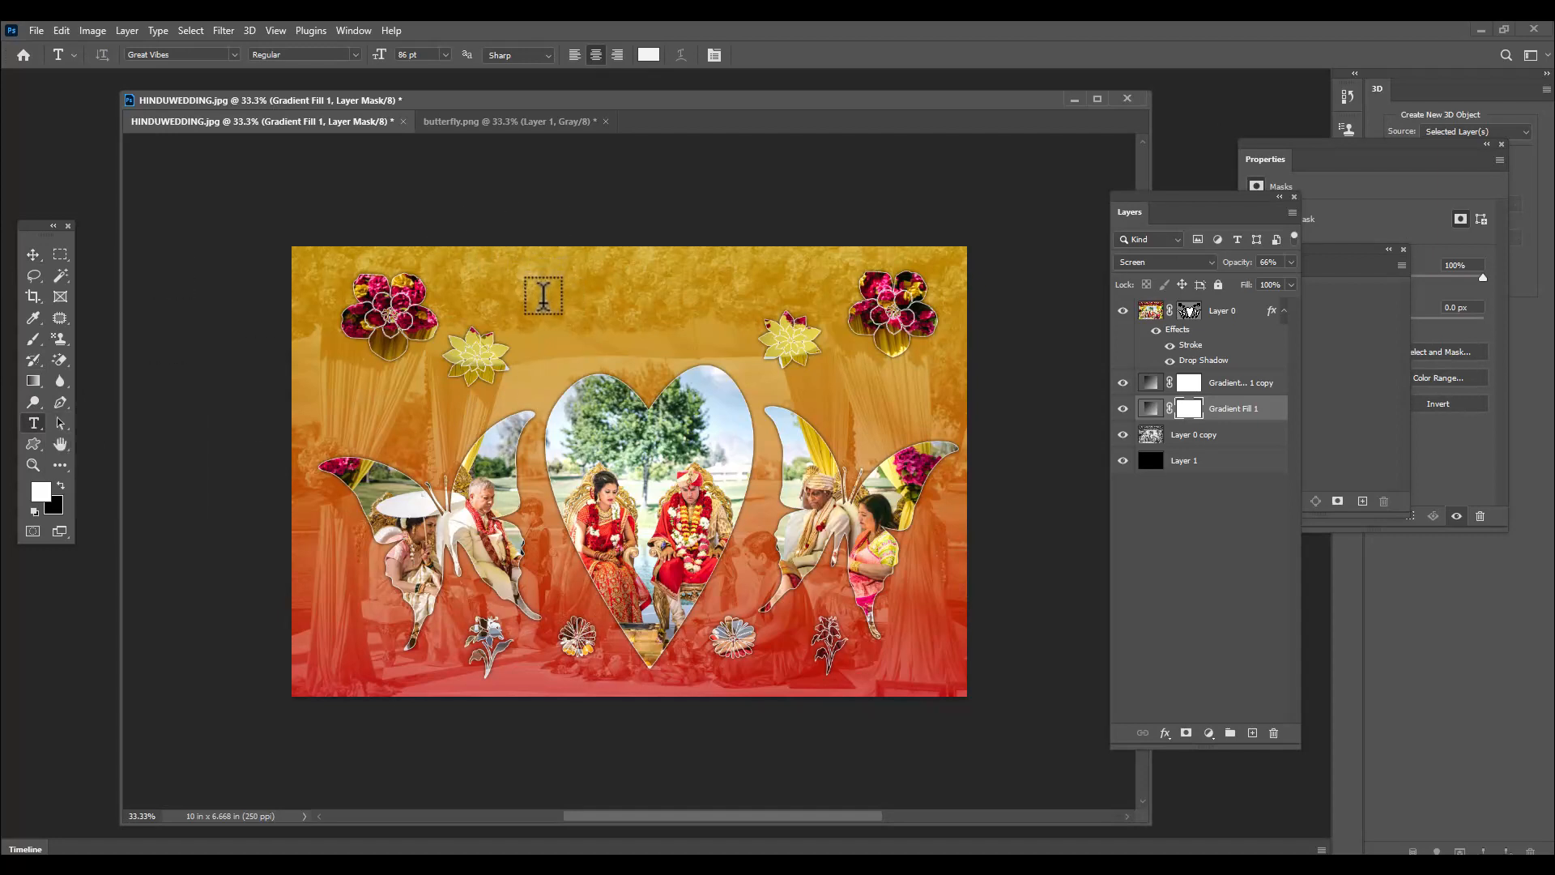
pyautogui.click(548, 305)
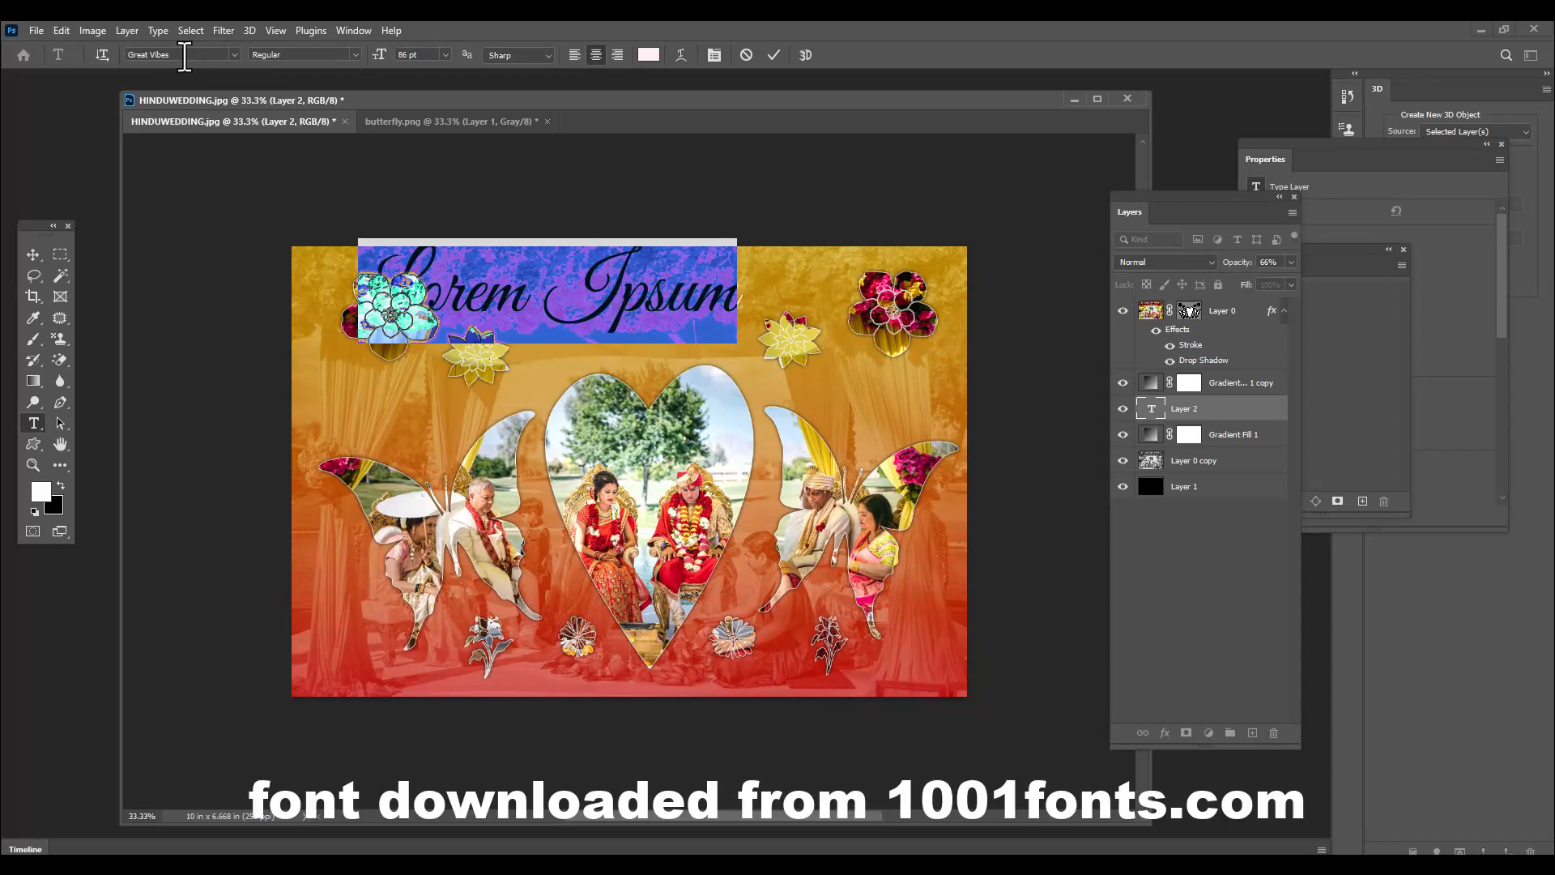
pyautogui.press('BackSpace')
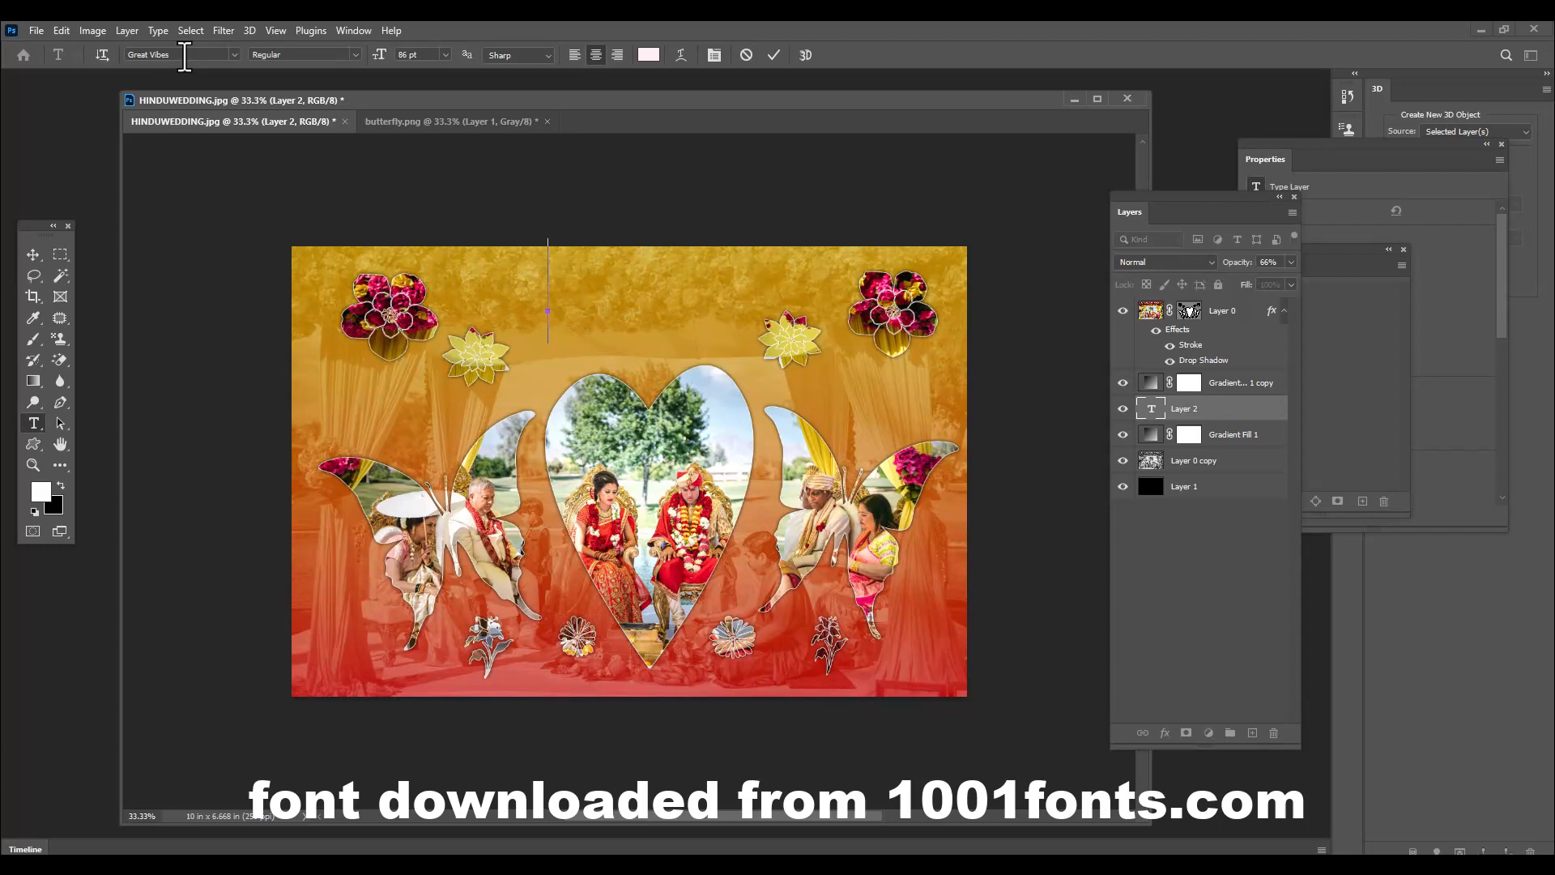
pyautogui.write('Wishing')
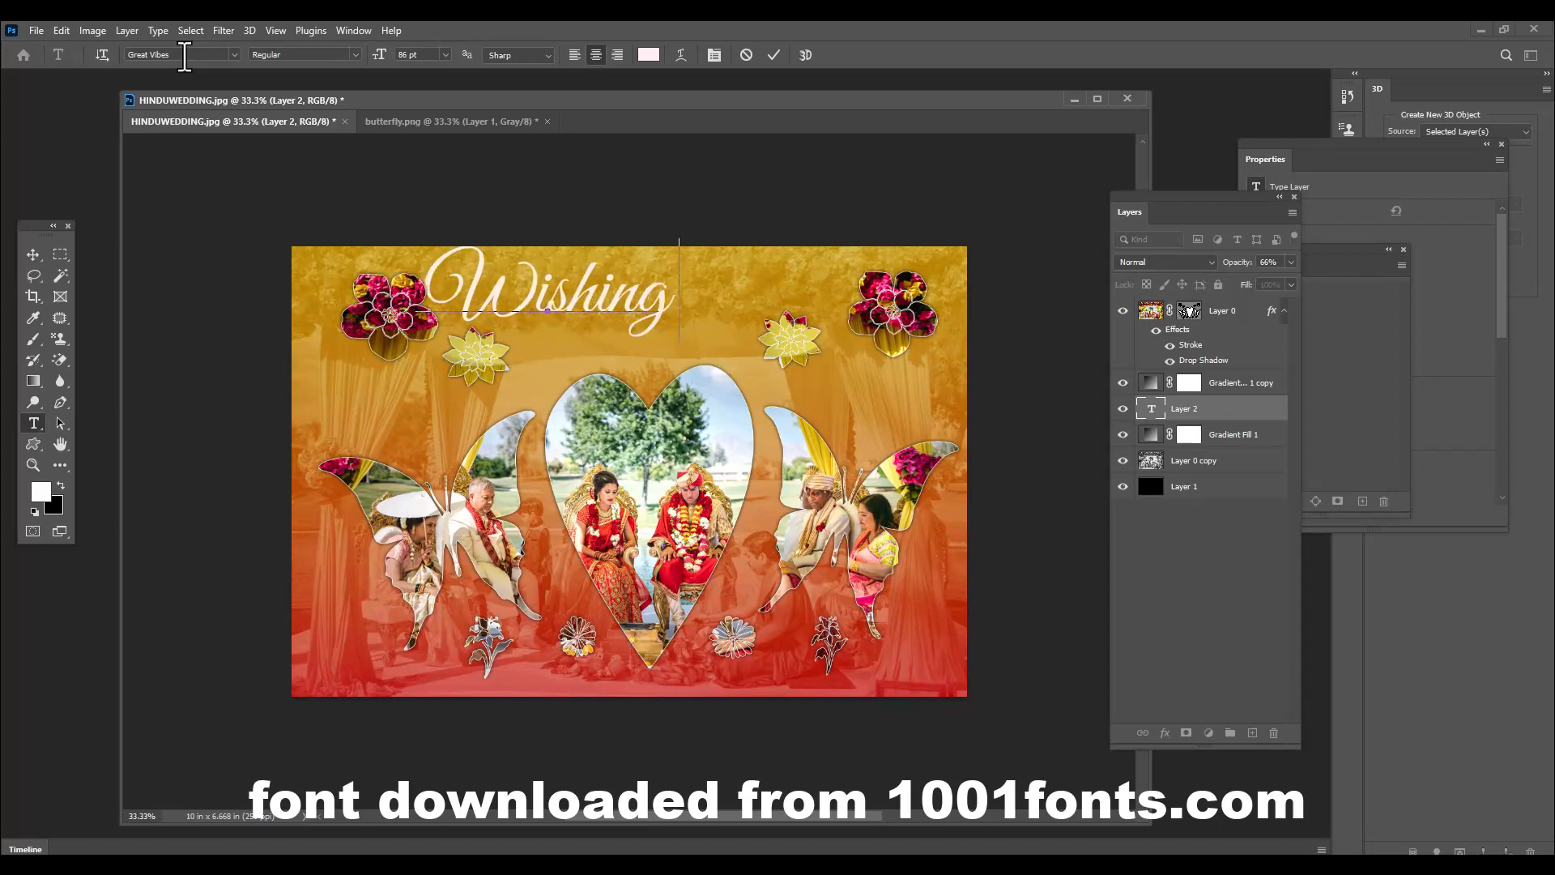
pyautogui.write(' you a')
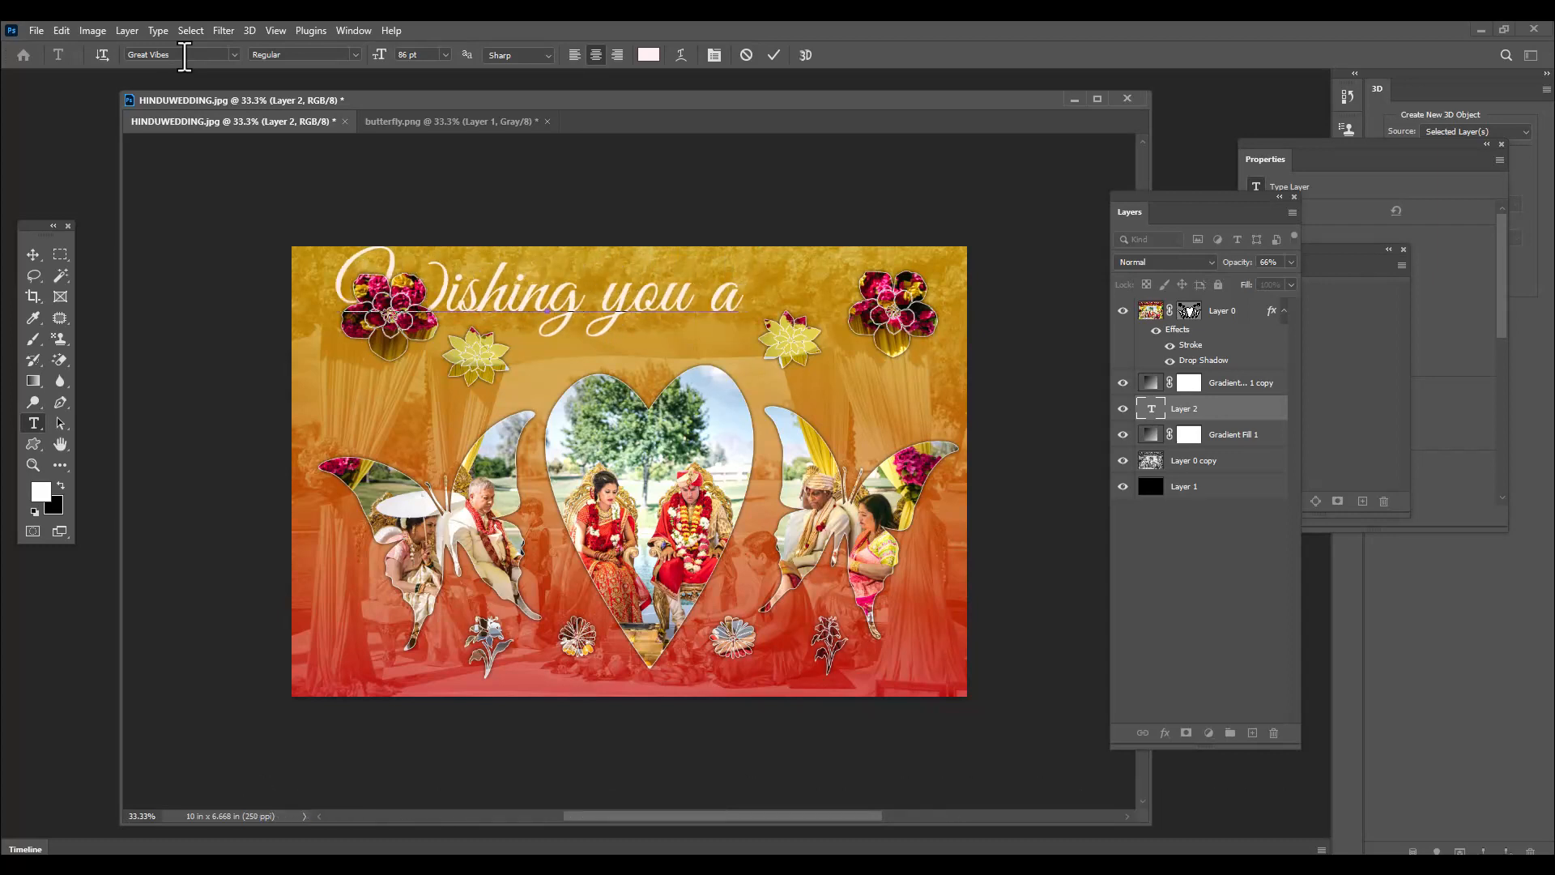
pyautogui.write(' happy ')
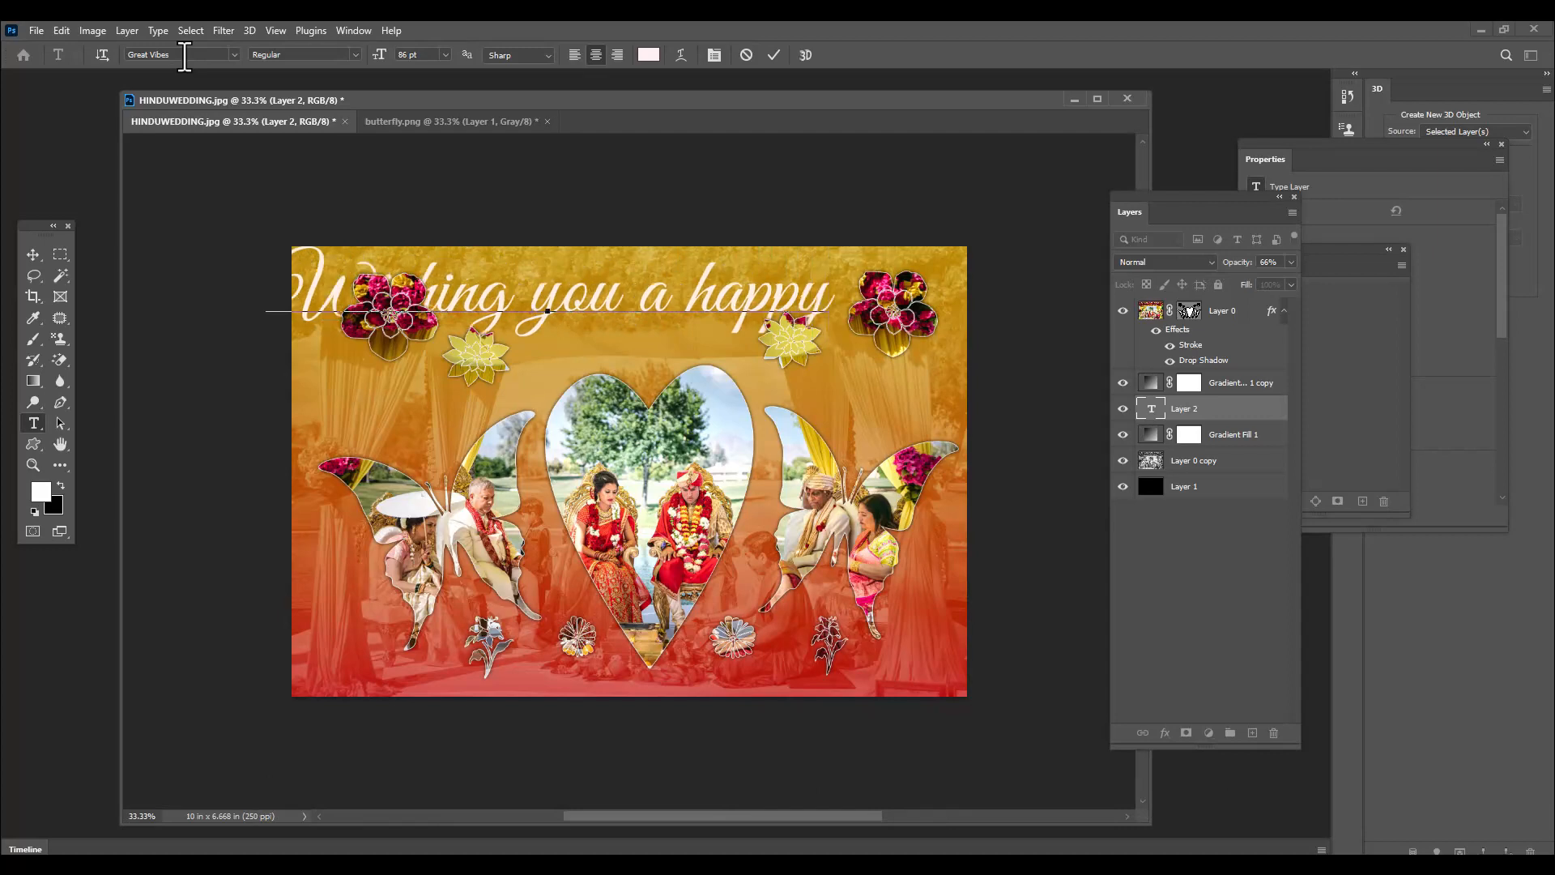
pyautogui.write('Married')
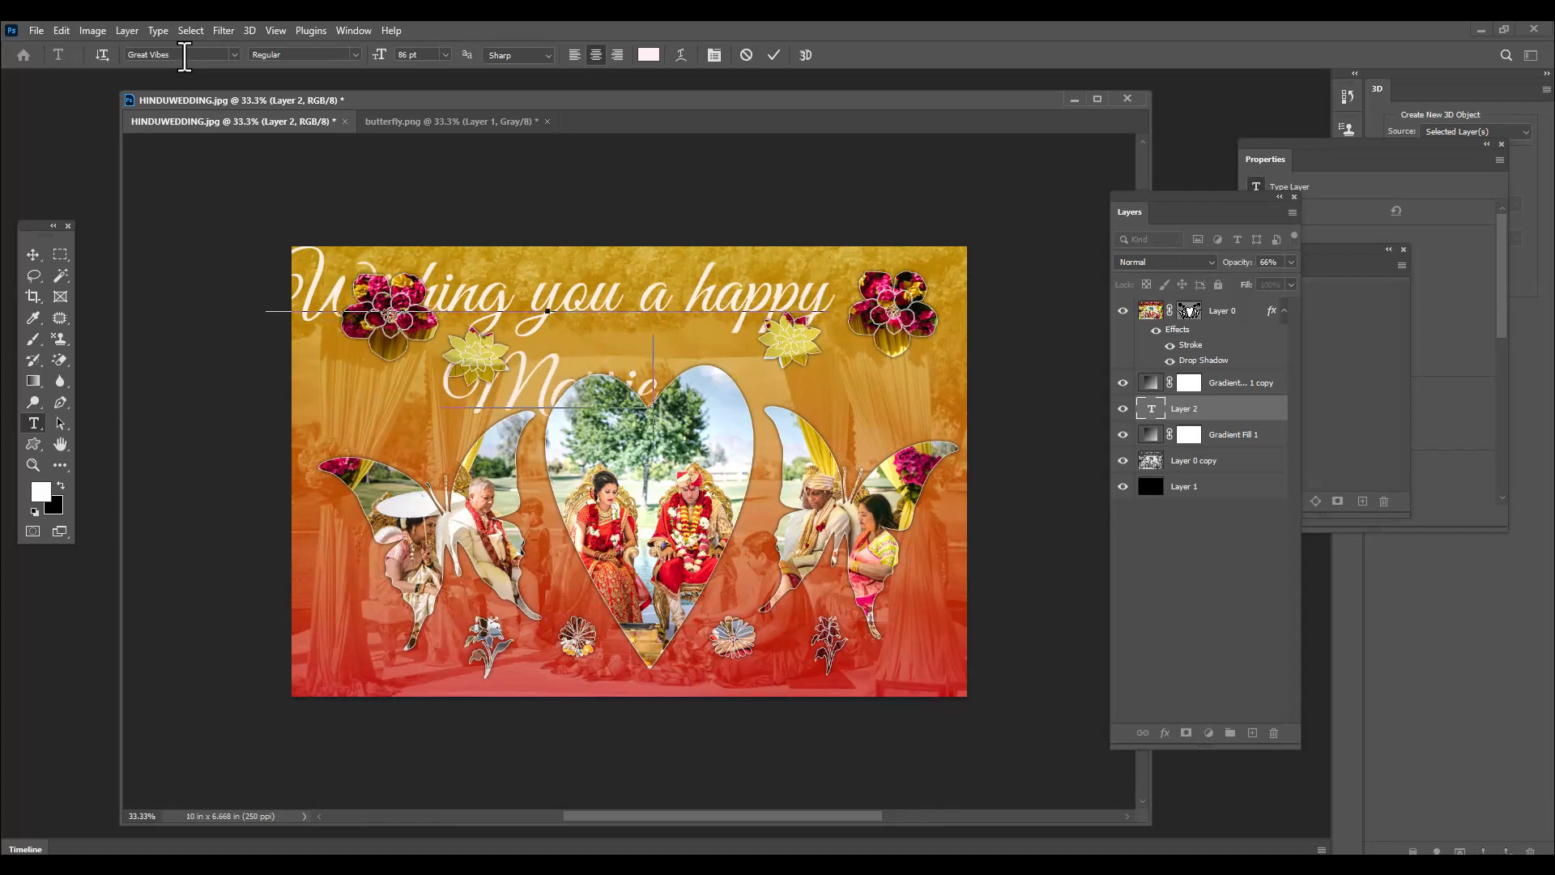
pyautogui.write(' Li')
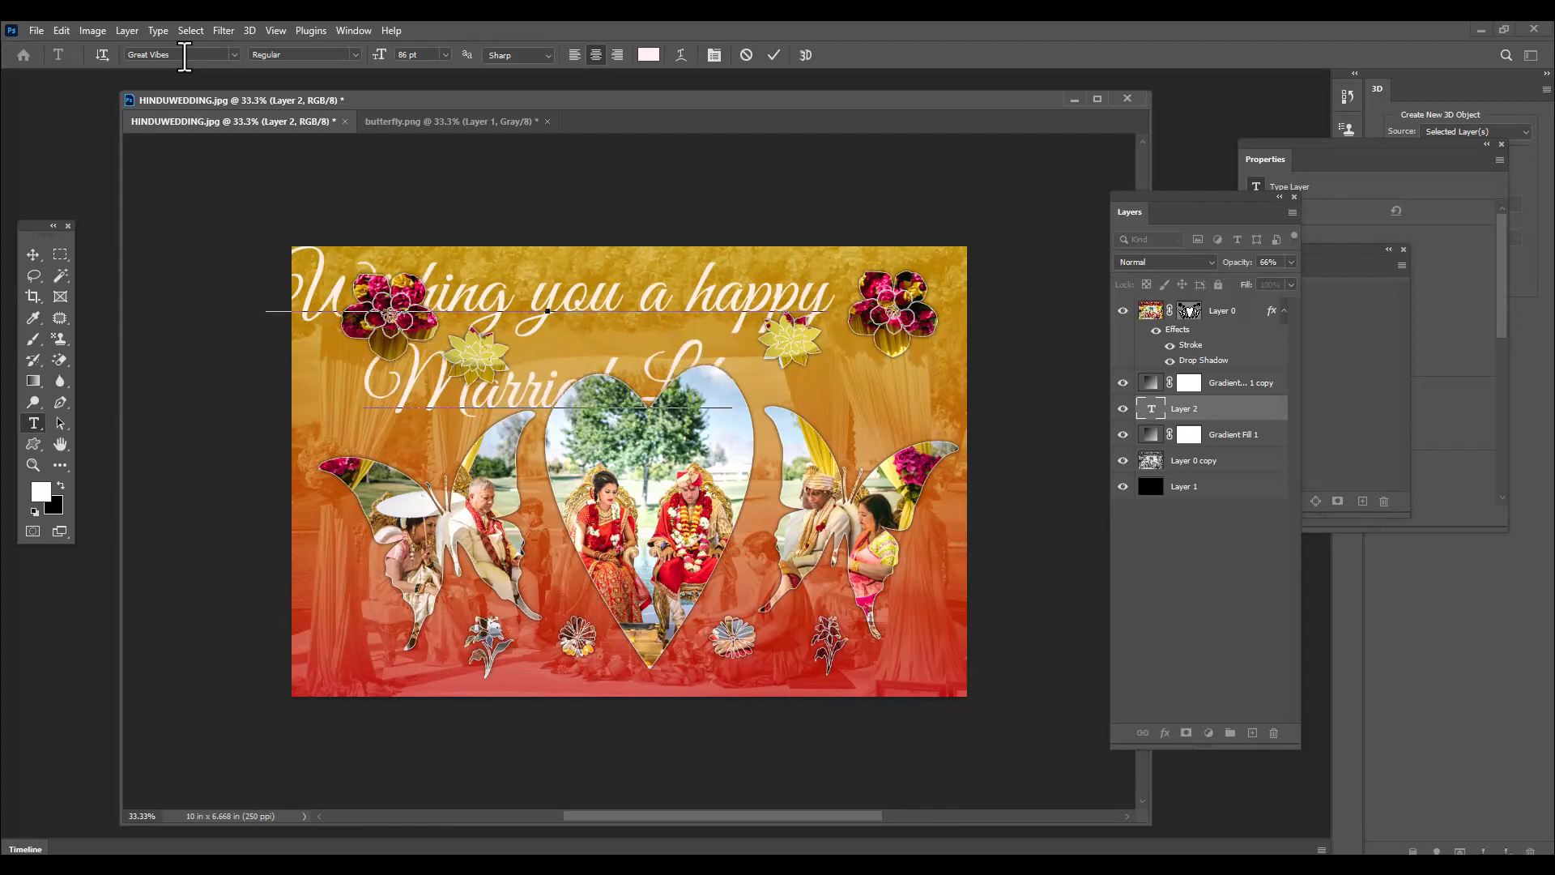
pyautogui.write('fe')
pyautogui.click(32, 254)
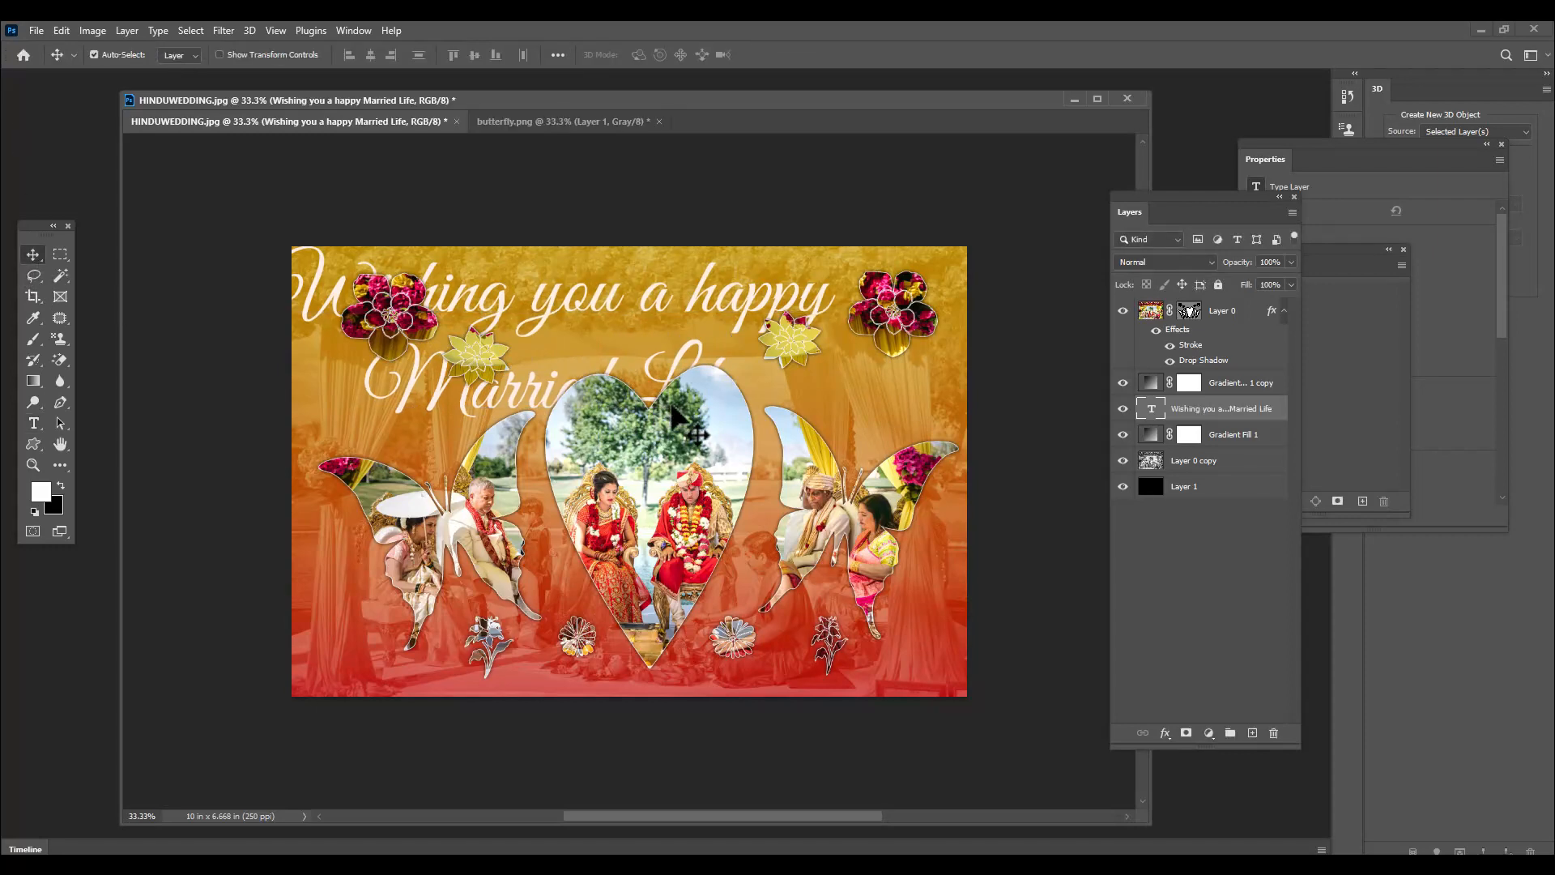
# Scale the greeting text to about 57%, centred above the heart, and move its layer above Layer 0
pyautogui.hotkey('ctrl', 't')
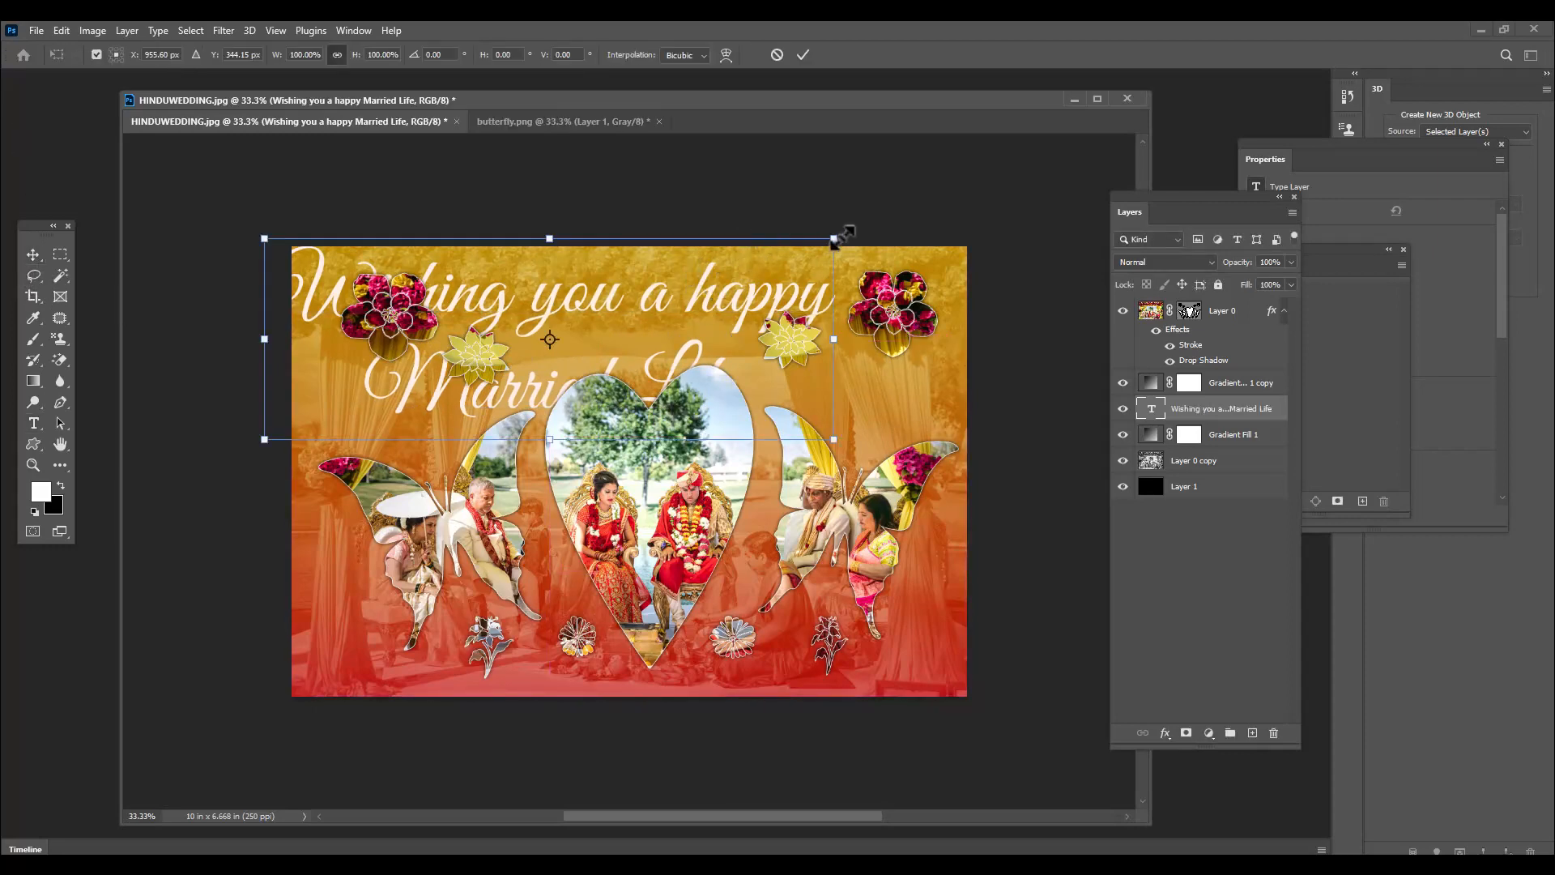
pyautogui.moveTo(834, 239); pyautogui.dragTo(770, 362)
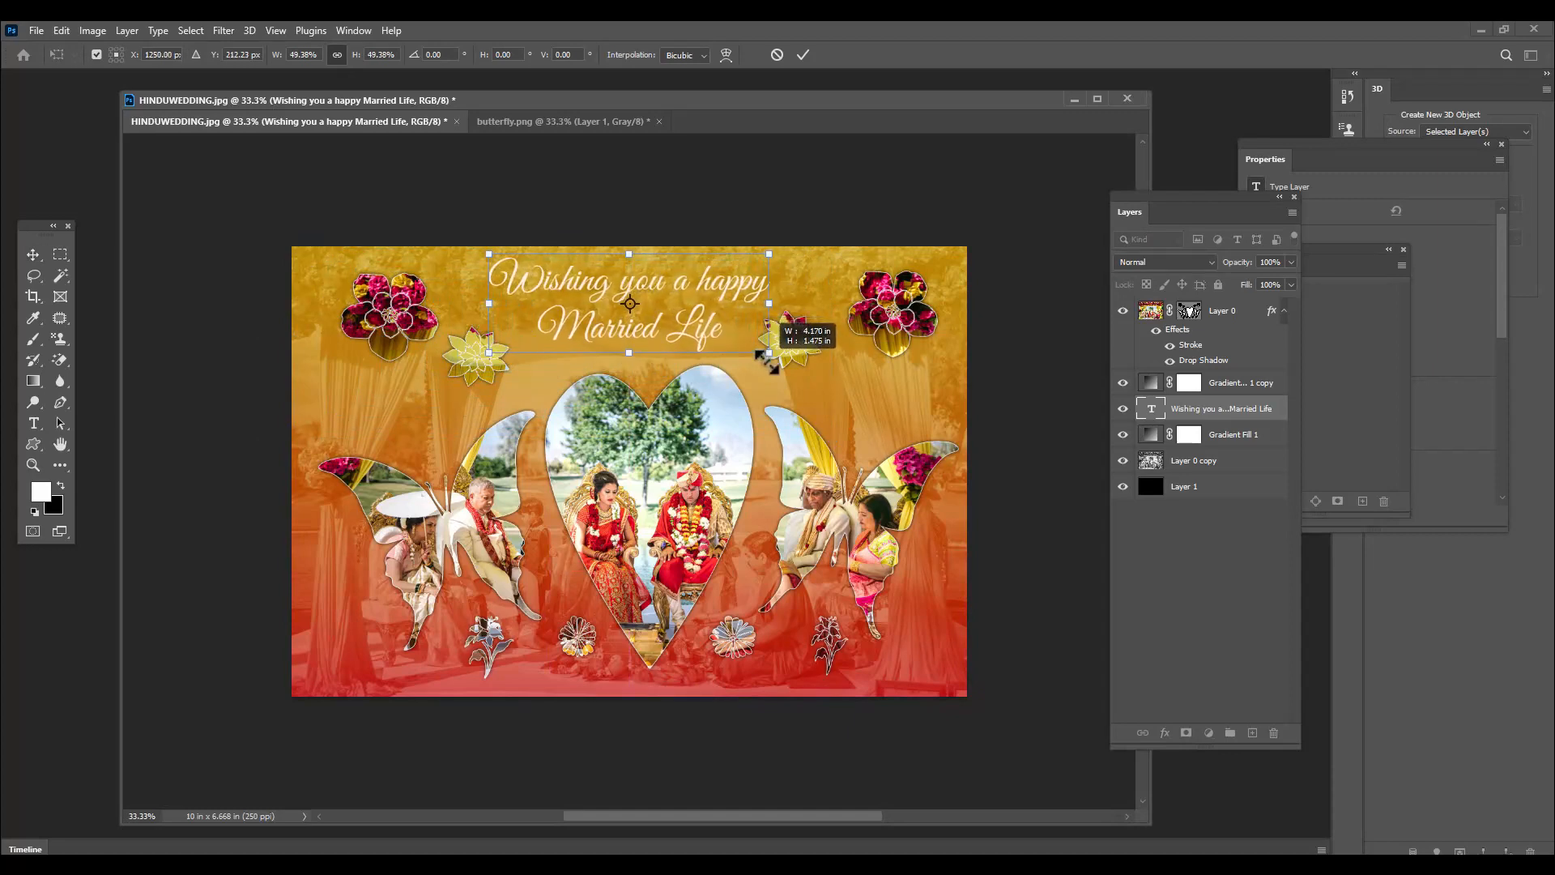
pyautogui.moveTo(717, 281); pyautogui.dragTo(791, 251)
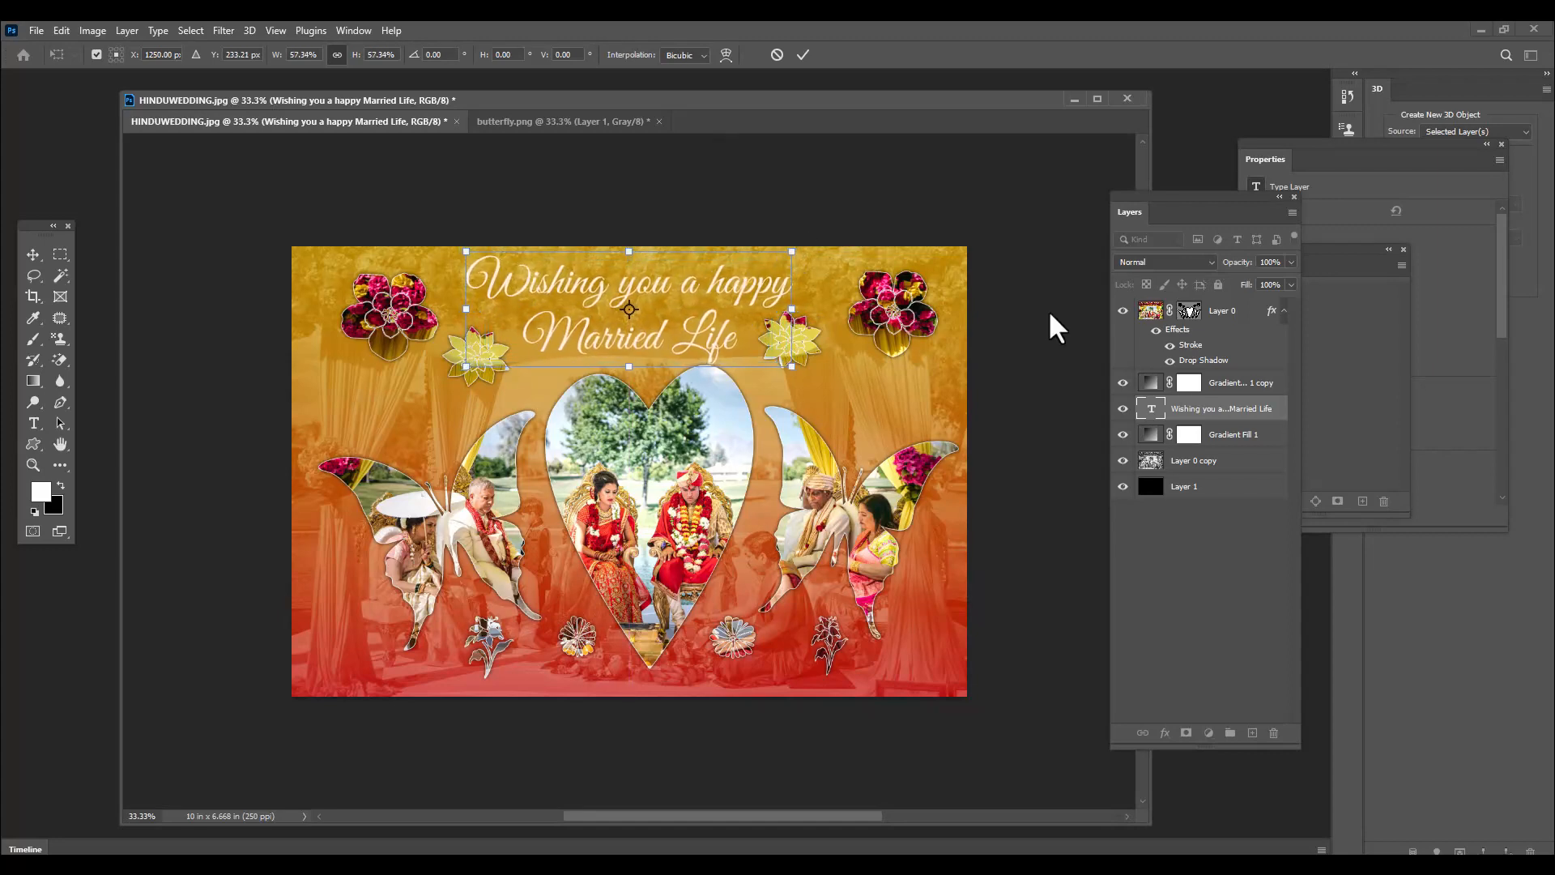
pyautogui.press('Return')
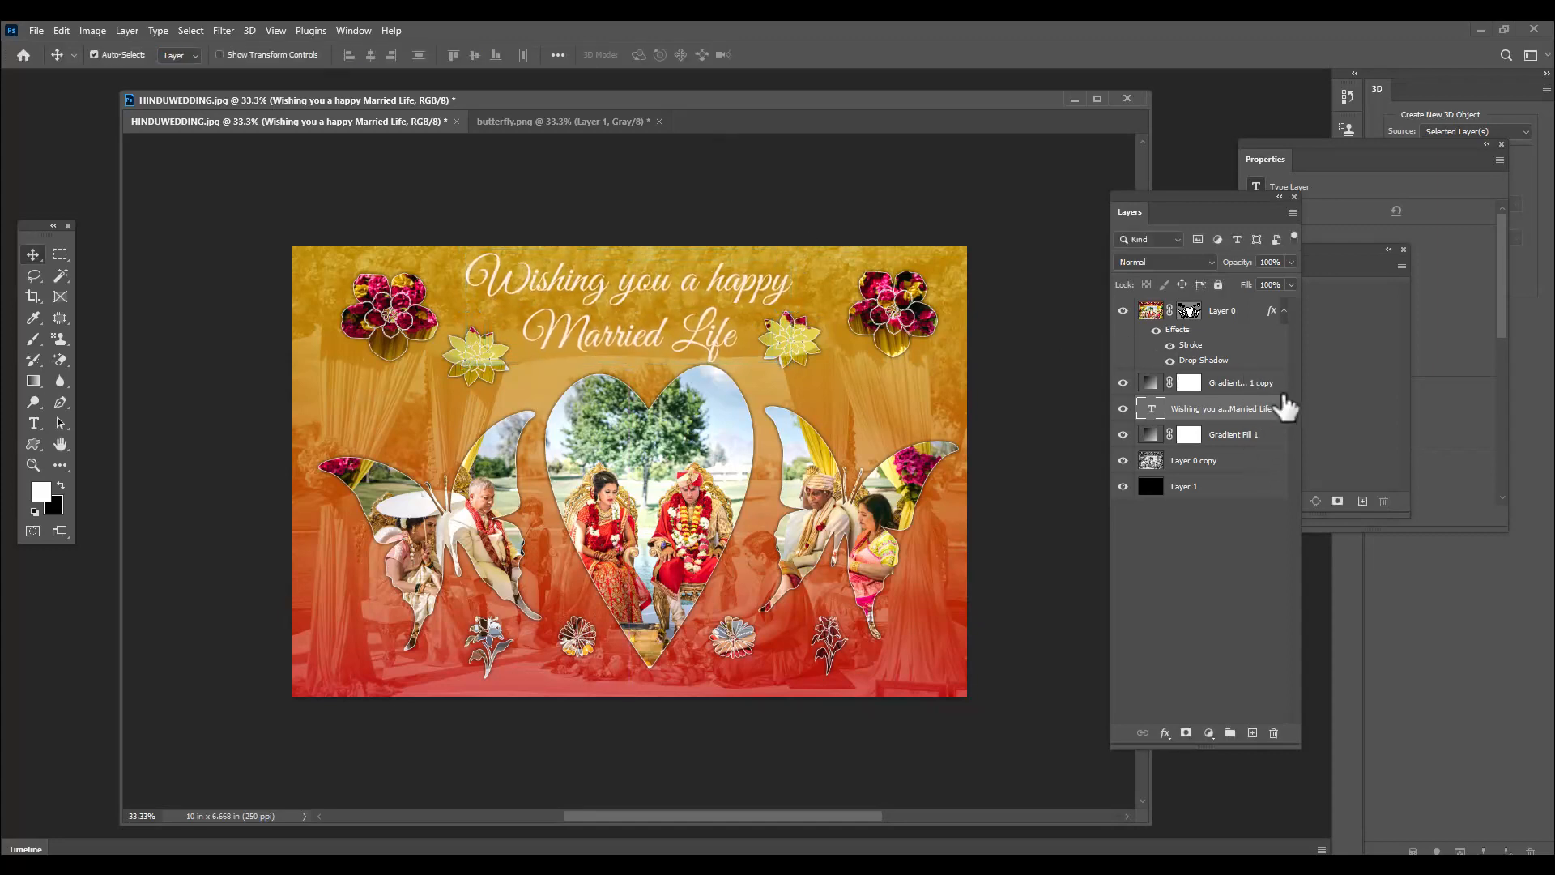
pyautogui.moveTo(1282, 419); pyautogui.dragTo(1263, 299)
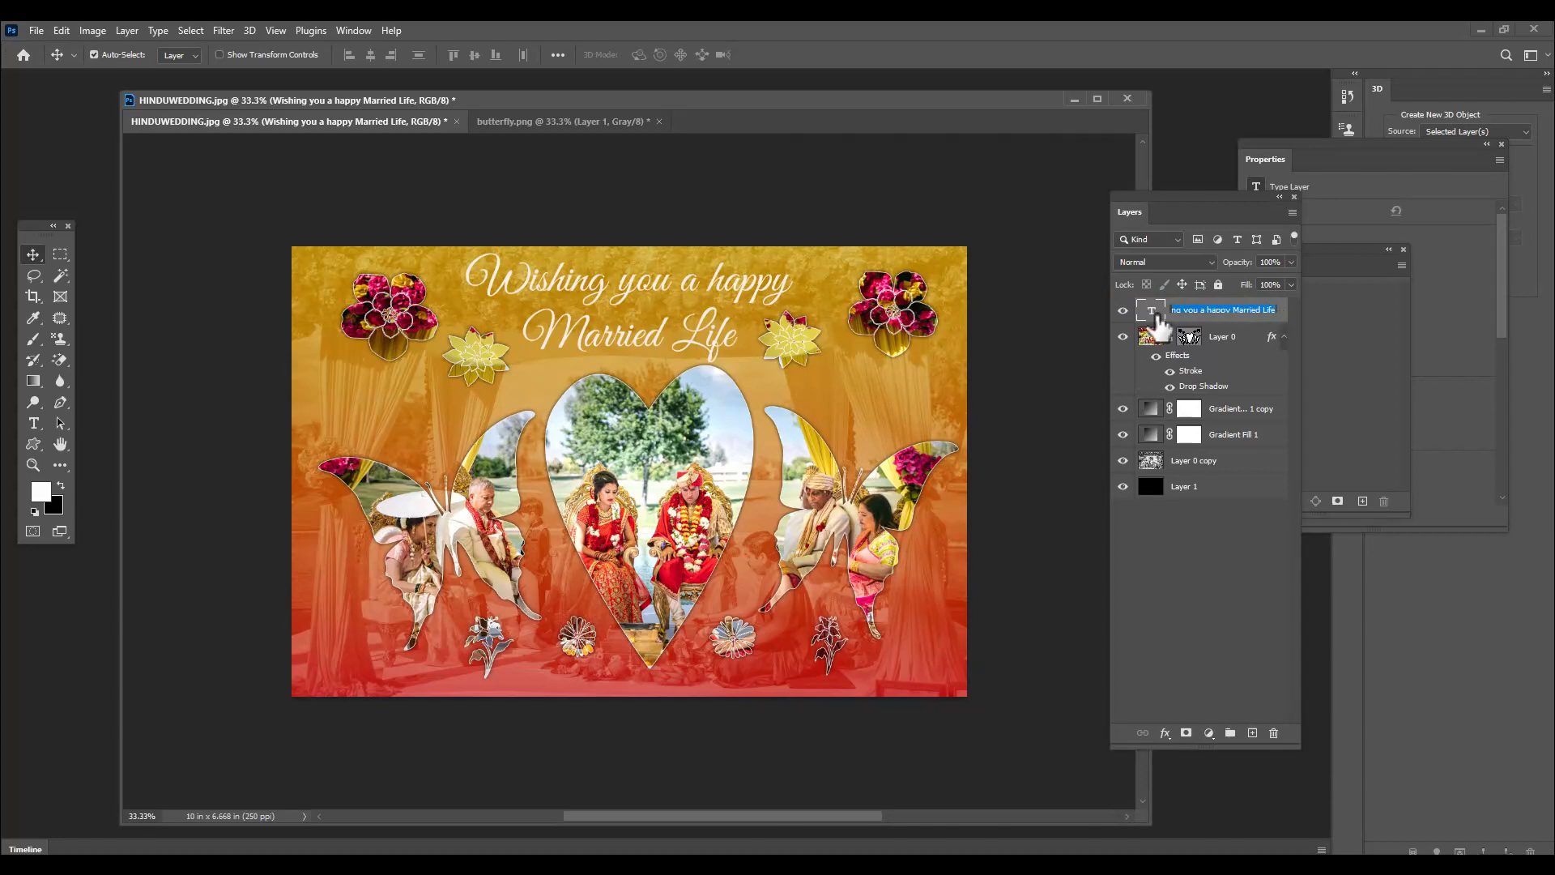
# Give the greeting text layer a yellow Color Overlay with Normal blending at 100% opacity
pyautogui.doubleClick(1155, 324)
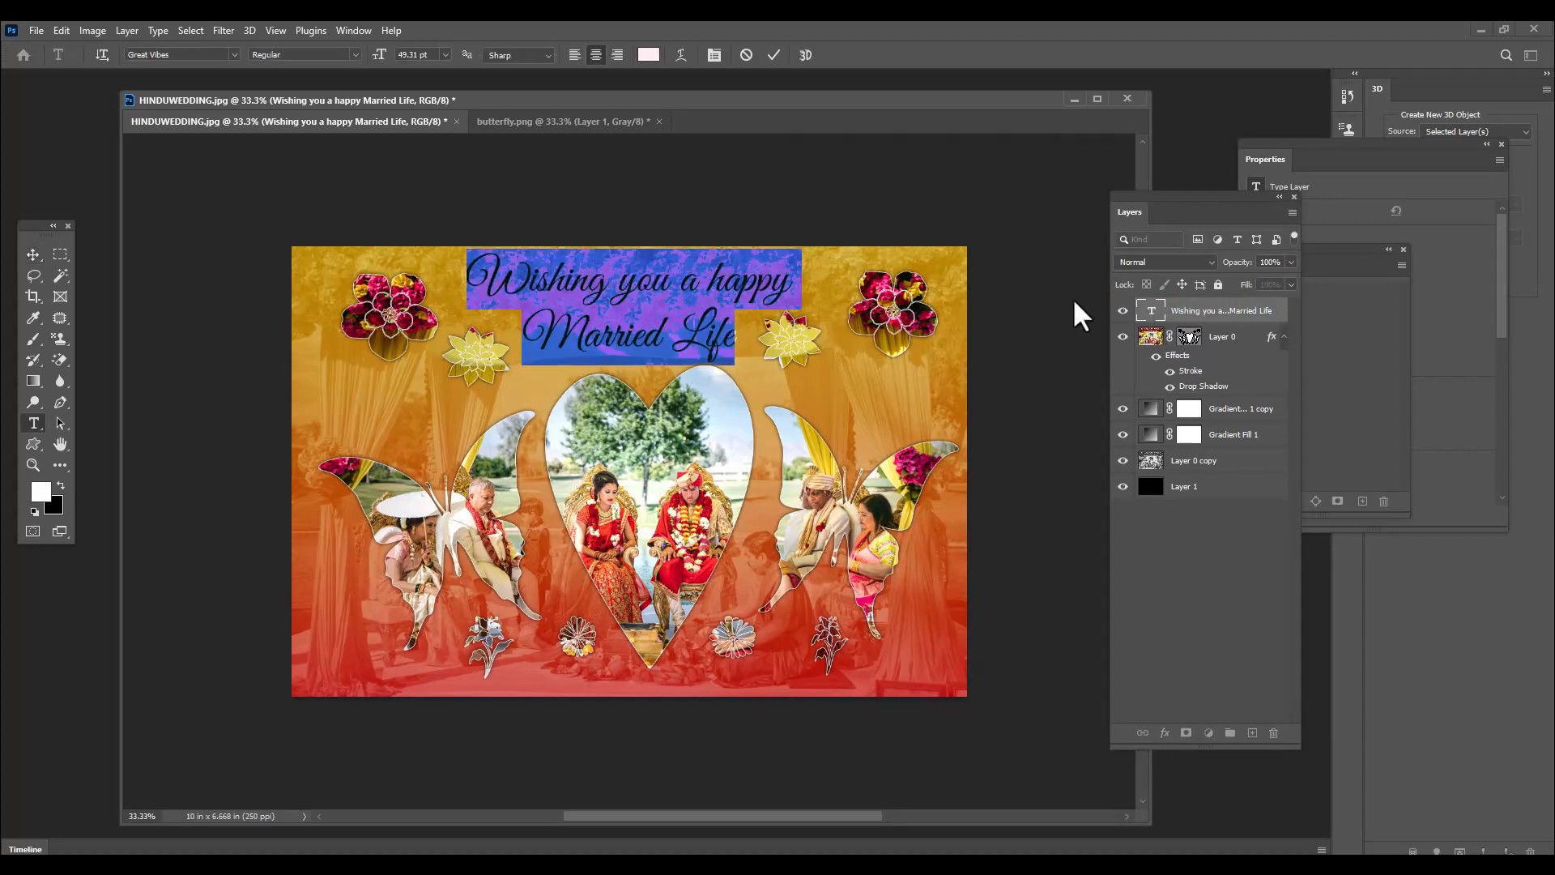
pyautogui.click(1284, 322)
pyautogui.doubleClick(1282, 321)
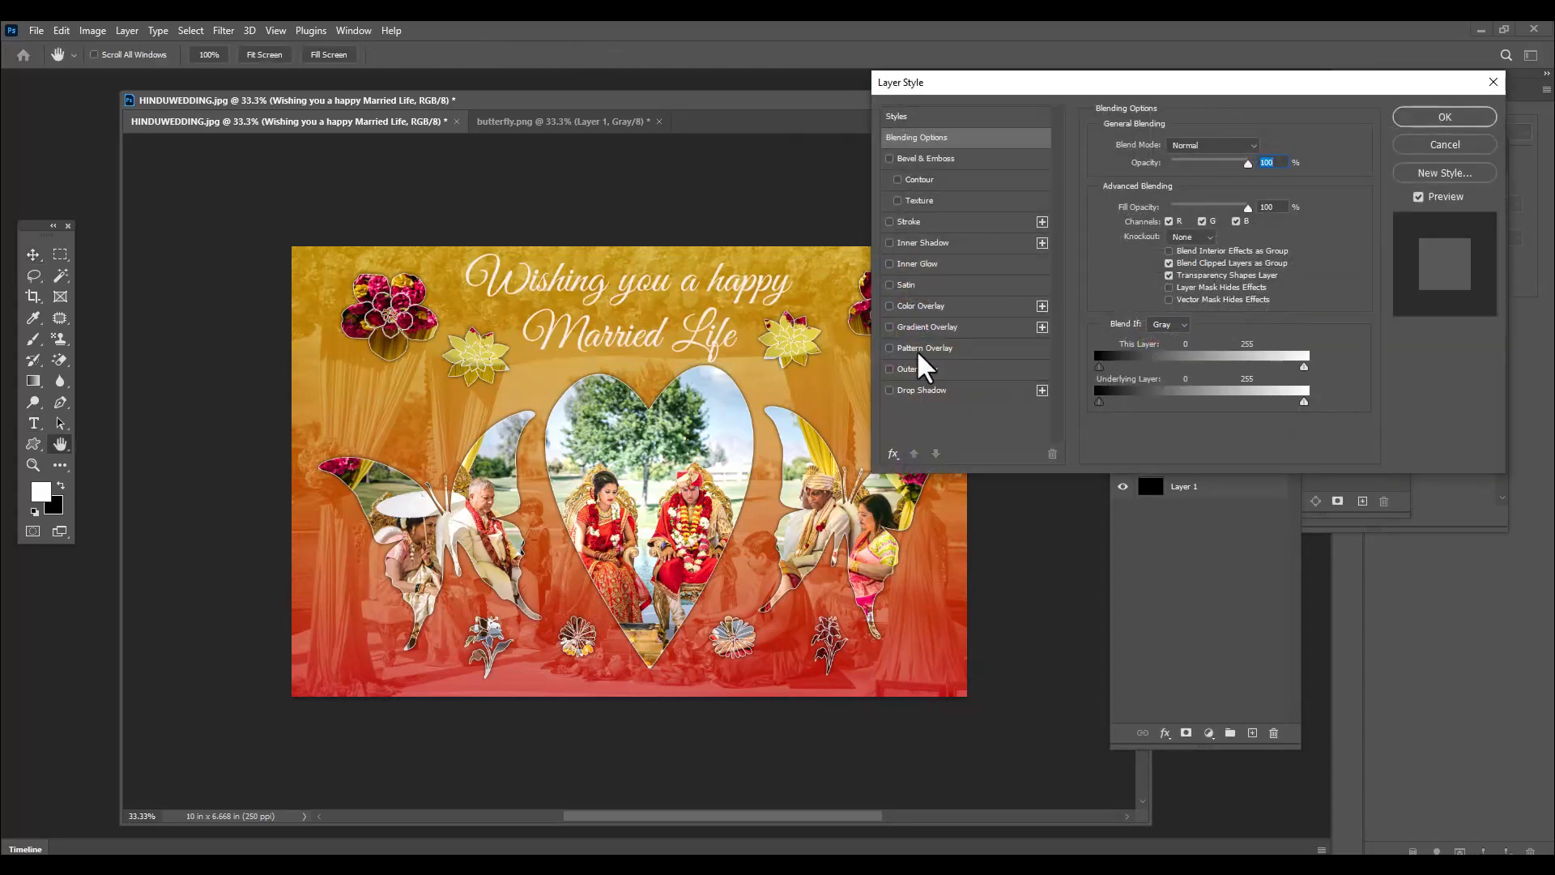
pyautogui.click(890, 306)
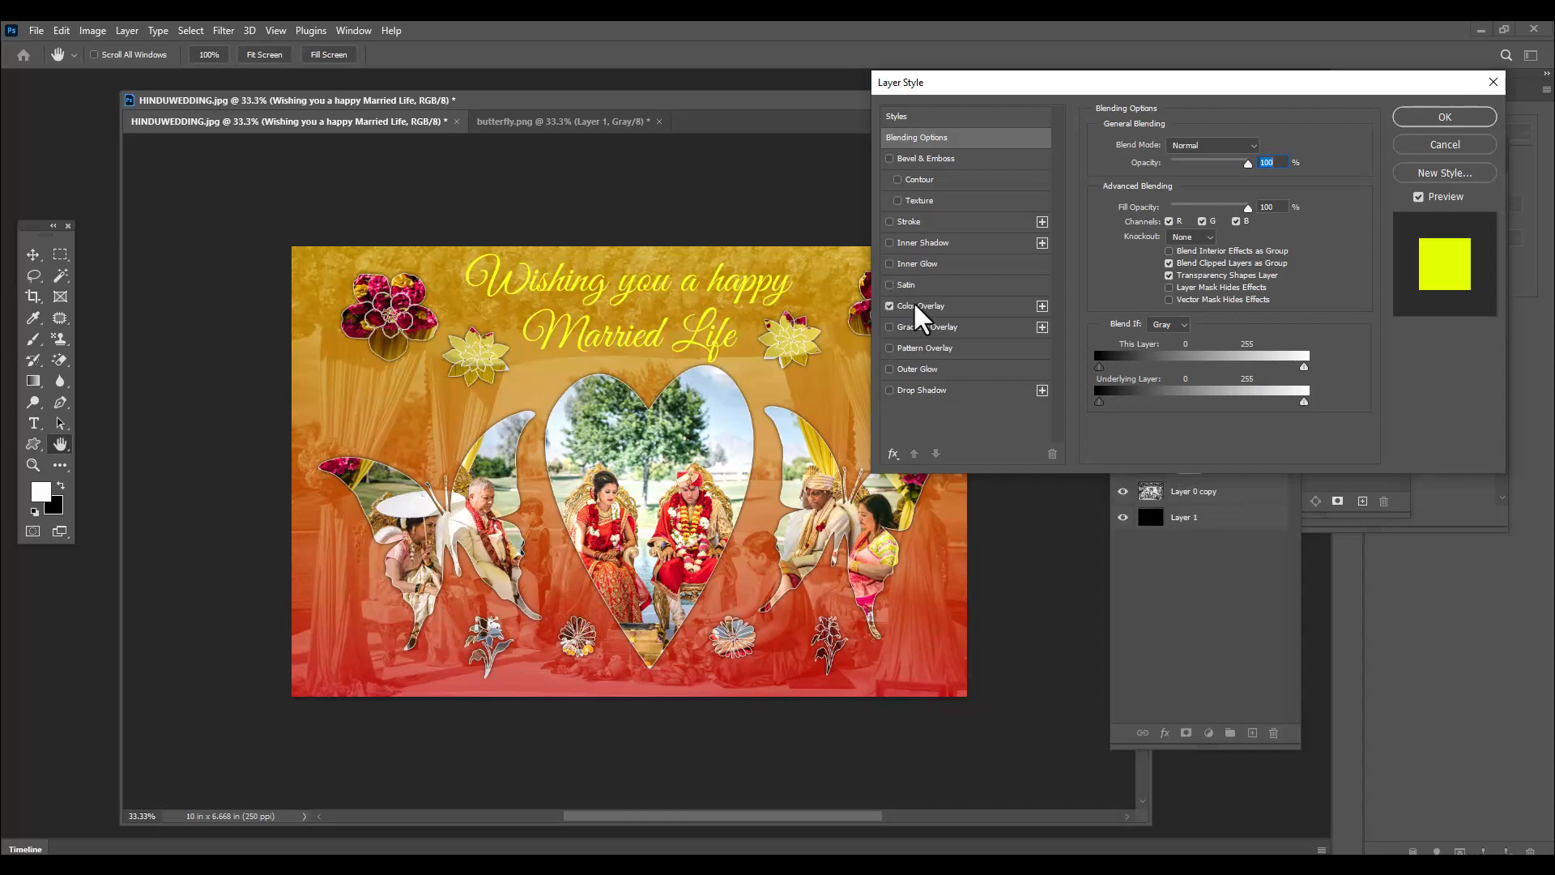
pyautogui.click(973, 305)
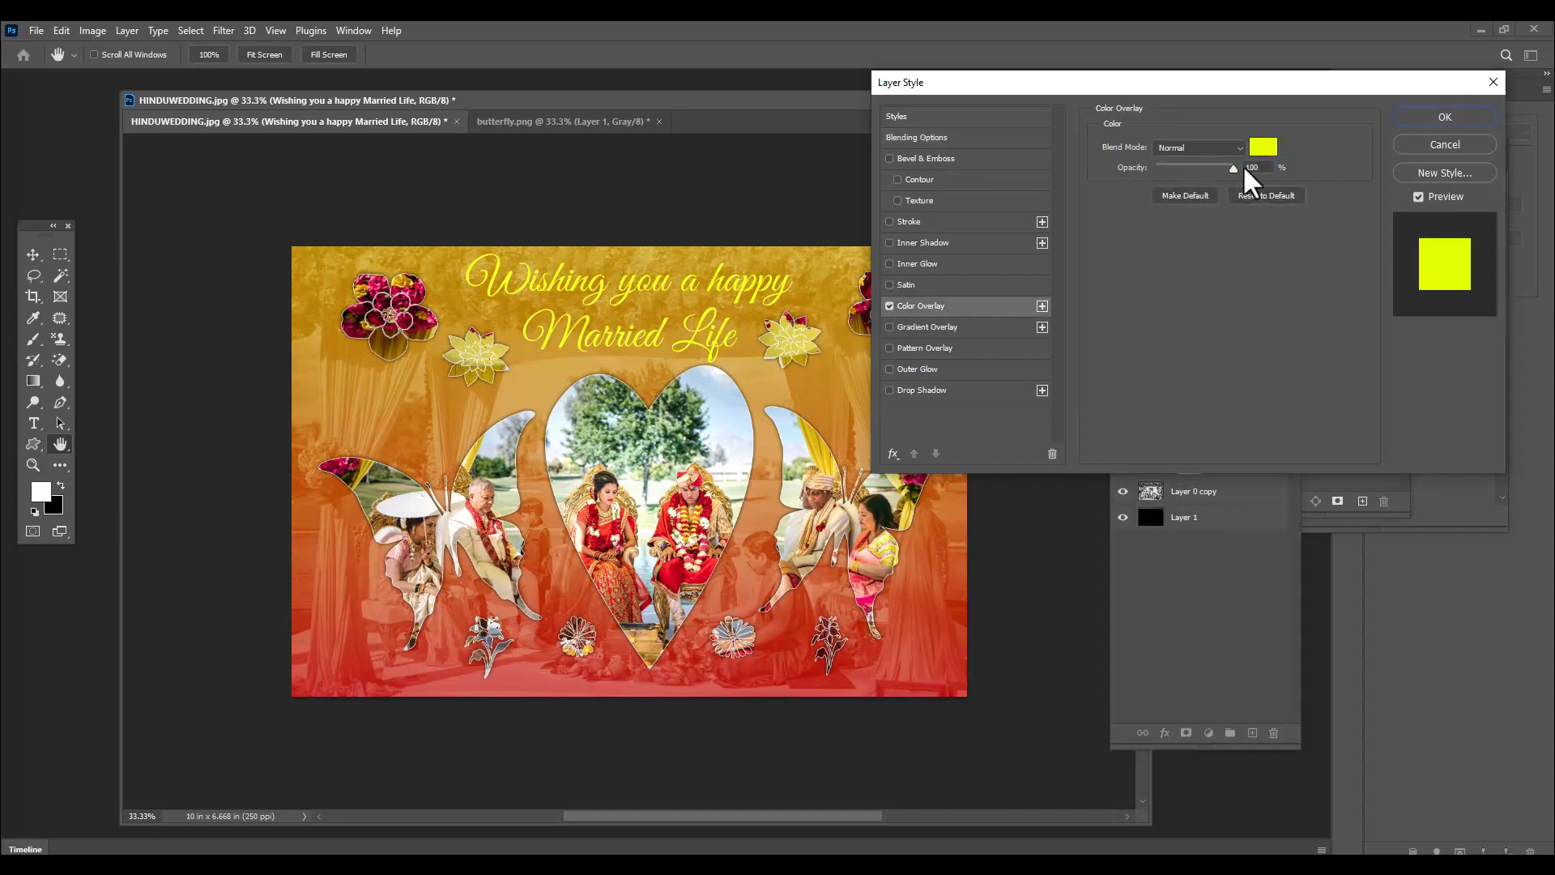
pyautogui.click(1444, 118)
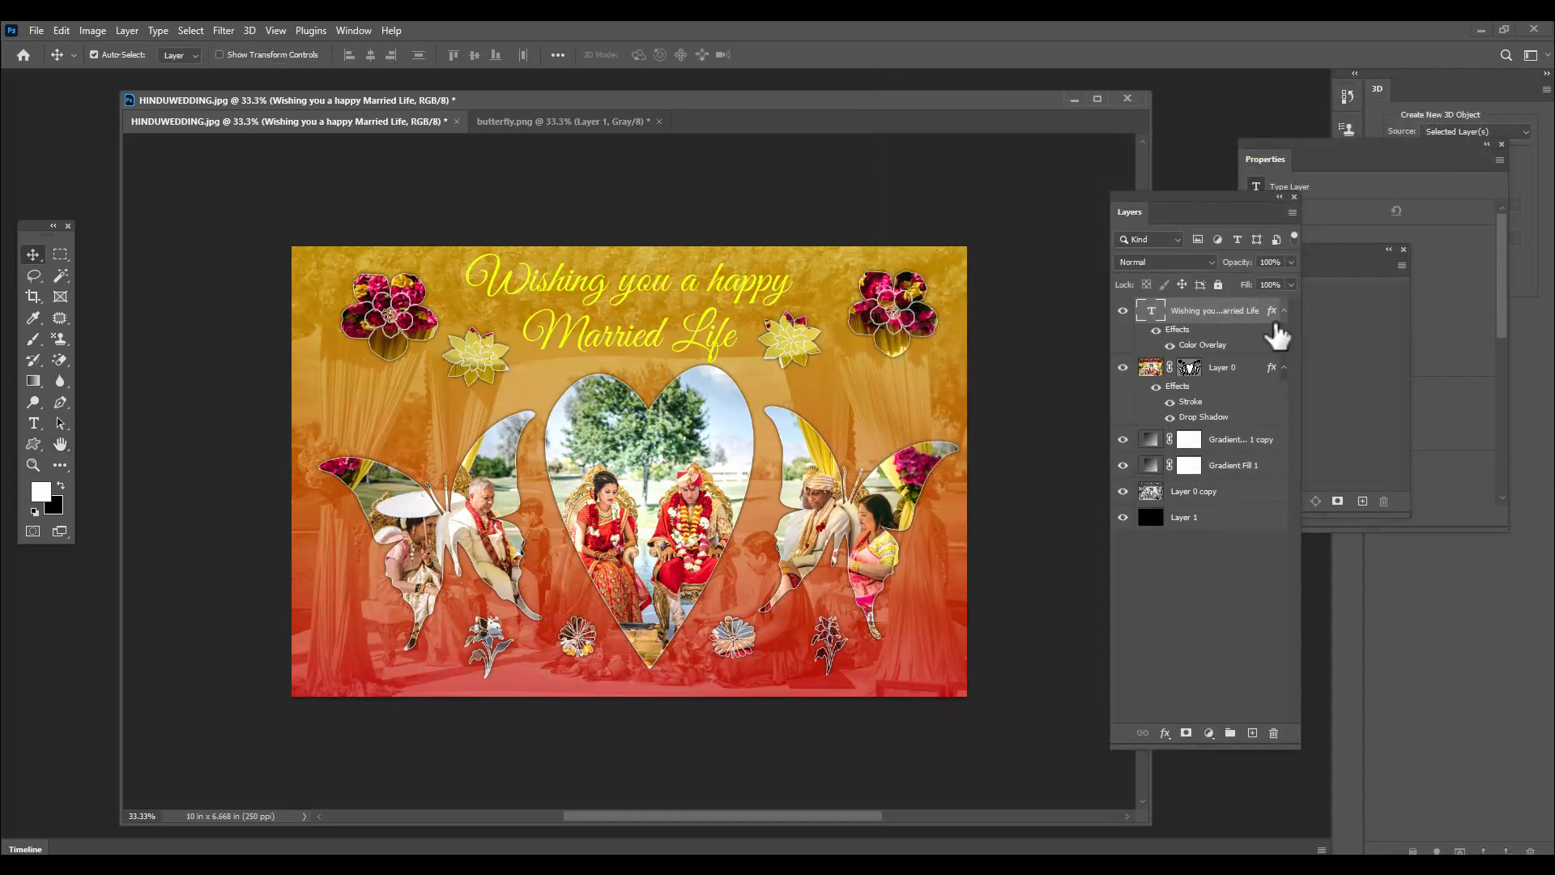
# Add a black drop shadow to the greeting text with 100% opacity, 0 px distance and 18 px size
pyautogui.doubleClick(1274, 332)
pyautogui.click(891, 389)
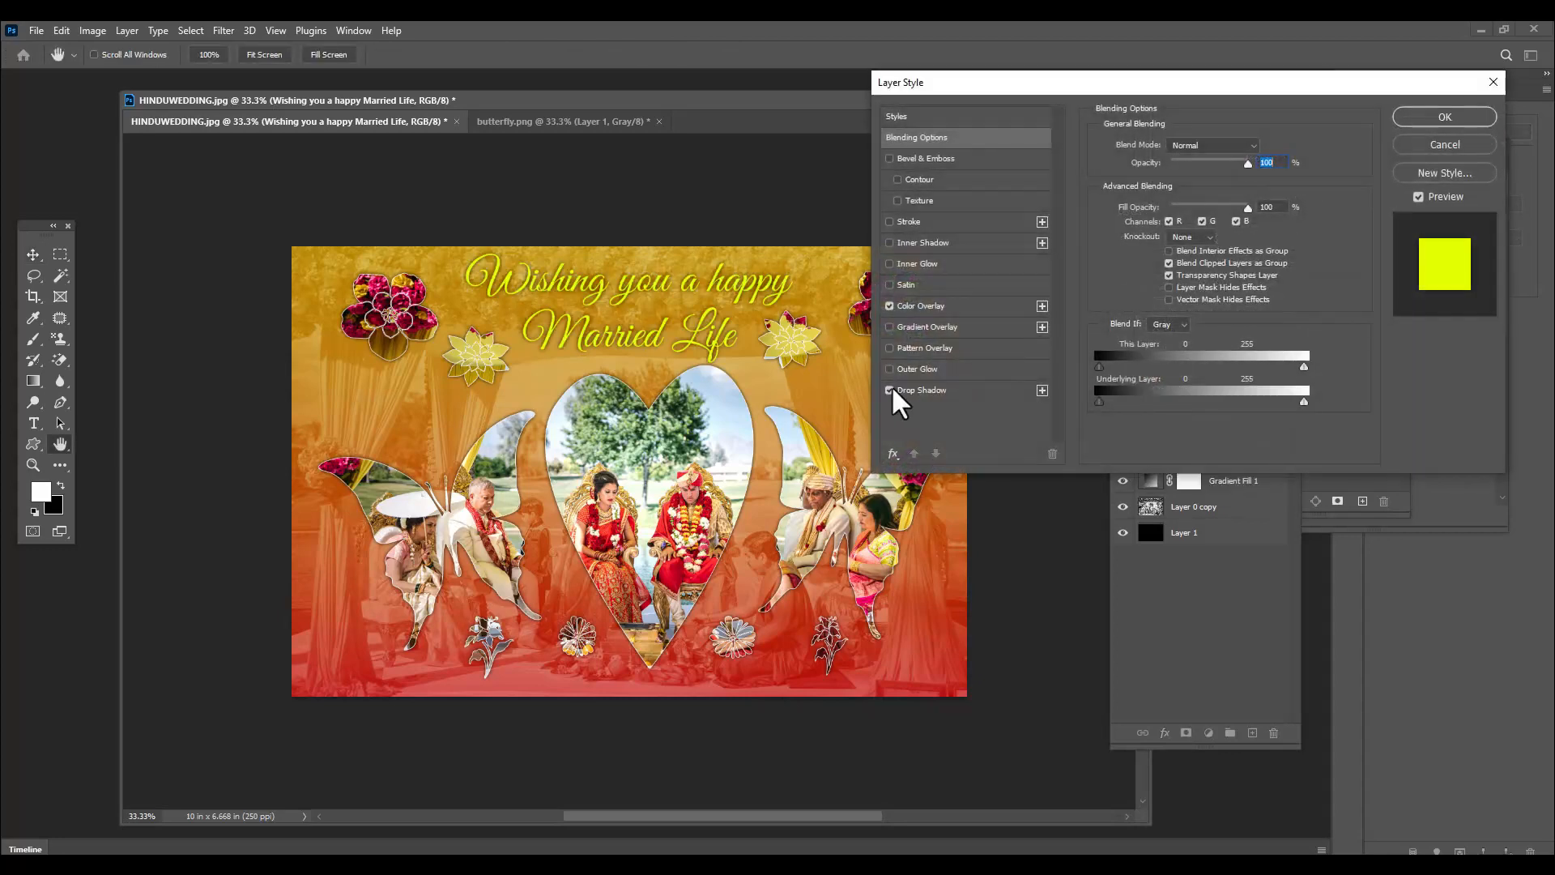
pyautogui.click(928, 391)
pyautogui.moveTo(1093, 94); pyautogui.dragTo(1042, 112)
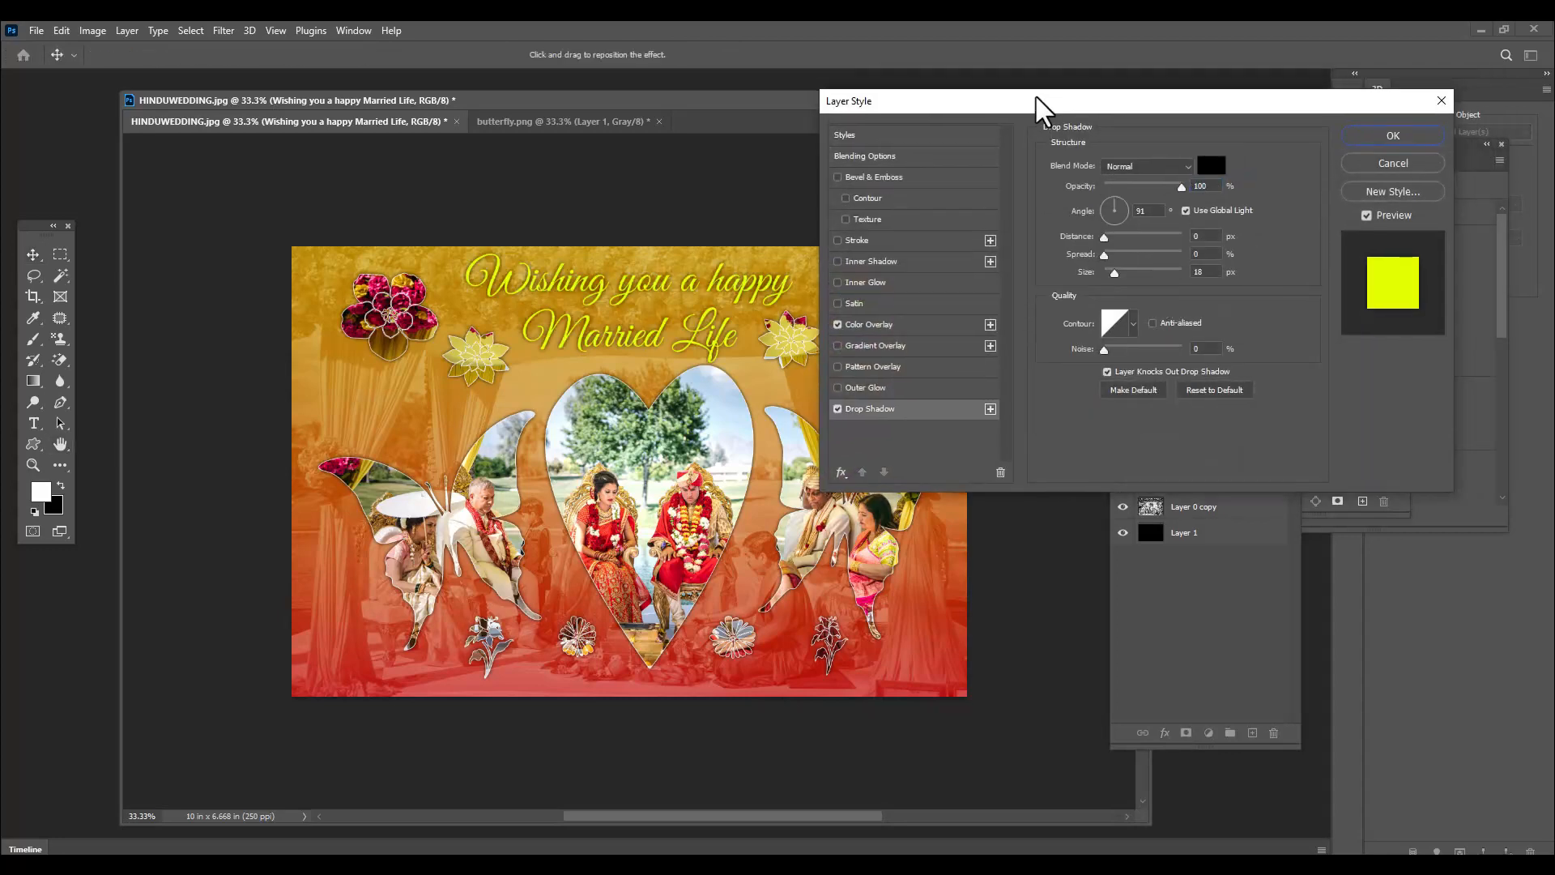
pyautogui.click(1392, 136)
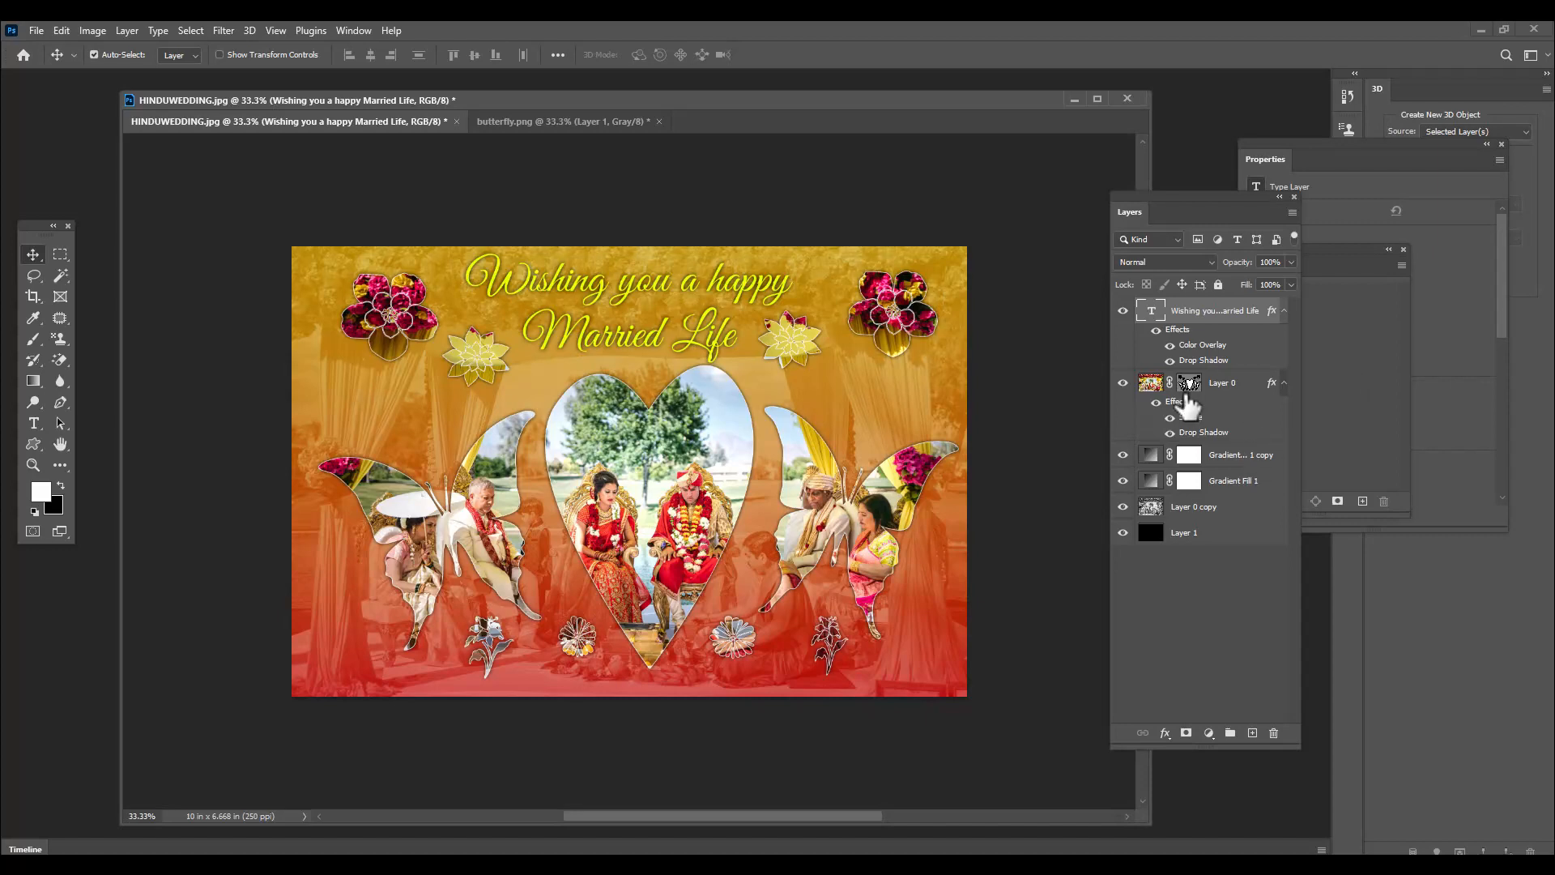
# Rasterize the vector mask of Layer 0
pyautogui.click(1187, 386)
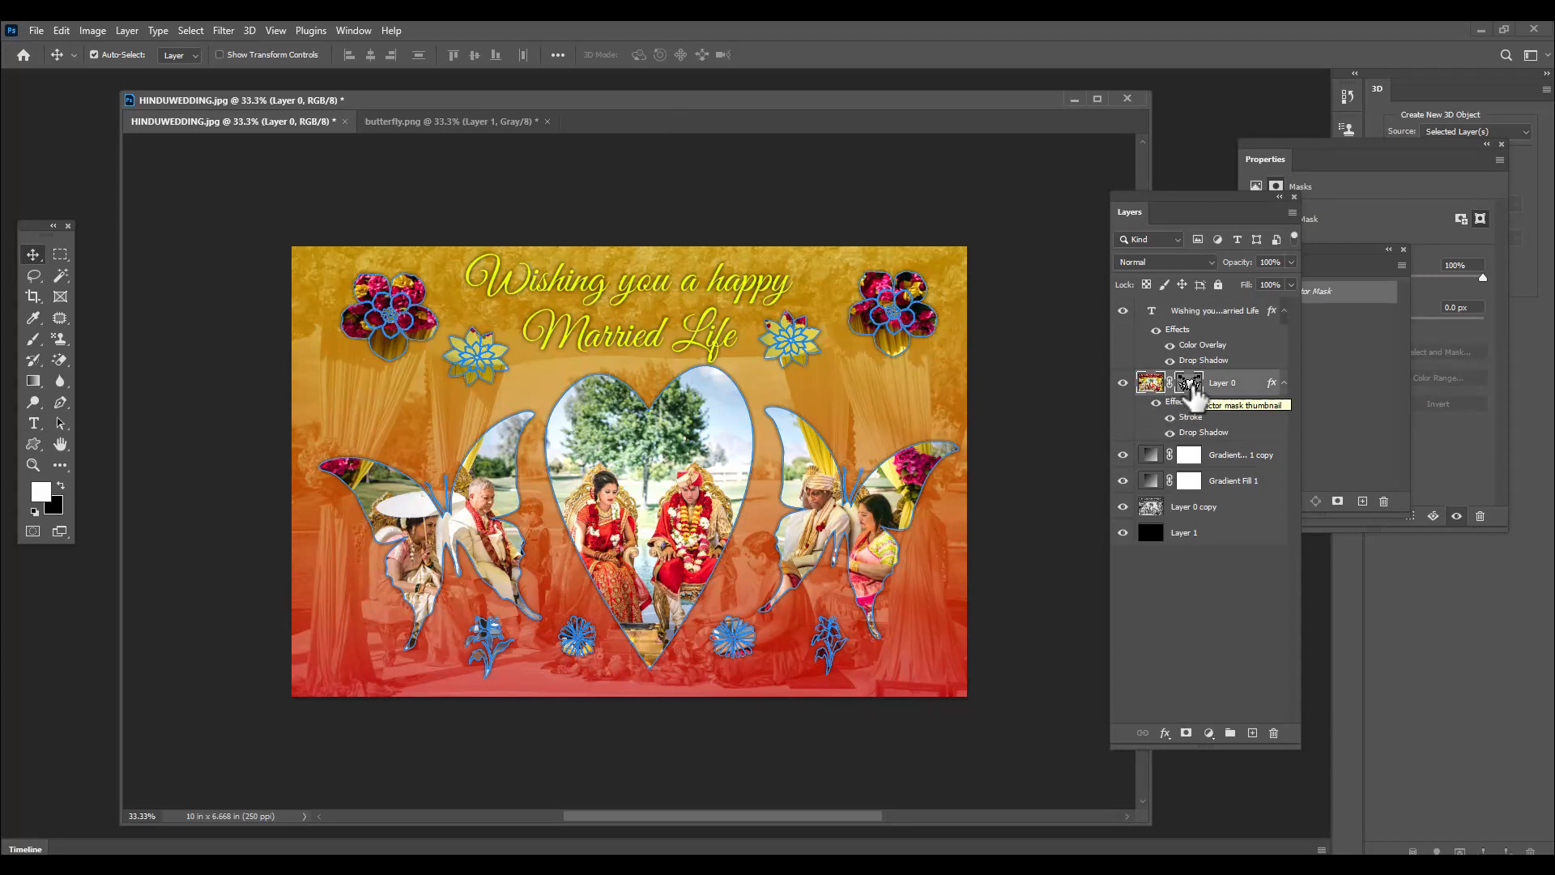
pyautogui.rightClick(1194, 393)
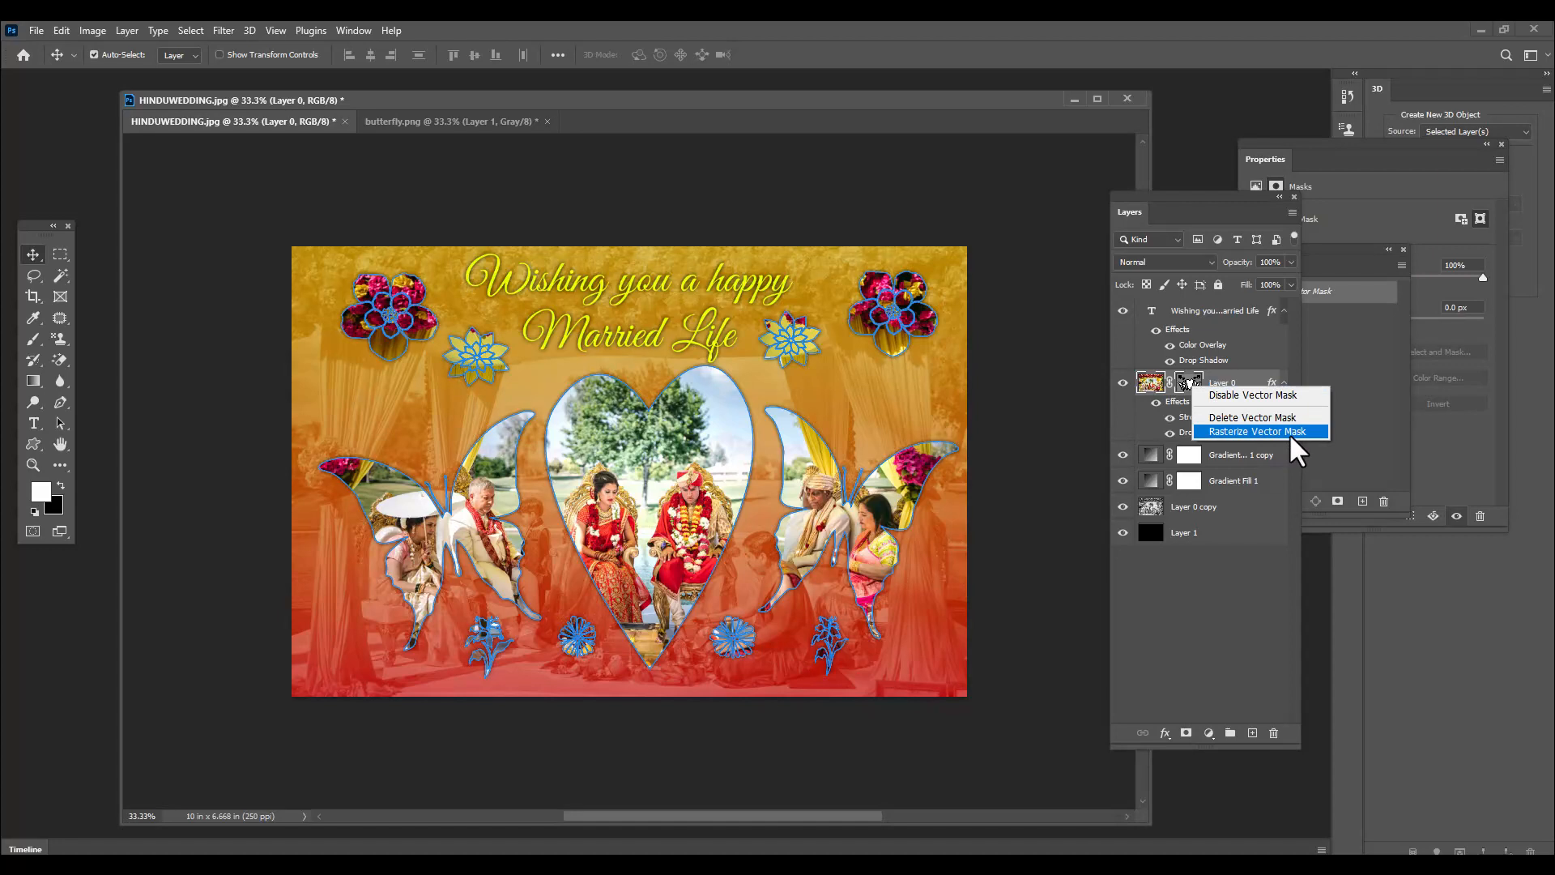
pyautogui.click(1264, 431)
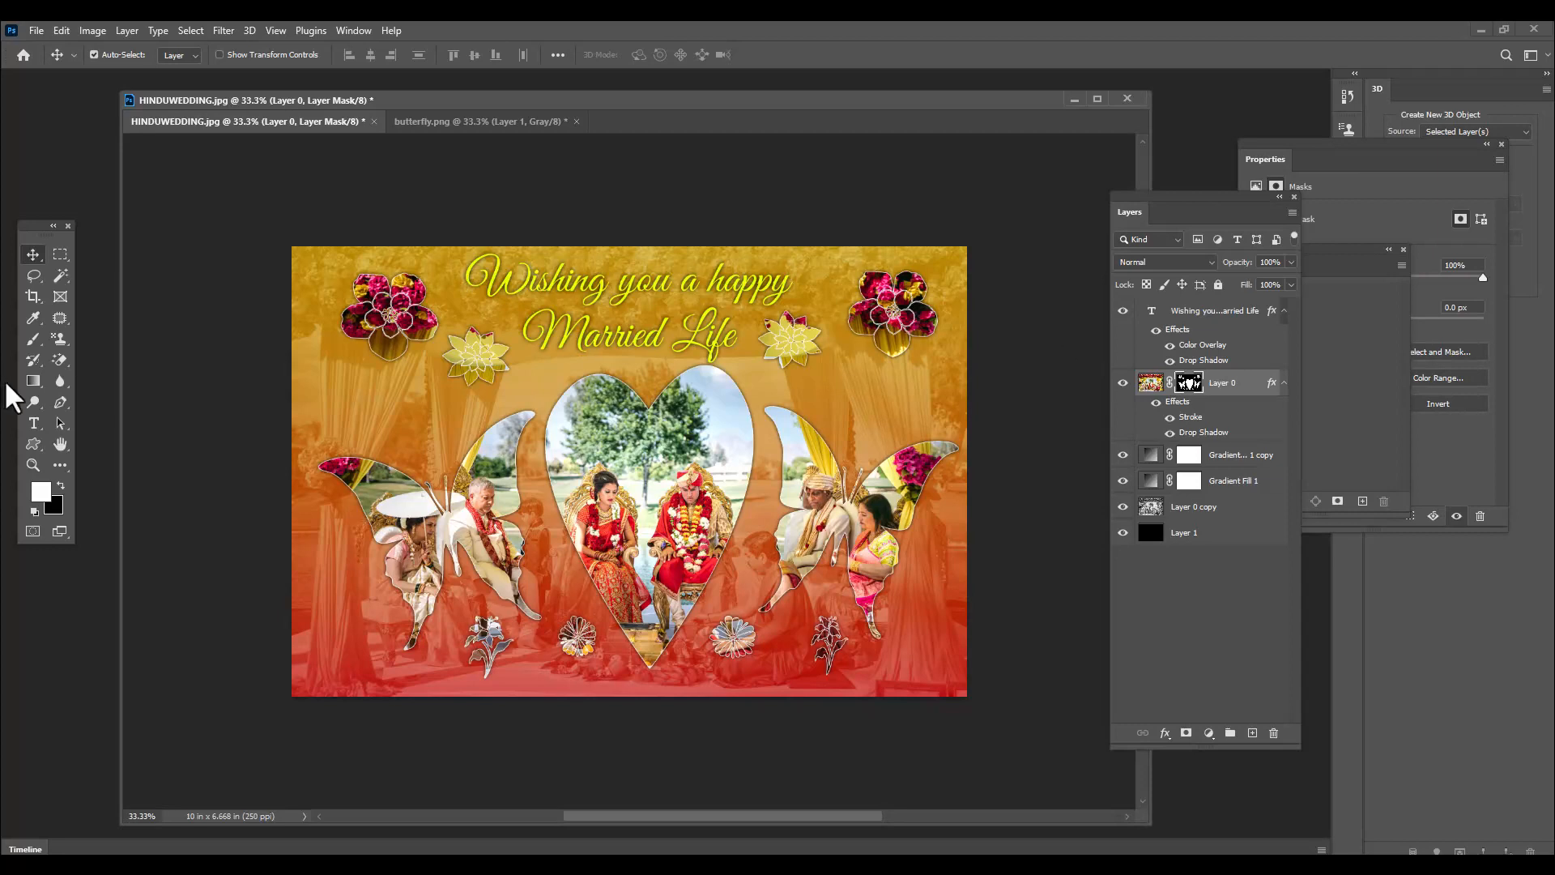
# Choose the Brush tool with the Kyle's Spatter Brushes - Spatter Bot Tilt preset
pyautogui.click(33, 338)
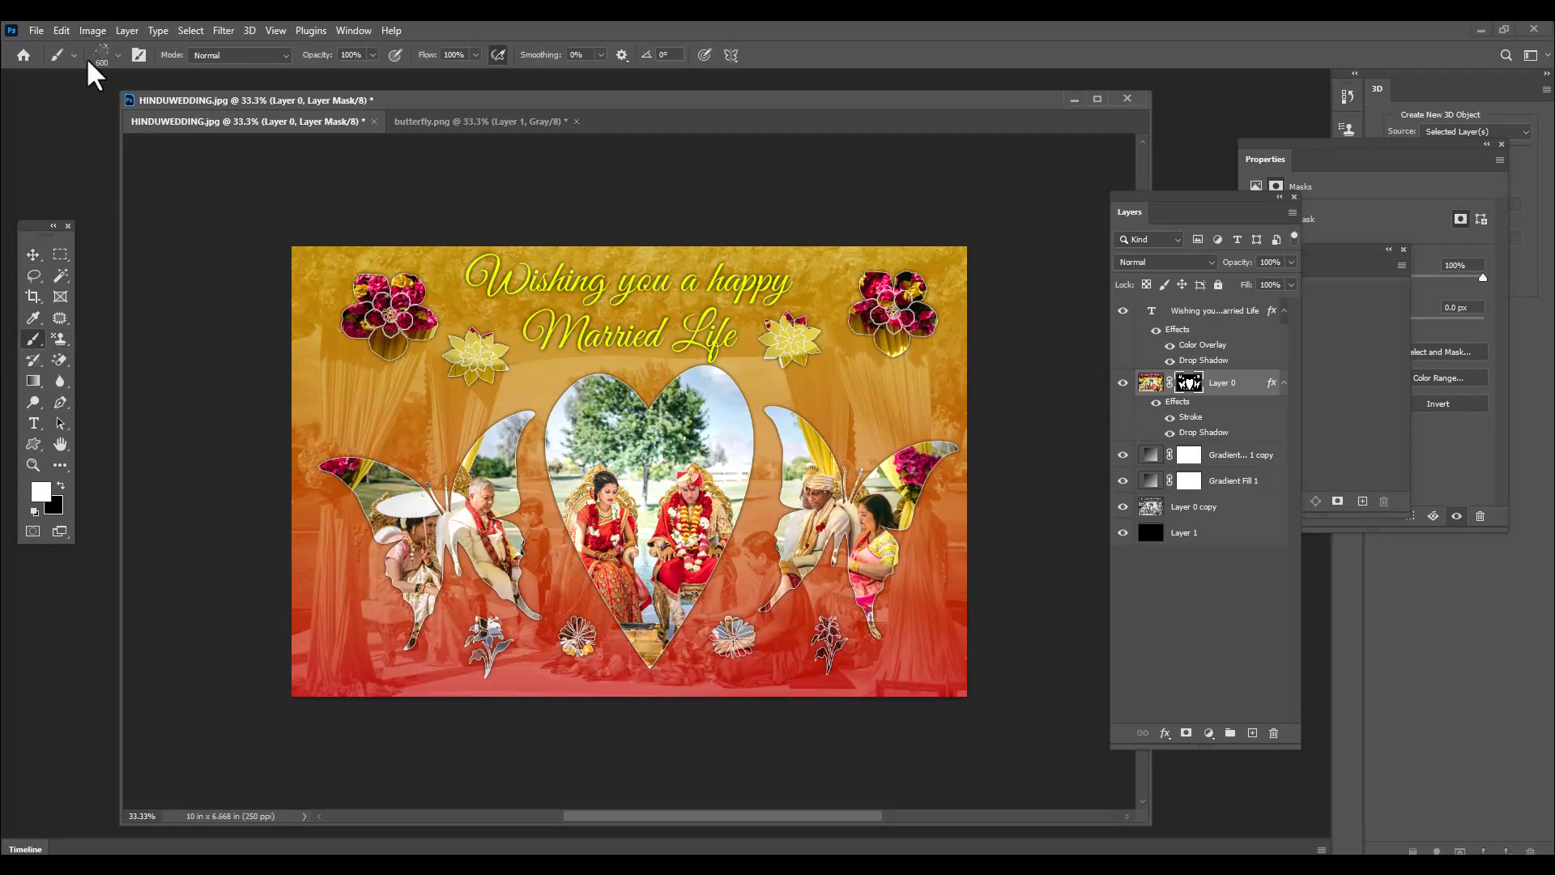
pyautogui.click(118, 55)
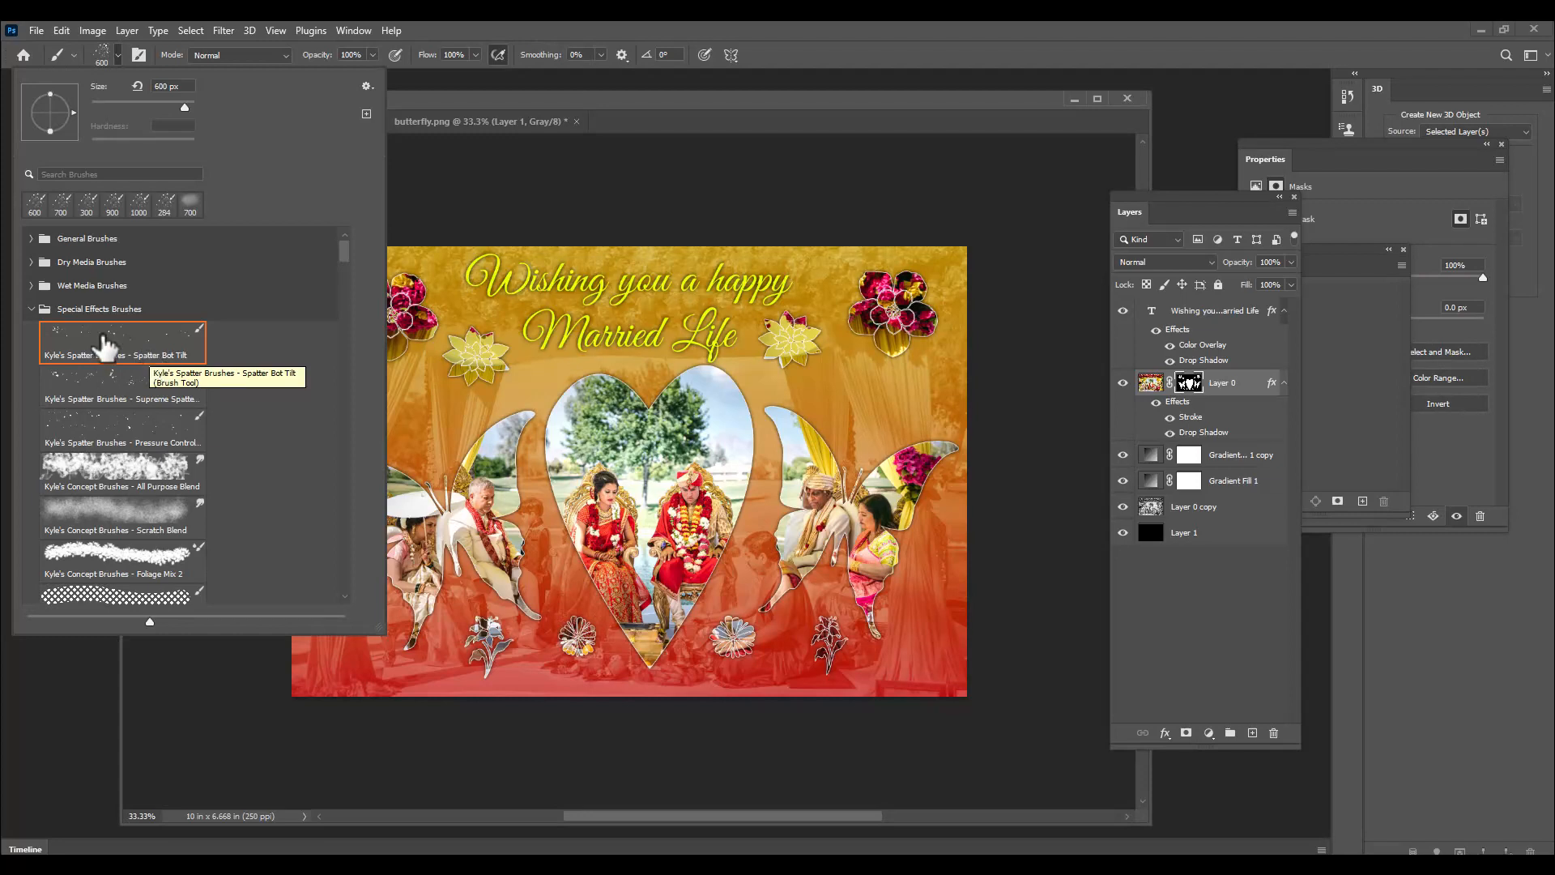
pyautogui.click(90, 344)
pyautogui.click(791, 103)
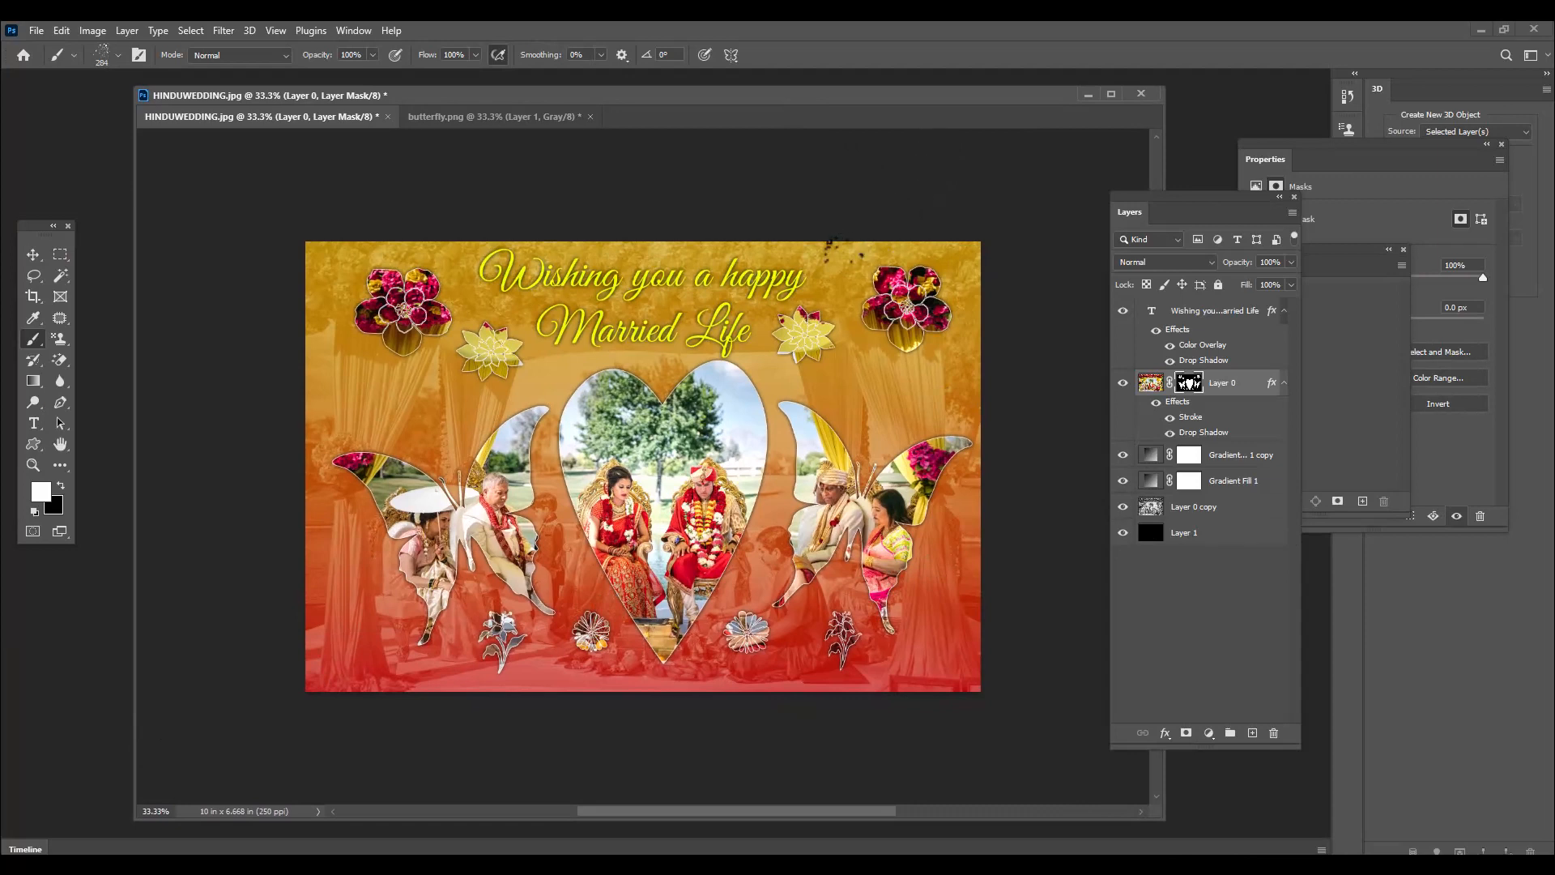
# Paint white spatter on Layer 0's mask around the image's upper-right corner, starting with a 150 px brush
pyautogui.press(']')
pyautogui.press(']')
pyautogui.press(']')
pyautogui.press(']')
pyautogui.press(']')
pyautogui.press(']')
pyautogui.press('[')
pyautogui.press('[')
pyautogui.press('[')
pyautogui.press('[')
pyautogui.press('[')
pyautogui.press('[')
pyautogui.press('[')
pyautogui.press('[')
pyautogui.press('[')
pyautogui.moveTo(866, 241)
pyautogui.mouseDown()
pyautogui.moveTo(966, 245)
pyautogui.moveTo(966, 263)
pyautogui.mouseUp()
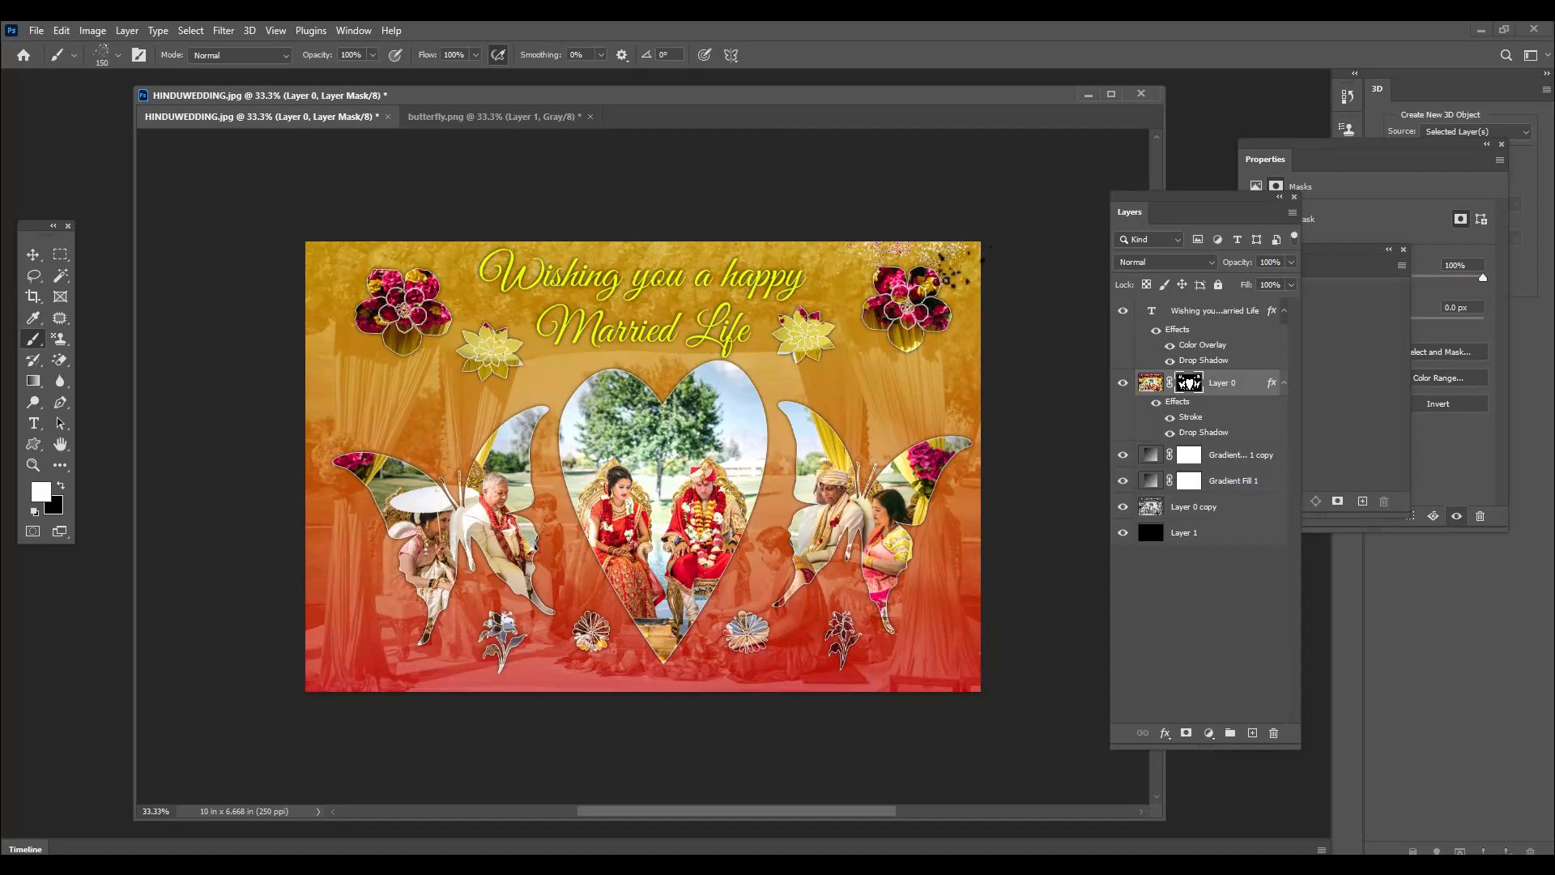
pyautogui.press(']')
pyautogui.press(']')
pyautogui.press(']')
pyautogui.press(']')
pyautogui.moveTo(980, 266); pyautogui.dragTo(979, 354)
# Paint larger white spatter on Layer 0's mask down the image's right edge and along its bottom, enlarging the brush to 500 px or more
pyautogui.press(']')
pyautogui.press(']')
pyautogui.press(']')
pyautogui.press(']')
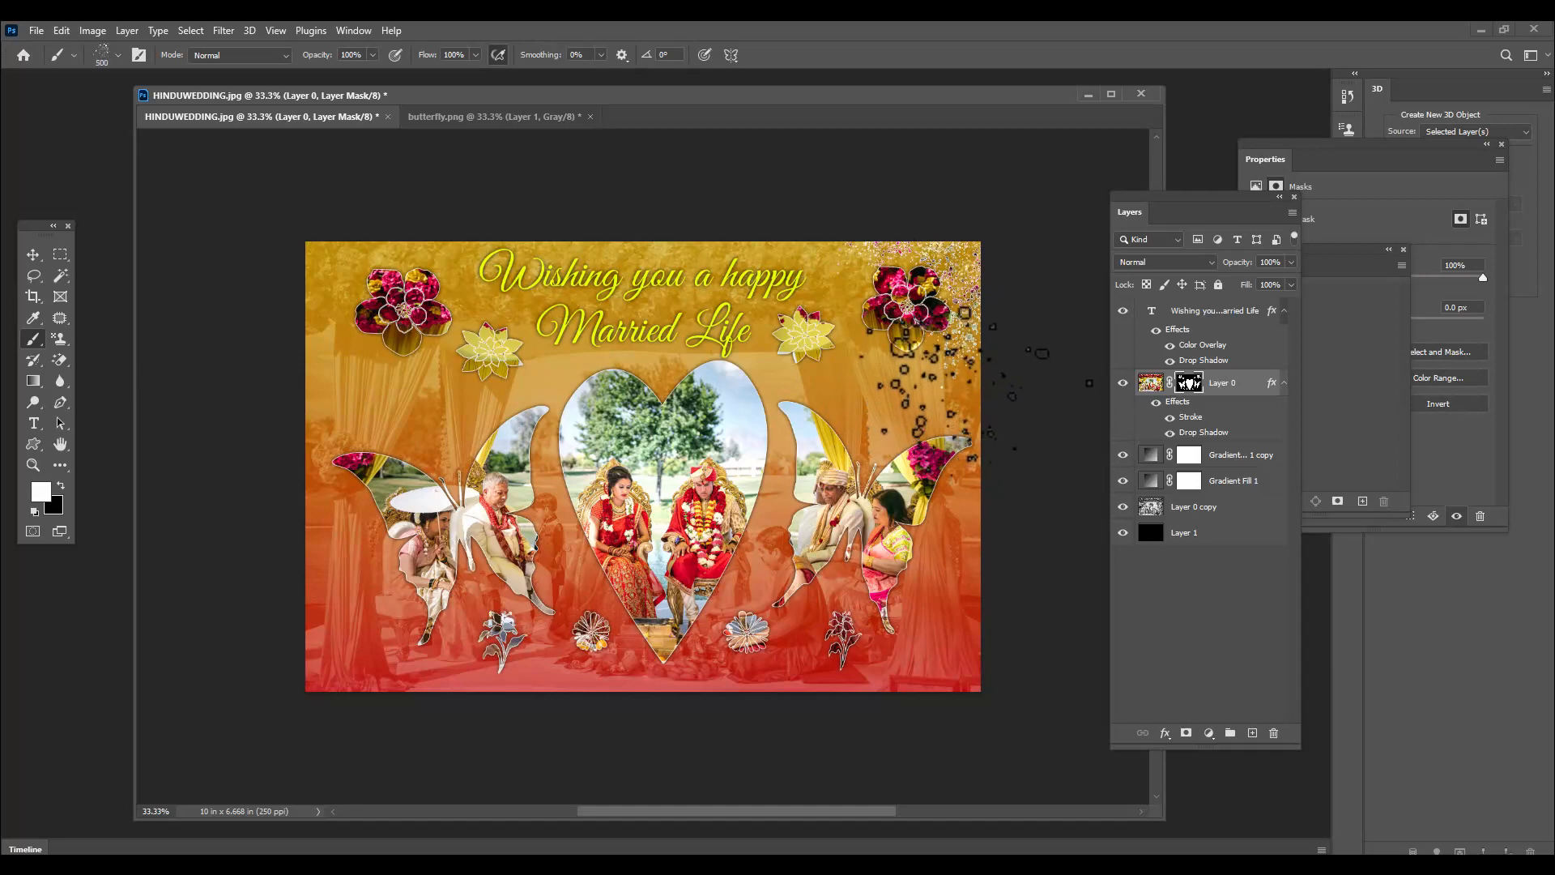
pyautogui.click(990, 409)
pyautogui.moveTo(1029, 527)
pyautogui.mouseDown()
pyautogui.moveTo(1022, 601)
pyautogui.moveTo(1011, 688)
pyautogui.moveTo(958, 735)
pyautogui.moveTo(541, 730)
pyautogui.moveTo(512, 700)
pyautogui.moveTo(275, 657)
pyautogui.moveTo(324, 721)
pyautogui.mouseUp()
pyautogui.click(324, 706)
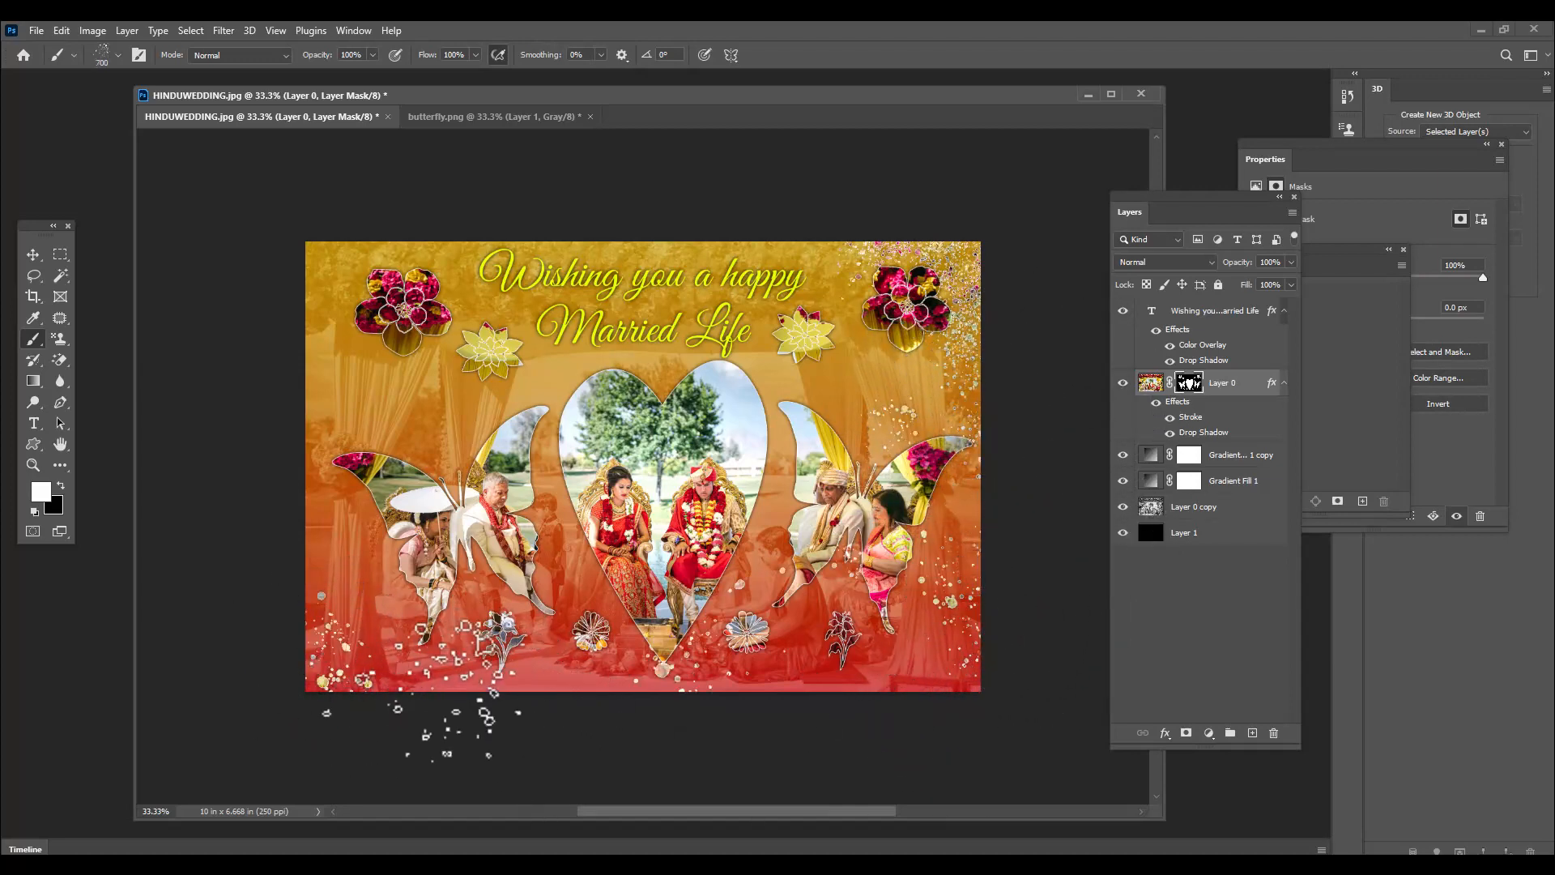
# Paint white spatter on Layer 0's mask over the image's upper-left corner and left edge, using brush sizes from 300 to 600 px
pyautogui.press('[')
pyautogui.press('[')
pyautogui.press('[')
pyautogui.press('[')
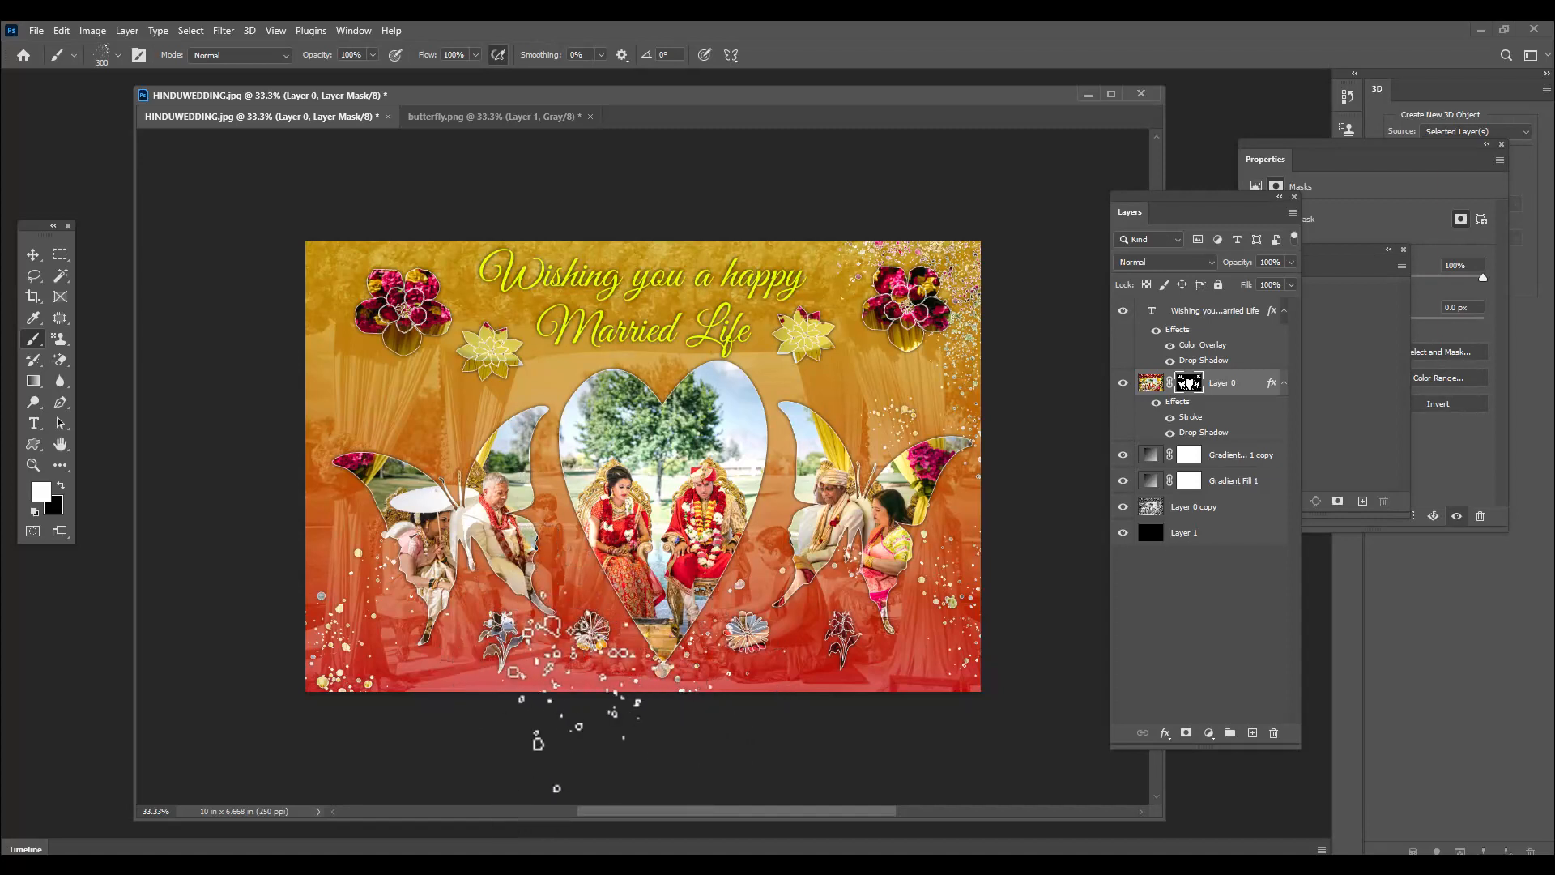
pyautogui.moveTo(266, 333); pyautogui.dragTo(300, 243)
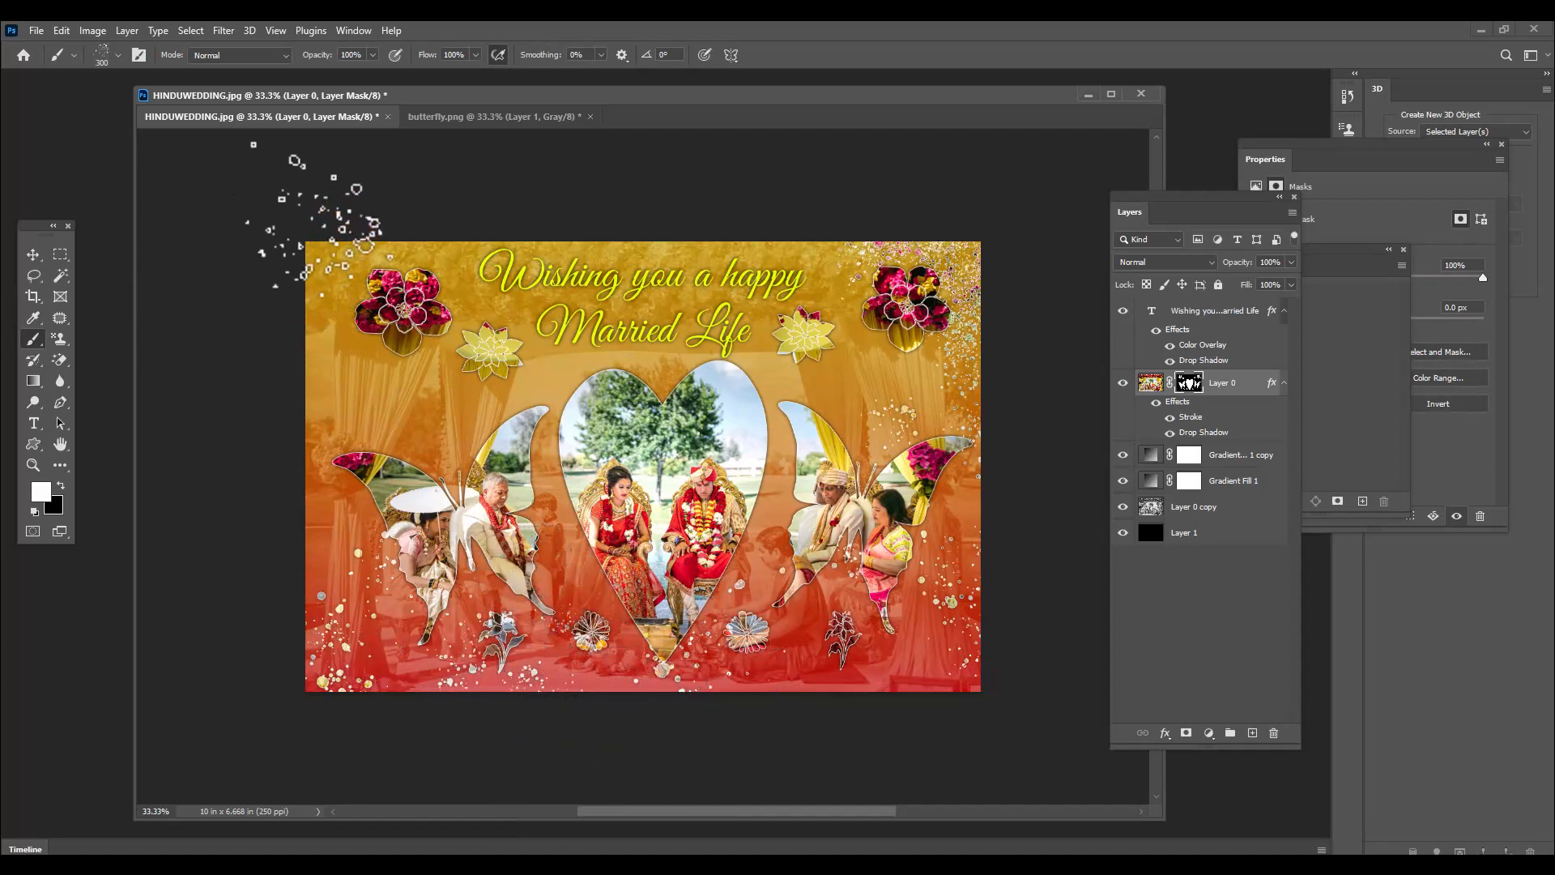
pyautogui.press('[')
pyautogui.press('[')
pyautogui.press('[')
pyautogui.press('[')
pyautogui.press('[')
pyautogui.press('[')
pyautogui.press(']')
pyautogui.press(']')
pyautogui.press(']')
pyautogui.press(']')
pyautogui.press(']')
pyautogui.press(']')
pyautogui.press(']')
pyautogui.press(']')
pyautogui.press(']')
pyautogui.click(441, 213)
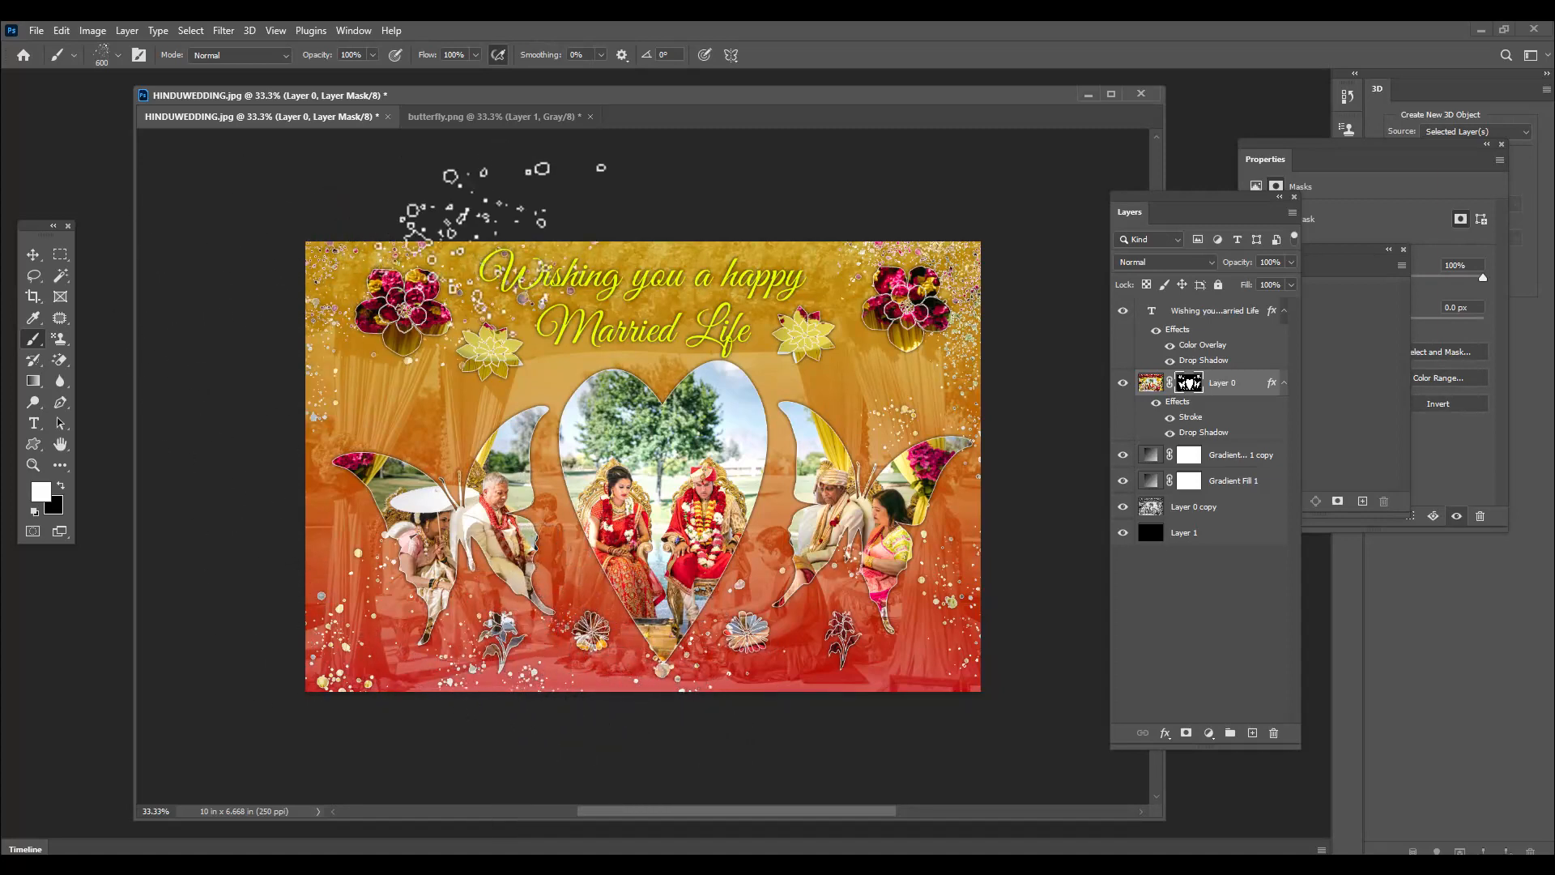
pyautogui.click(264, 498)
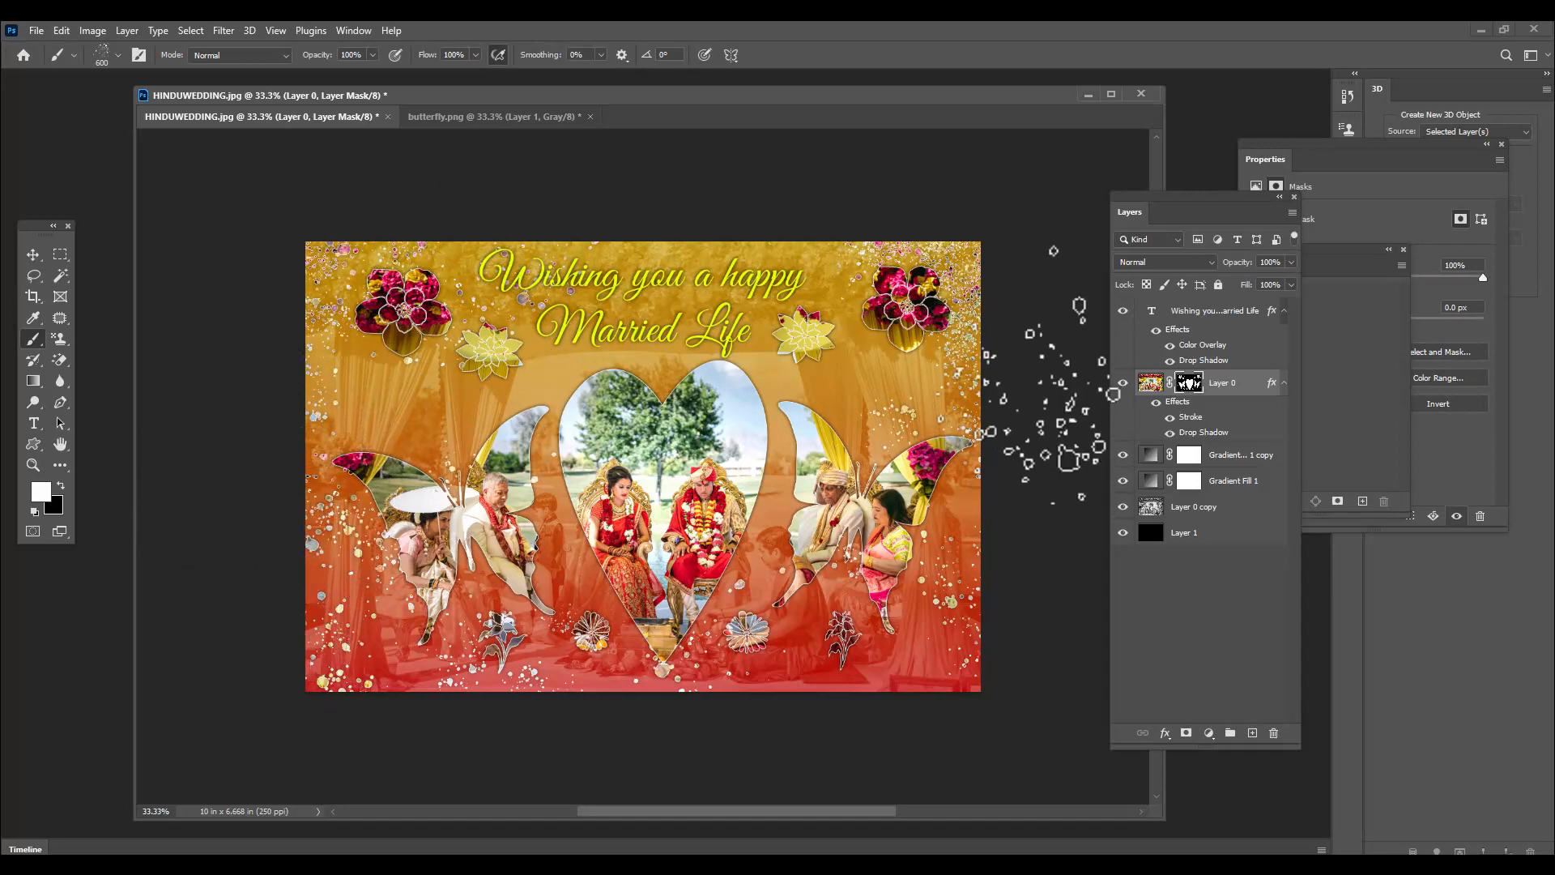
# Adjust the spatter brush size over the image, finishing at 250 px
pyautogui.press('[')
pyautogui.press('[')
pyautogui.press('[')
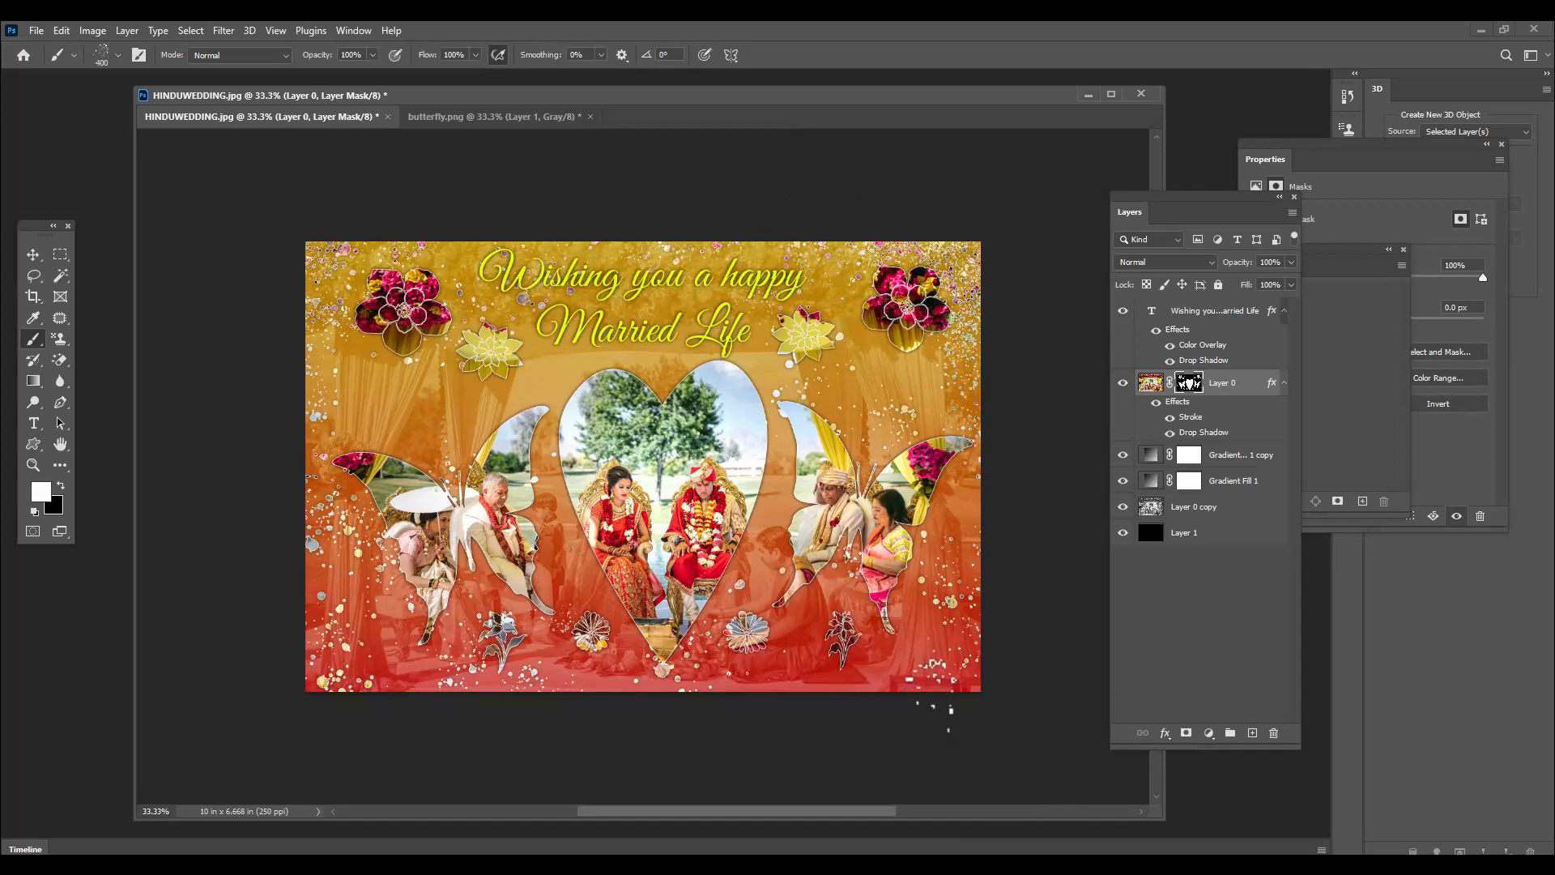
pyautogui.press(']')
pyautogui.press(']')
pyautogui.press(']')
pyautogui.press(']')
pyautogui.press(']')
pyautogui.press('[')
pyautogui.press('[')
pyautogui.press('[')
pyautogui.press('[')
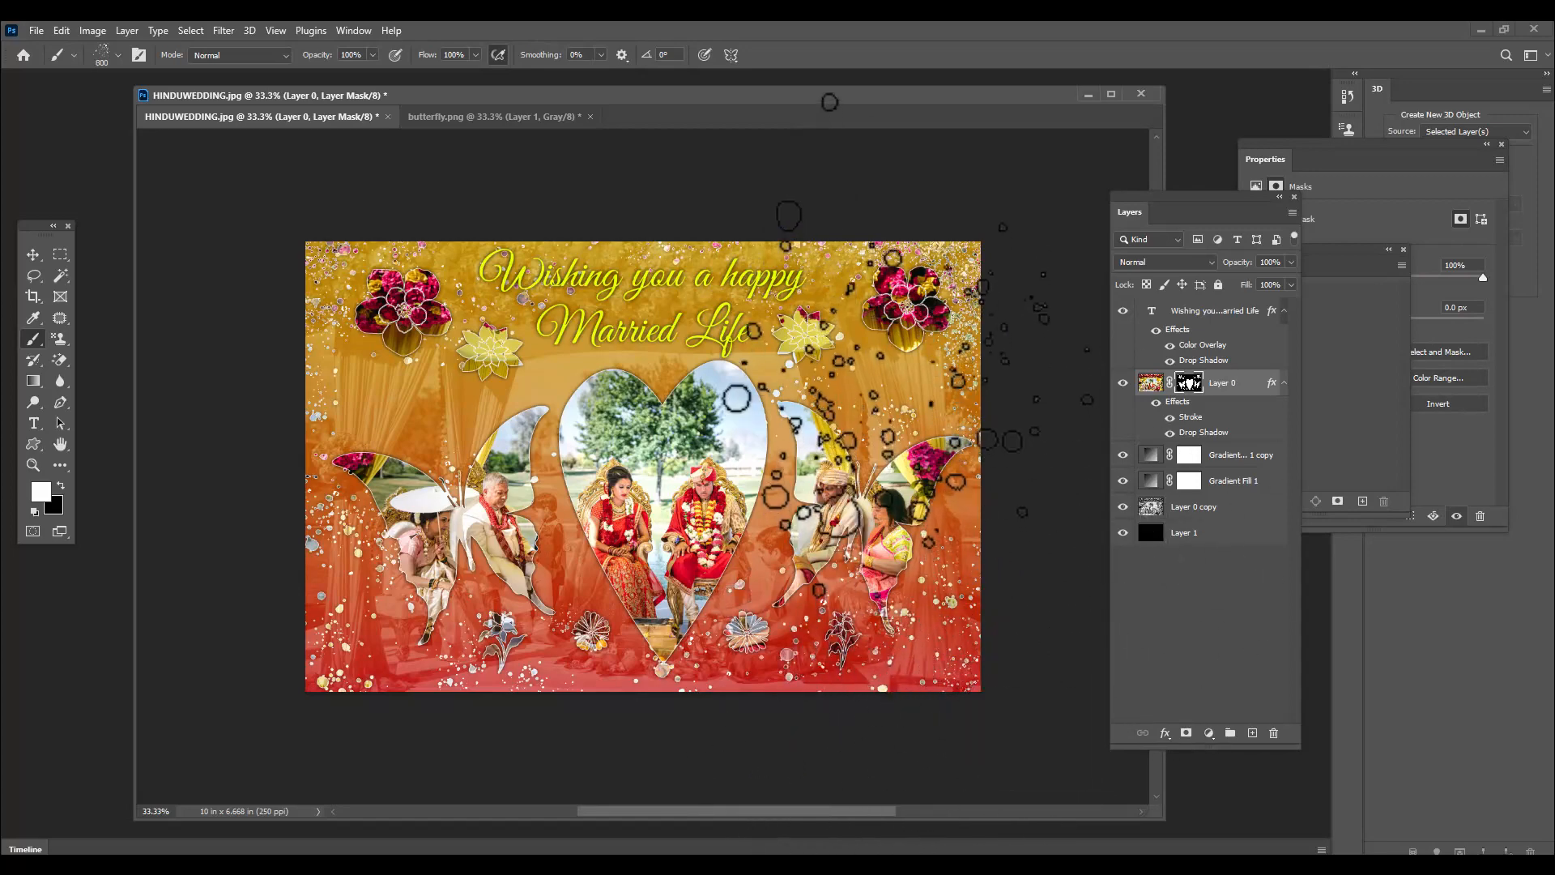
pyautogui.press('[')
pyautogui.press('[')
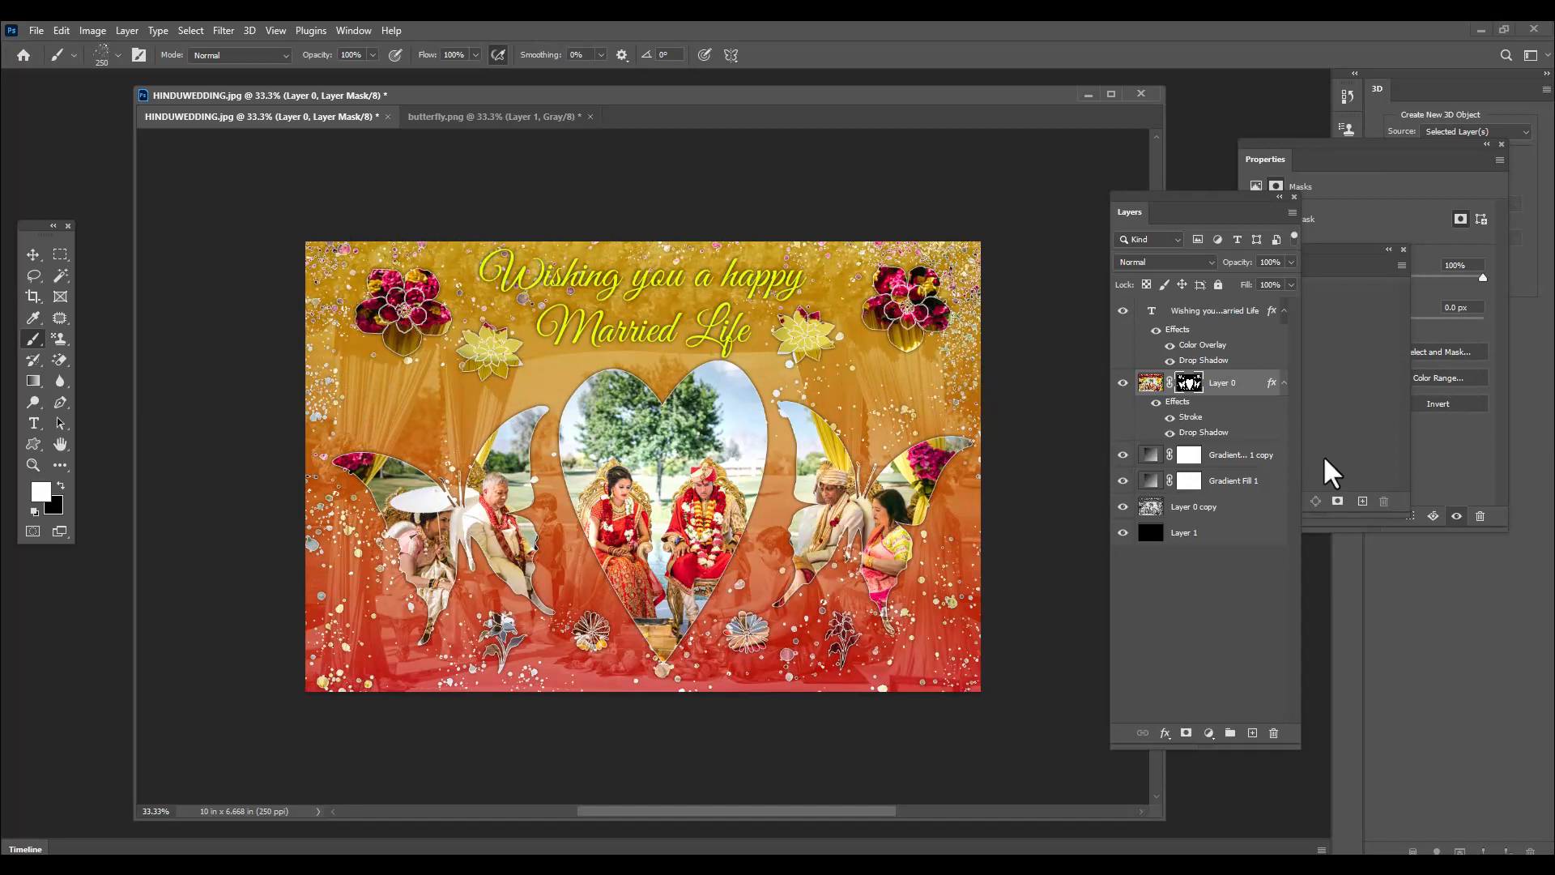
# Add a Curves adjustment layer above the text layer and pull the RGB curve's midpoint down to darken the image
pyautogui.click(1225, 320)
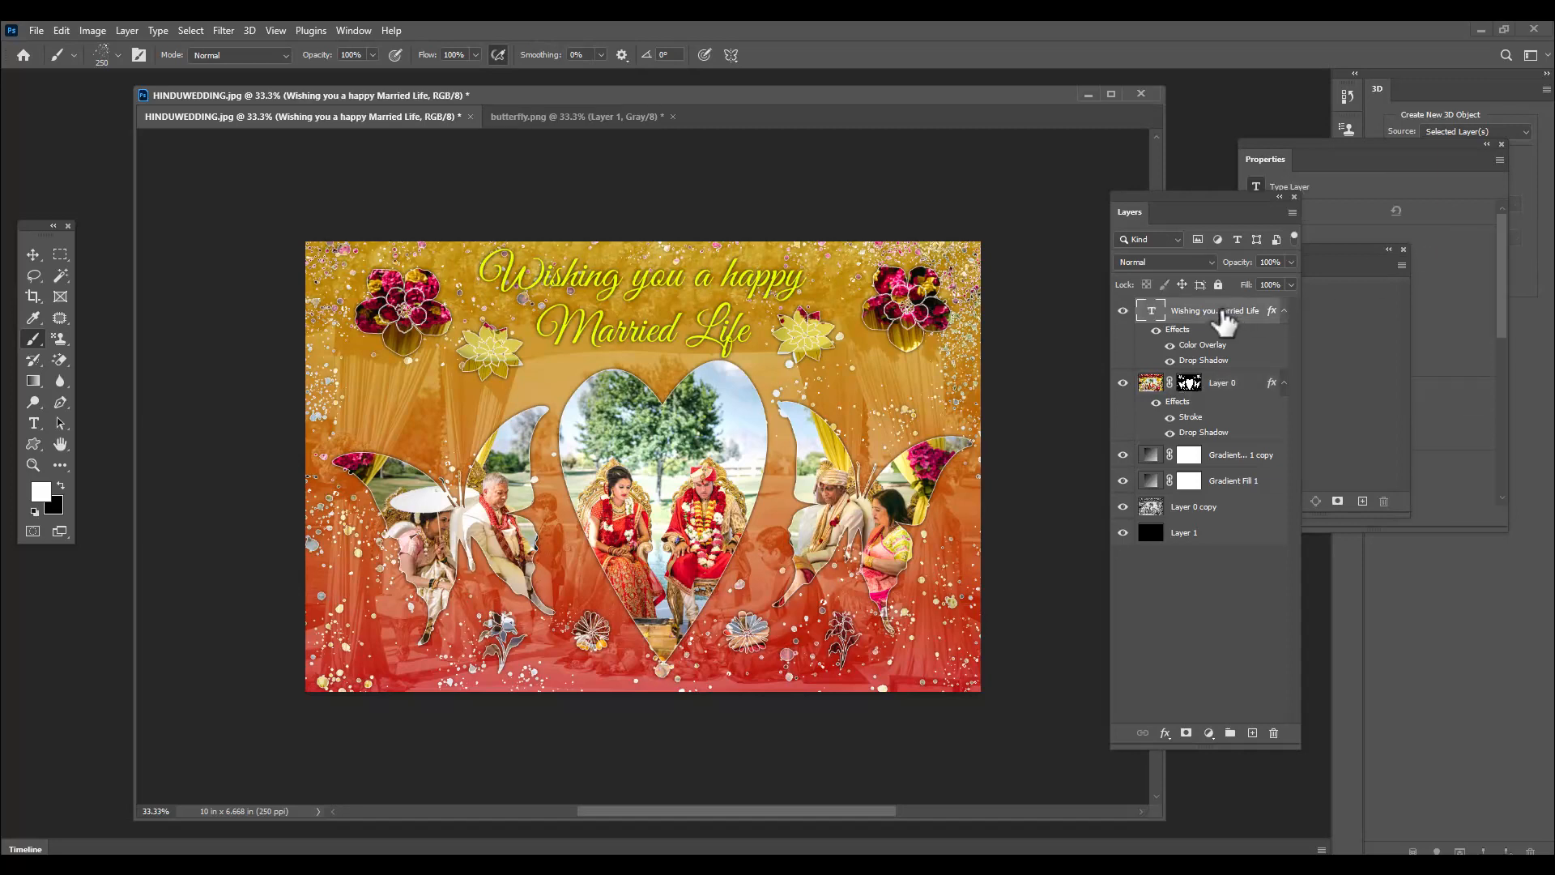
pyautogui.click(1209, 734)
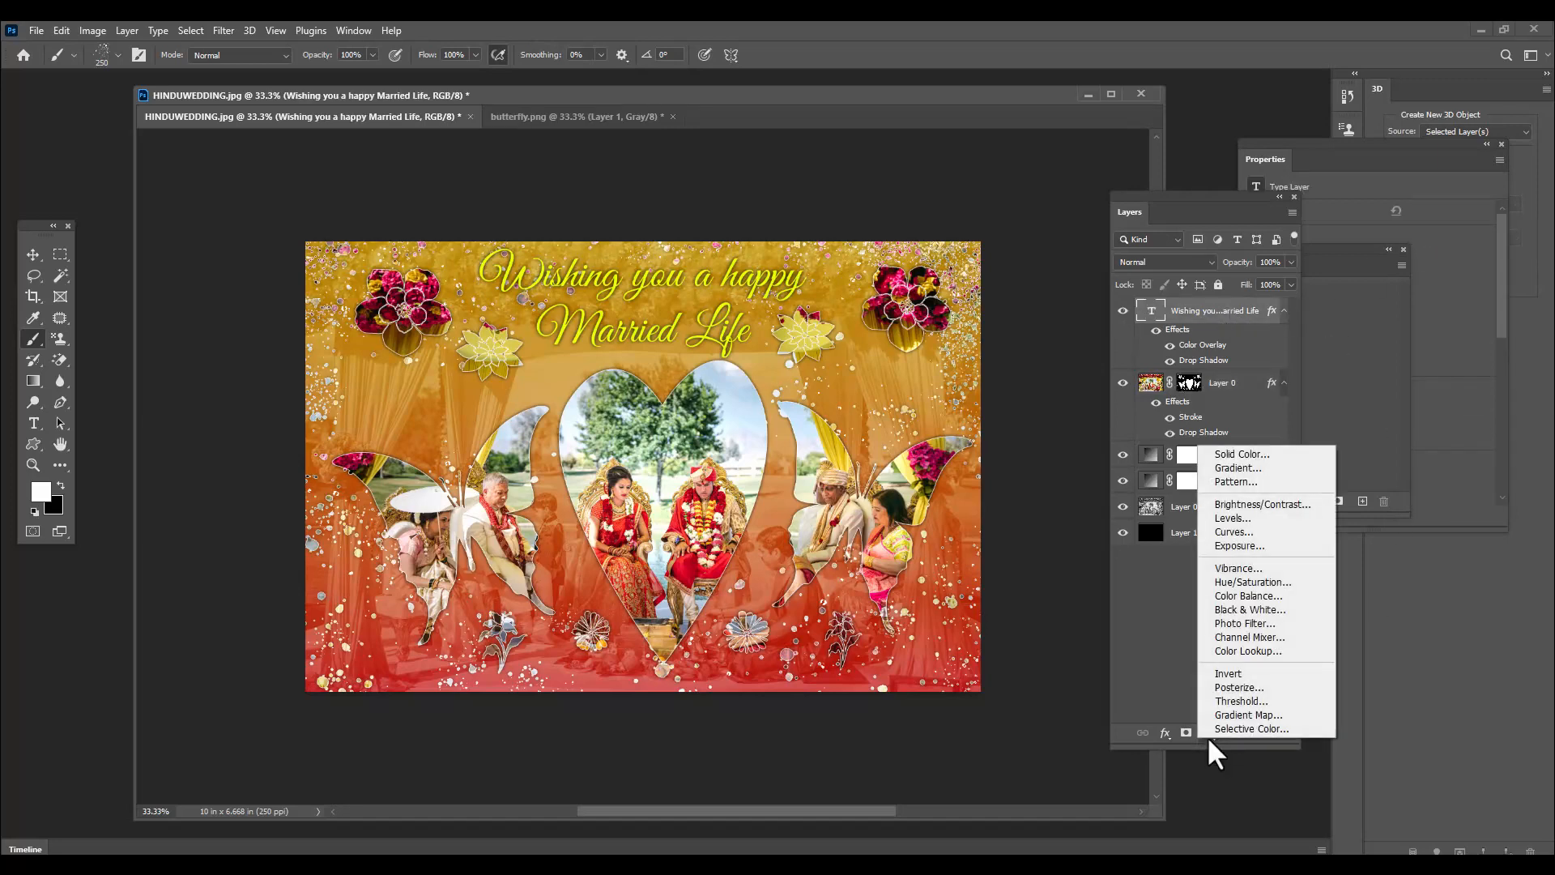
pyautogui.click(1261, 535)
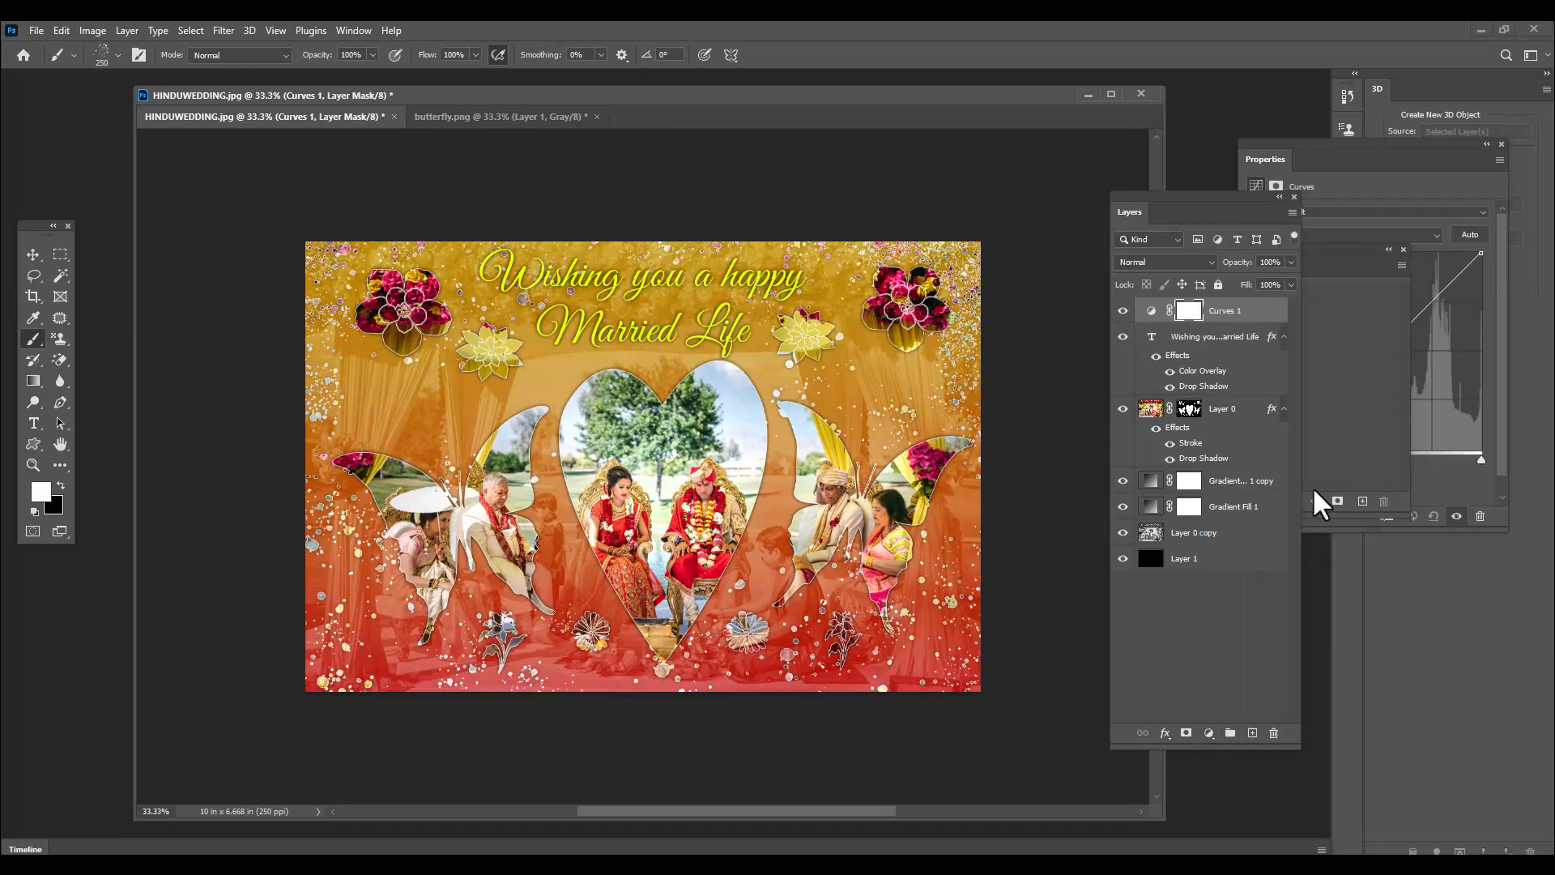
pyautogui.click(1322, 170)
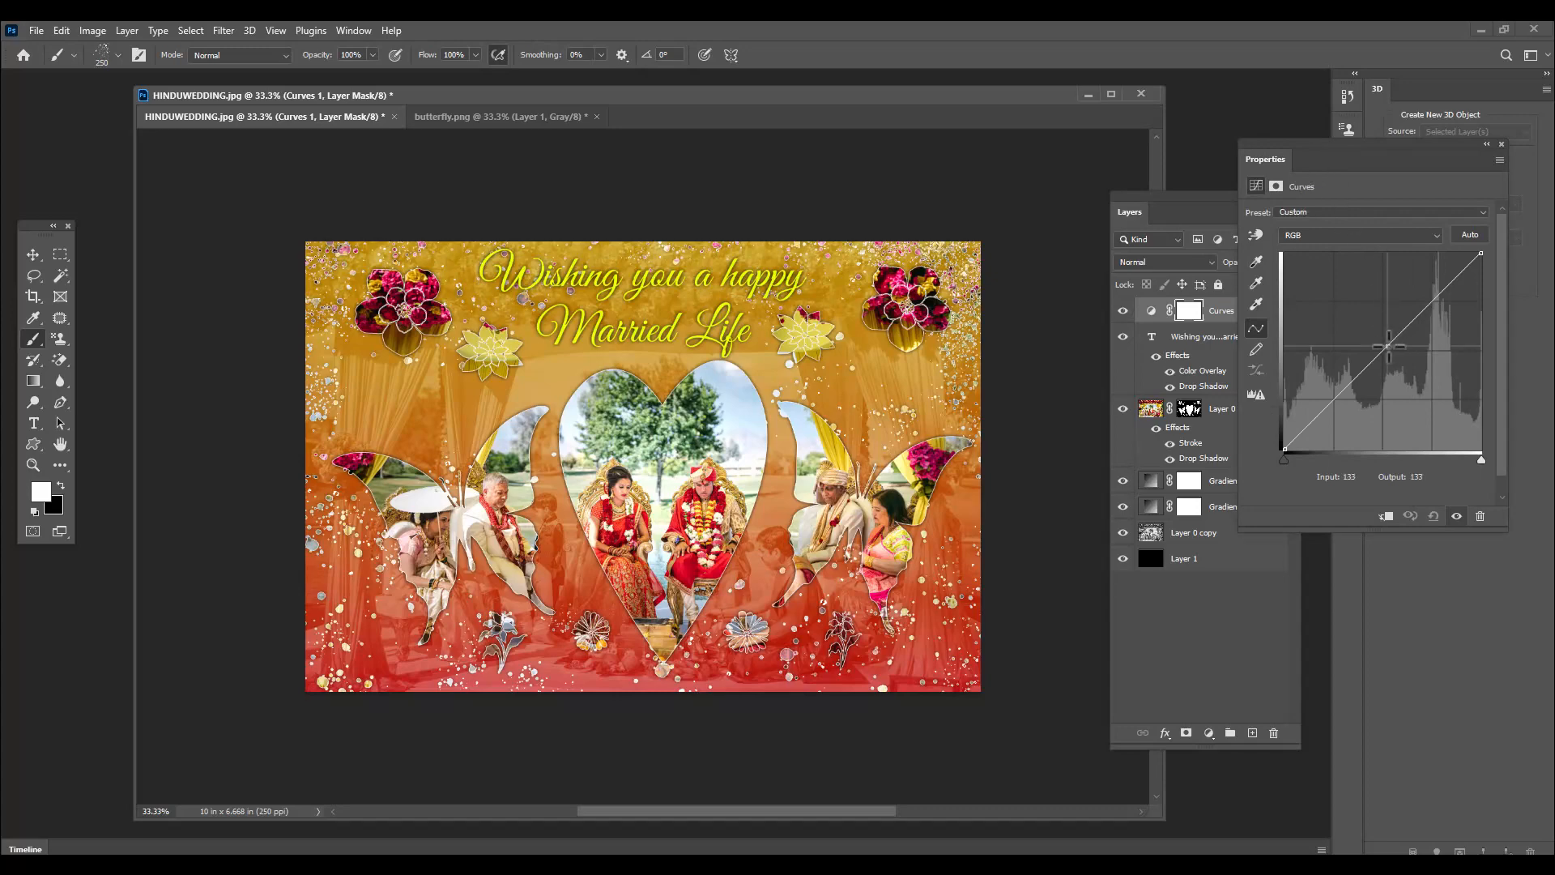
pyautogui.moveTo(1386, 348); pyautogui.dragTo(1404, 373)
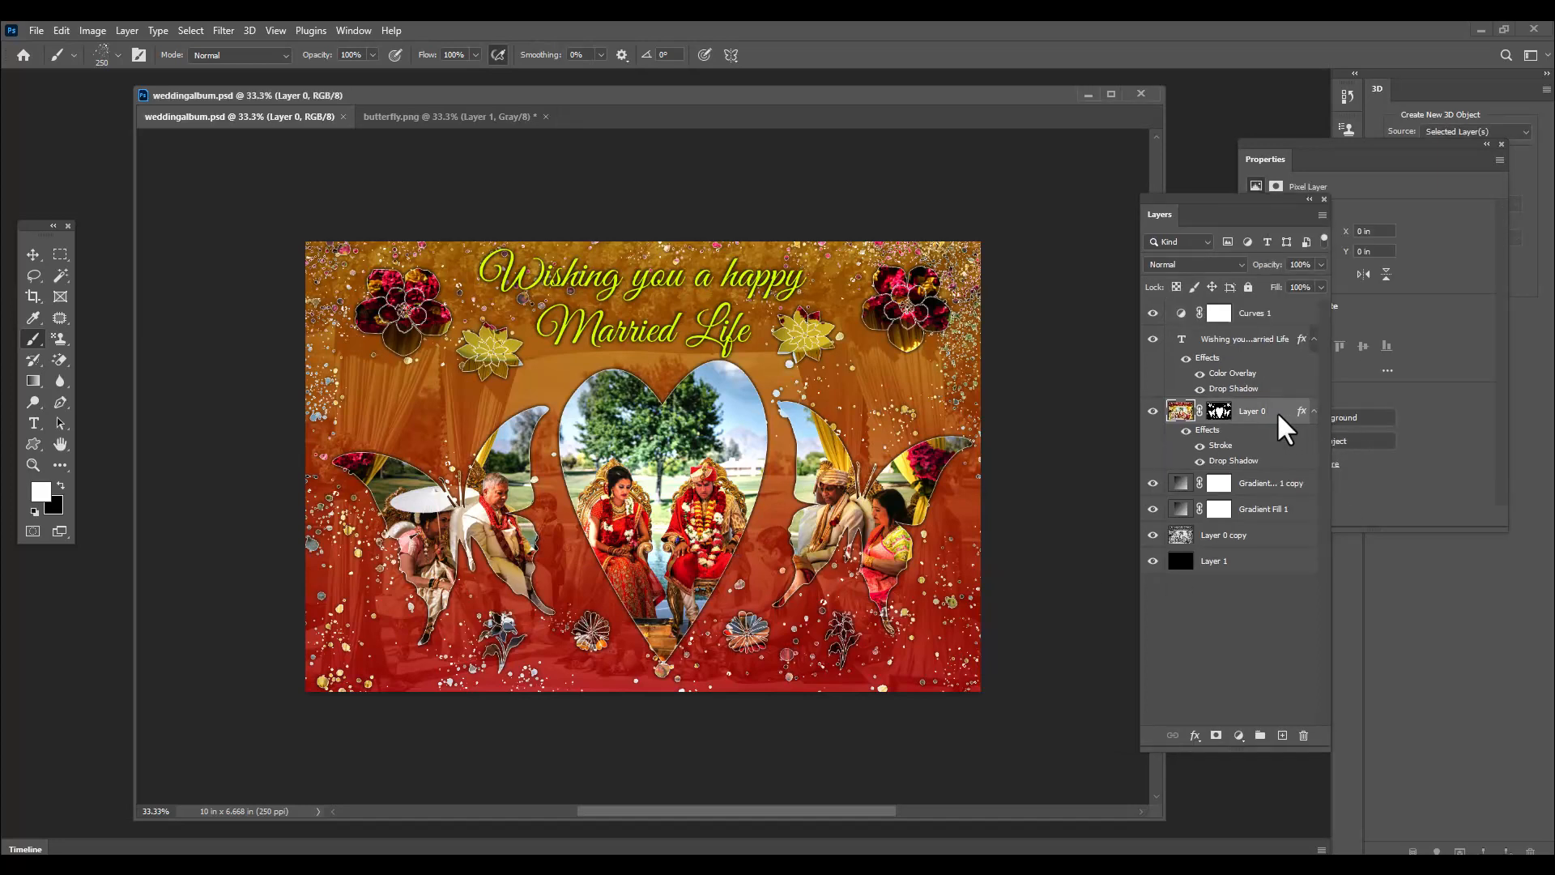
# Add an inner shadow to Layer 0 and set its blend mode to Normal
pyautogui.doubleClick(1288, 422)
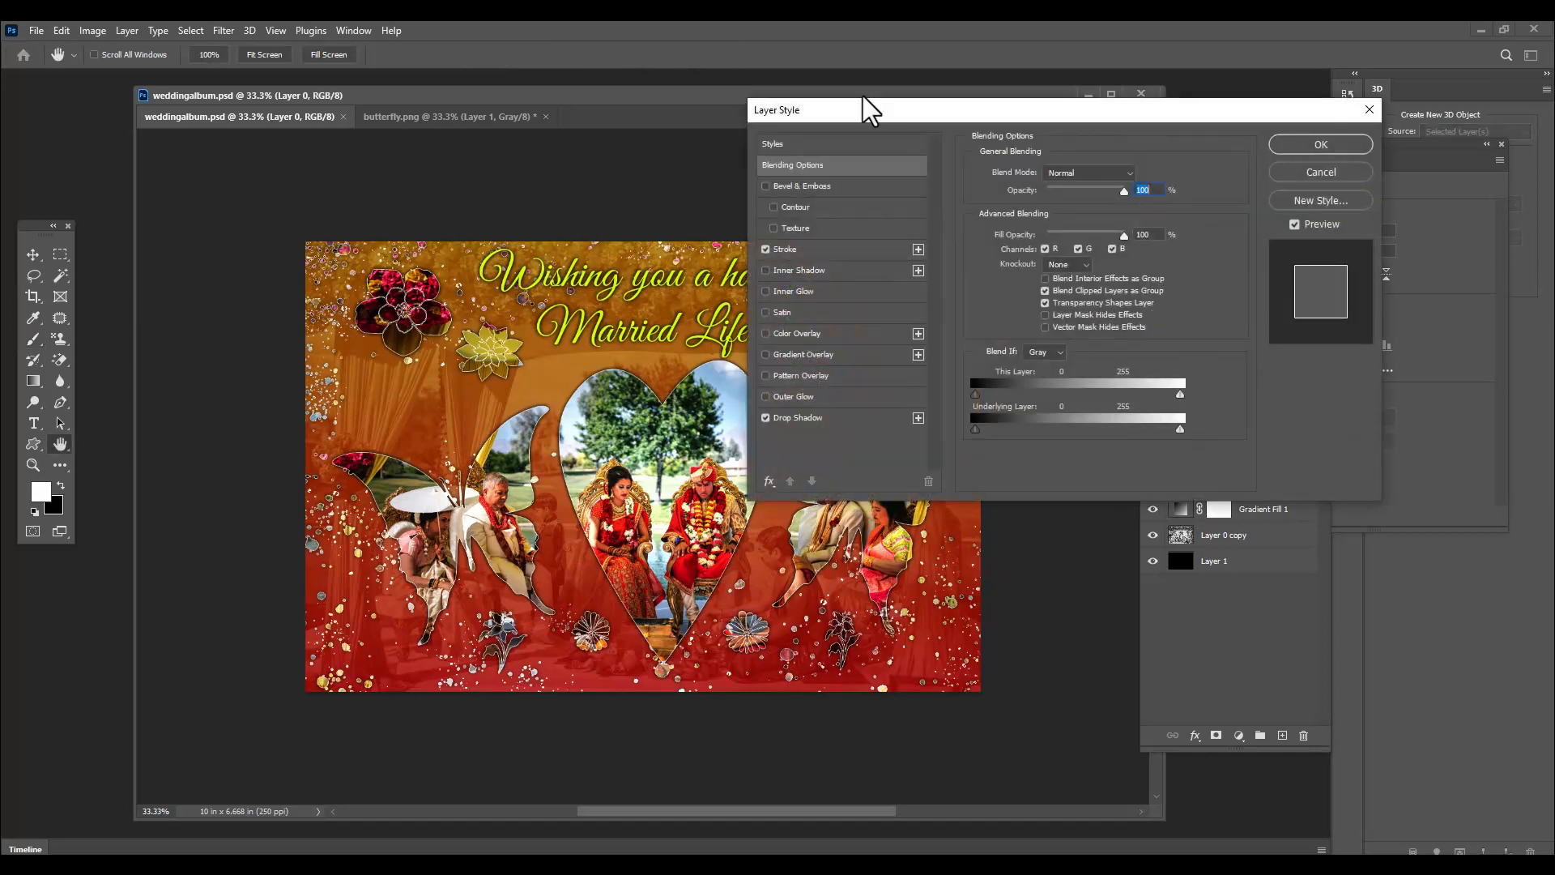
pyautogui.moveTo(823, 120); pyautogui.dragTo(930, 91)
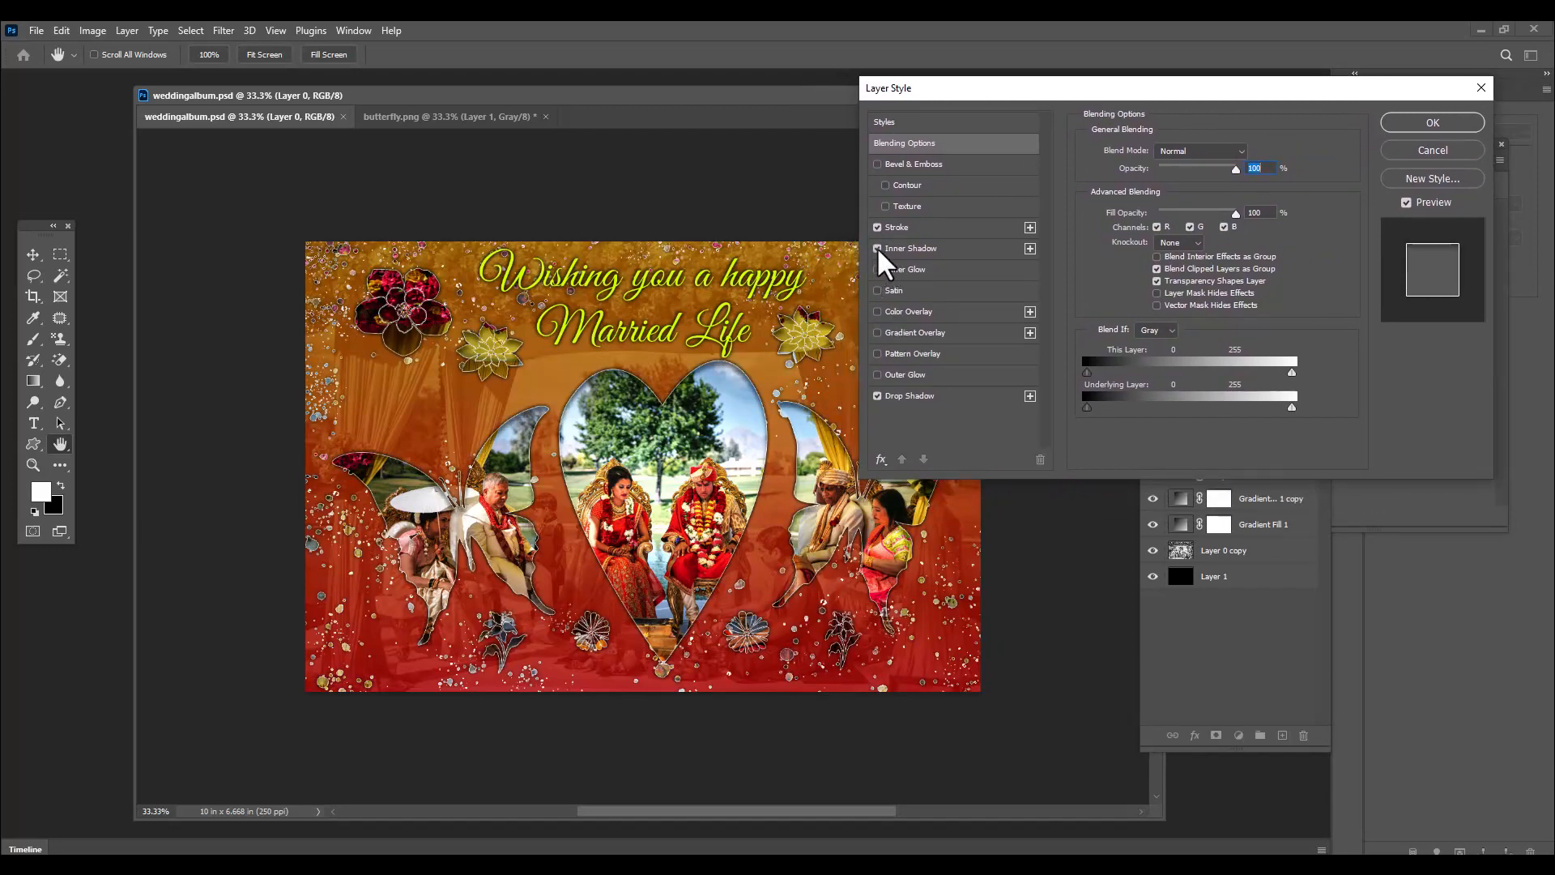
pyautogui.click(932, 250)
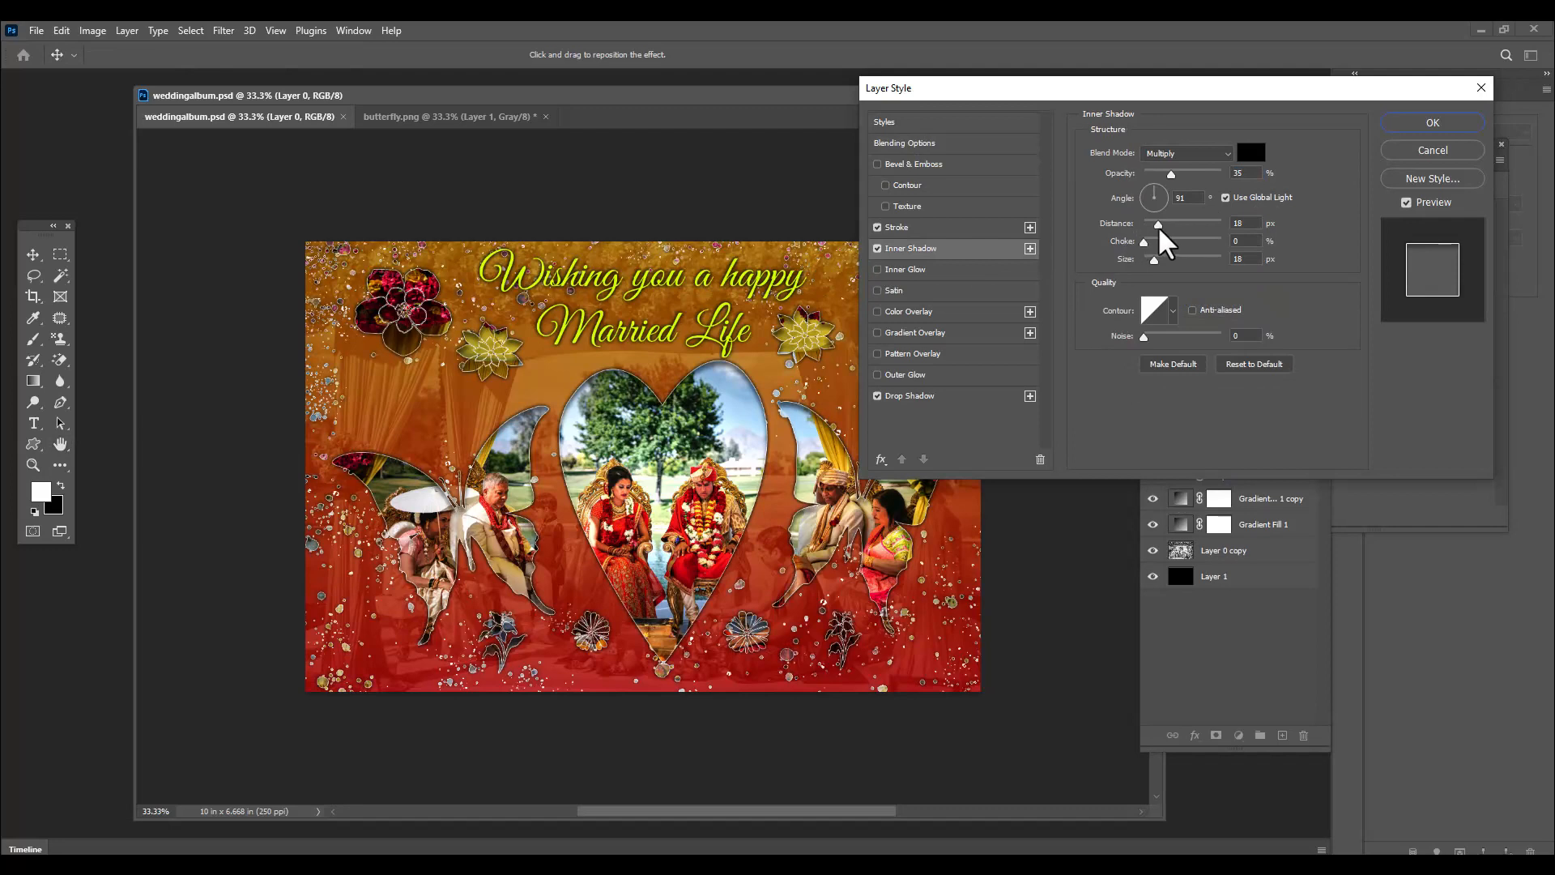
pyautogui.click(1178, 153)
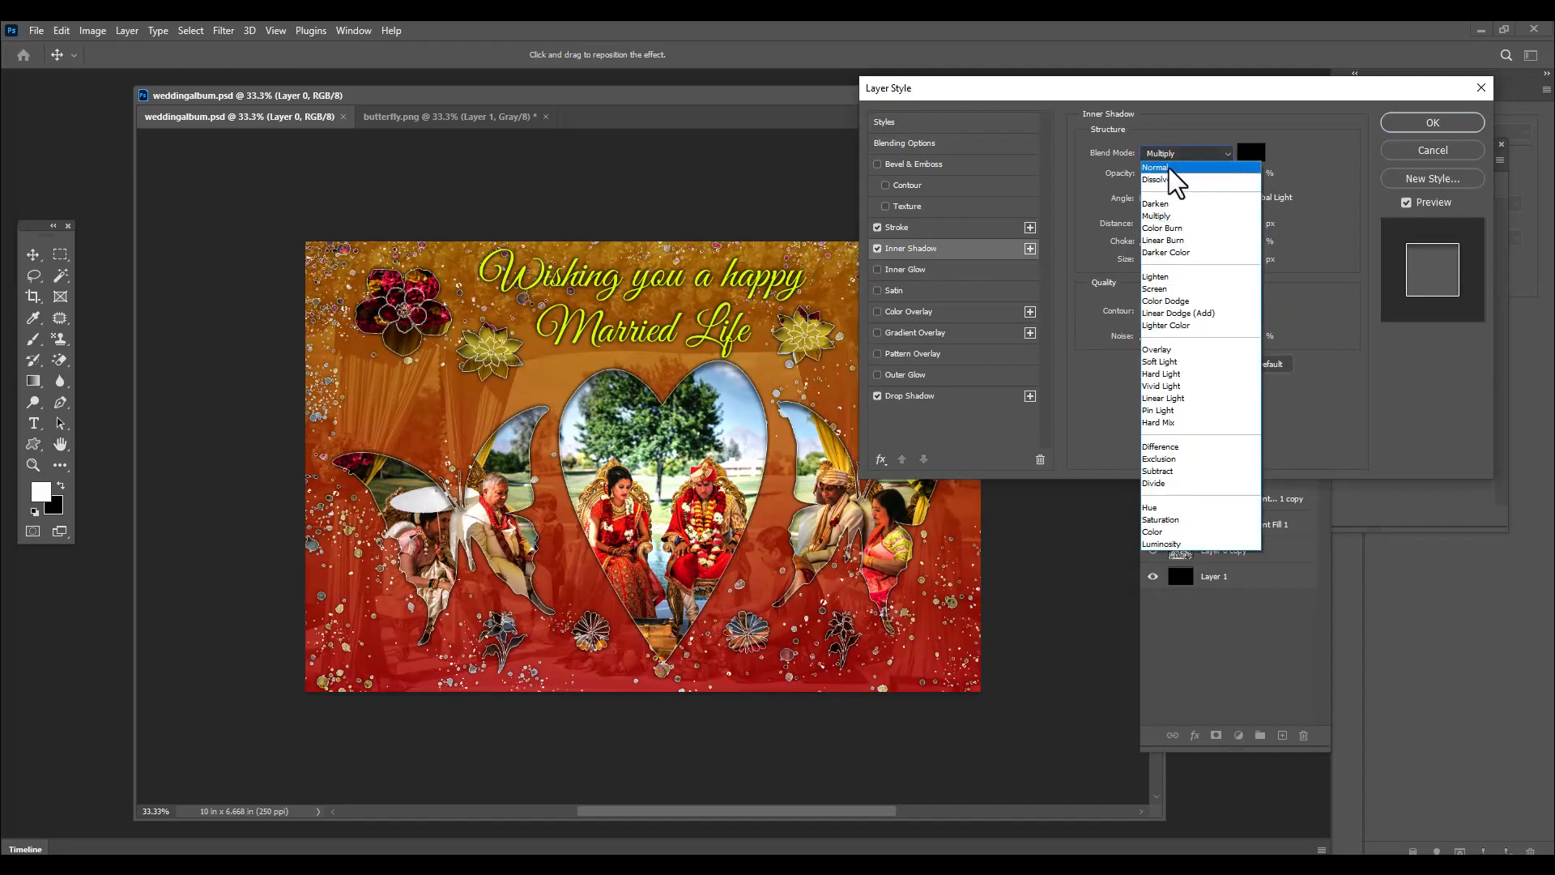
pyautogui.click(1169, 168)
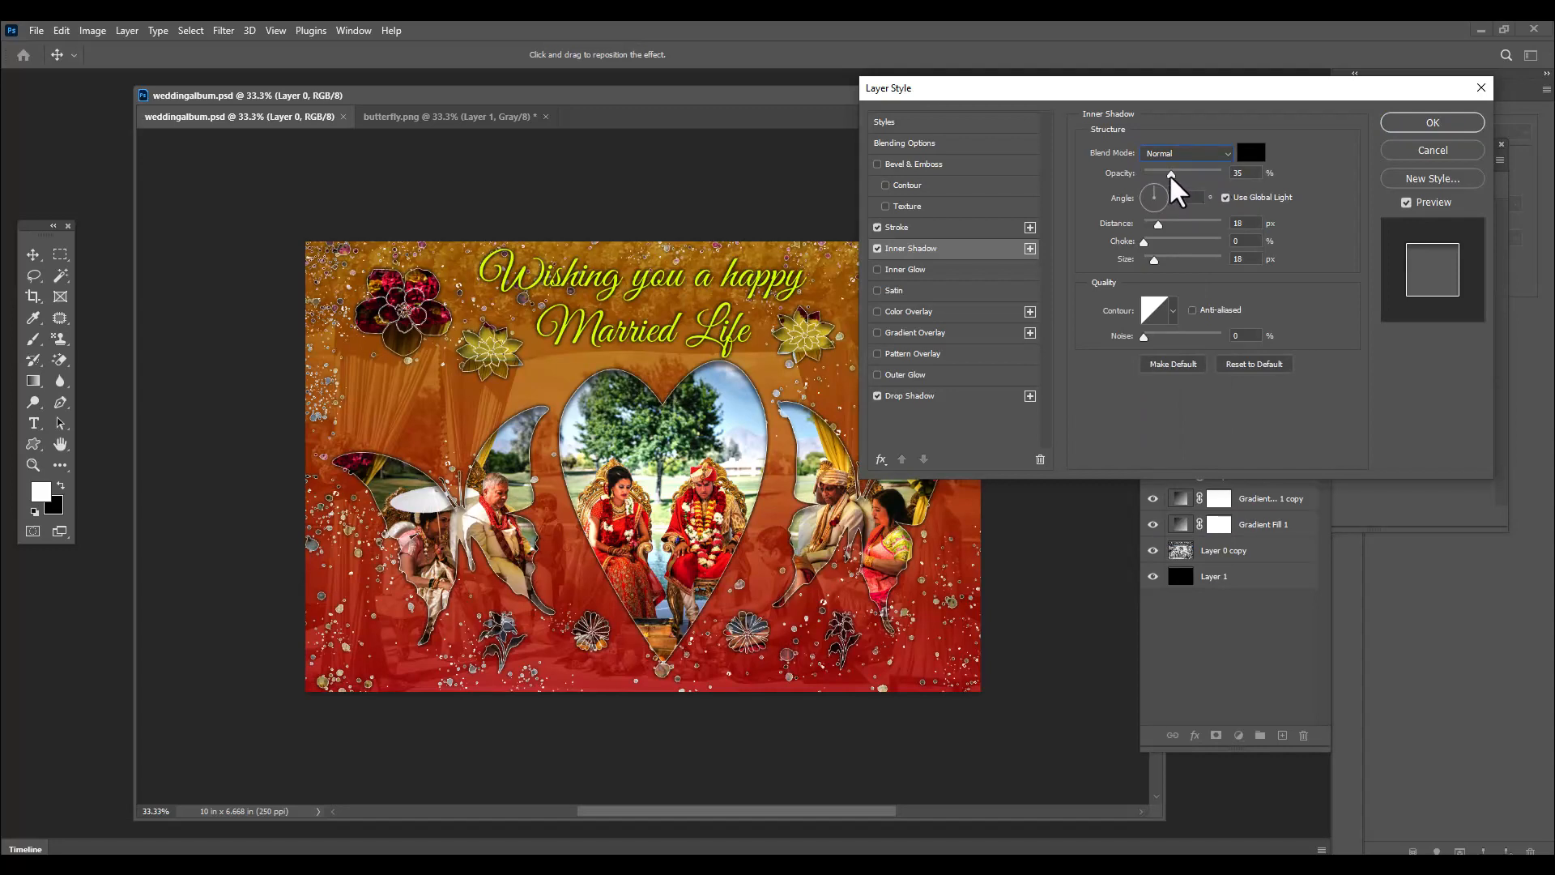
# Set Layer 0's inner shadow to 58% opacity, 21 px distance and 32 px size
pyautogui.moveTo(1172, 173); pyautogui.dragTo(1248, 180)
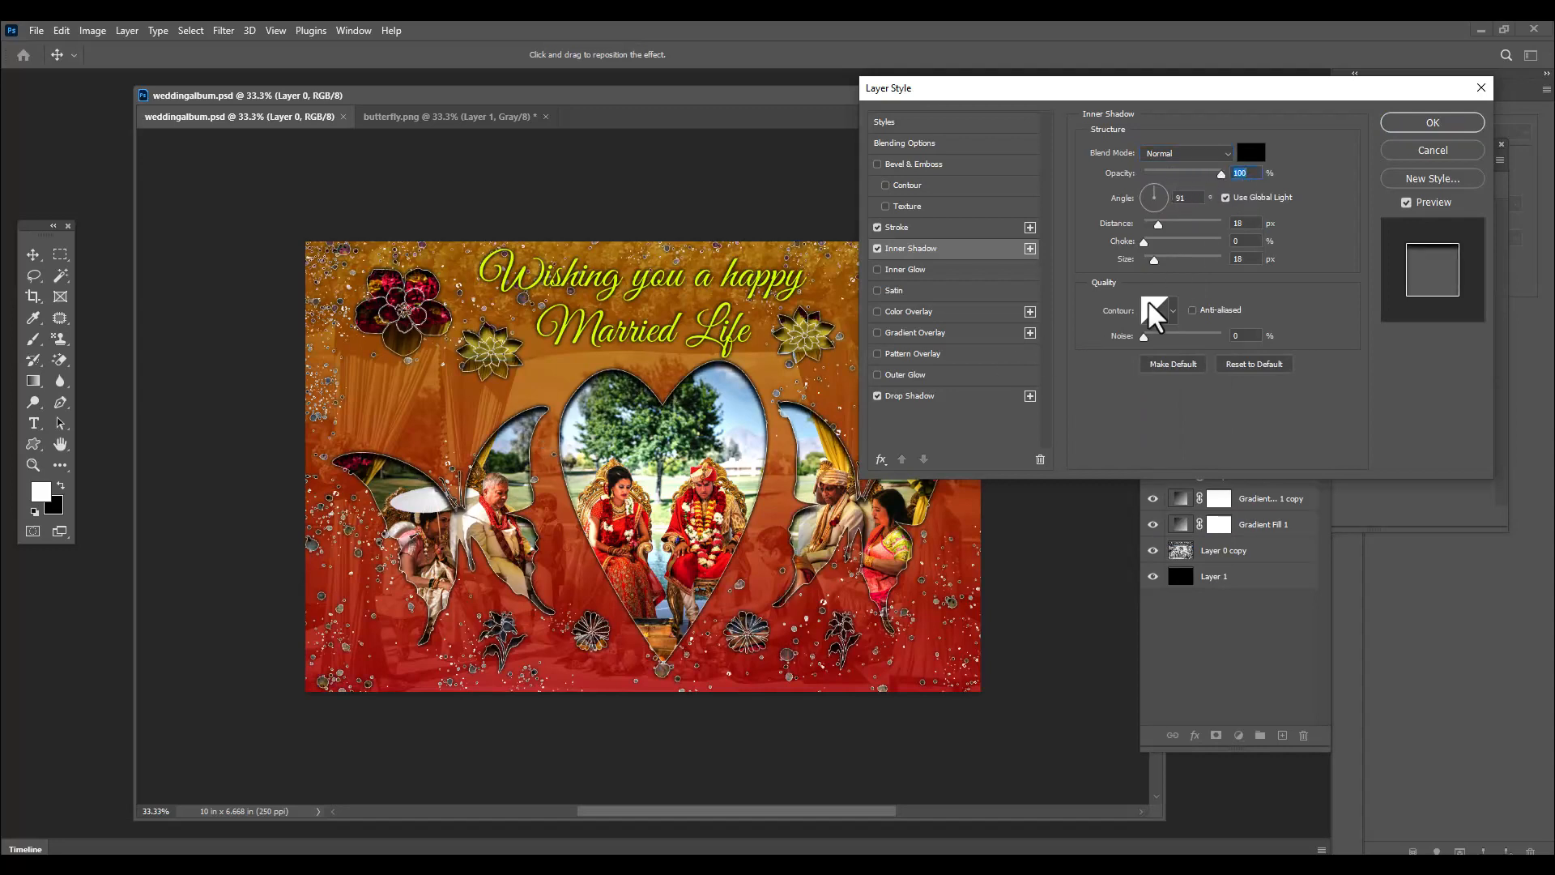
pyautogui.moveTo(1159, 226); pyautogui.dragTo(1160, 268)
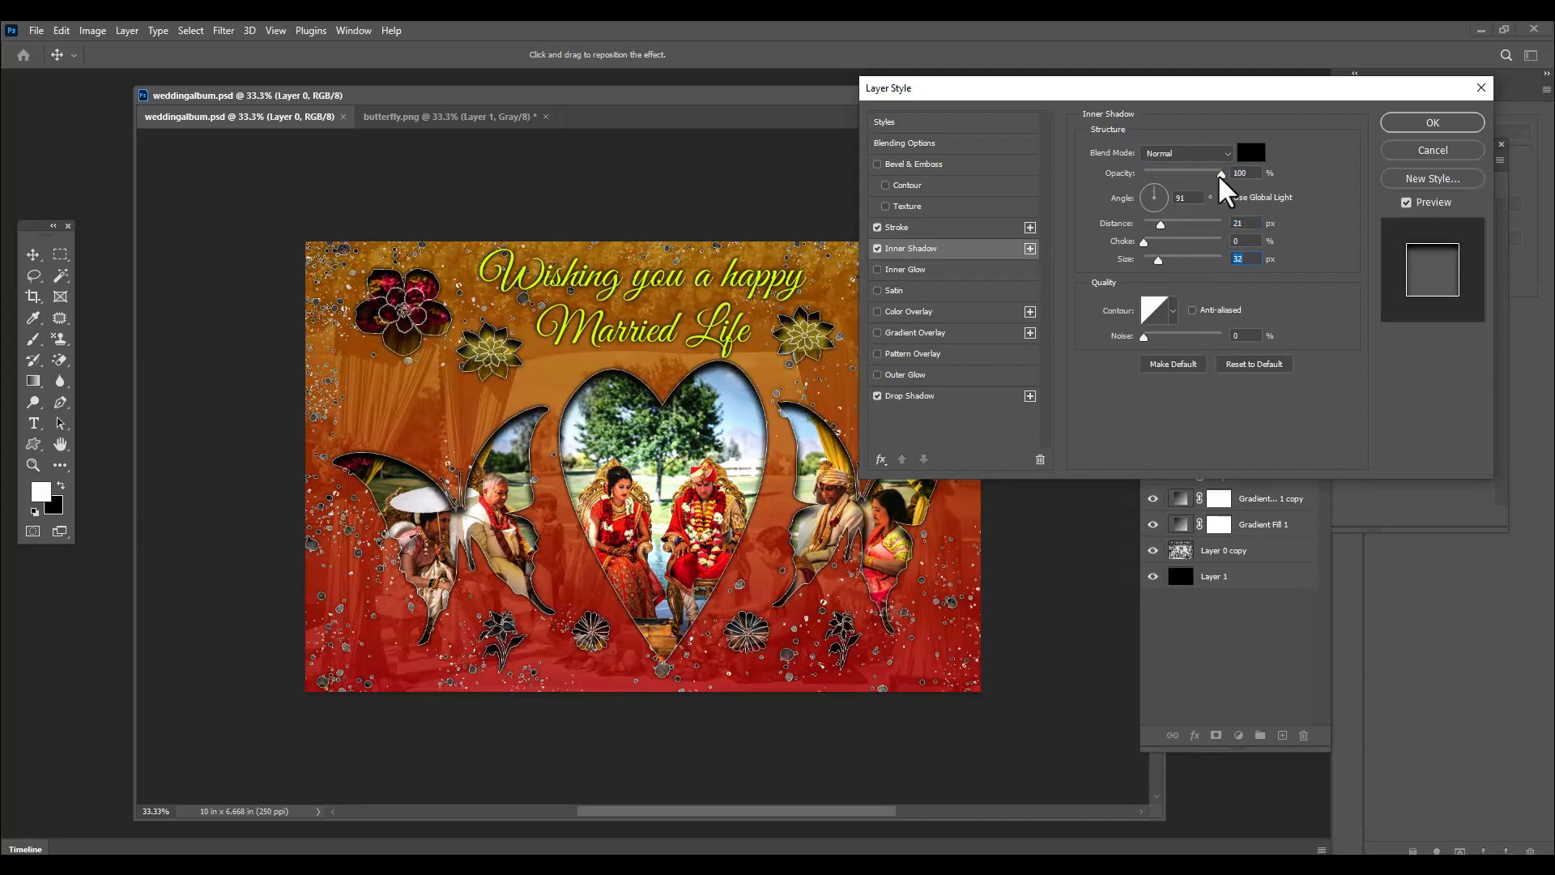
pyautogui.moveTo(1219, 173); pyautogui.dragTo(1185, 179)
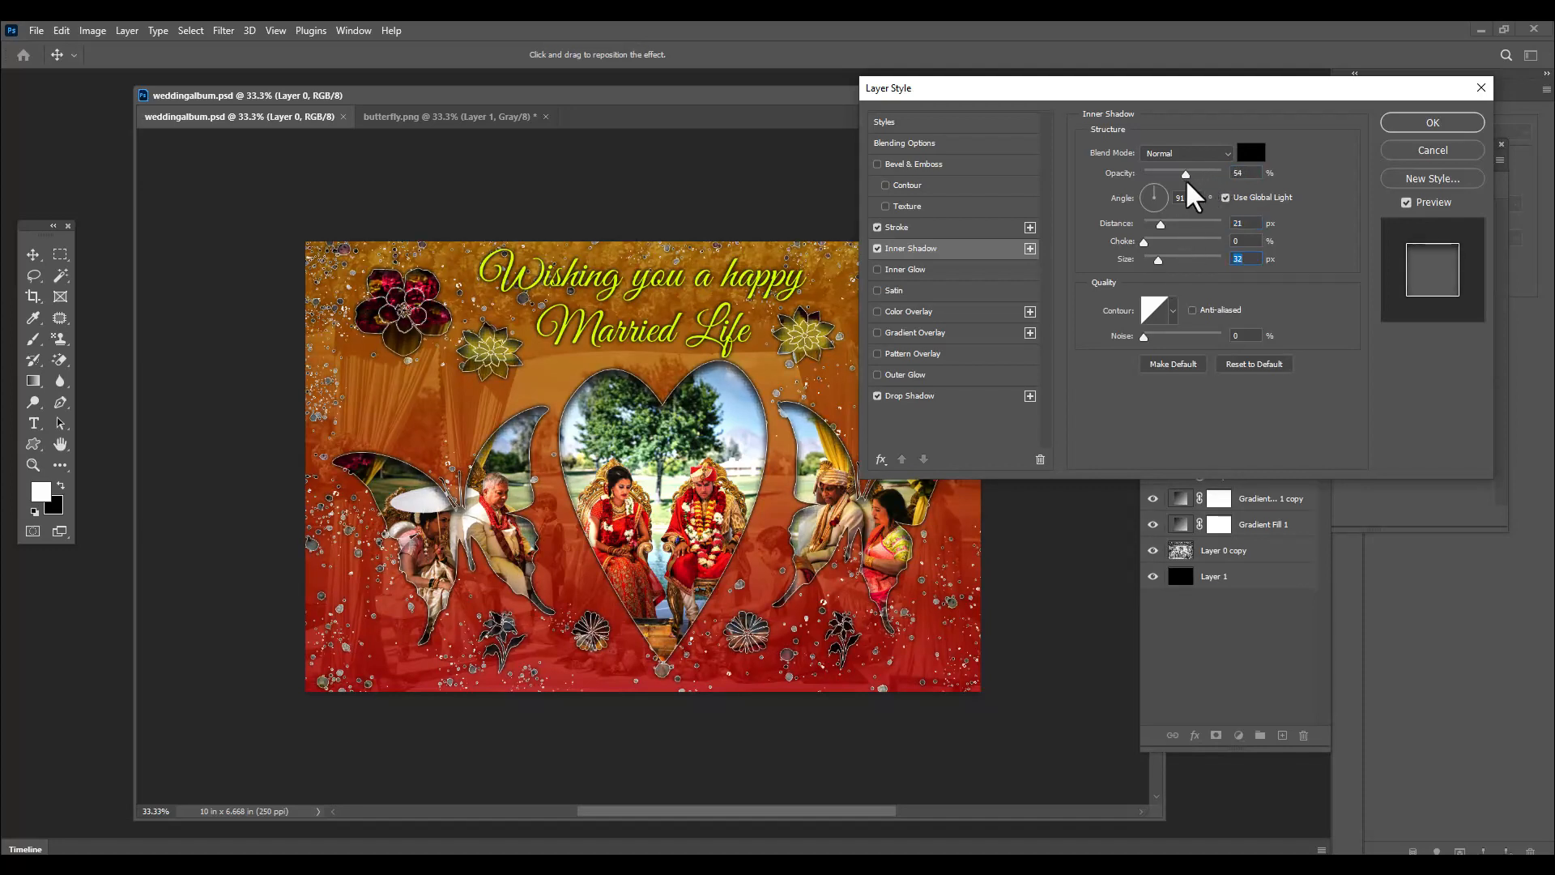
pyautogui.click(1188, 178)
pyautogui.moveTo(1126, 79); pyautogui.dragTo(1017, 86)
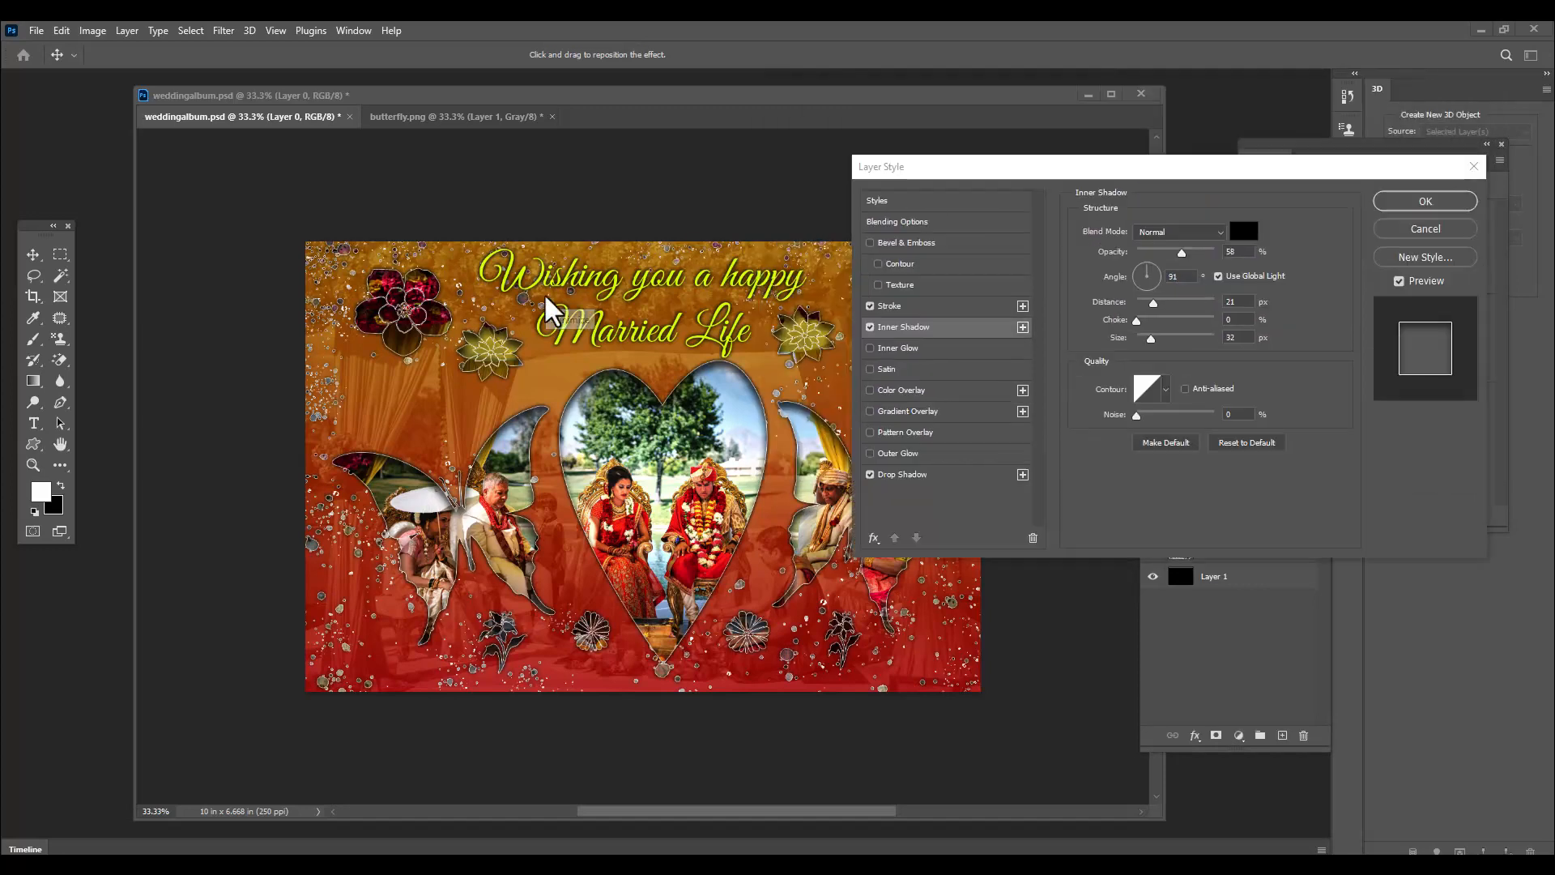
pyautogui.moveTo(1045, 172); pyautogui.dragTo(1061, 174)
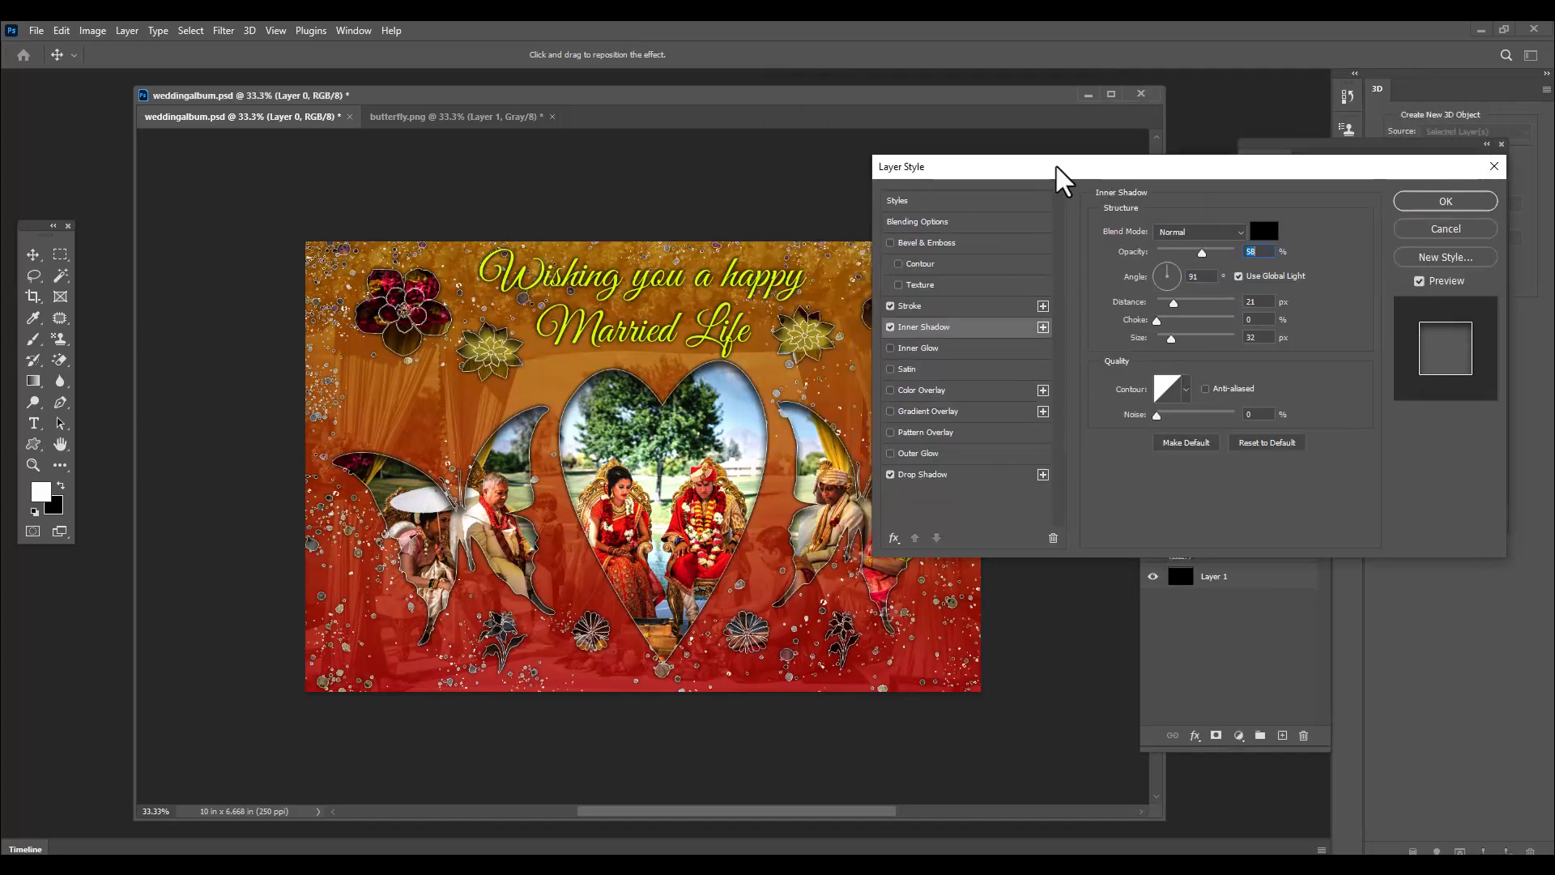
# Set Layer 0's drop shadow to 20 px distance and 54 px size
pyautogui.click(976, 478)
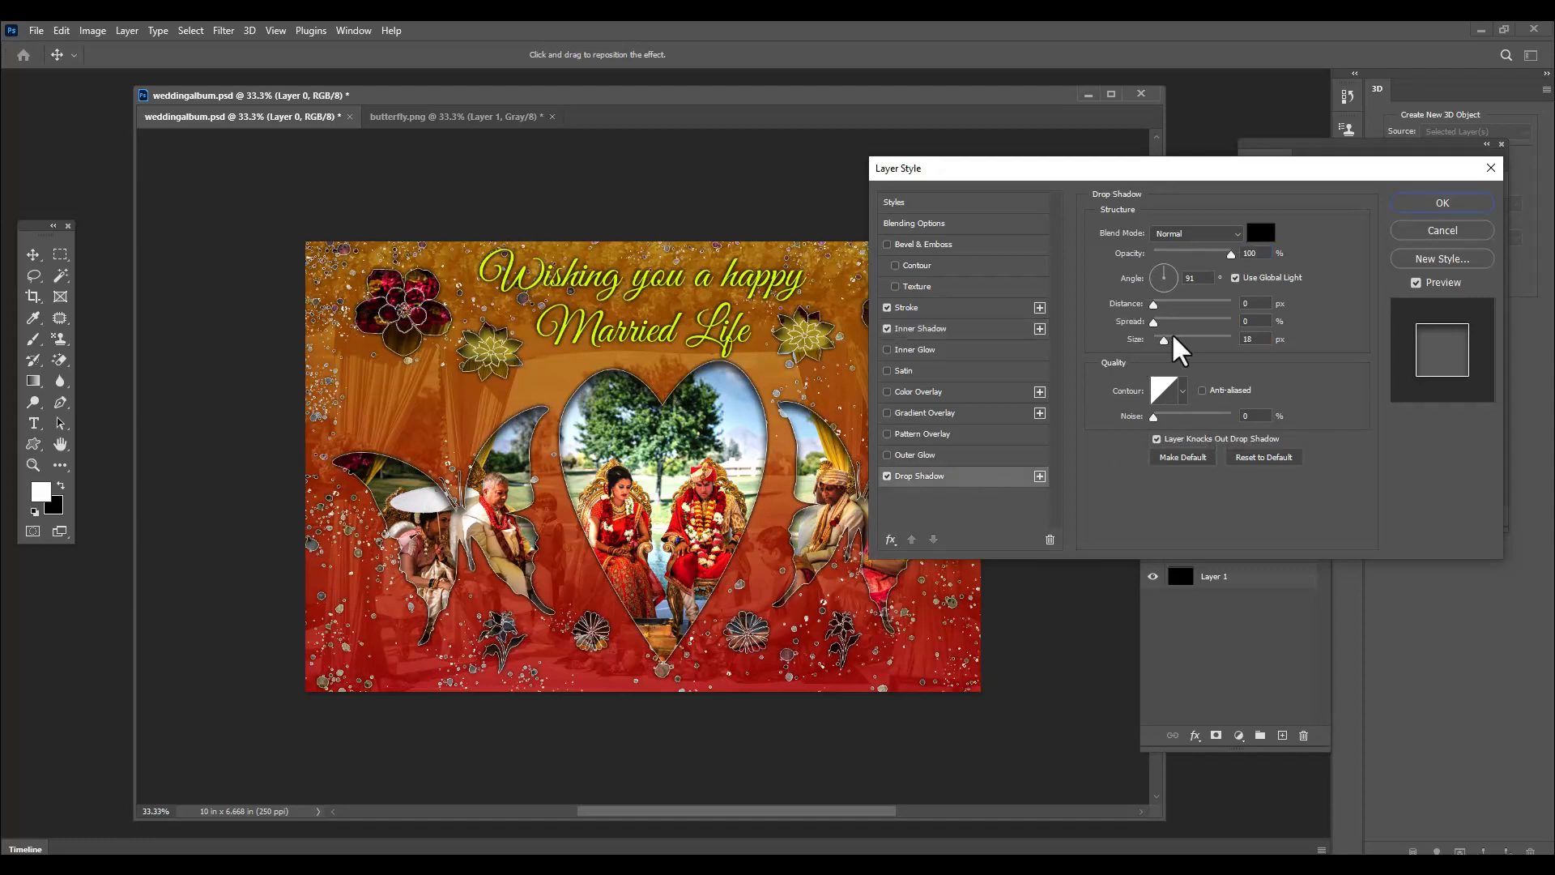
pyautogui.moveTo(1041, 165); pyautogui.dragTo(1048, 161)
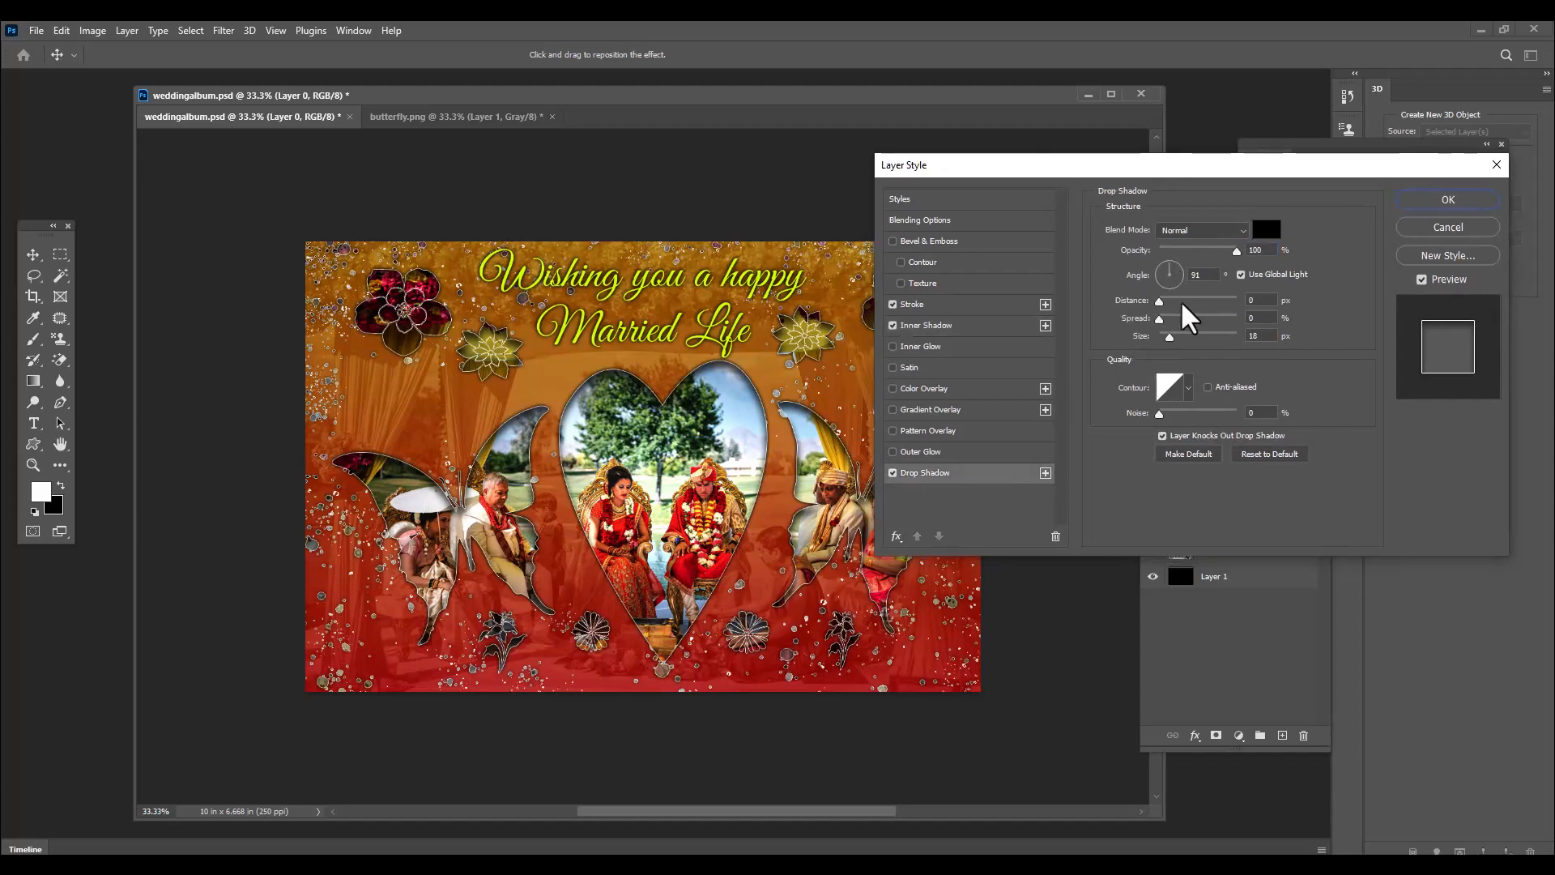
pyautogui.moveTo(1159, 305)
pyautogui.mouseDown()
pyautogui.moveTo(1185, 307)
pyautogui.moveTo(1179, 343)
pyautogui.moveTo(1176, 304)
pyautogui.mouseUp()
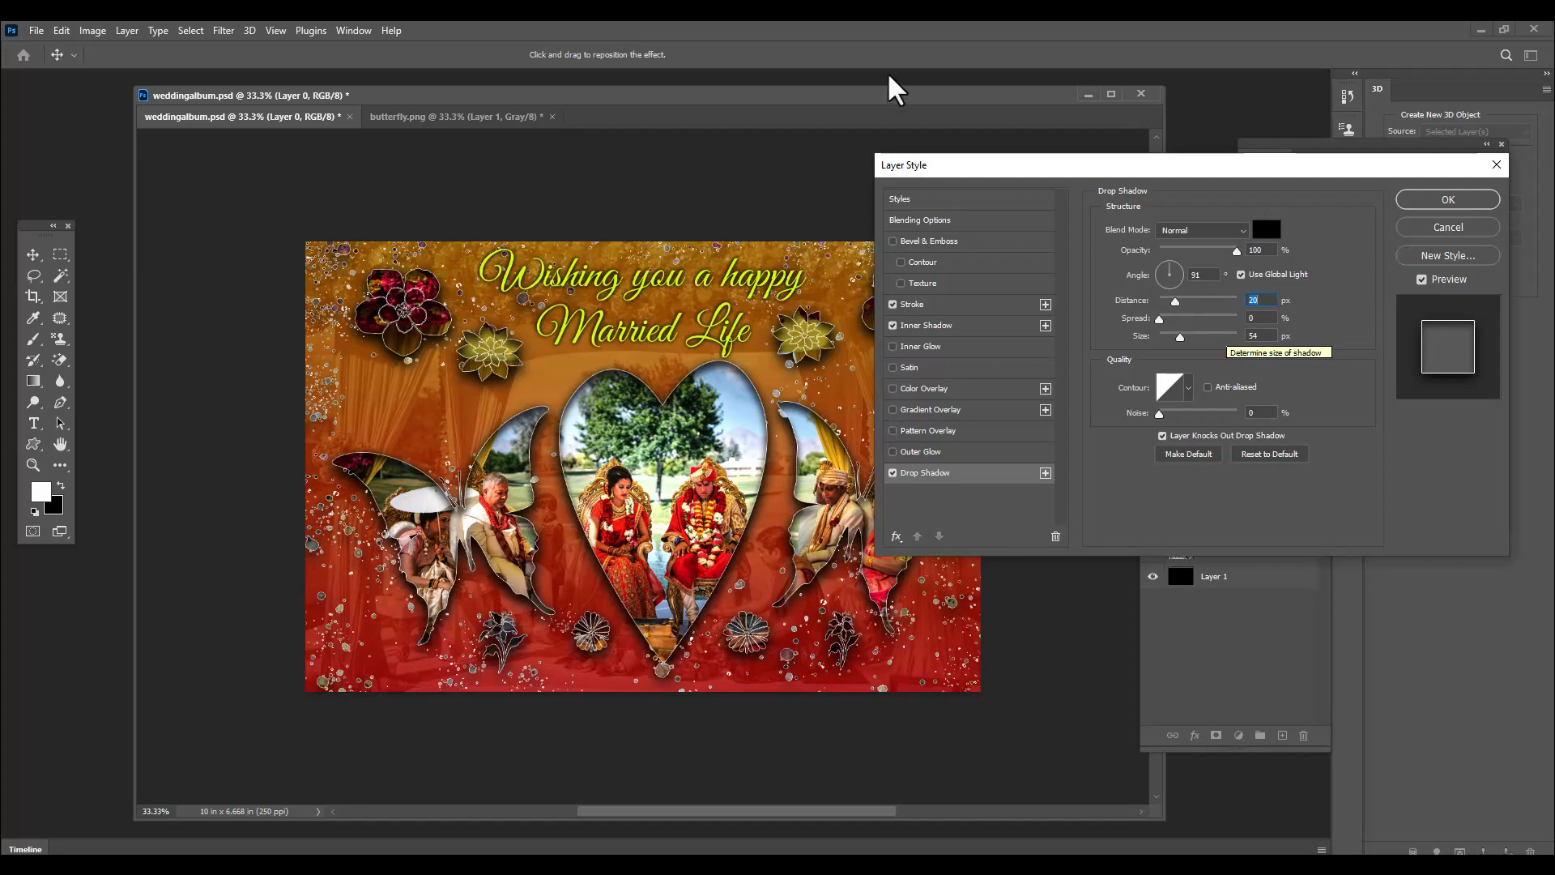
pyautogui.moveTo(958, 172); pyautogui.dragTo(1078, 178)
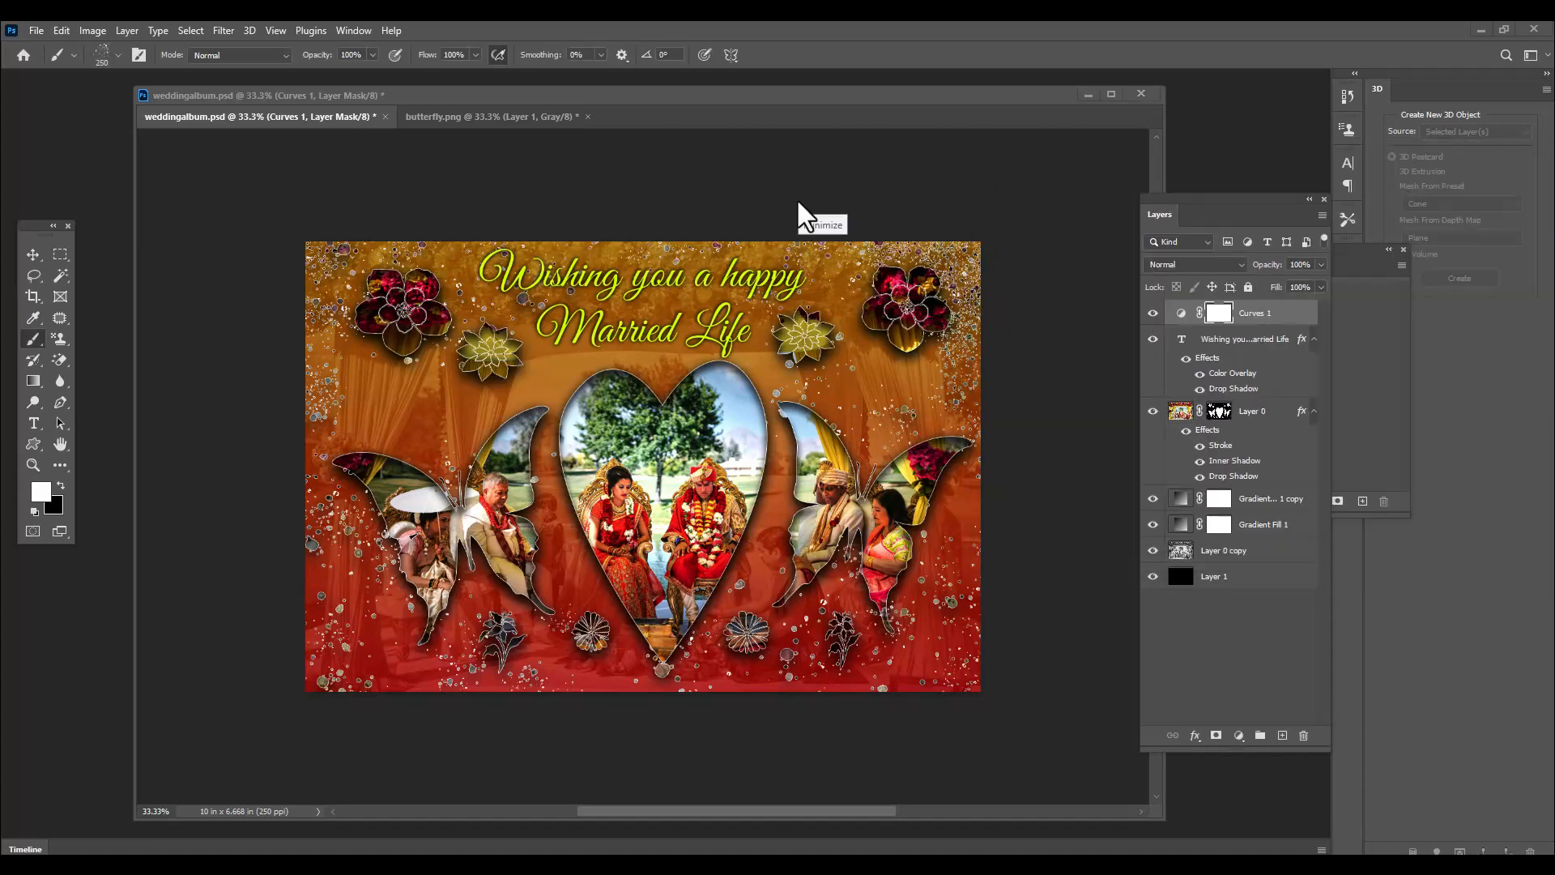
# Add a Hue/Saturation adjustment layer above Curves 1
pyautogui.moveTo(1233, 199); pyautogui.dragTo(1187, 193)
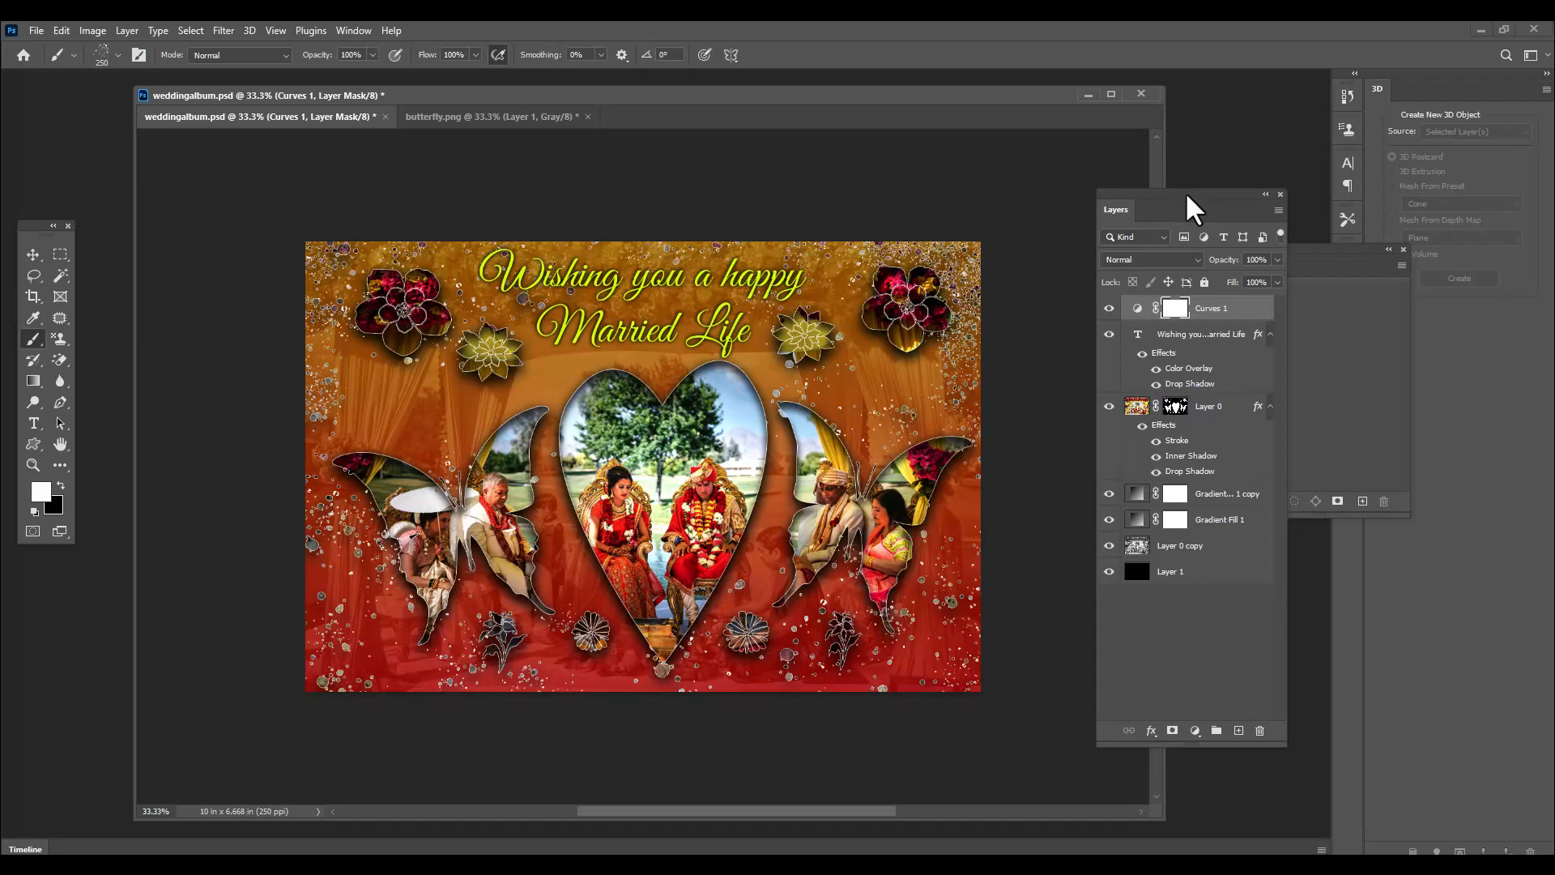
pyautogui.moveTo(1187, 193); pyautogui.dragTo(1155, 189)
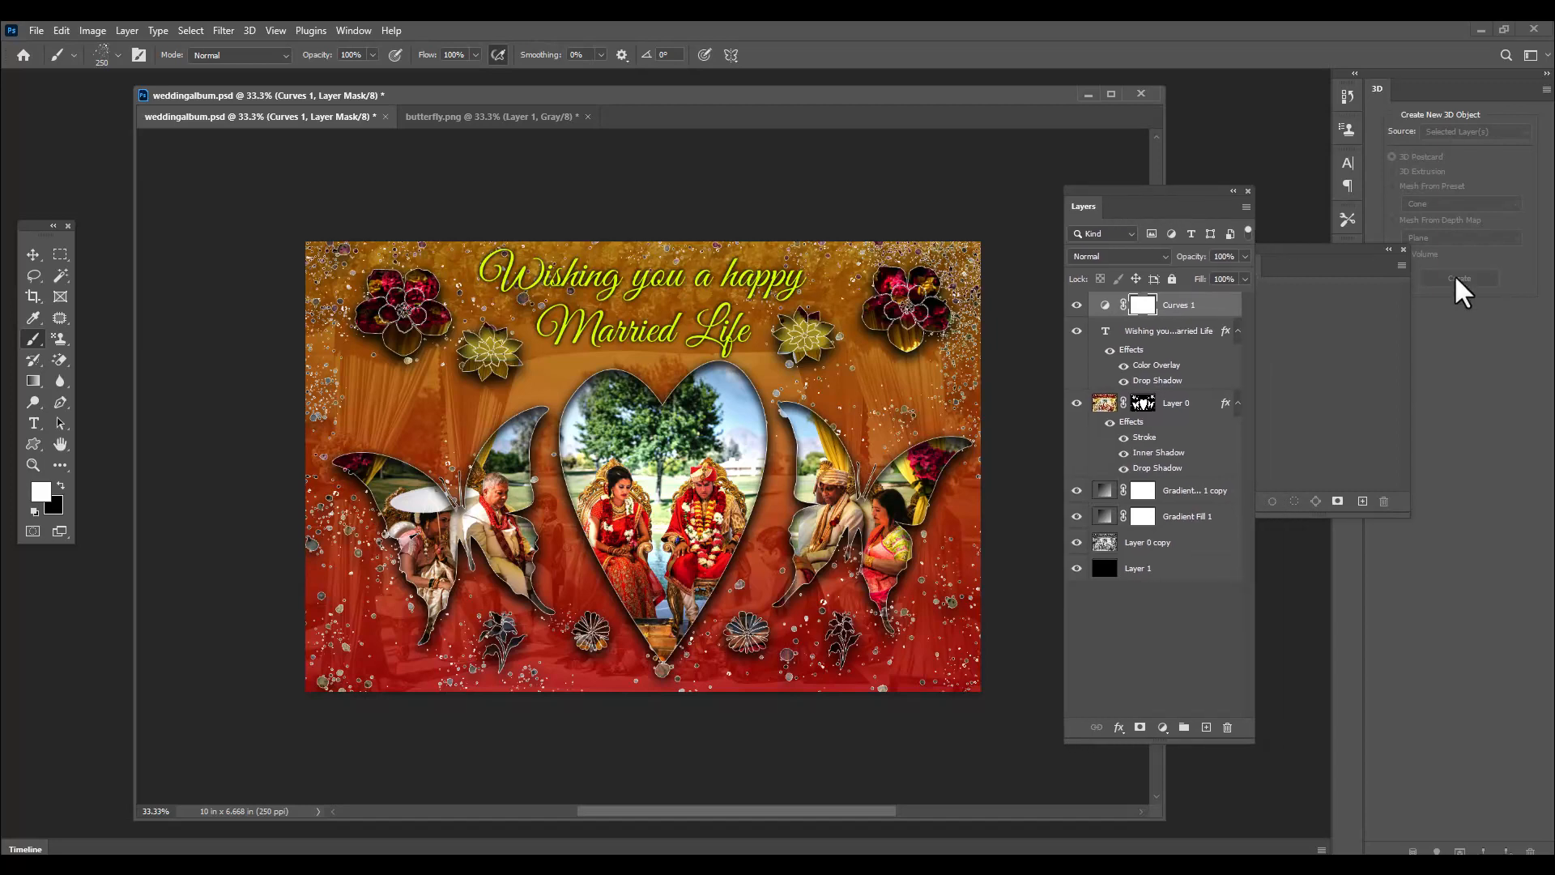
pyautogui.click(1163, 727)
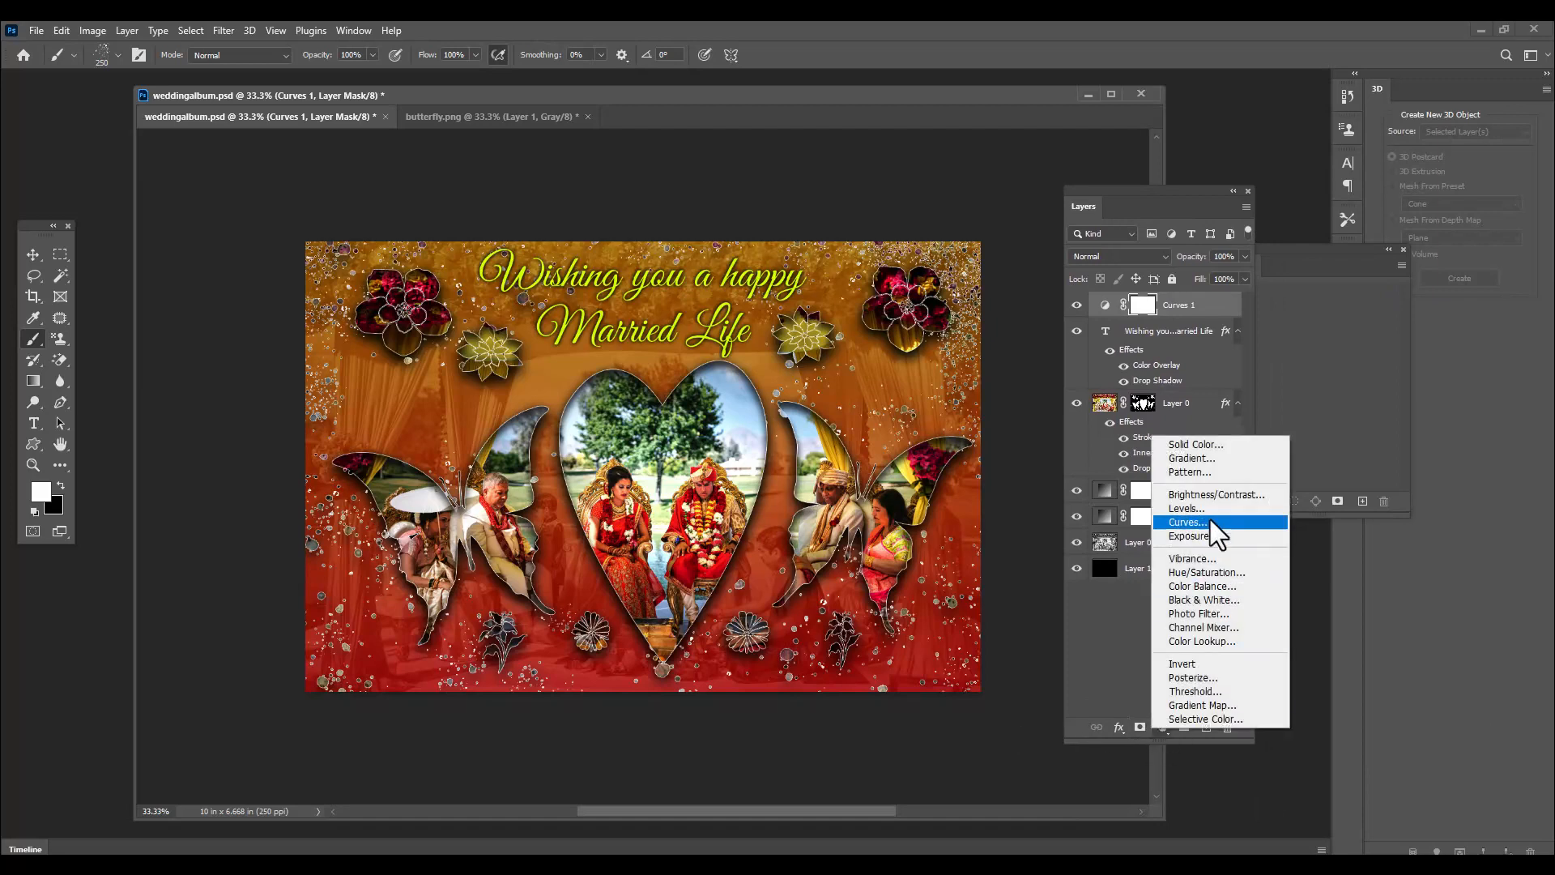
pyautogui.click(1258, 574)
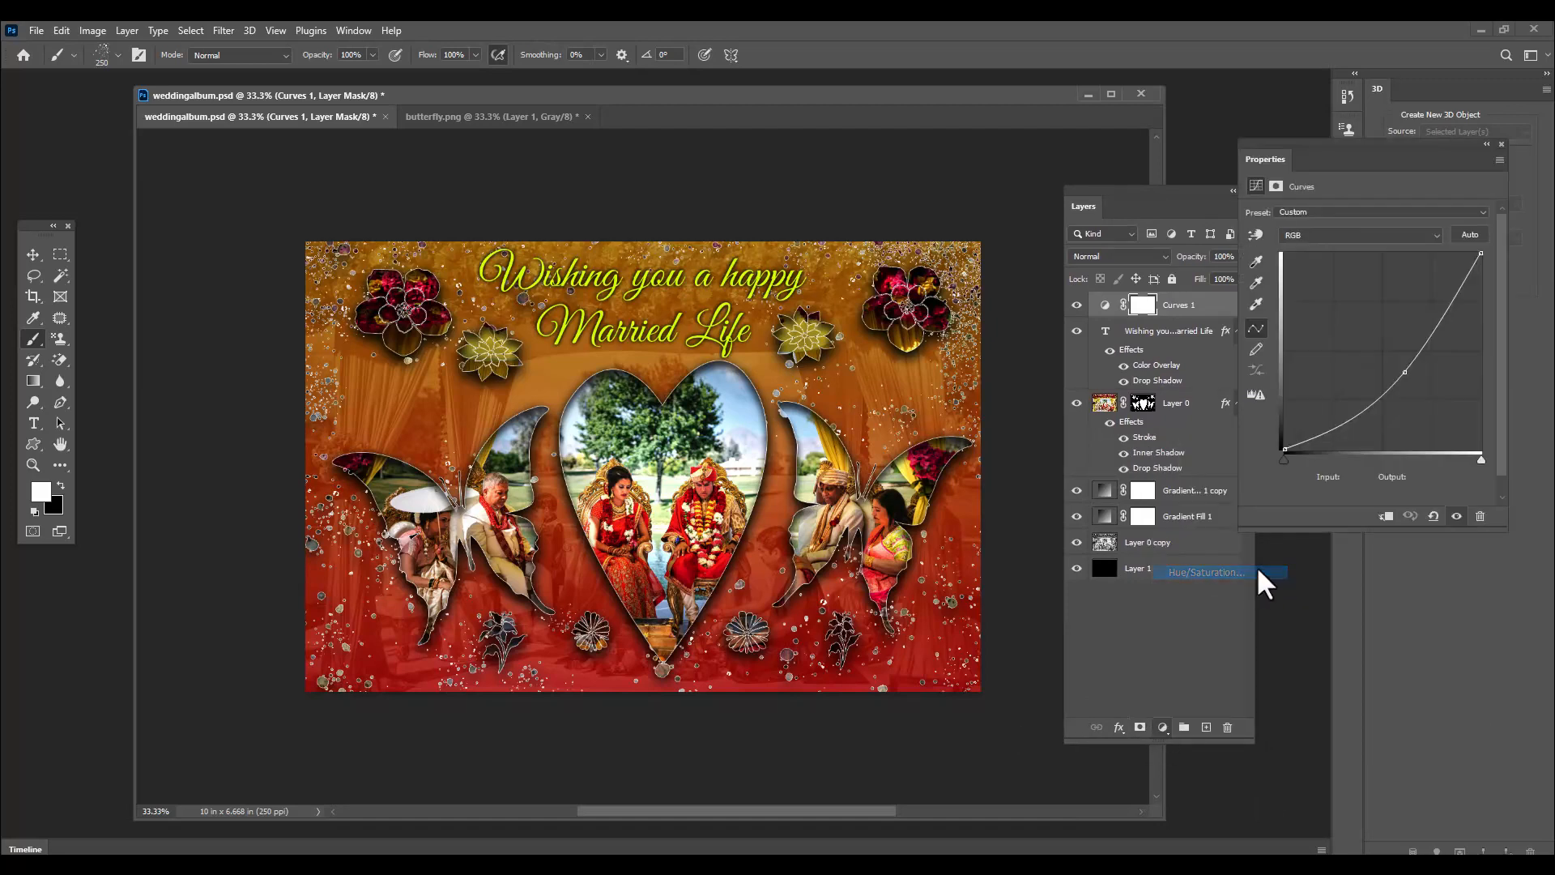
pyautogui.moveTo(1285, 158); pyautogui.dragTo(1188, 146)
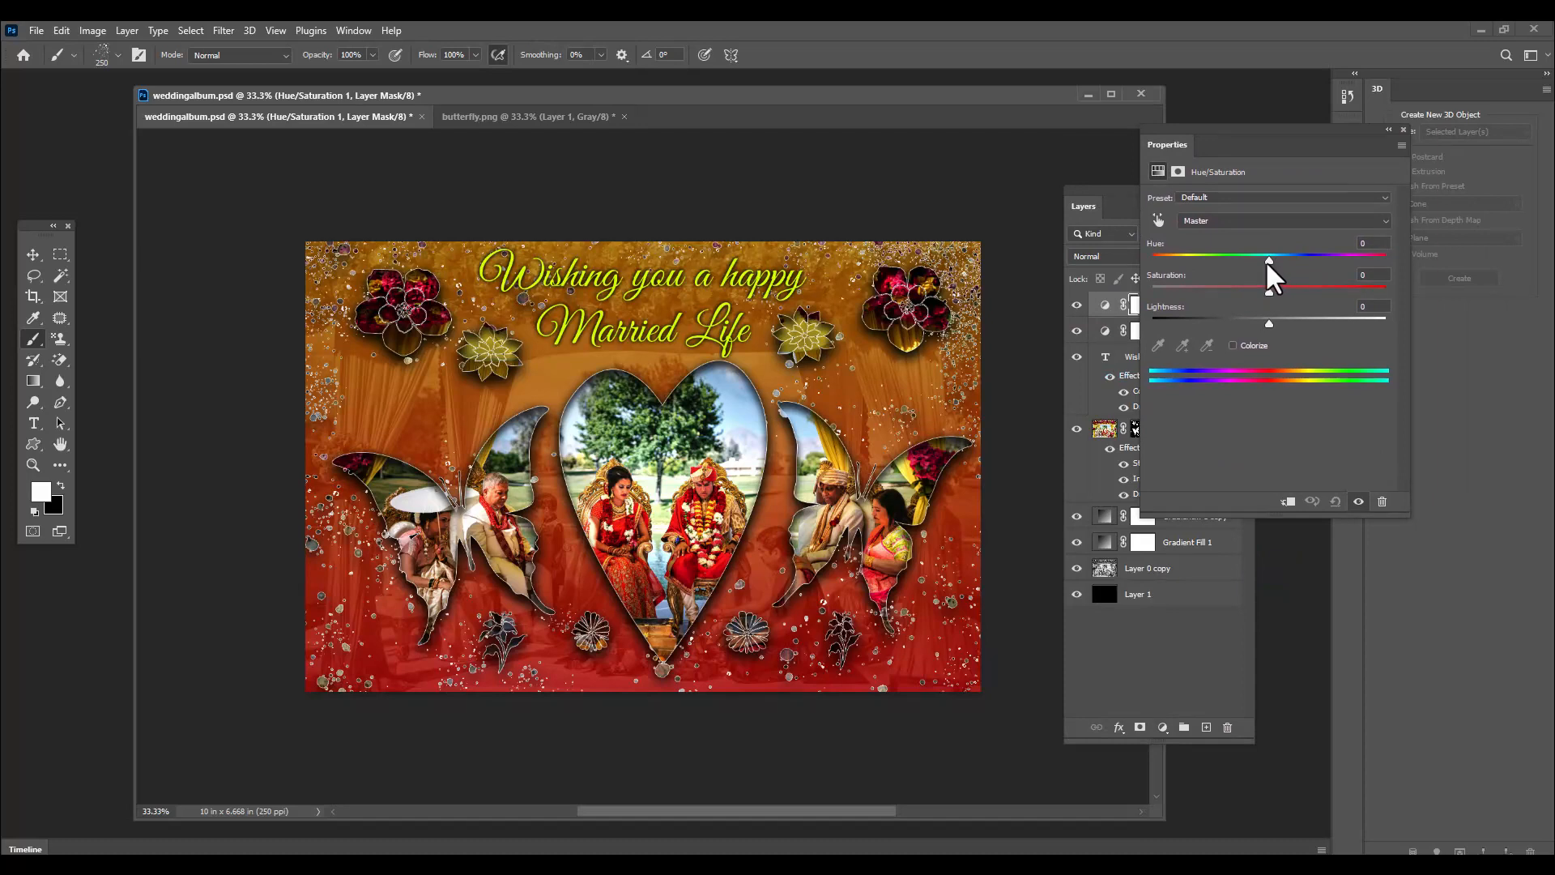
# Mute the image's colours in the Hue/Saturation adjustment by shifting hue slightly below -6 and saturation slightly below -34
pyautogui.moveTo(1270, 263); pyautogui.dragTo(1295, 263)
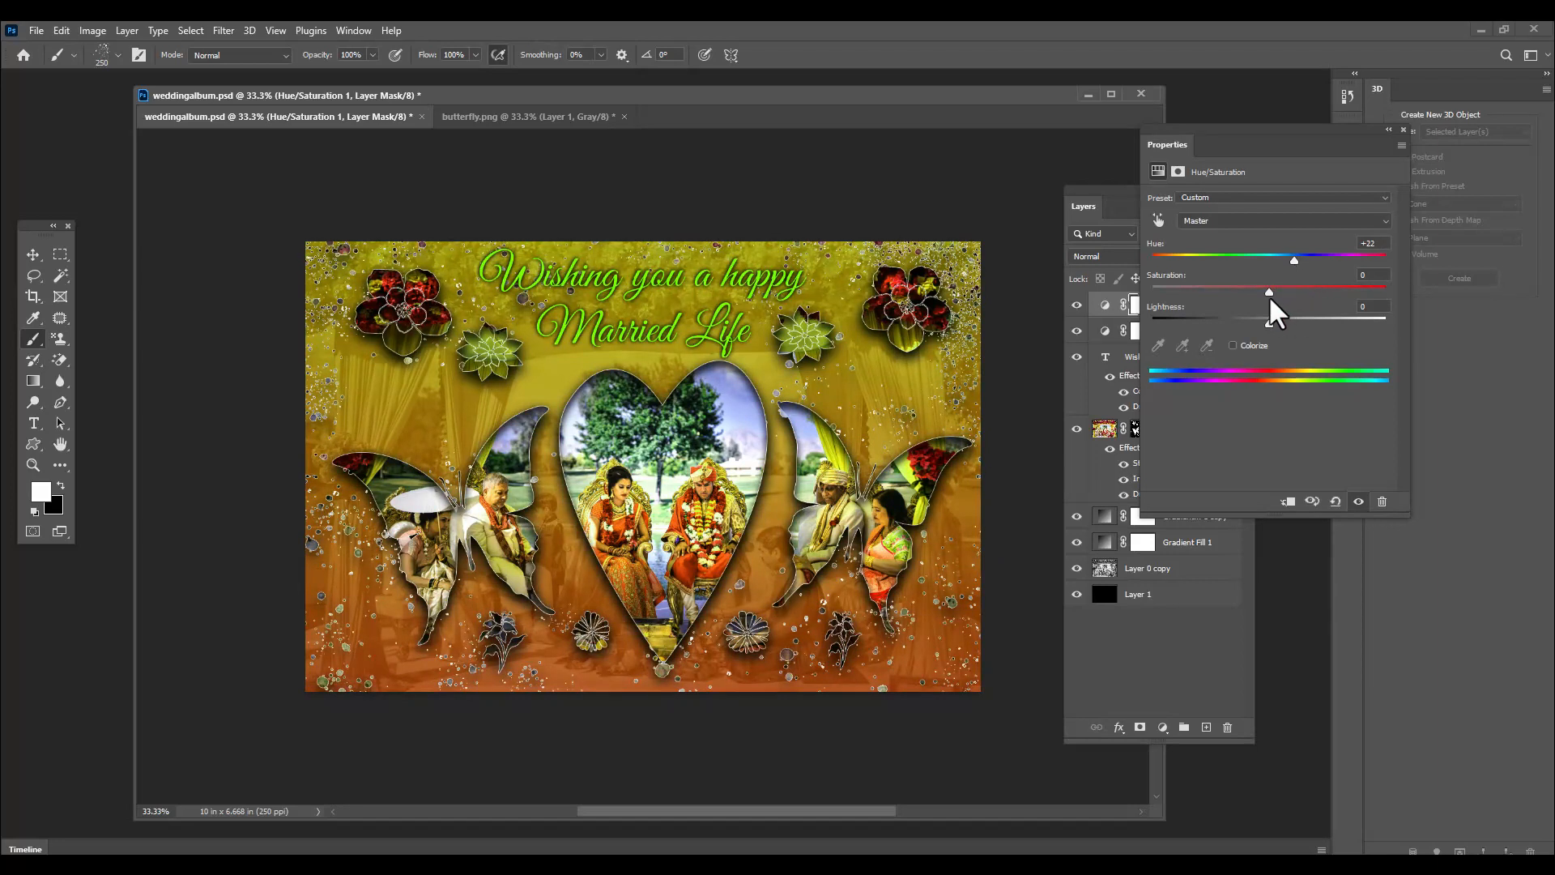
pyautogui.moveTo(1267, 295); pyautogui.dragTo(1230, 299)
pyautogui.moveTo(1294, 261); pyautogui.dragTo(1263, 261)
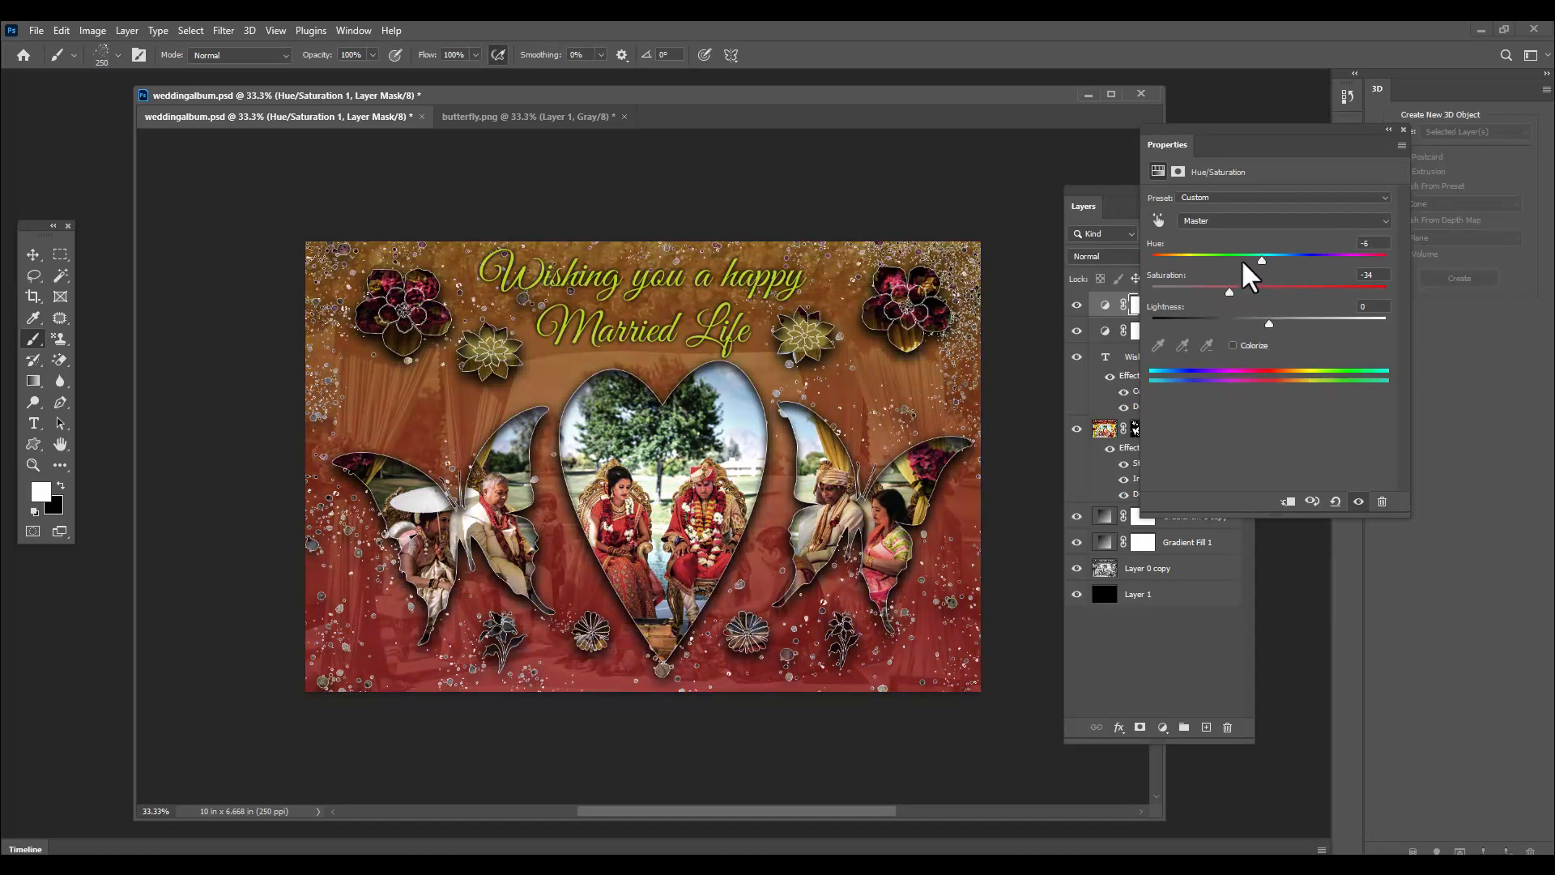
pyautogui.moveTo(1230, 291)
pyautogui.mouseDown()
pyautogui.moveTo(1277, 260)
pyautogui.moveTo(1256, 261)
pyautogui.moveTo(1280, 262)
pyautogui.moveTo(1283, 281)
pyautogui.moveTo(1260, 271)
pyautogui.moveTo(1224, 294)
pyautogui.mouseUp()
pyautogui.moveTo(1261, 261); pyautogui.dragTo(1258, 261)
pyautogui.click(1404, 130)
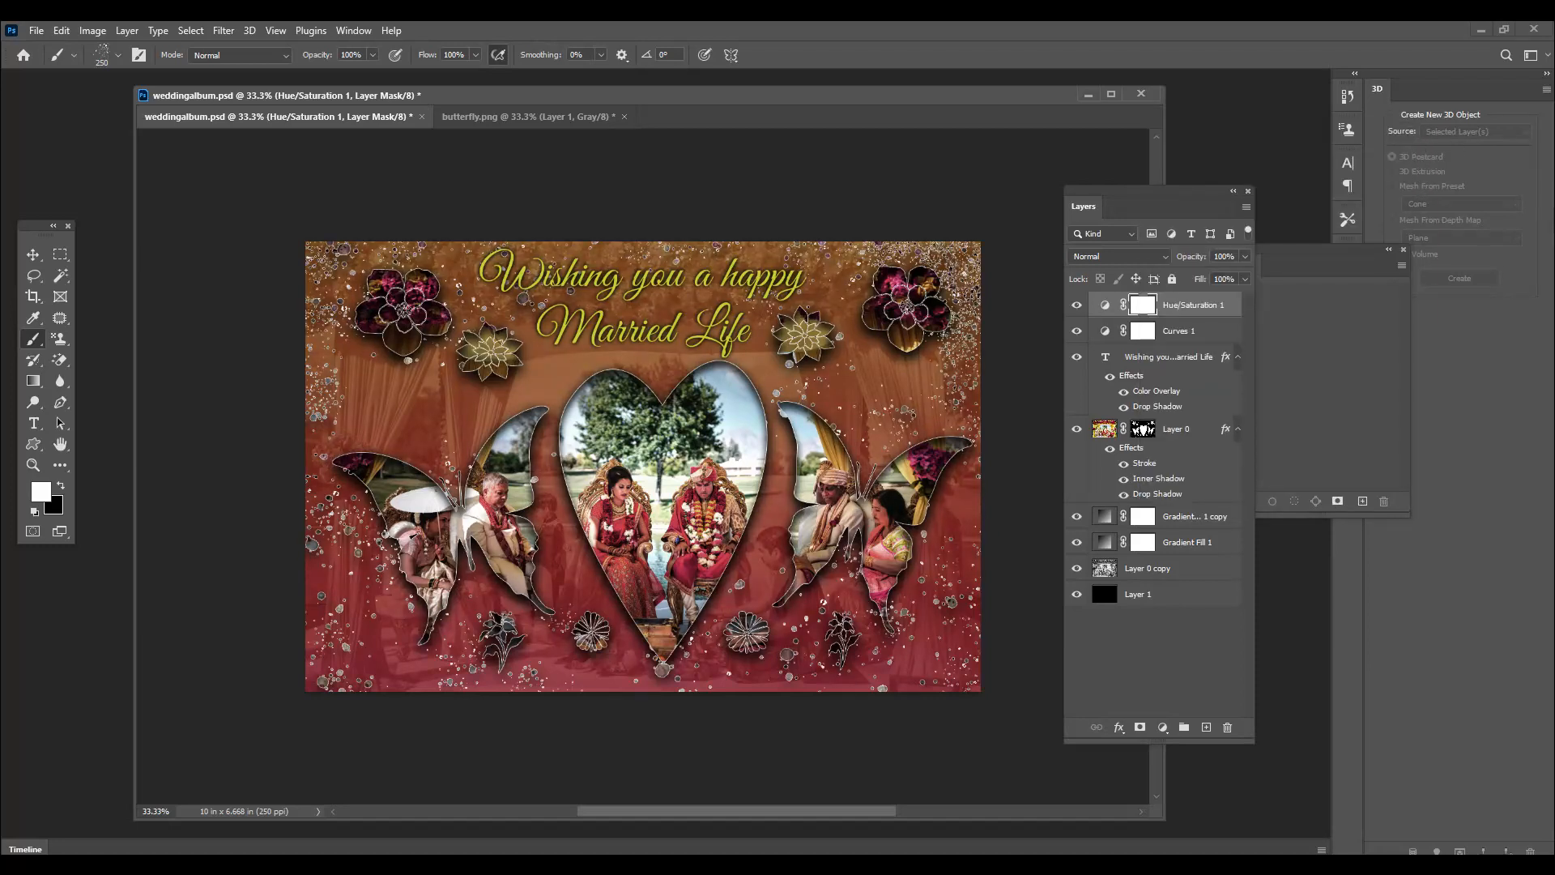
# Add a Brightness/Contrast adjustment layer on top, with brightness 41 and contrast 15
pyautogui.moveTo(1132, 208); pyautogui.dragTo(1138, 202)
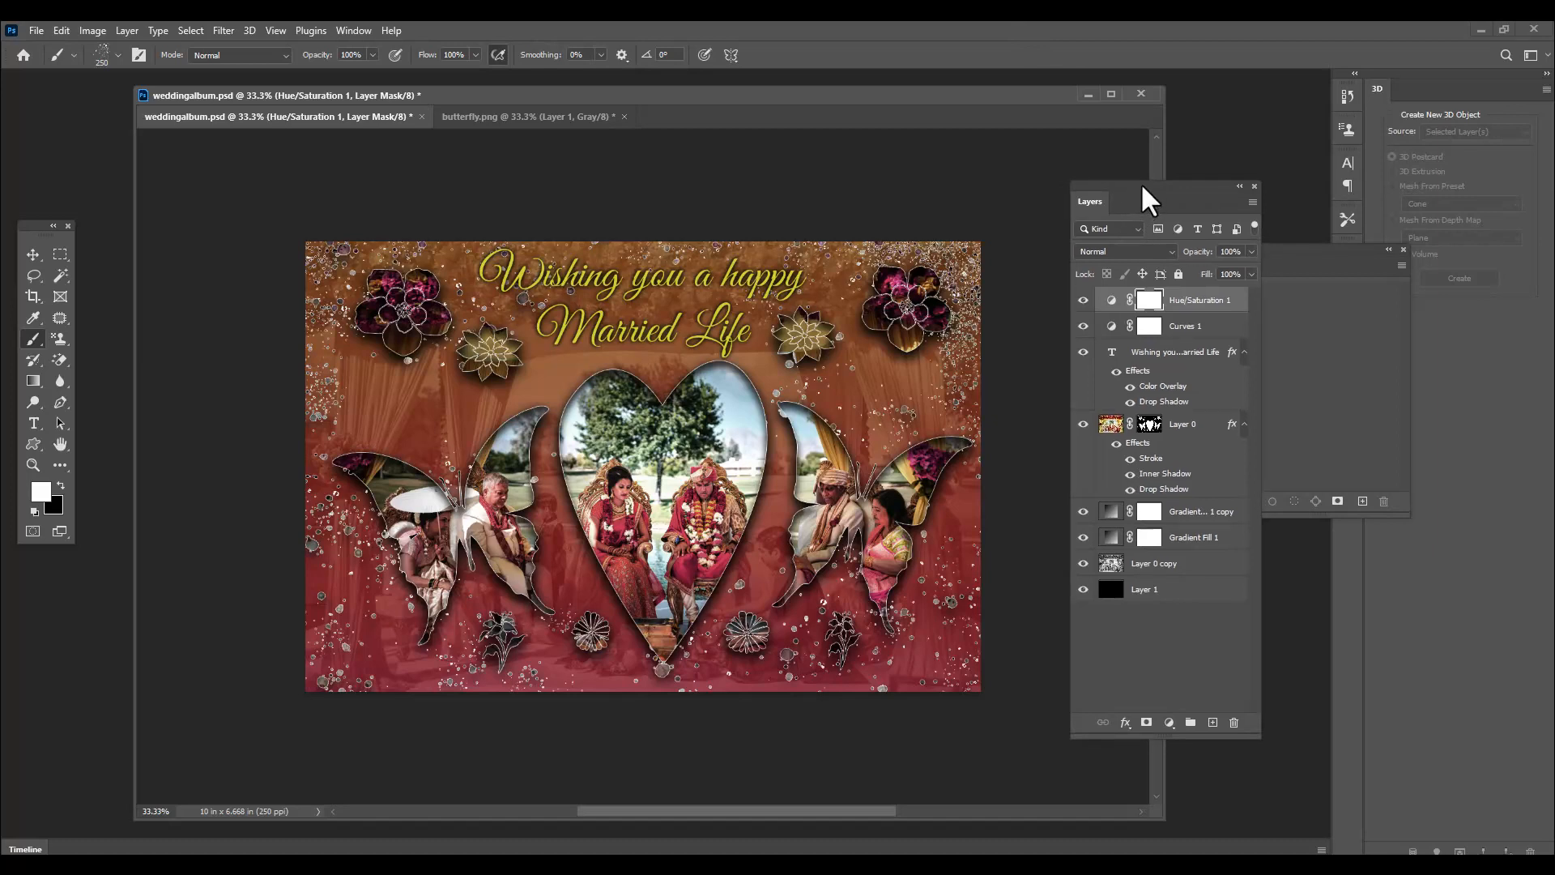
pyautogui.click(1169, 722)
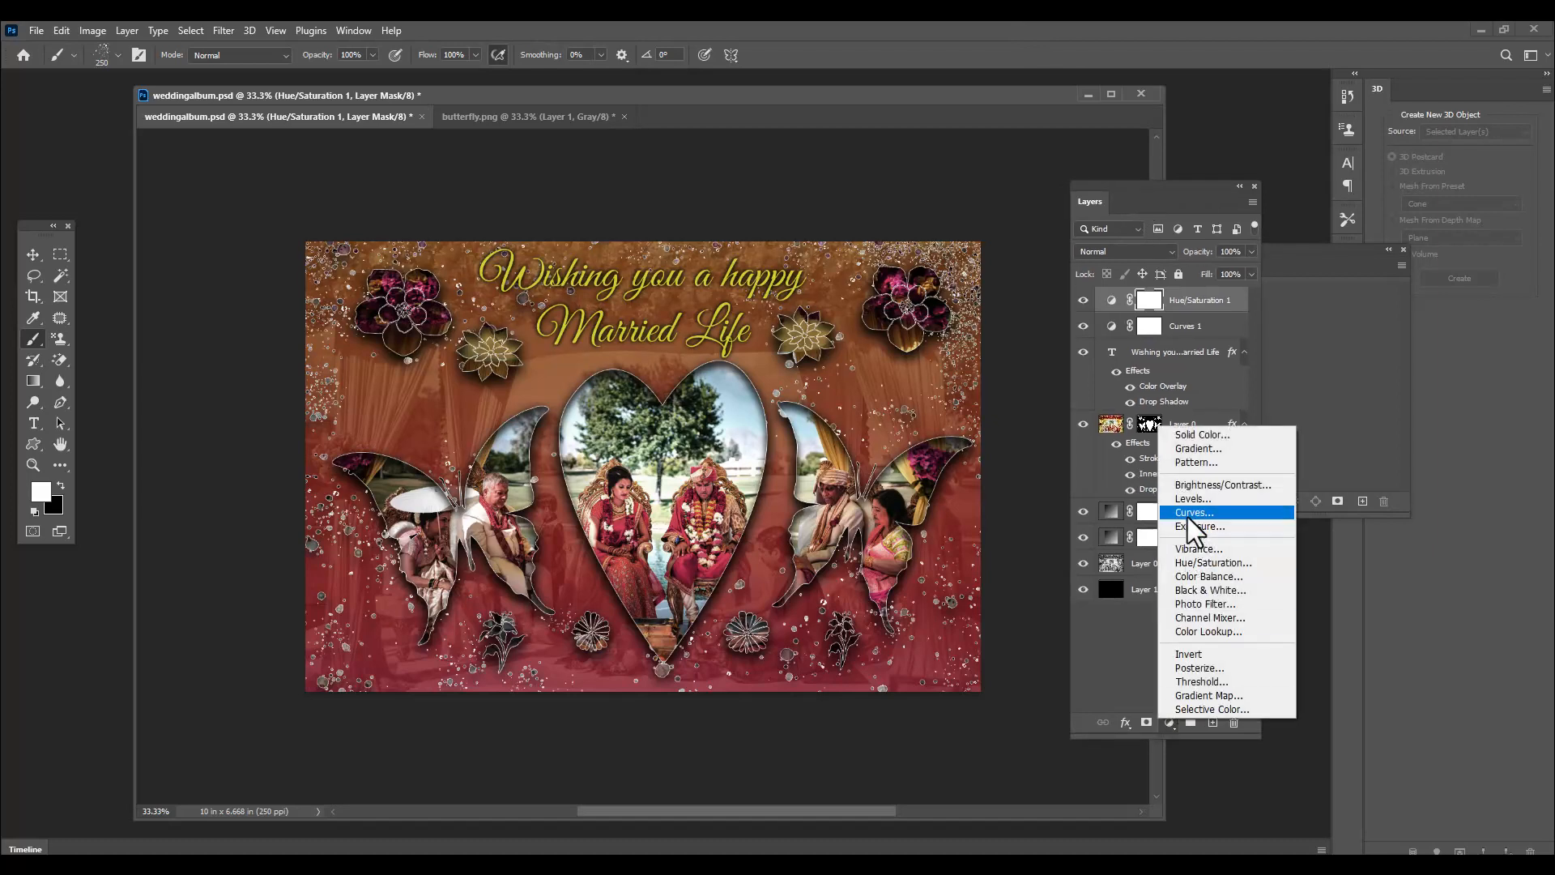
pyautogui.click(1242, 485)
pyautogui.moveTo(1179, 132); pyautogui.dragTo(1211, 150)
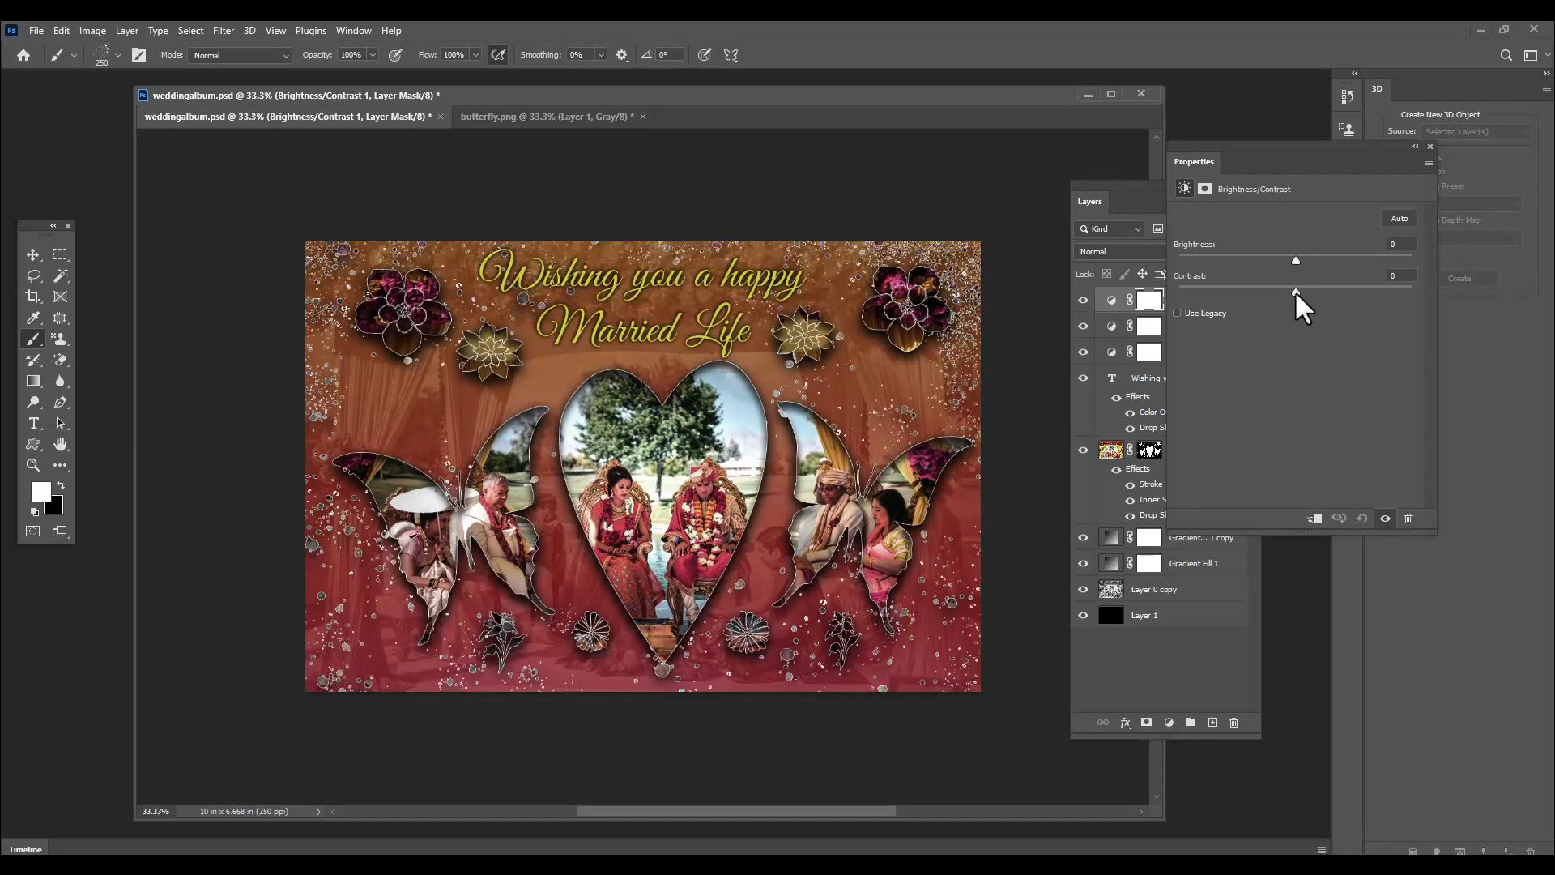
pyautogui.moveTo(1296, 294); pyautogui.dragTo(1308, 295)
pyautogui.moveTo(1295, 257); pyautogui.dragTo(1329, 267)
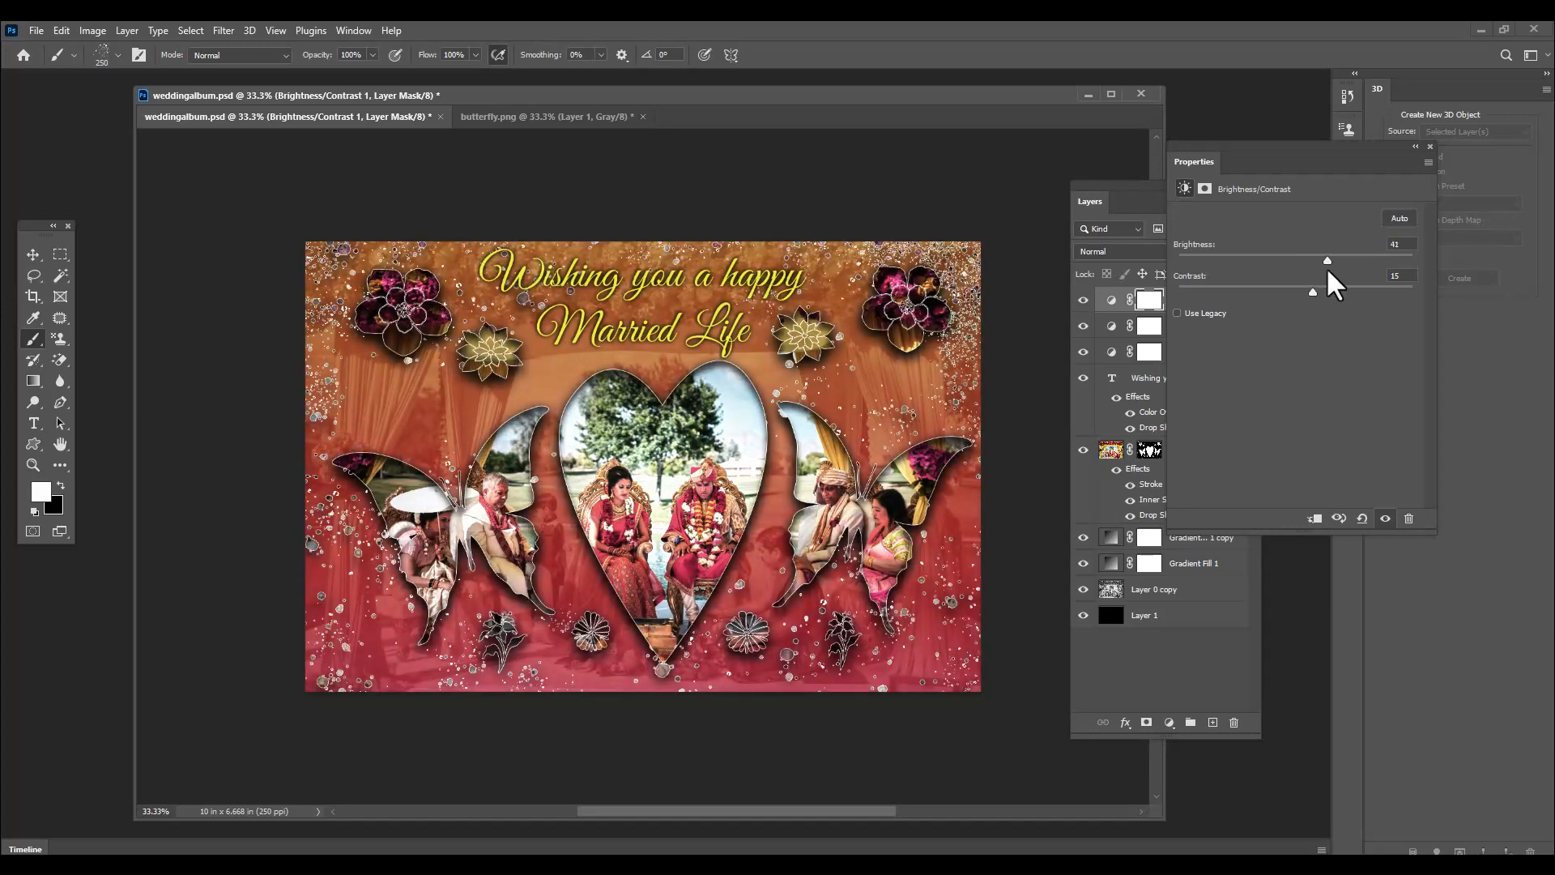
pyautogui.click(1429, 145)
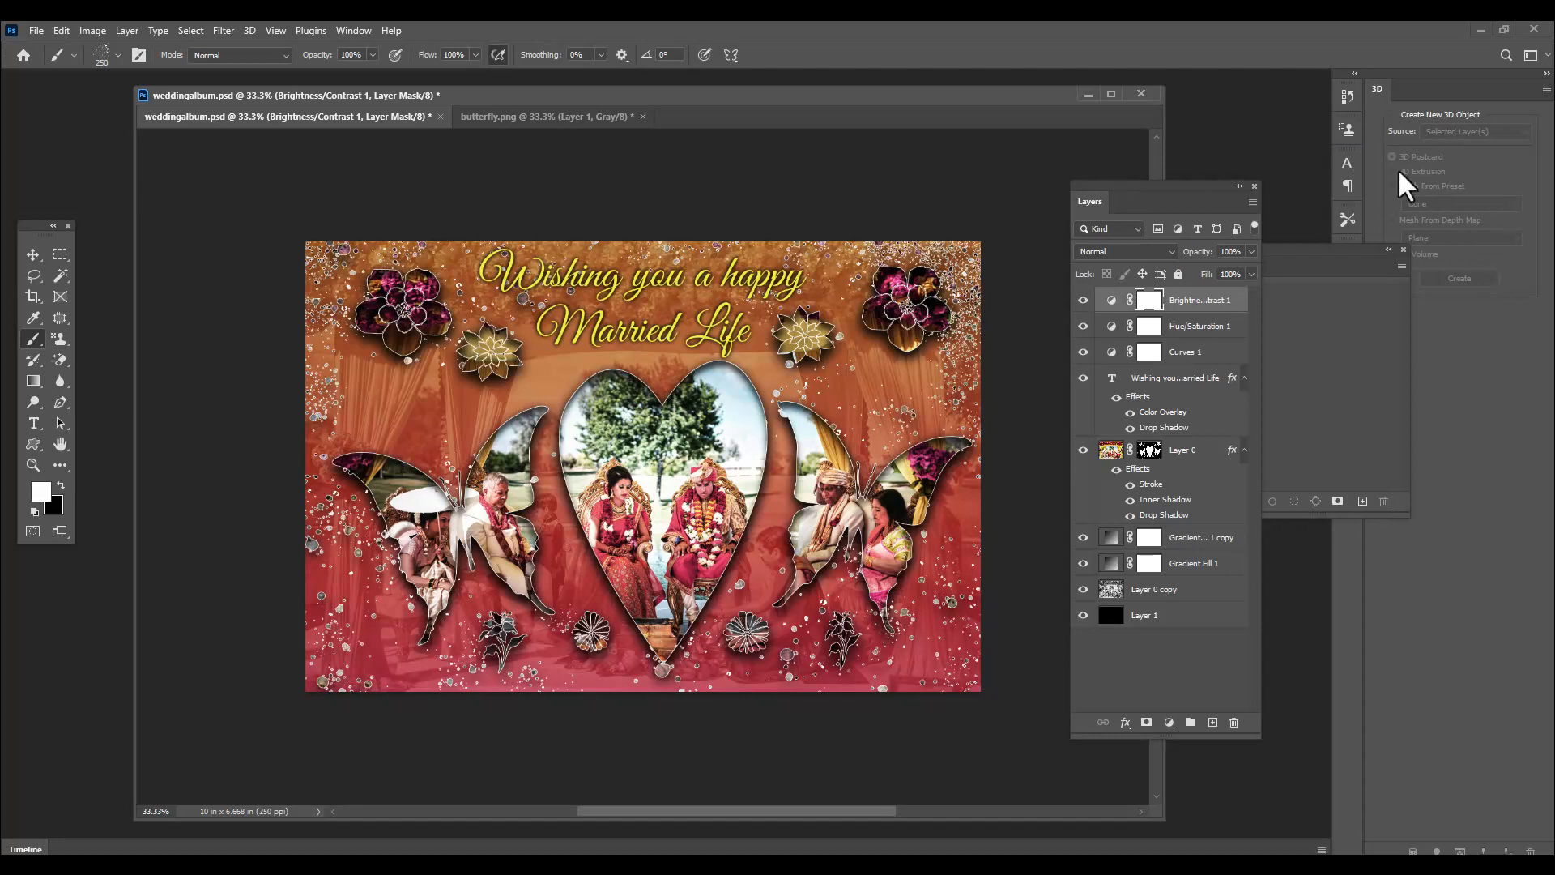